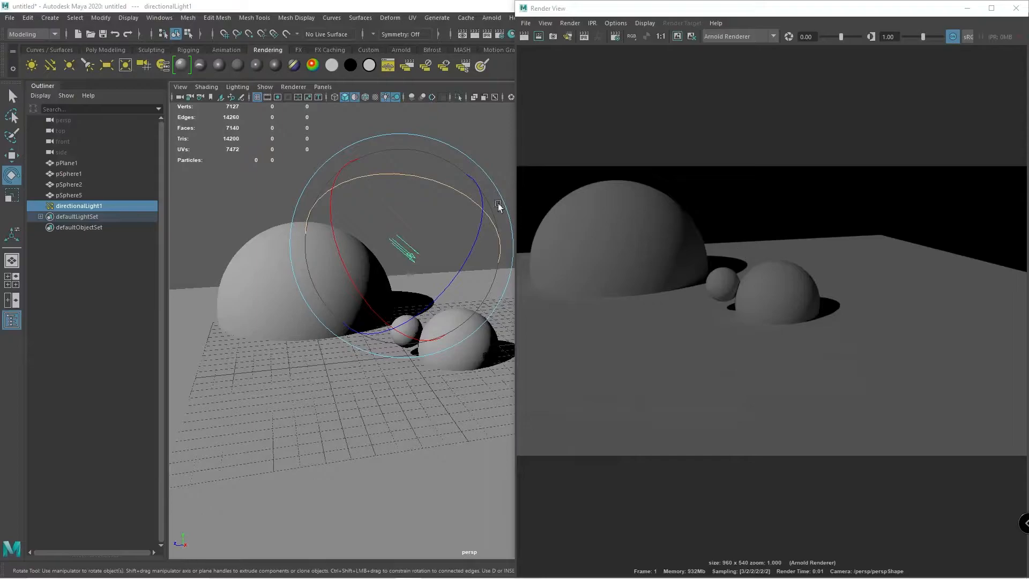
- Delete the directional light and switch off shadows and scene lighting in the viewport
left_click_drag(407, 245, 409, 244)
left_click(480, 136)
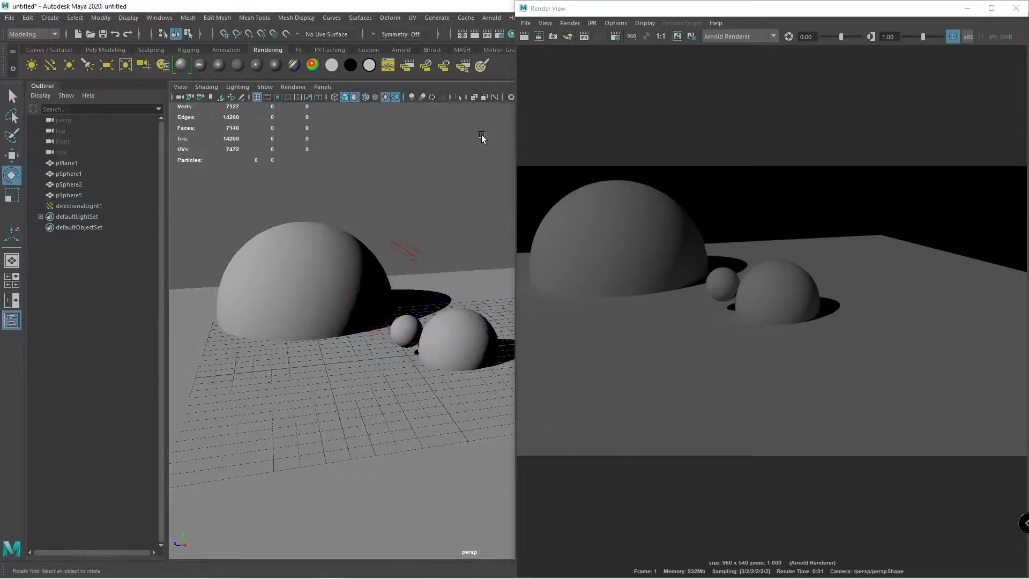
left_click(400, 255)
key("Delete")
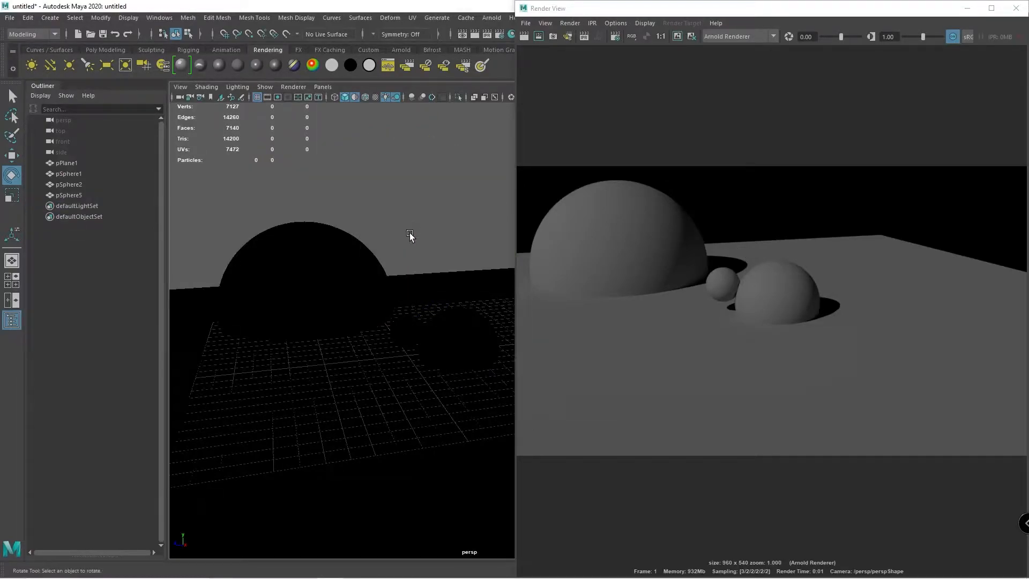
left_click(395, 98)
left_click(385, 98)
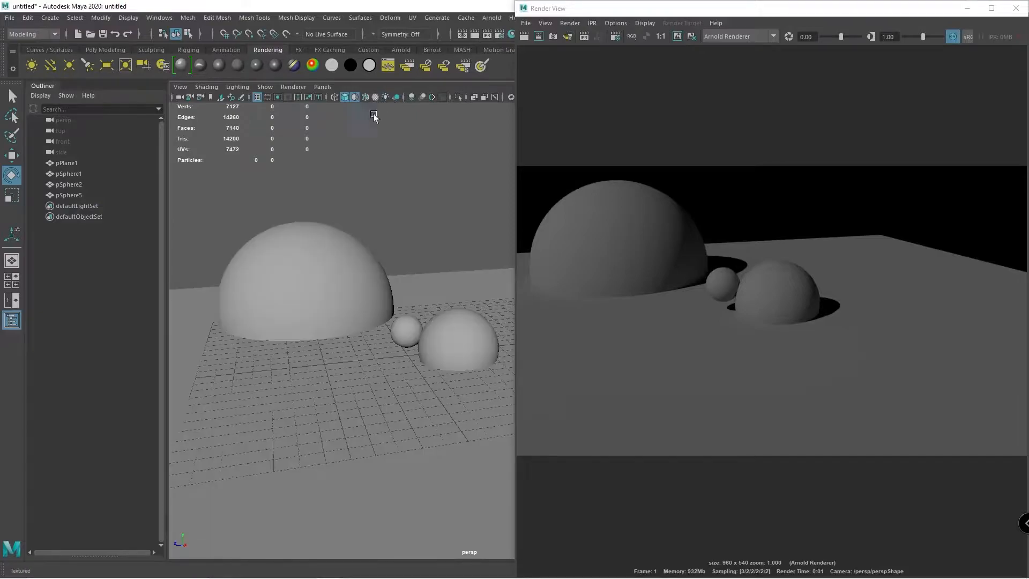
- Examine the three spheres on the ground plane from several angles and distances
right_click_drag(414, 248, 394, 268, "alt")
mouse_move(395, 268)
left_mouse_down("alt")
mouse_move(388, 289)
mouse_move(397, 281)
left_mouse_up("alt")
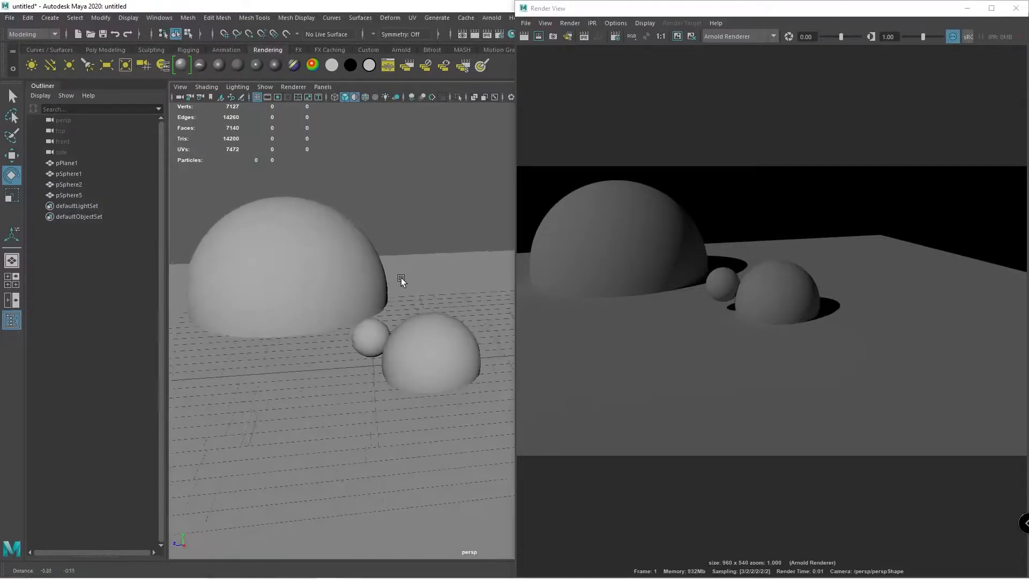
middle_click_drag(397, 281, 420, 268, "alt")
scroll(420, 268, "up", 2)
scroll(404, 279, "down", 3)
left_click_drag(404, 280, 427, 287, "alt")
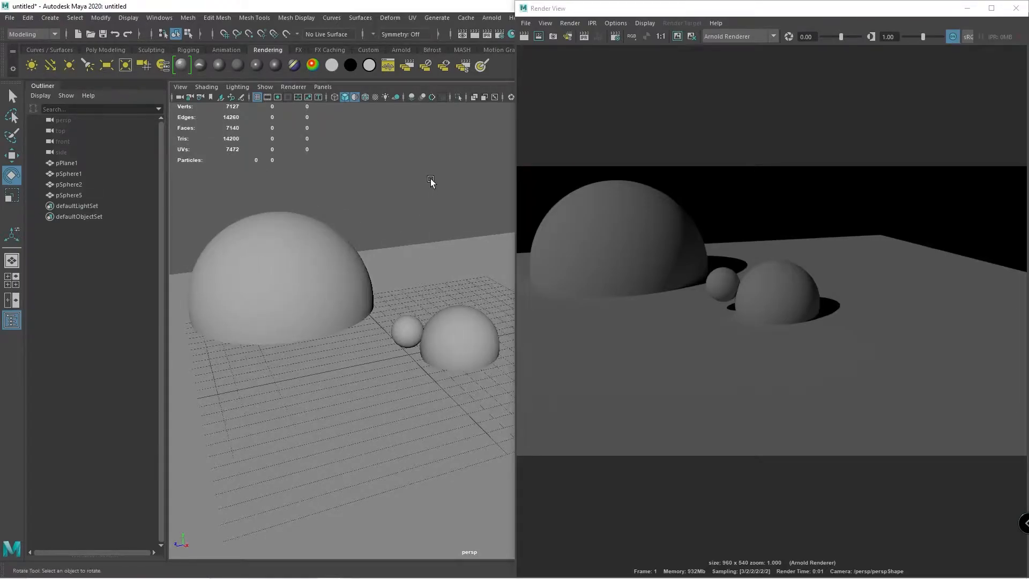
mouse_move(437, 278)
left_mouse_down("alt")
mouse_move(448, 273)
mouse_move(402, 257)
mouse_move(409, 275)
mouse_move(445, 288)
mouse_move(420, 287)
mouse_move(439, 288)
left_mouse_up("alt")
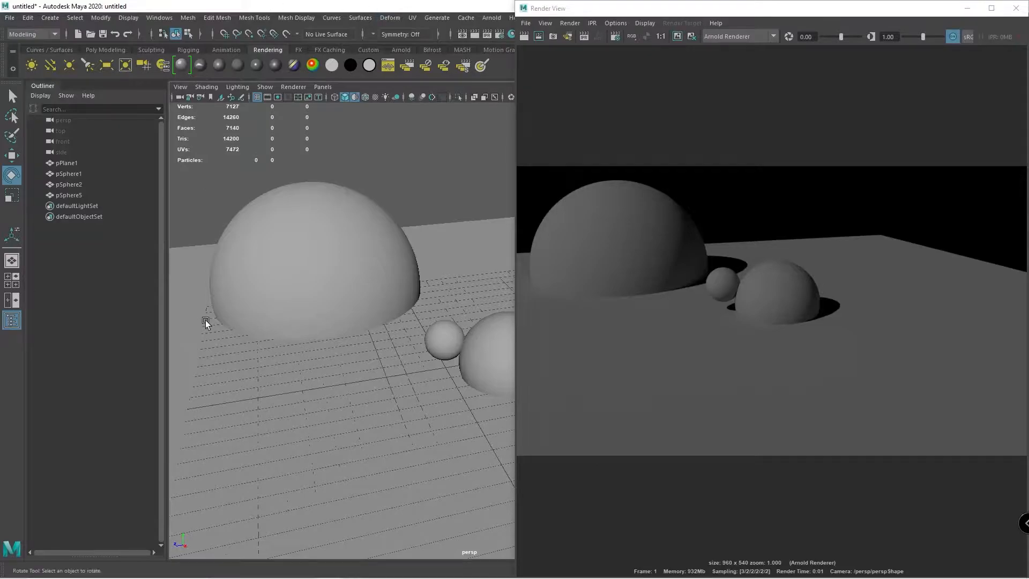
left_click_drag(262, 216, 465, 289, "alt")
- Close the render window and leave the ground plane and spheres unselected in the perspective view
left_click(1015, 8)
scroll(390, 280, "down", 7)
scroll(438, 293, "up", 6)
left_click(592, 225)
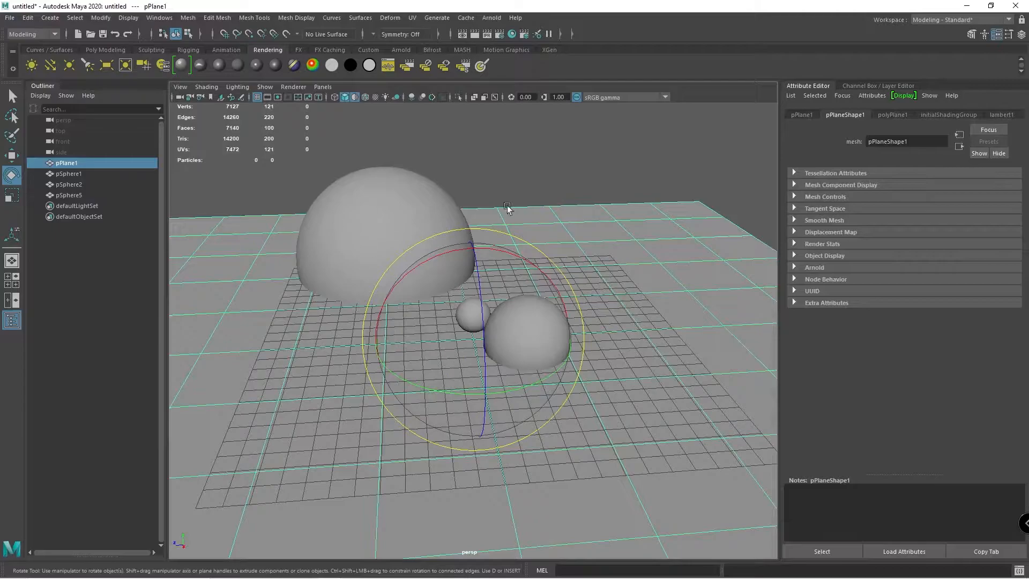
left_click(528, 181)
scroll(477, 253, "up", 3)
left_click_drag(476, 253, 480, 252, "alt")
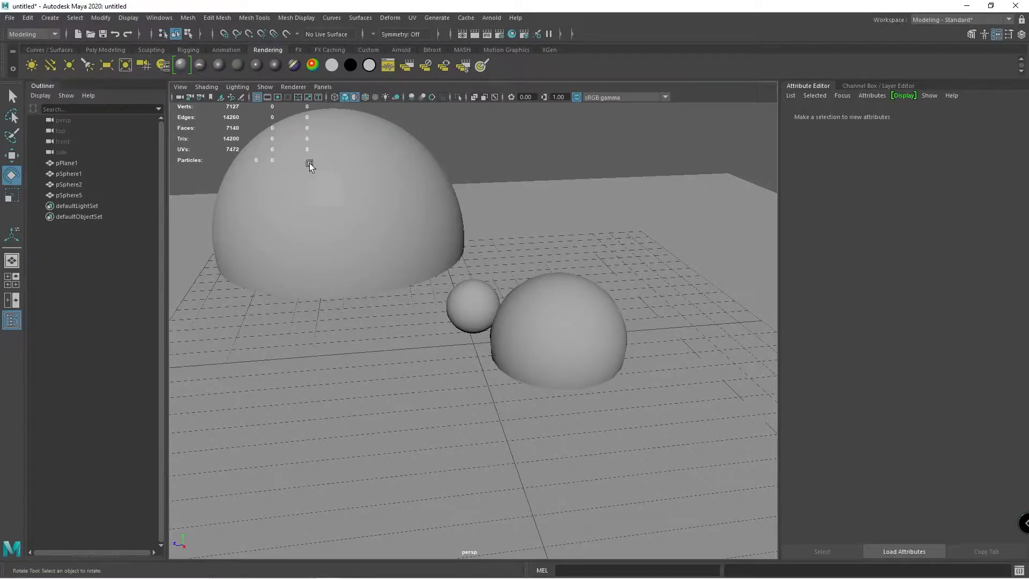
- Create an ambient light and raise it about 14 units above the ground plane, over the spheres
left_click(31, 65)
key("w")
left_click_drag(474, 260, 495, 19)
scroll(462, 163, "down", 5)
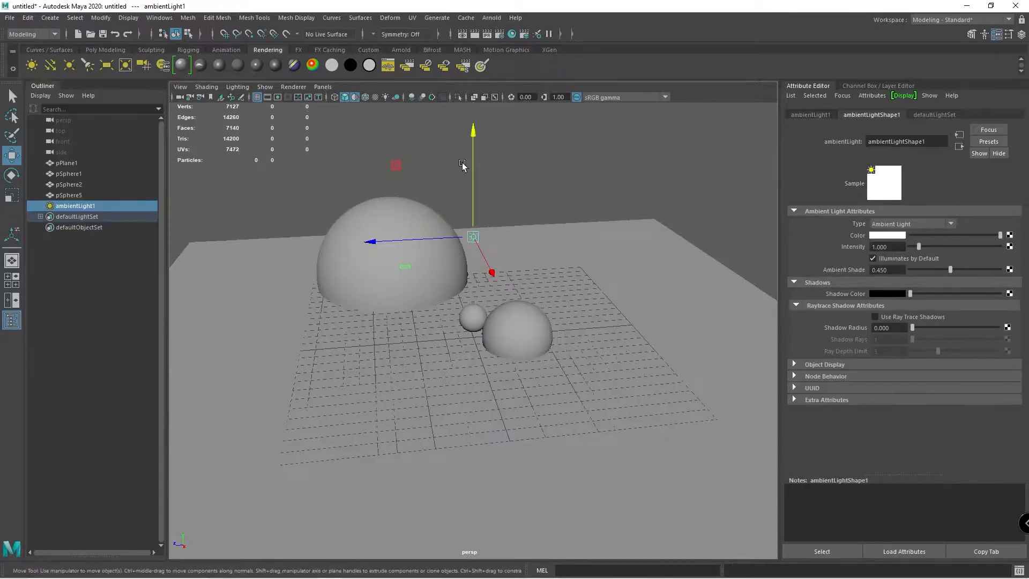
left_click_drag(476, 159, 469, 38)
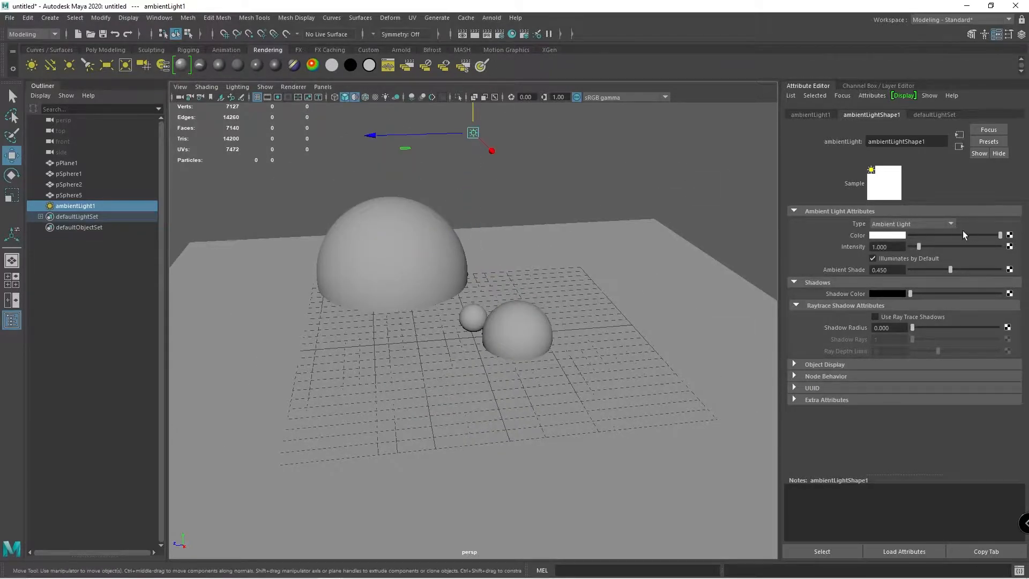
- Review the light types available for the ambient light and its Illuminates by Default option
left_click(891, 223)
scroll(889, 261, "down", 2)
scroll(886, 262, "up", 2)
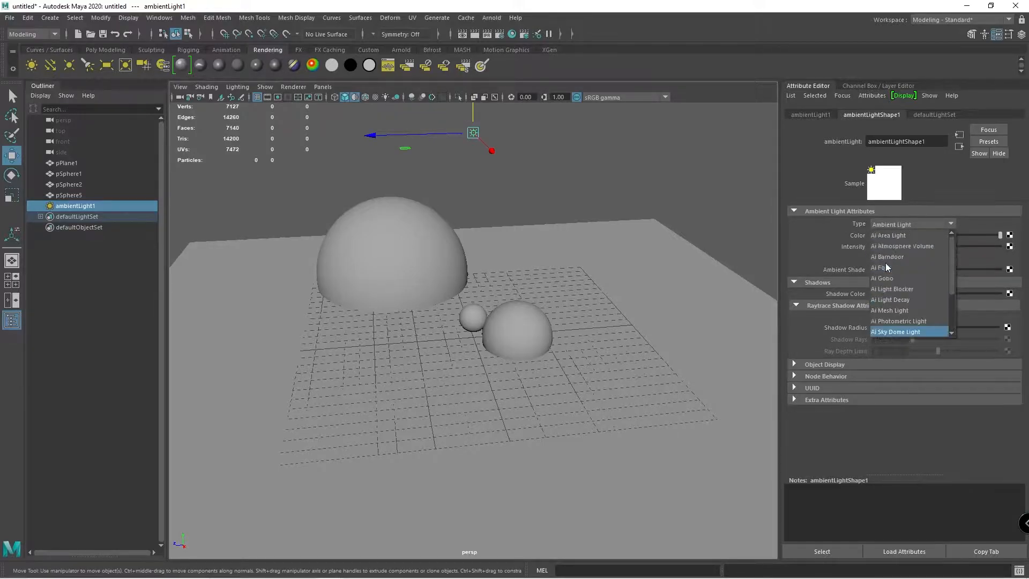
left_click(816, 243)
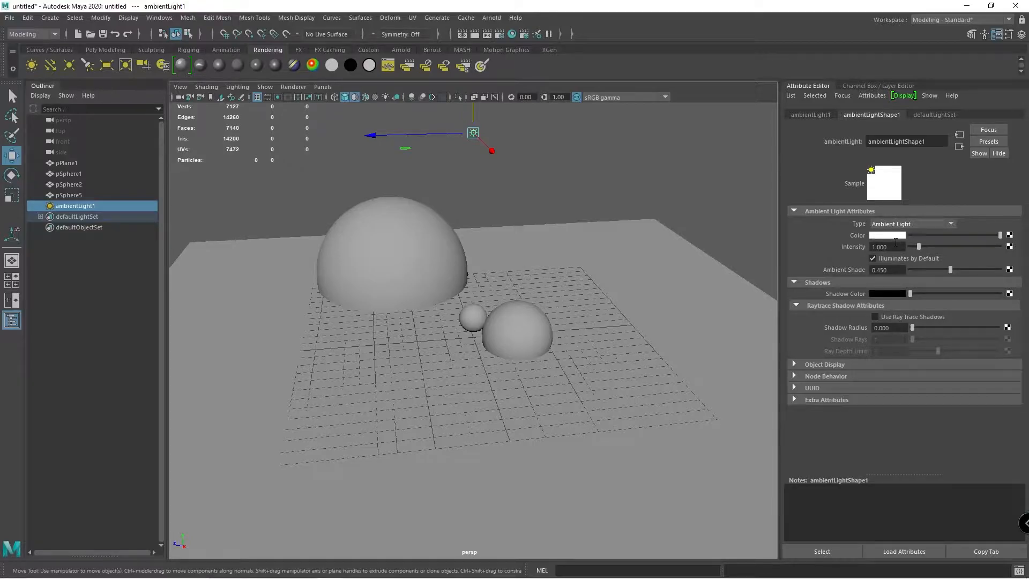
left_click(873, 258)
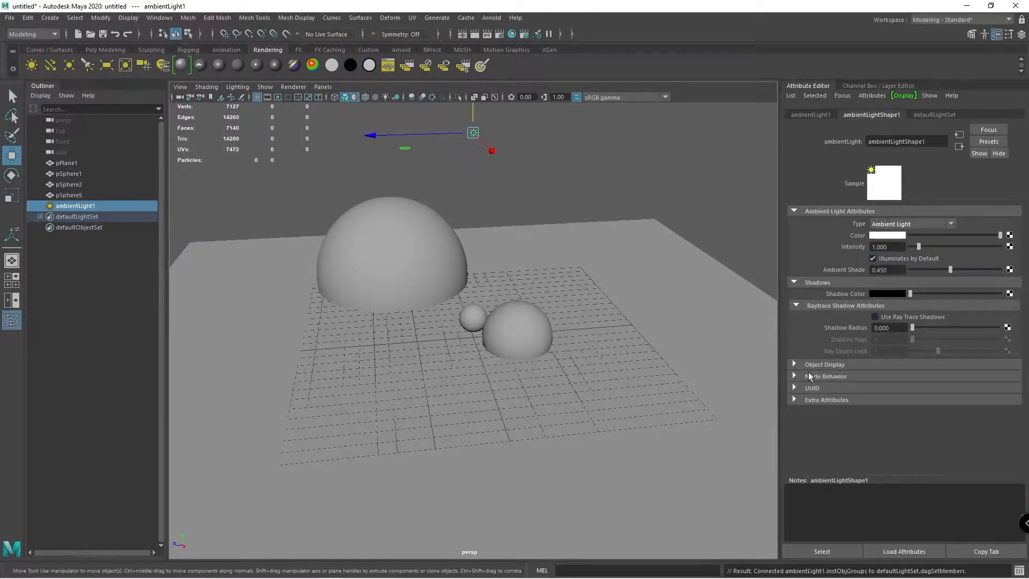
- Try moving the ambient light slightly from its raised position and undo the move
middle_click_drag(491, 149, 498, 170, "alt")
mouse_move(479, 154)
left_mouse_down()
mouse_move(533, 169)
mouse_move(471, 151)
left_mouse_up()
key("ctrl+z")
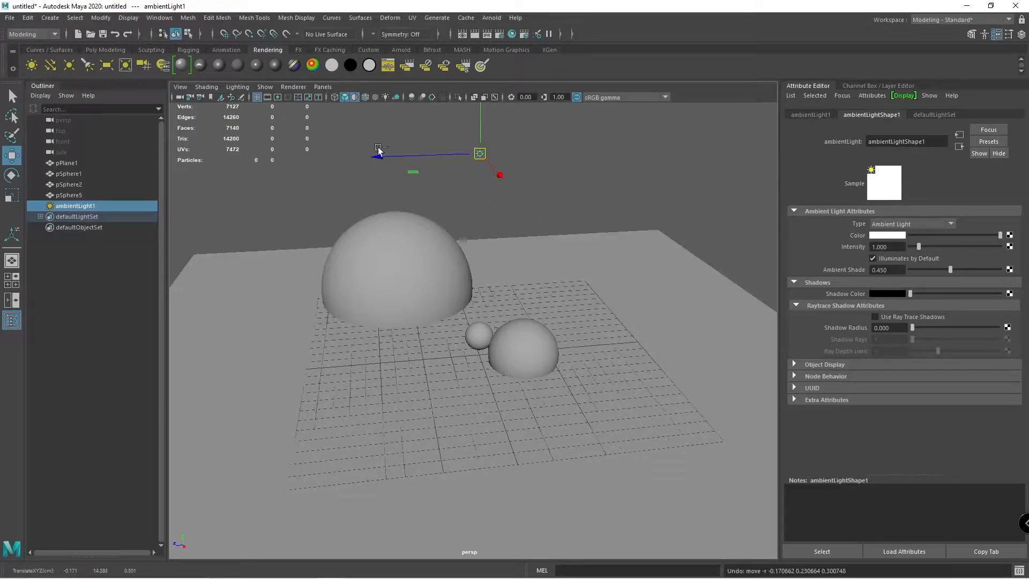
- Turn on scene lighting and shadows in the viewport to preview the ambient light on the spheres
left_click(385, 98)
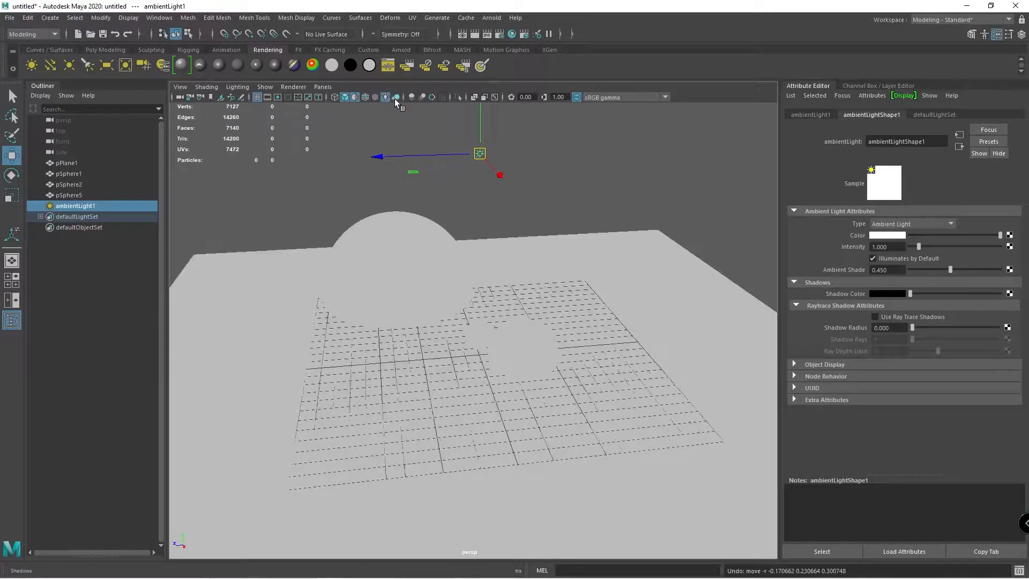
left_click(395, 97)
left_click_drag(524, 132, 461, 169)
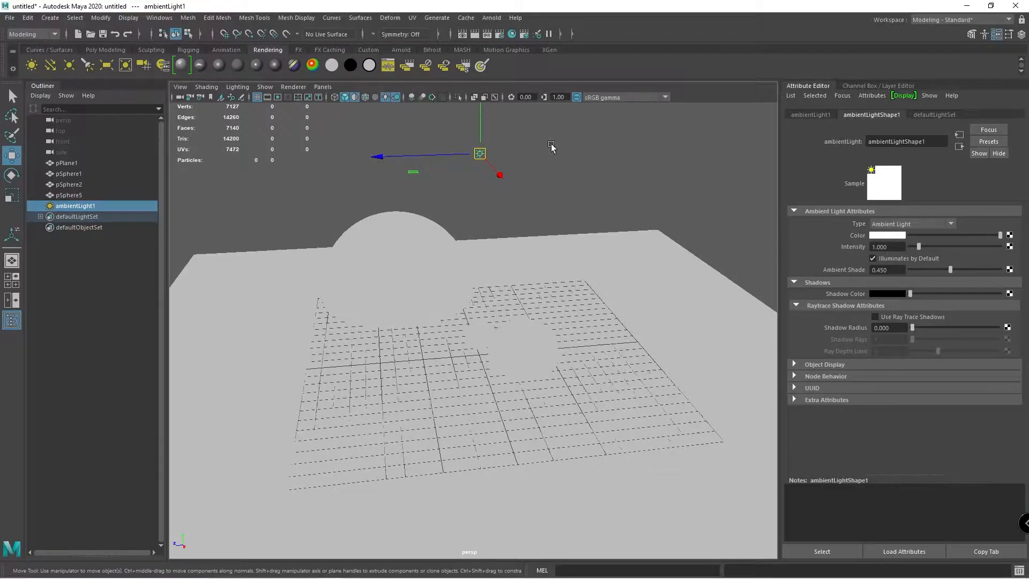
left_click_drag(535, 139, 525, 192)
left_click(549, 162)
left_click(345, 145)
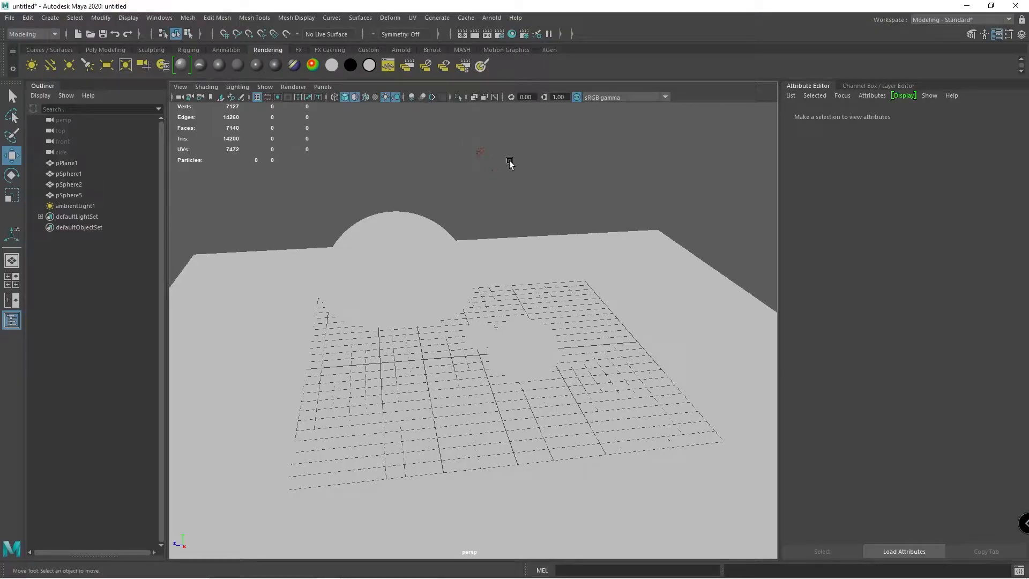
left_click_drag(494, 138, 431, 156)
left_click(400, 131)
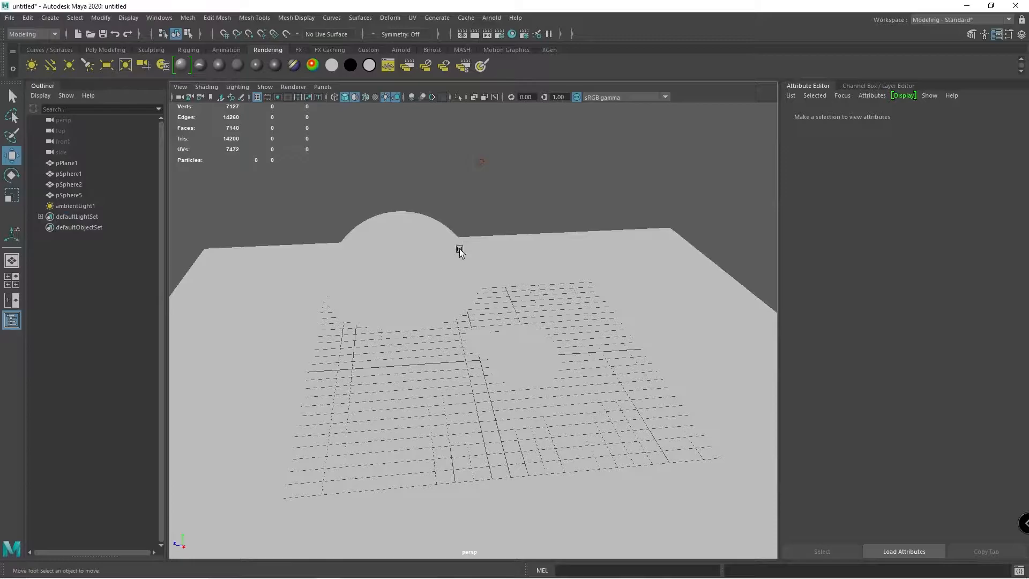
left_click_drag(452, 257, 457, 212, "alt")
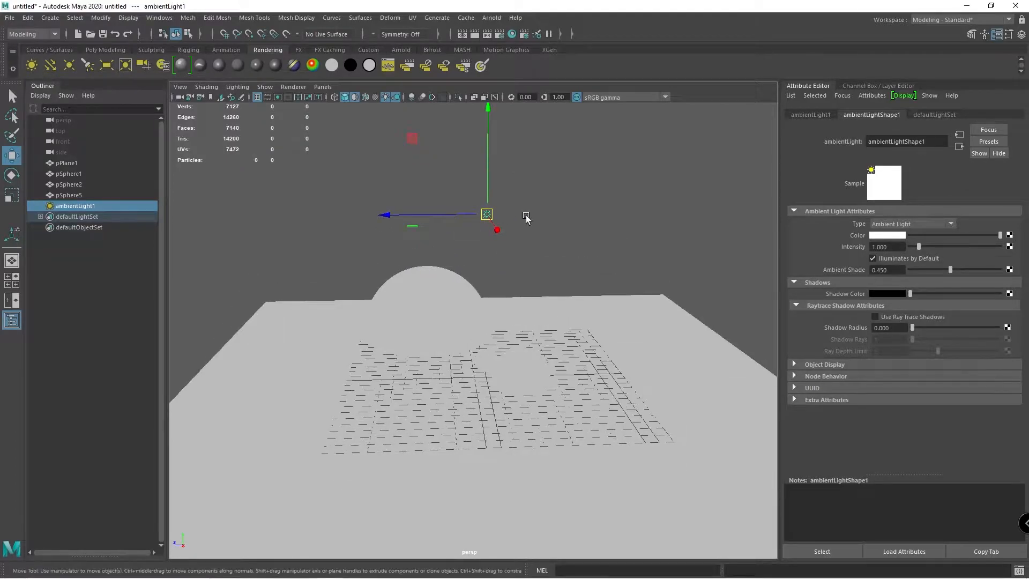
- Undo a trial deletion of the ambient light and render the current view with Arnold Renderer
key("Delete")
key("ctrl+z")
left_click(474, 33)
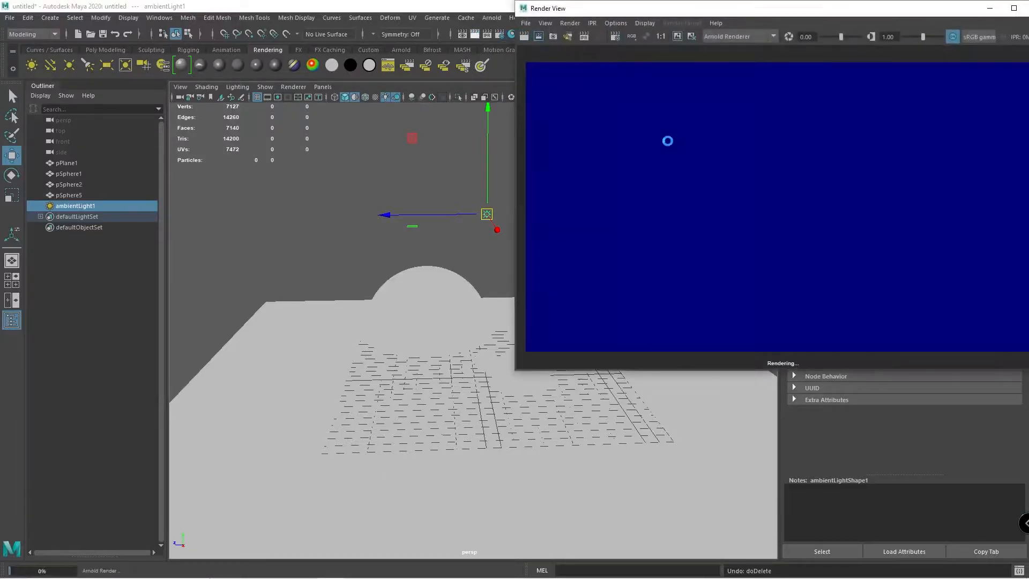
left_click_drag(848, 17, 711, 53)
- Switch the renderer to Maya Software and render the ambient-lit spheres again
left_click(620, 65)
left_click(595, 84)
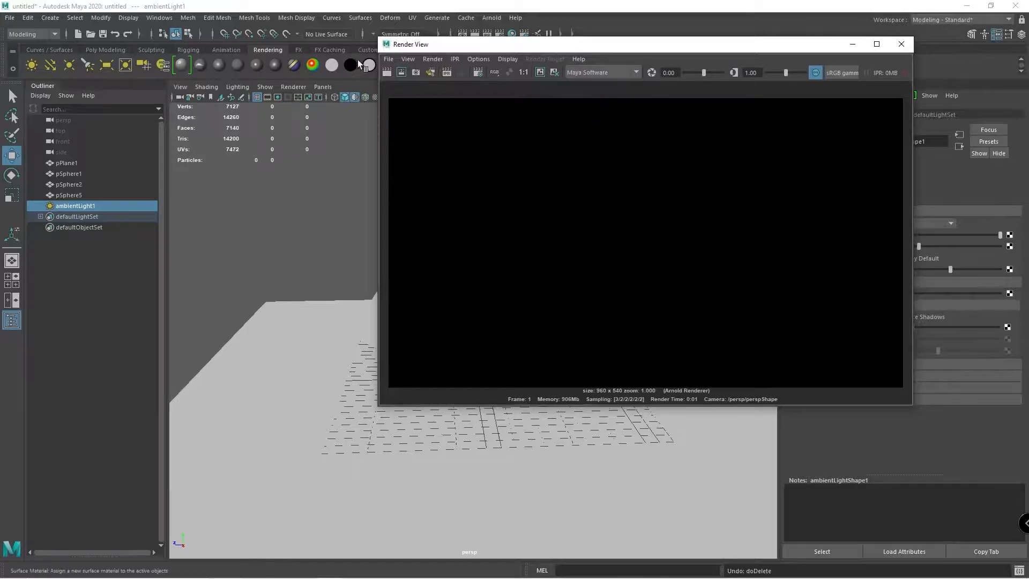
left_click(386, 72)
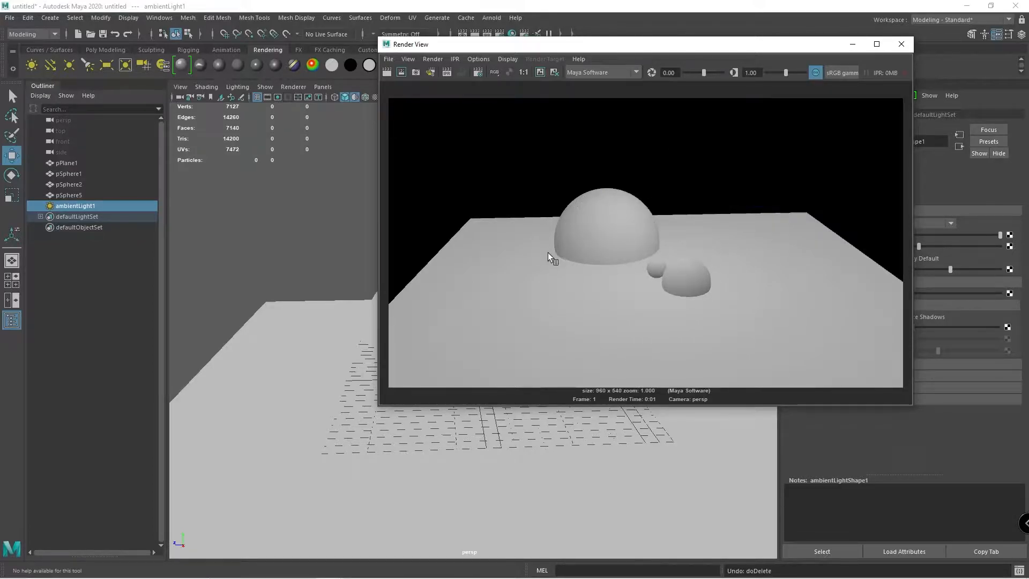
- Close the render window and delete the ambient light from the scene
left_click(901, 45)
left_click_drag(437, 225, 452, 223, "alt")
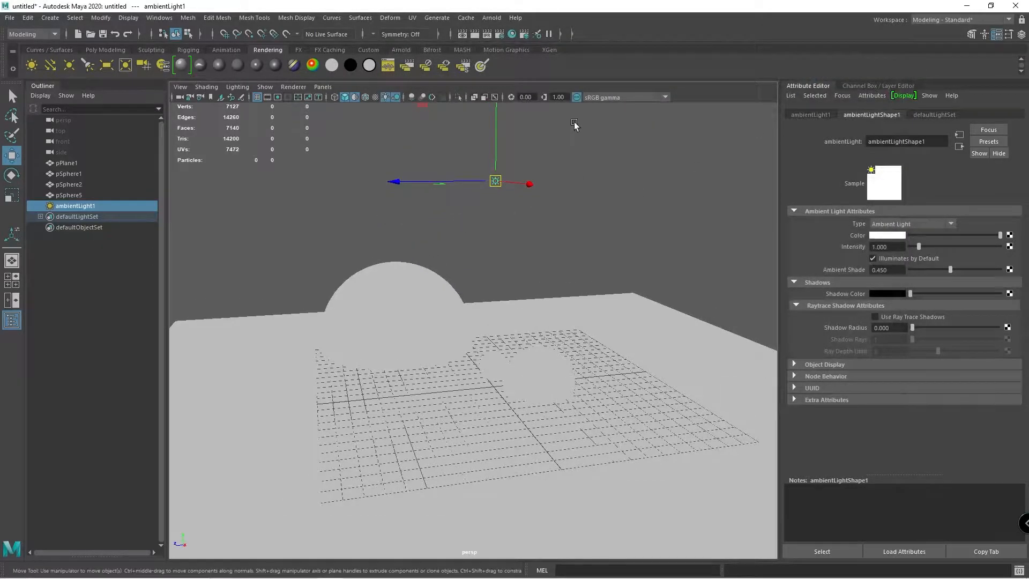
key("Delete")
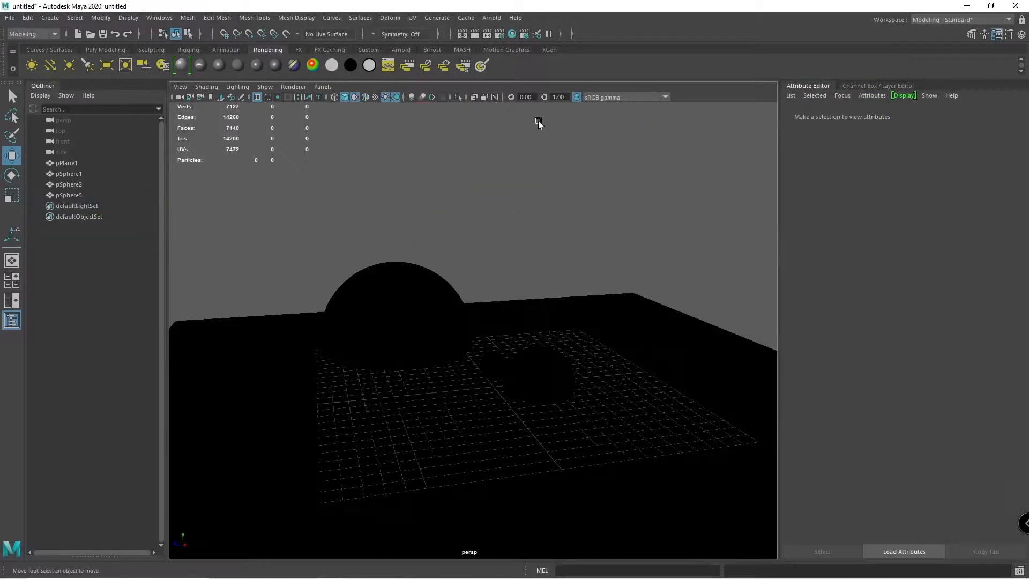
- Create a directional light, raised above the spheres and rotated to shine diagonally down onto the plane
left_click(53, 64)
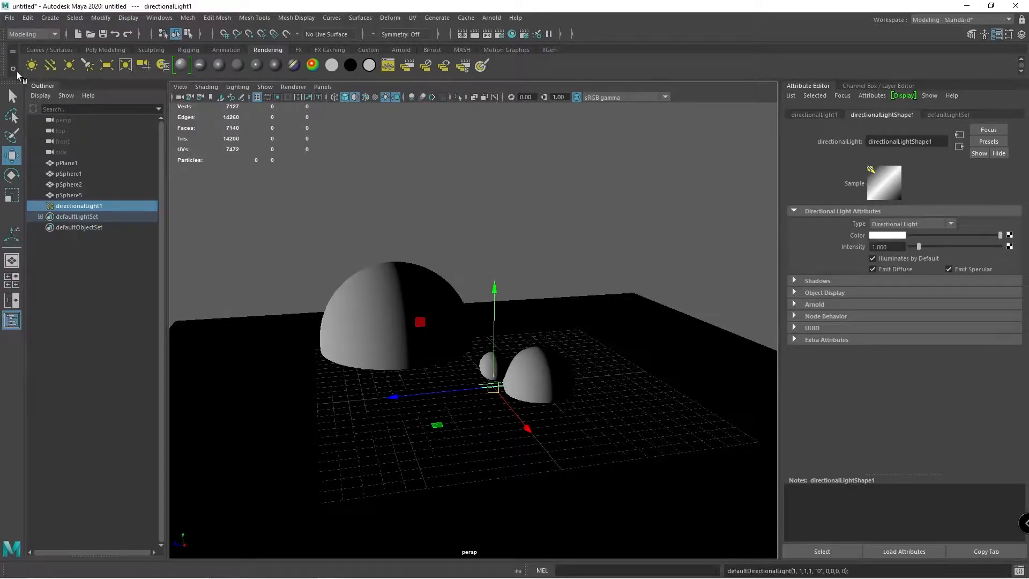
left_click_drag(502, 290, 496, 134)
key("e")
left_click_drag(450, 231, 521, 107)
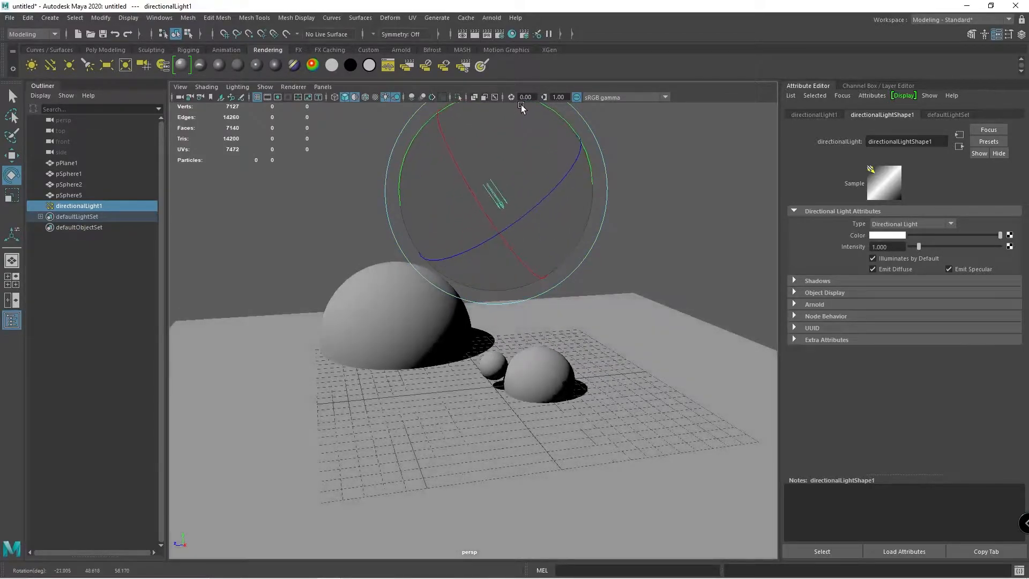
- Set the directional light's shadow color to a light gray
left_click(799, 282)
left_click_drag(909, 291, 958, 274)
scroll(585, 341, "up", 3)
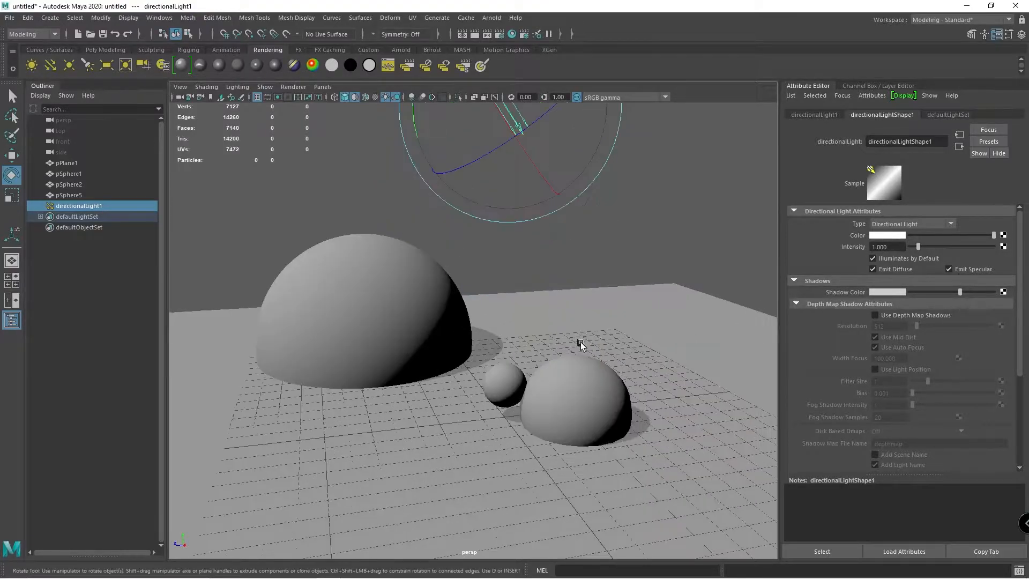
- Render the whole plane and spheres under the directional light with Maya Software
scroll(584, 342, "down", 8)
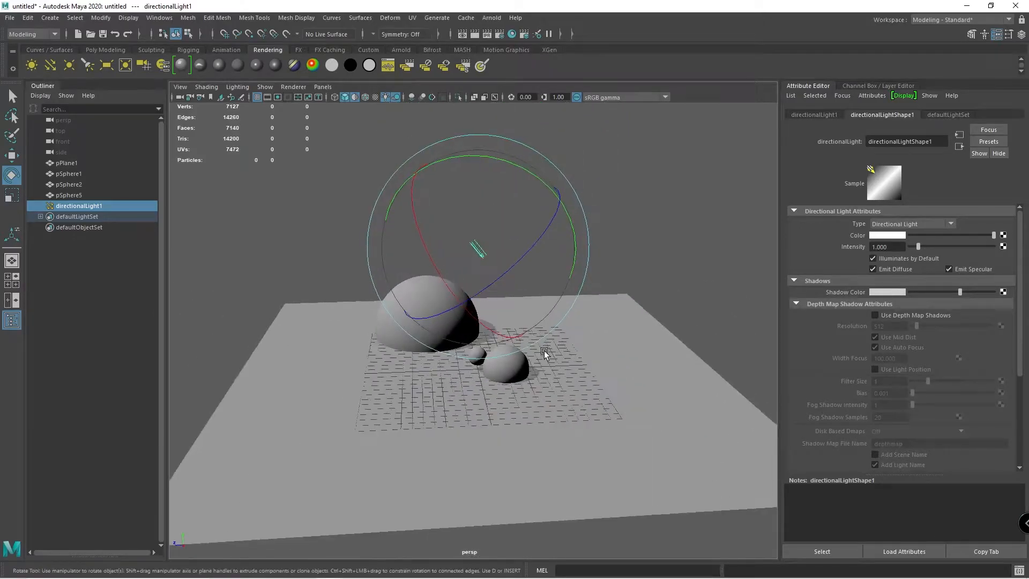
left_click(474, 34)
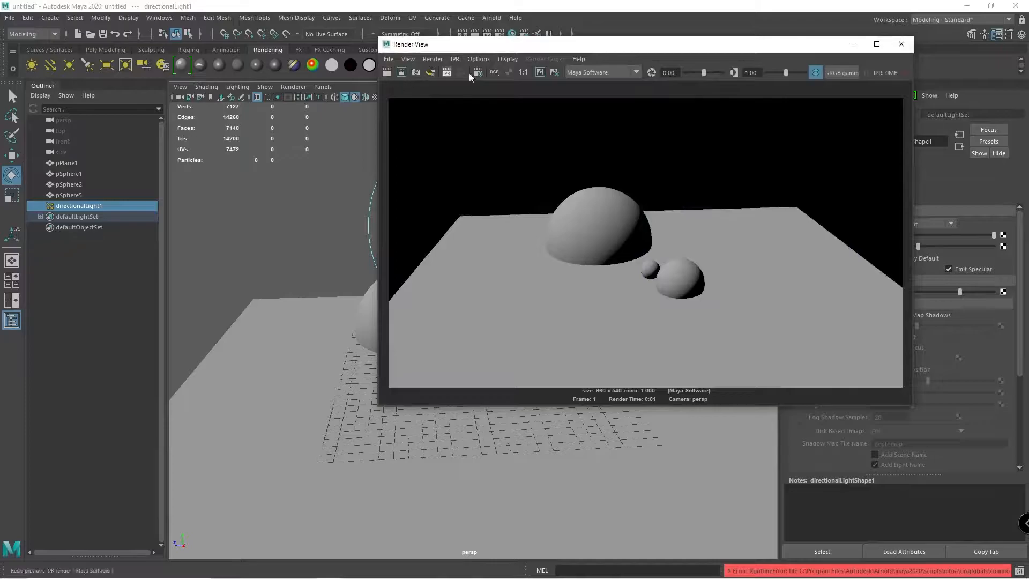
left_click(387, 72)
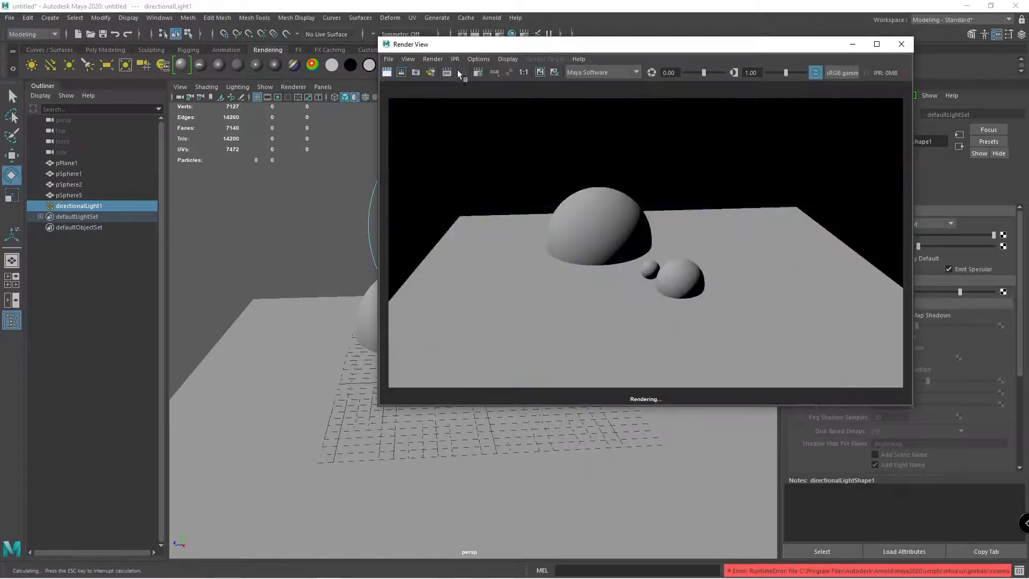
- Switch the renderer to Maya Hardware 2.0 and render the directional light scene again
left_click(600, 71)
left_click(594, 91)
left_click(387, 72)
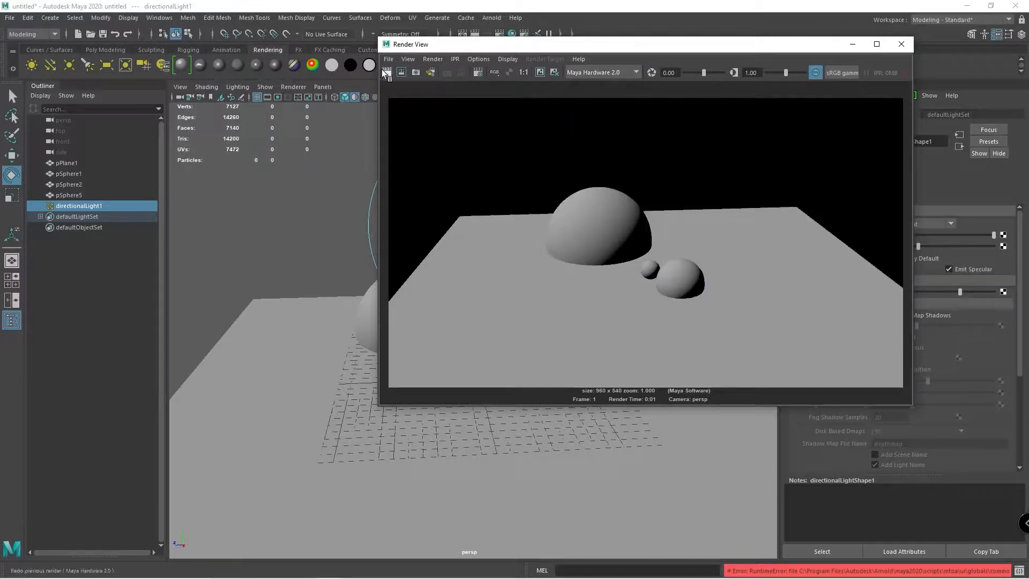
- Keep Maya Hardware 2.0 as the renderer, close the render window and deselect the directional light
left_click(609, 72)
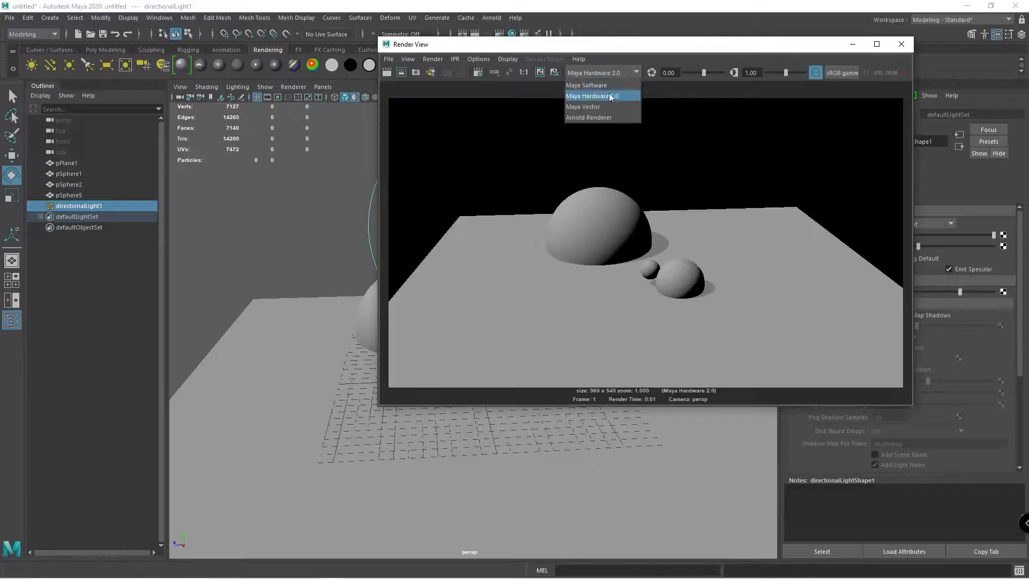
left_click(895, 47)
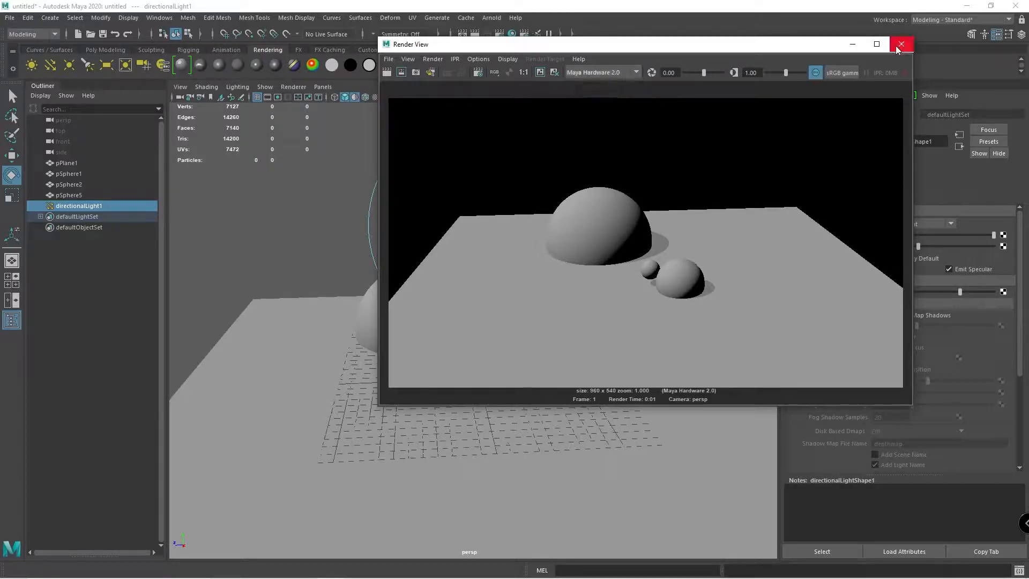
left_click(894, 49)
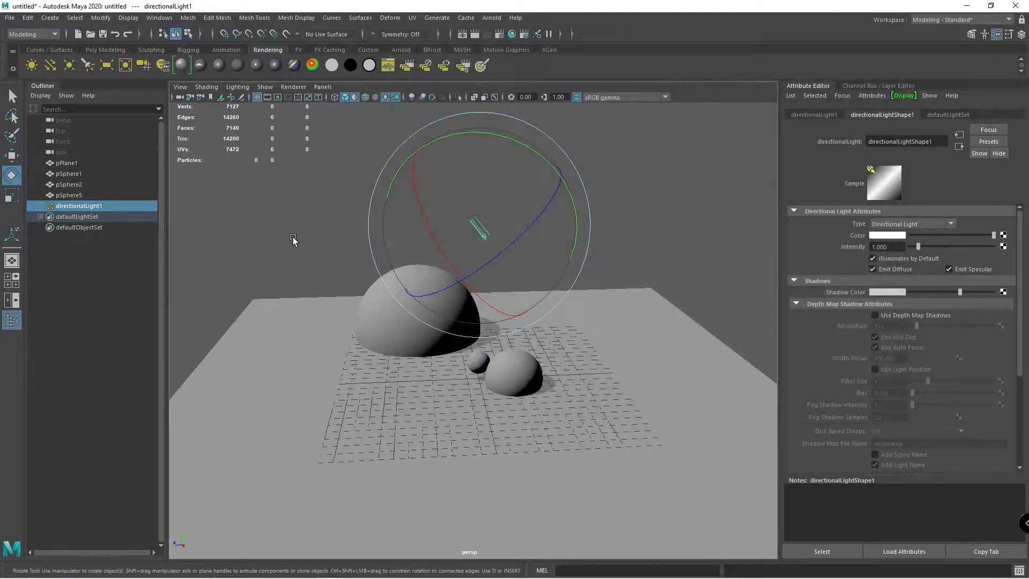
left_click(286, 204)
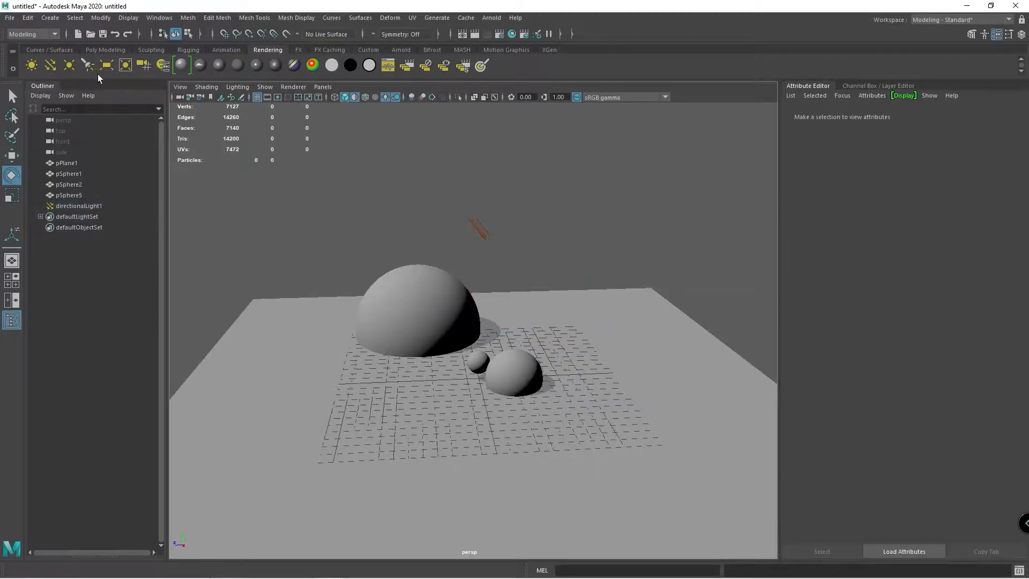
- Add a point light, raise it above the plane between the spheres and delete the directional light
left_click(69, 65)
key("w")
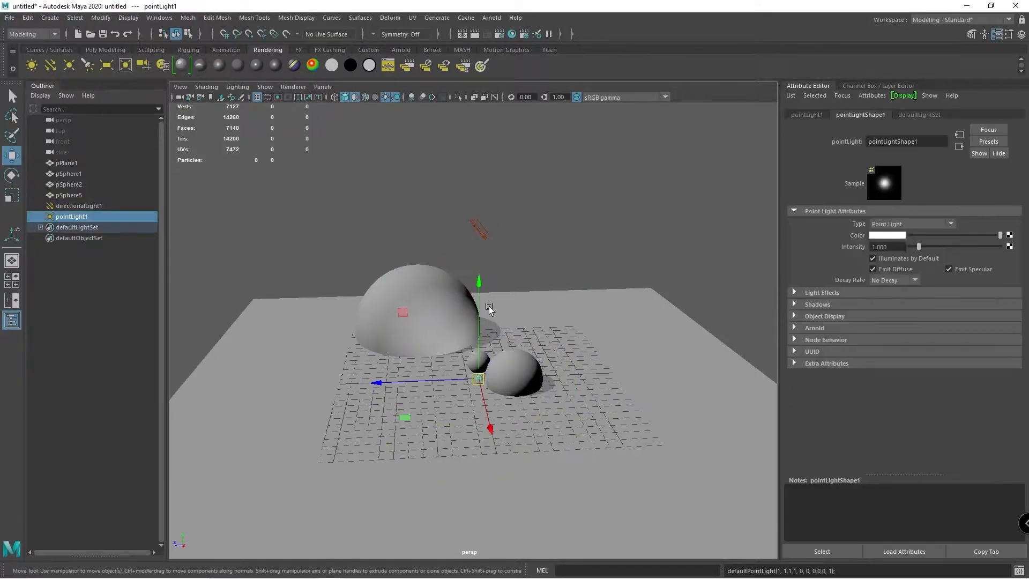
left_click_drag(479, 286, 469, 247)
key("Delete")
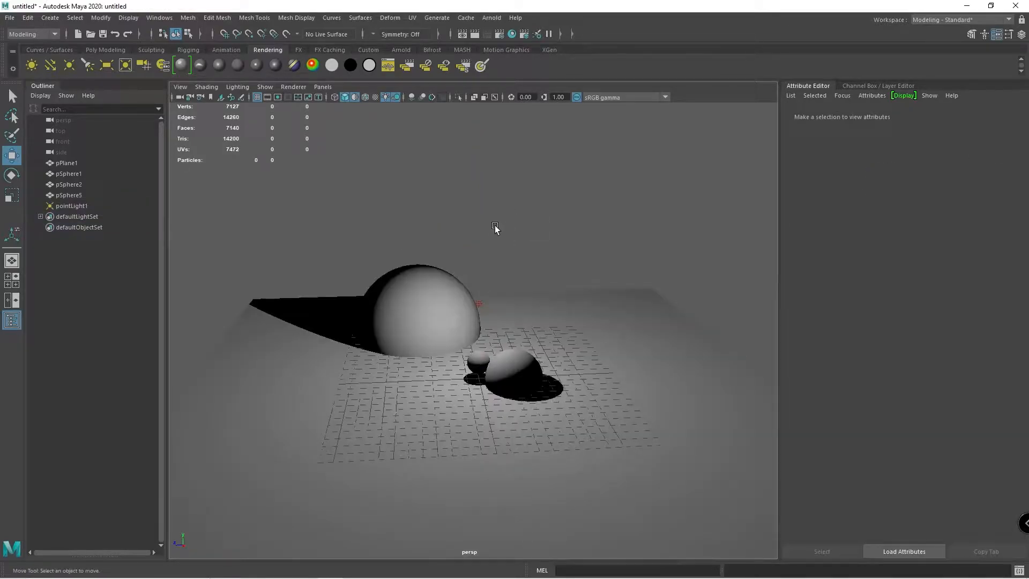
- Show the point light's light effects and shadow settings, and render the scene with Maya Hardware 2.0
left_click(475, 302)
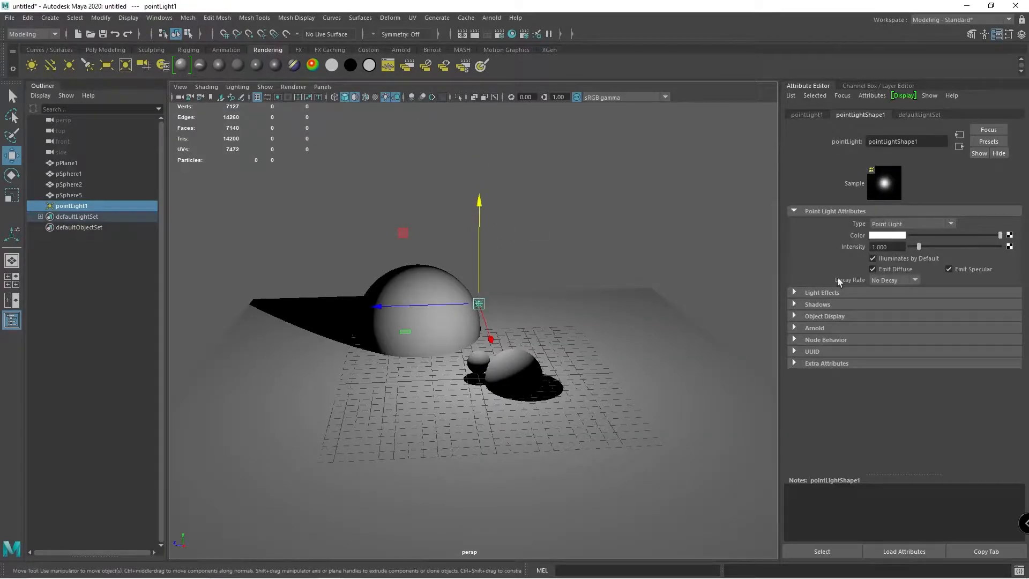
left_click(794, 294)
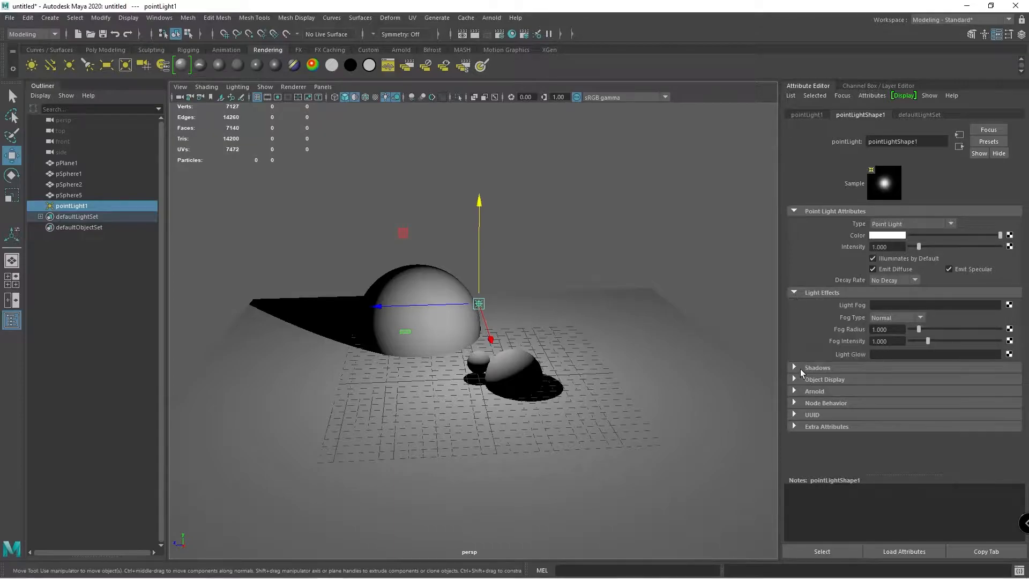
left_click(797, 366)
left_click(475, 35)
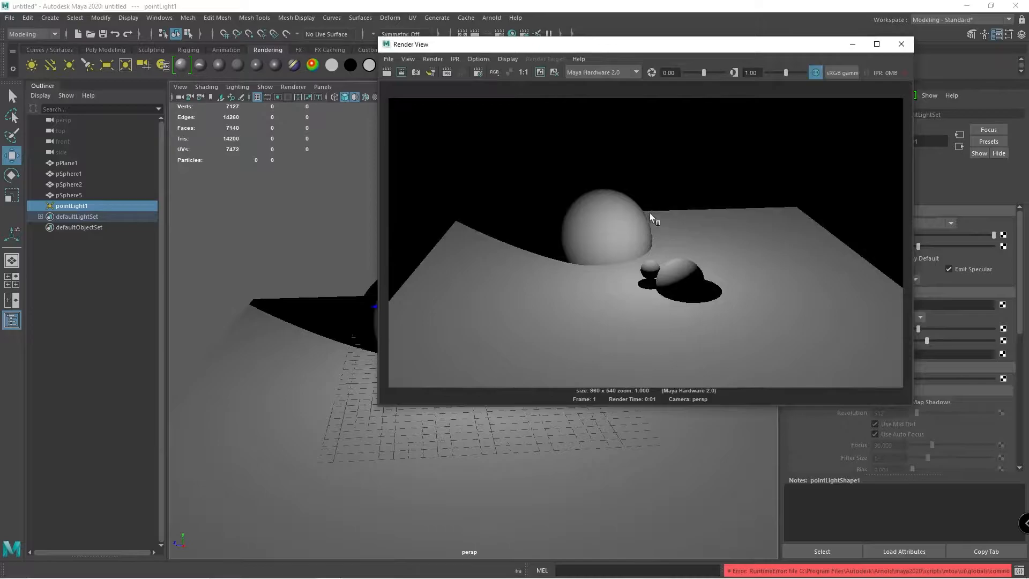
- Arrange the main Maya window and the Render View side by side, each filling half of the screen
left_click_drag(606, 48, 769, 53)
left_click_drag(669, 5, 0, 137)
left_click(484, 144)
left_click_drag(776, 50, 1028, 61)
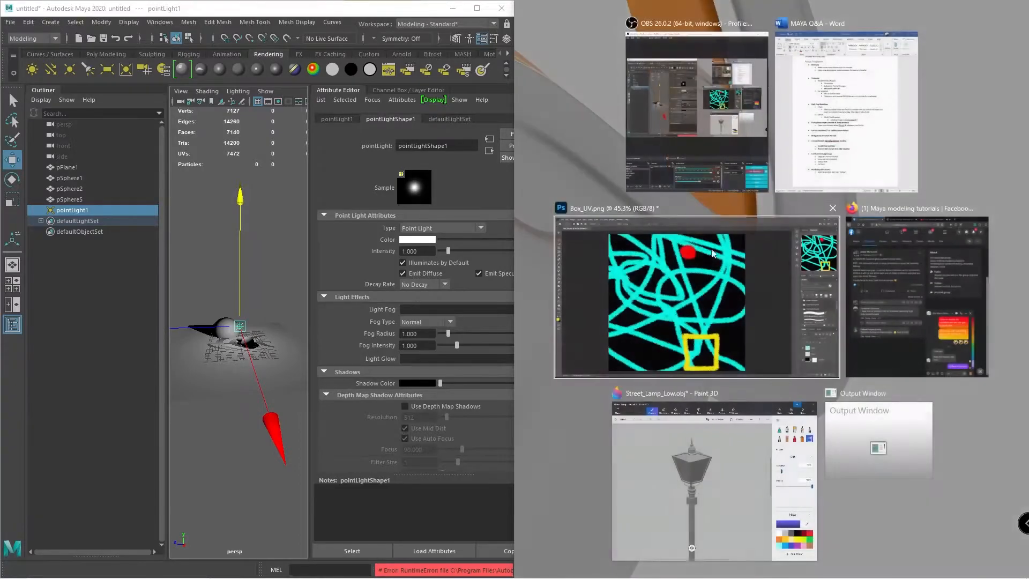
left_click(335, 165)
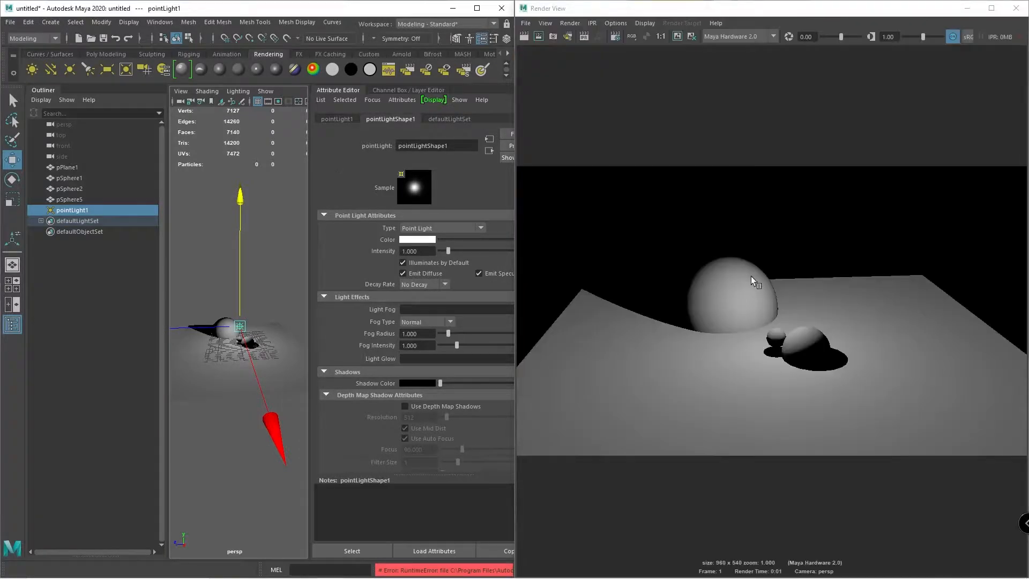
- Set the point light's shadow color to a light gray, giving the scene view more room beside the light's attributes
scroll(254, 330, "up", 8)
scroll(243, 329, "down", 3)
left_click_drag(446, 384, 464, 383)
key("ctrl+space")
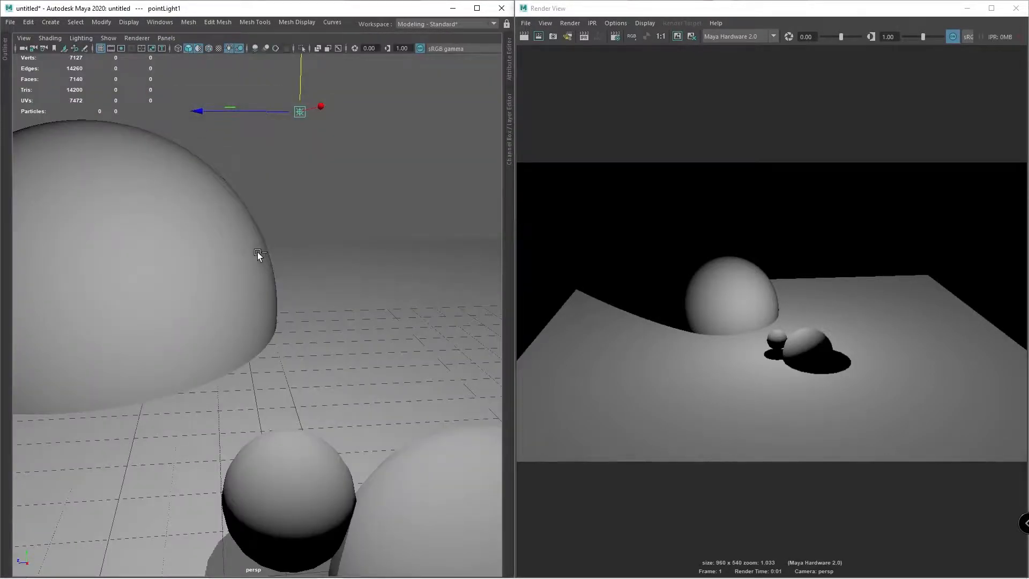
key("ctrl+a")
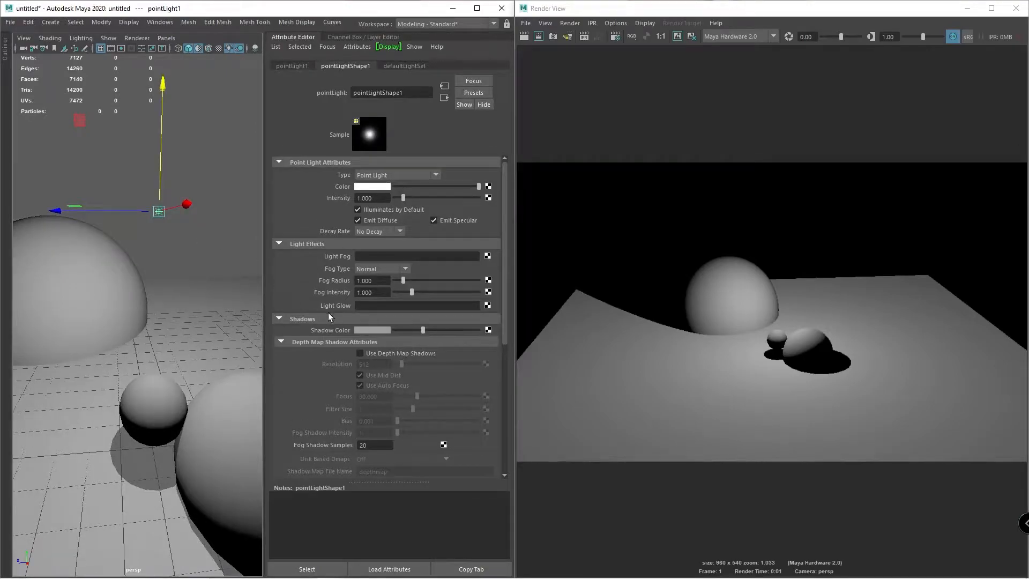
left_click_drag(424, 329, 438, 329)
- Render the point light scene again, reframing the camera so all three spheres and their shadows are included
left_click(525, 37)
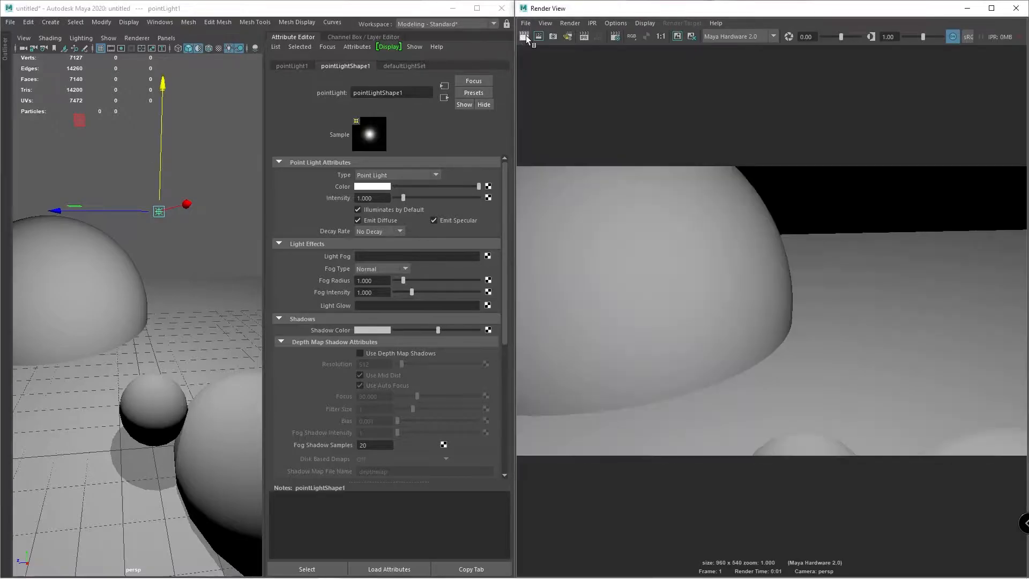
key("f")
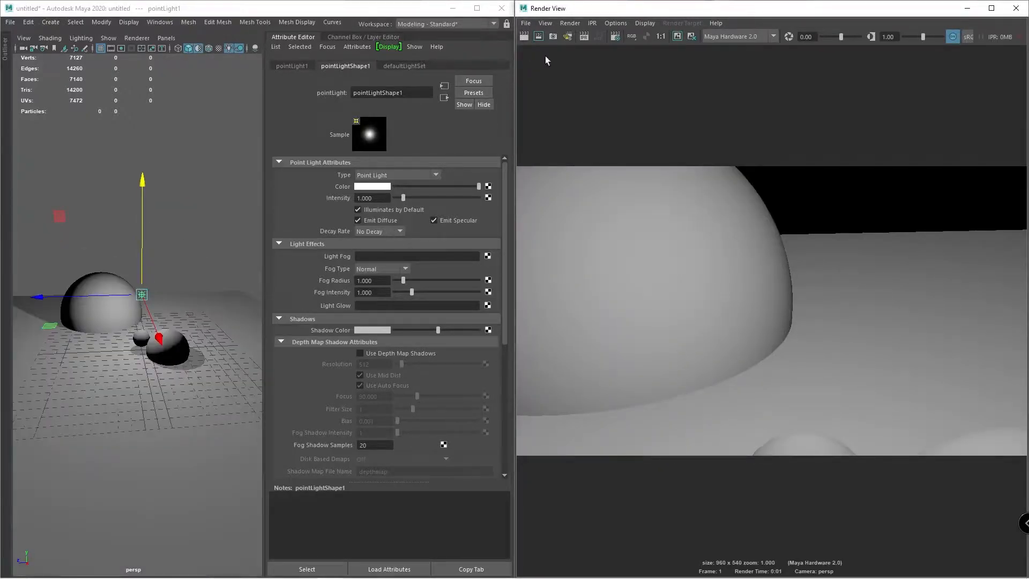
left_click(524, 37)
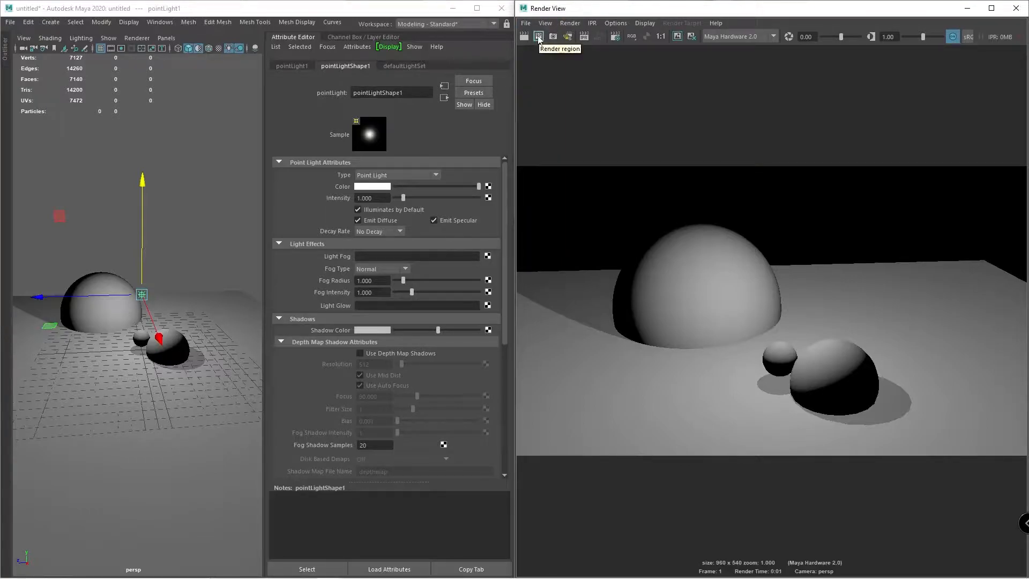
- Mark a render region that encloses all three spheres and their shadows in the rendered image
left_click_drag(606, 189, 833, 399)
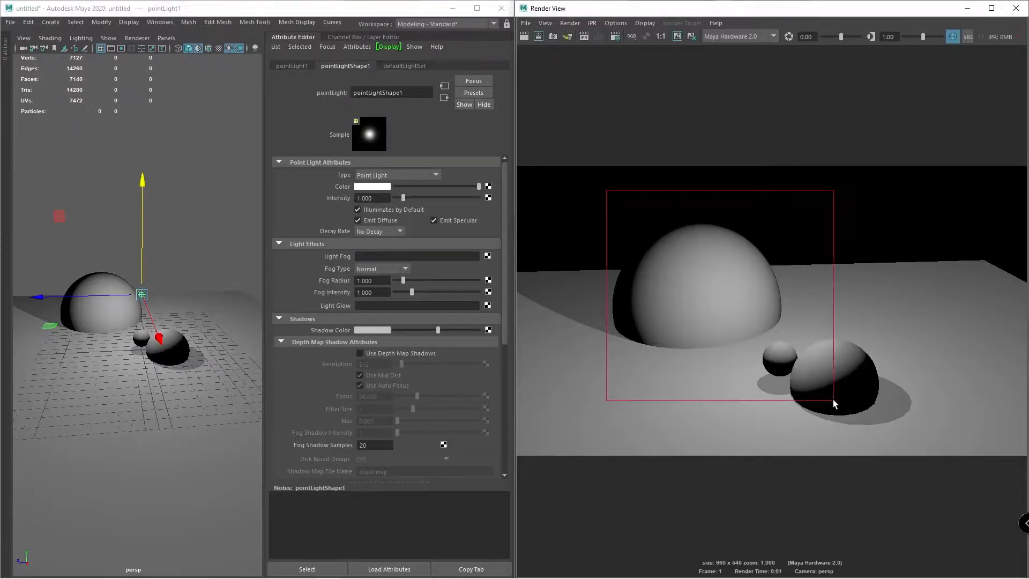
left_click(537, 37)
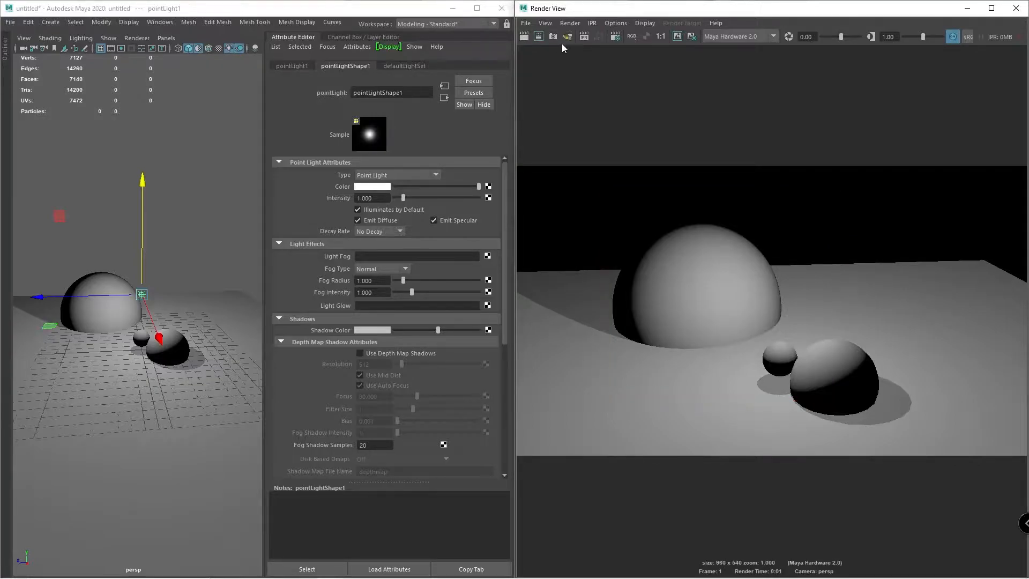
left_click_drag(600, 191, 933, 428)
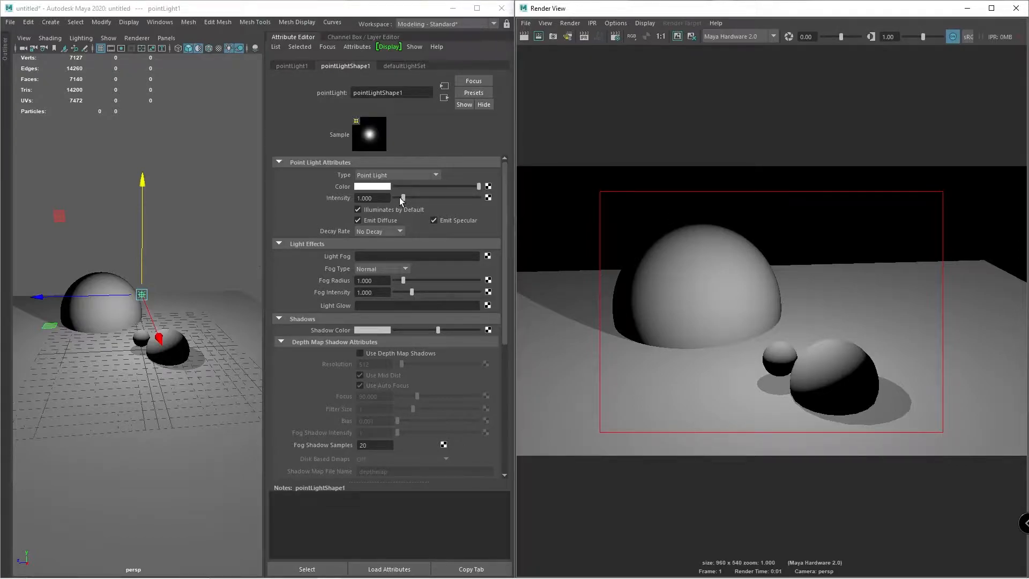
- Try a point light intensity of about 6.234, then settle on 0.649 and keep Maya Hardware 2.0 as the renderer
left_click_drag(406, 198, 447, 202)
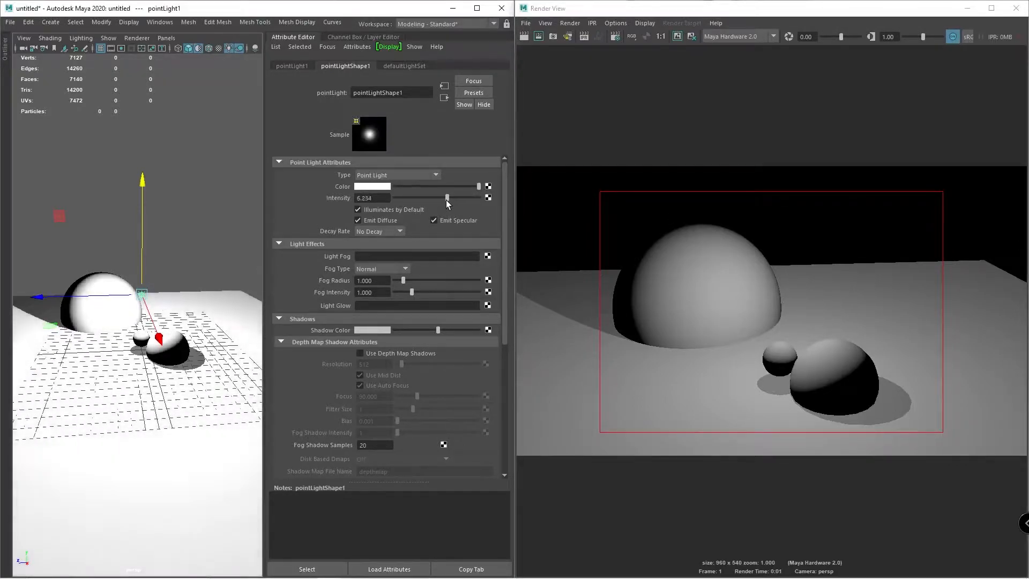
left_click(539, 37)
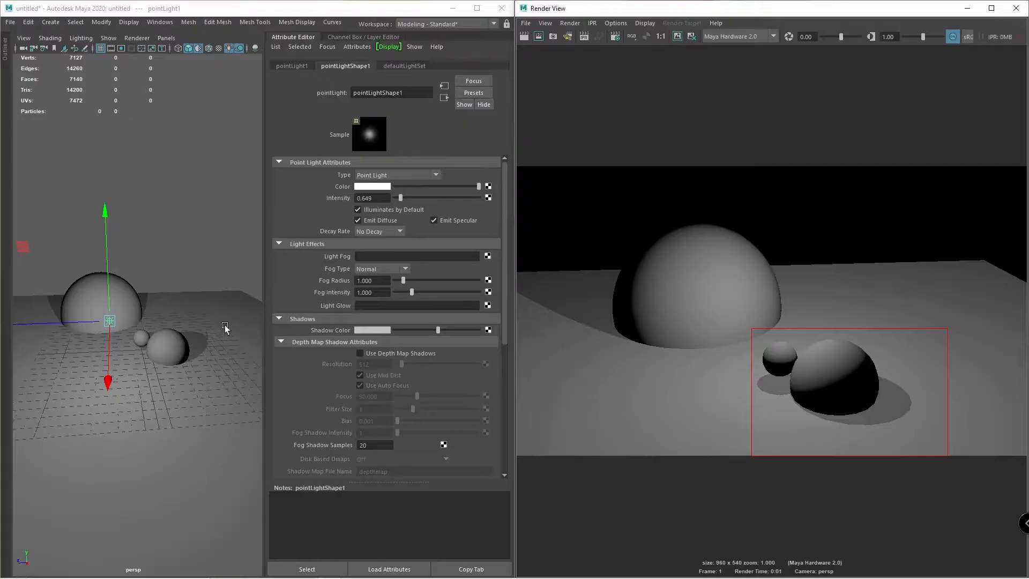
left_click(706, 36)
left_click(721, 37)
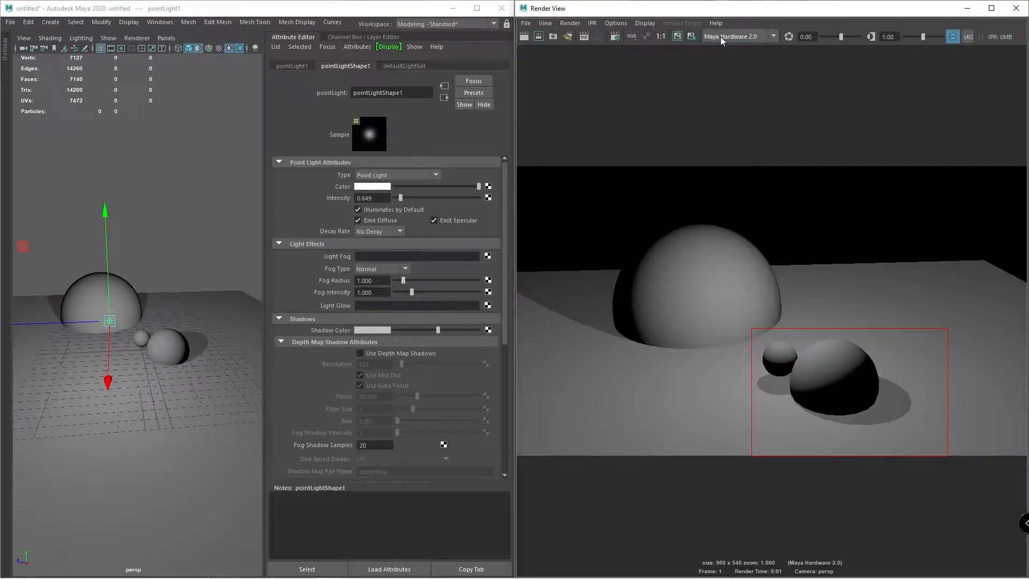
- Delete the point light from in front of the large sphere
left_click(169, 181)
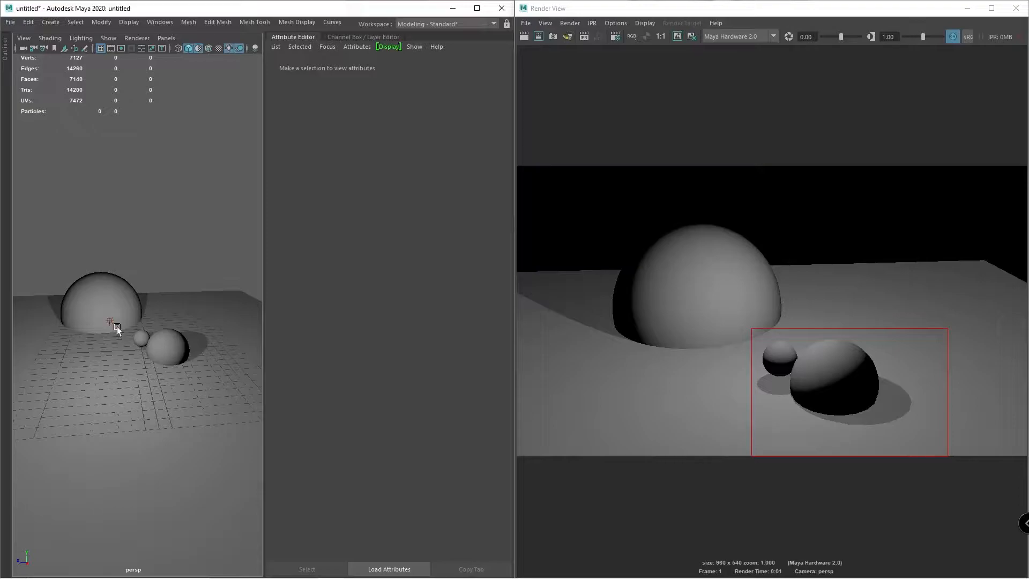
left_click(110, 324)
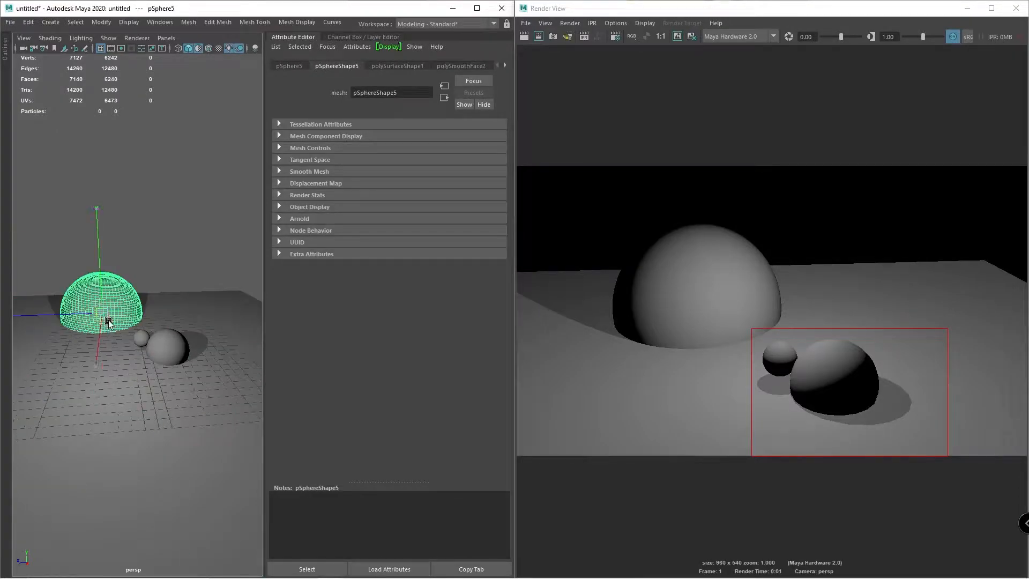
left_click(110, 321)
key("Delete")
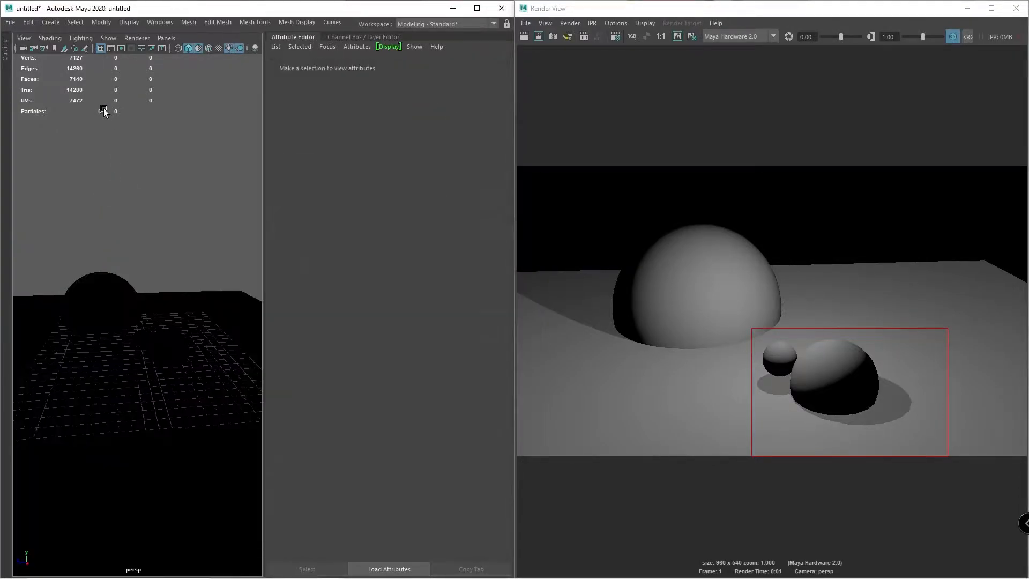
- Add a spot light to the scene and raise it above the spheres
key("ctrl+space")
left_click(86, 66)
key("ctrl+space")
key("t")
left_click_drag(265, 279, 261, 85)
- Rotate the spot light down toward the spheres and move it higher, to the large sphere's side of the plane
key("e")
left_click_drag(230, 159, 359, 90)
key("w")
left_click_drag(267, 137, 263, 26)
left_click_drag(219, 92, 54, 101)
- Widen the spot light's cone angle to about 111.685, keep No Decay and render the scene
key("ctrl+a")
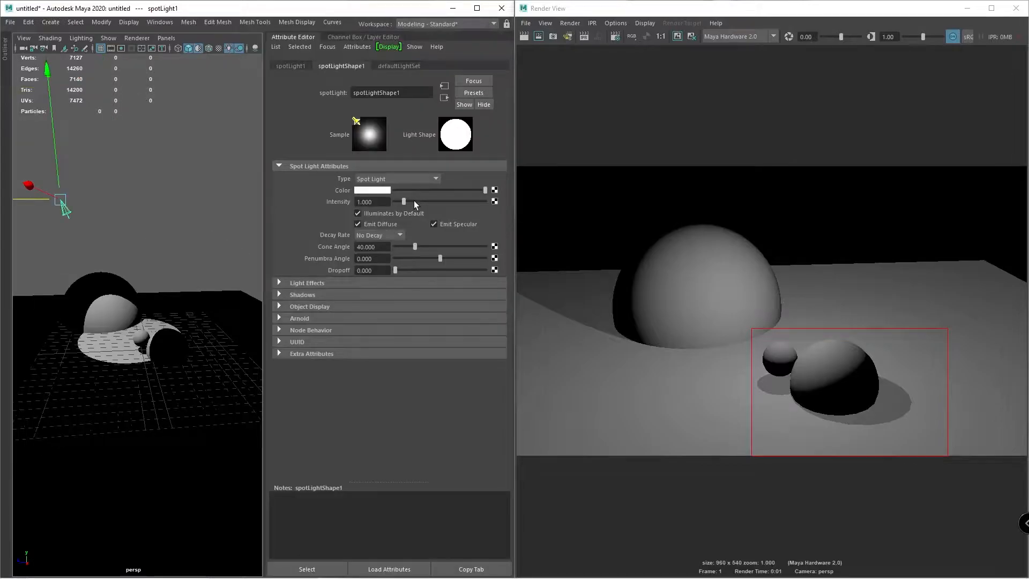
left_click(401, 236)
left_click(413, 234)
left_click_drag(413, 247, 451, 246)
left_click(523, 37)
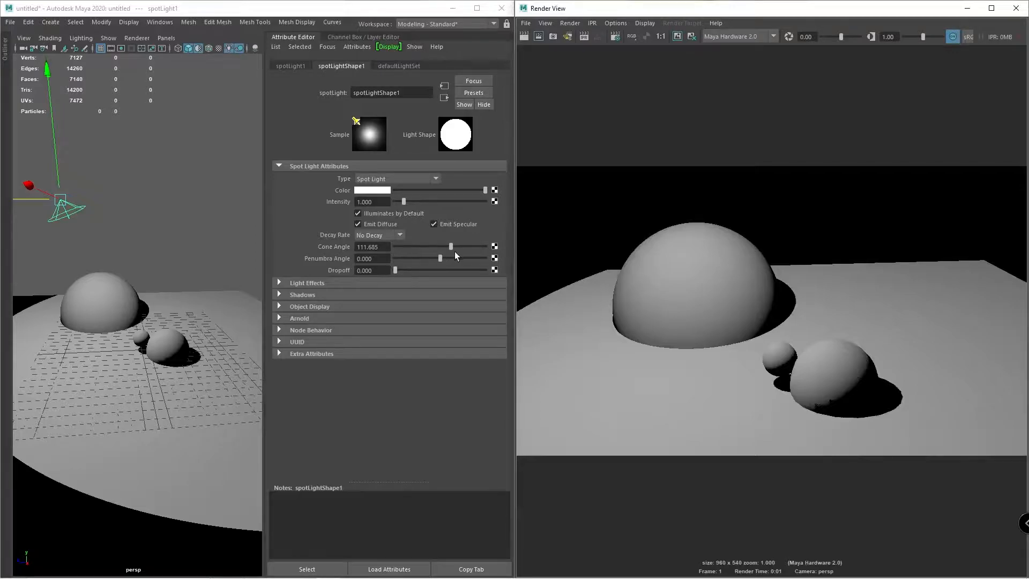
- Soften the spot light with a penumbra angle of -10 and a dropoff of about 12.289, and render it
left_click_drag(448, 255, 399, 266)
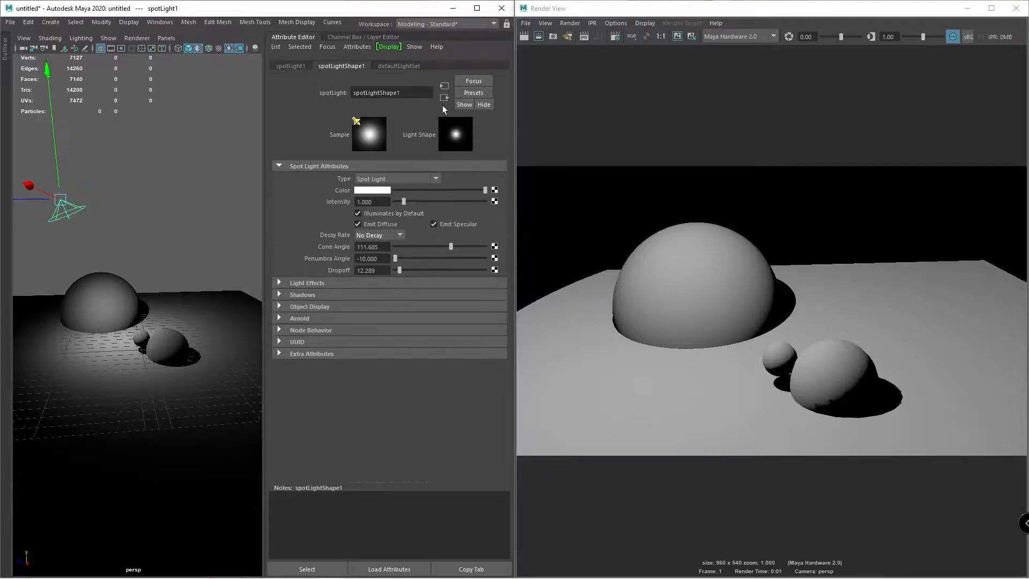
left_click(524, 36)
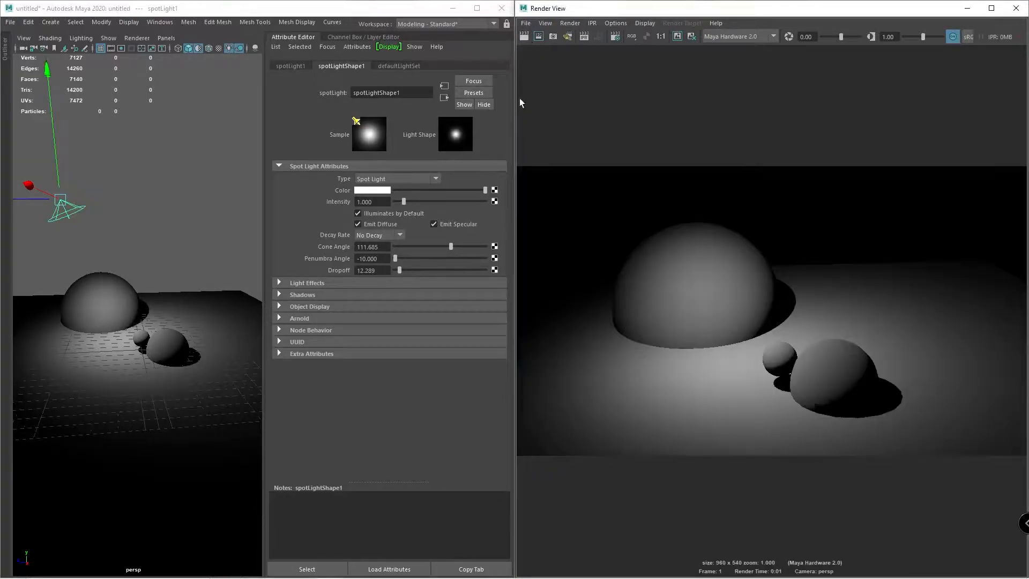
- Set the spot light's shadow color to a mid-light gray and render the scene again
left_click(294, 283)
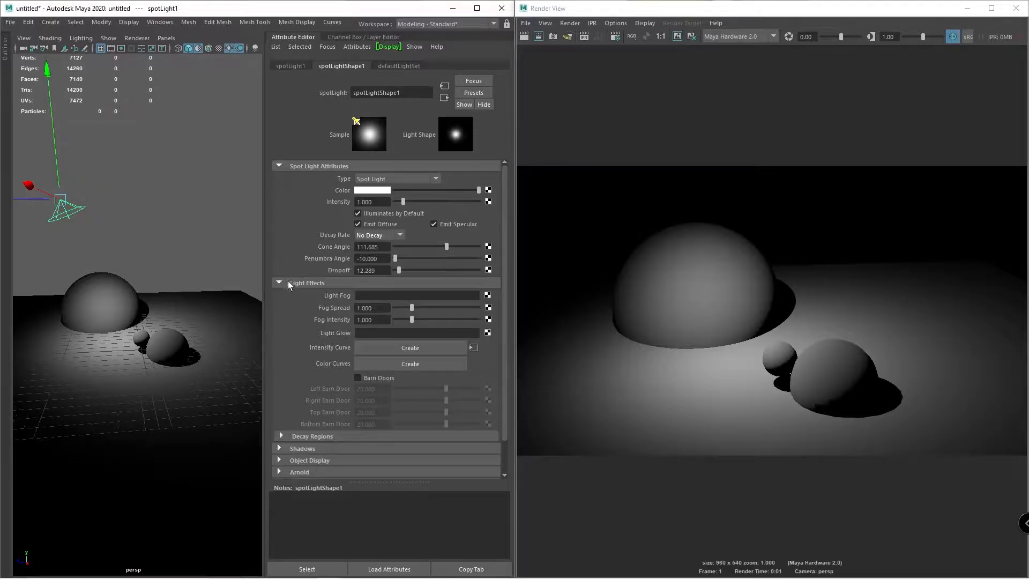
left_click(288, 282)
left_click(287, 292)
left_click_drag(399, 300, 431, 295)
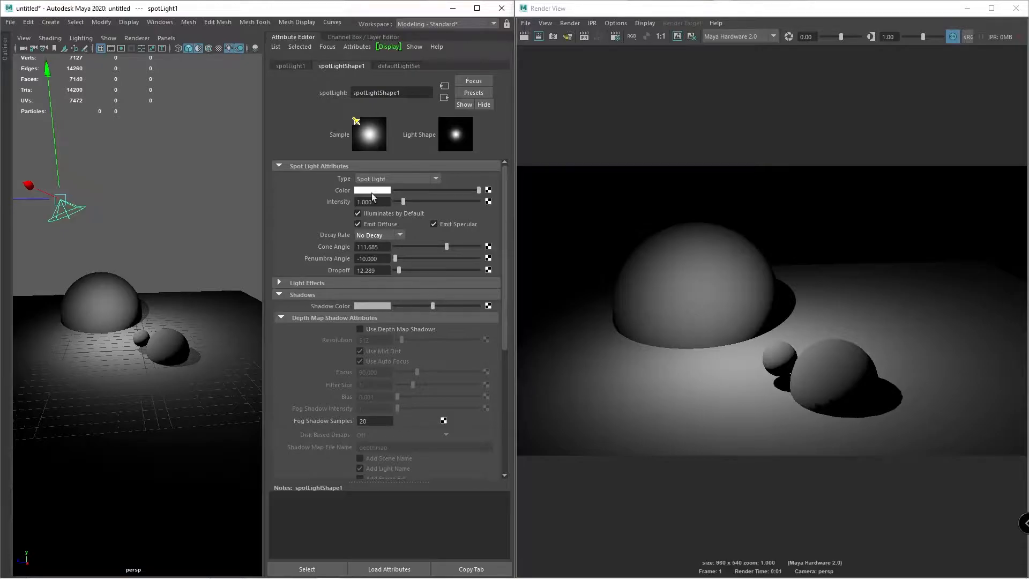
left_click(522, 37)
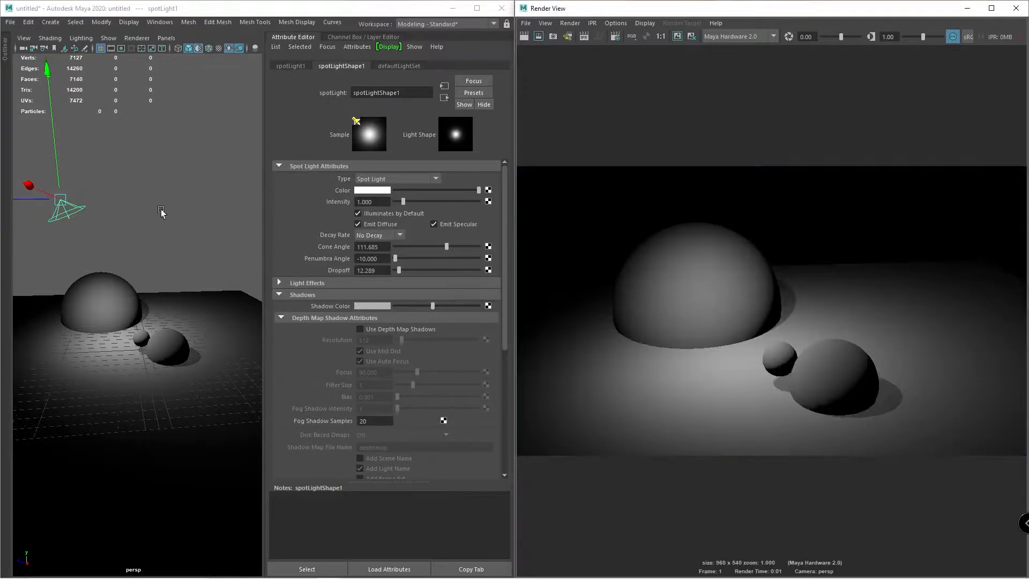
- Duplicate the spot light, move the copy to the opposite side of the spheres and rotate it toward them
left_click_drag(110, 219, 107, 247, "alt")
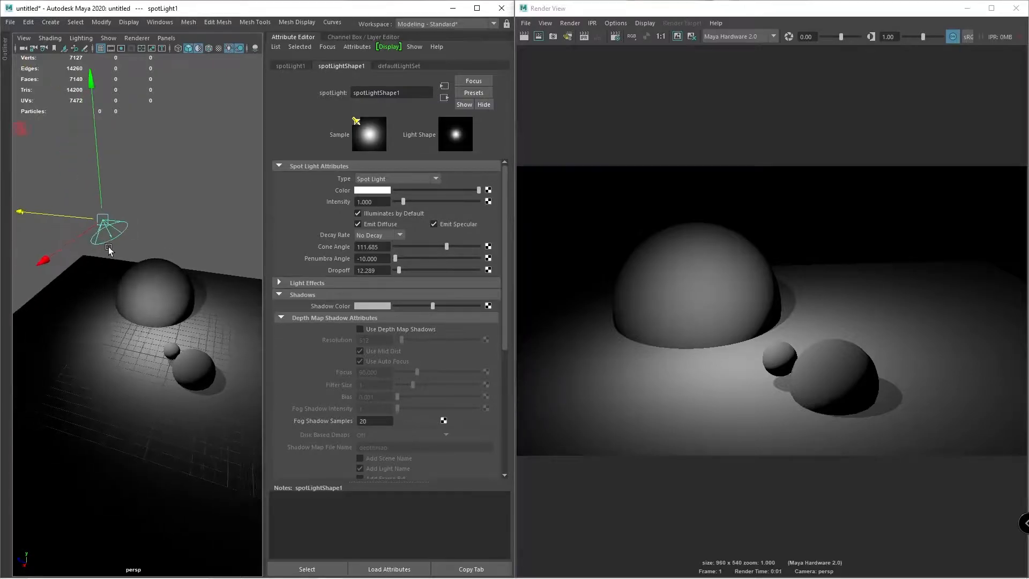
key("ctrl+d")
left_click_drag(47, 225, 62, 235, "alt")
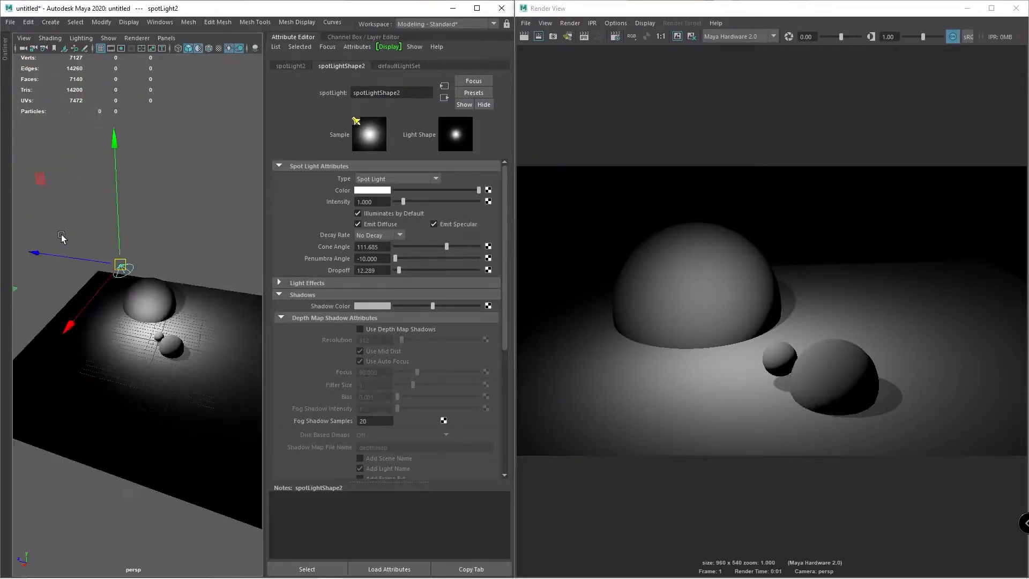
left_click_drag(28, 284, 42, 288, "alt")
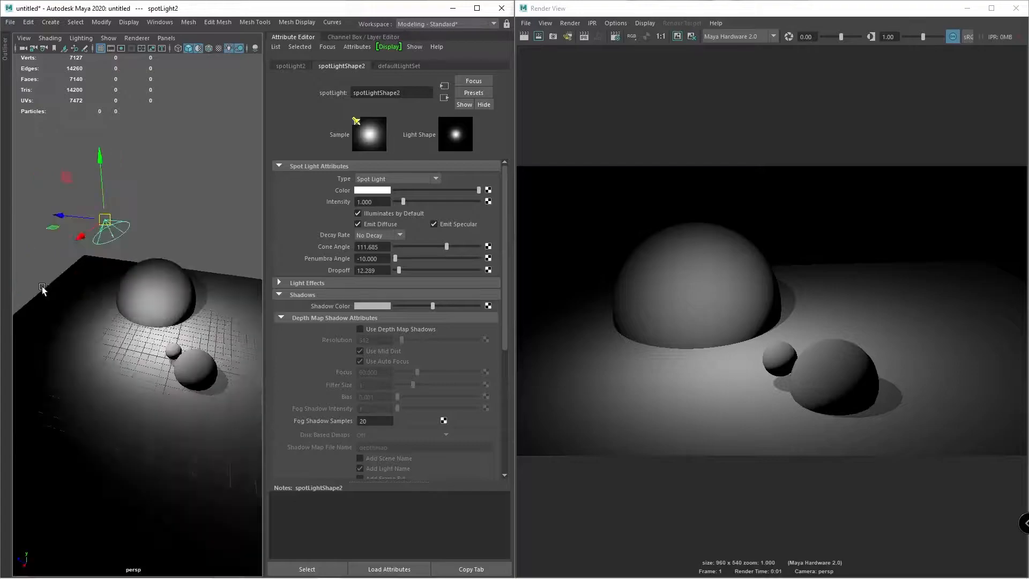
left_click_drag(59, 218, 213, 268)
key("e")
mouse_move(132, 291)
left_mouse_down("alt")
mouse_move(172, 292)
mouse_move(136, 299)
mouse_move(148, 293)
left_mouse_up("alt")
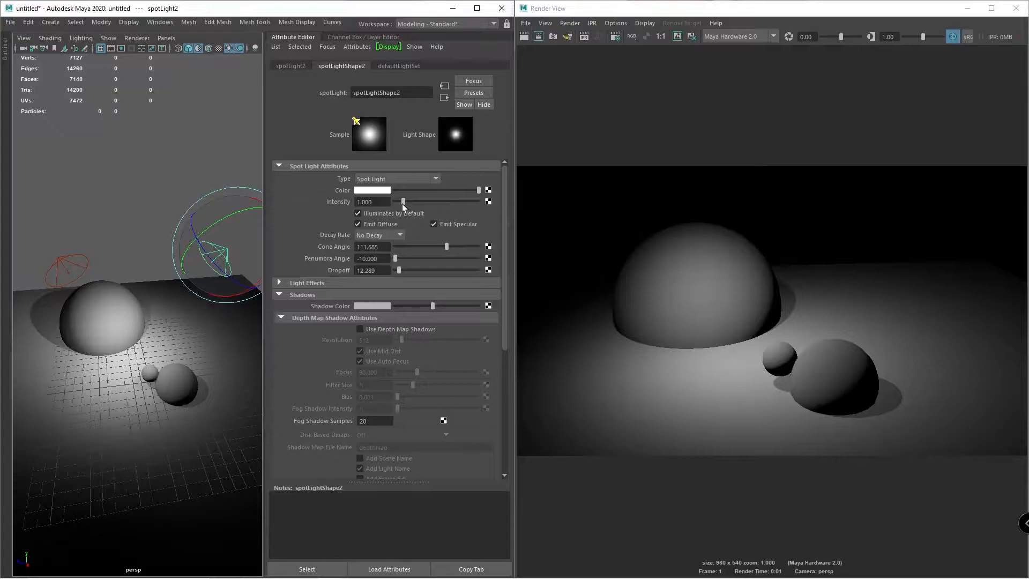
- Set the duplicated spot light's color to a warm peach
left_click(378, 190)
left_click_drag(348, 233, 371, 232)
- Set the original spot light's color to a fully saturated purple with a hue of about 272.30
left_click_drag(63, 250, 48, 260)
left_click(370, 191)
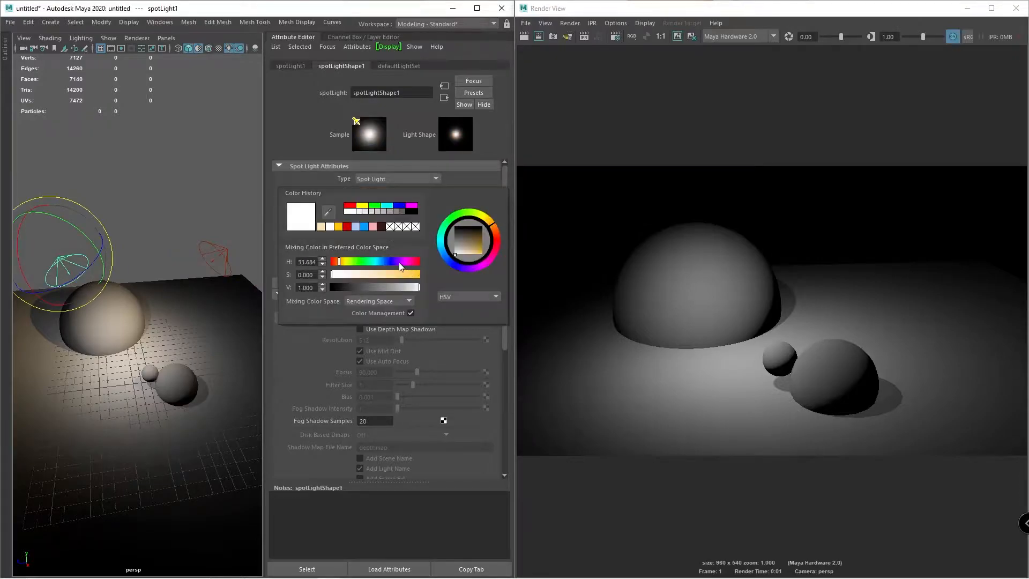
left_click(398, 261)
left_click_drag(399, 274, 427, 274)
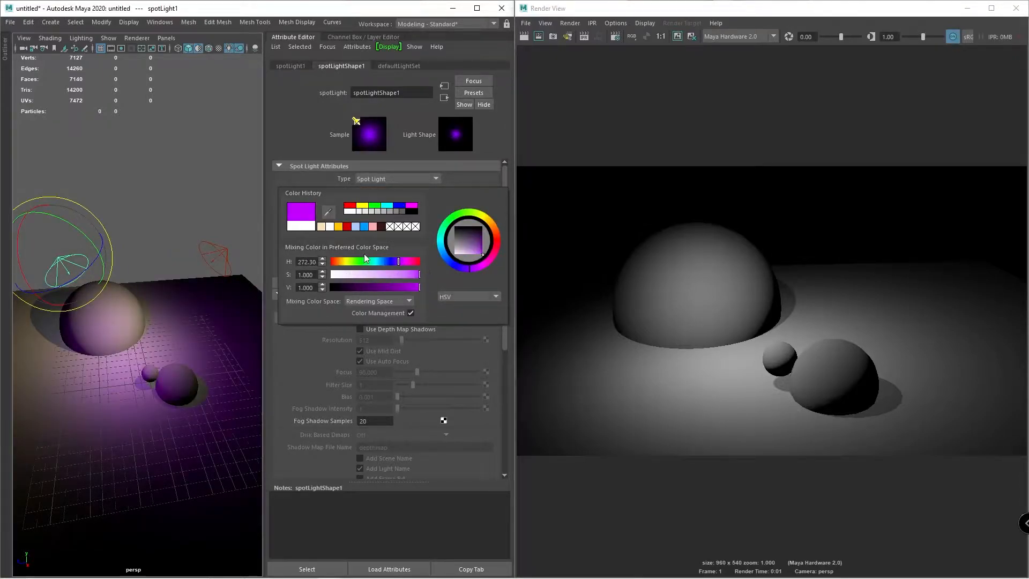
- Darken the peach spot light's shadow color to near black and raise its intensity to 2.792
left_click_drag(217, 257, 235, 257)
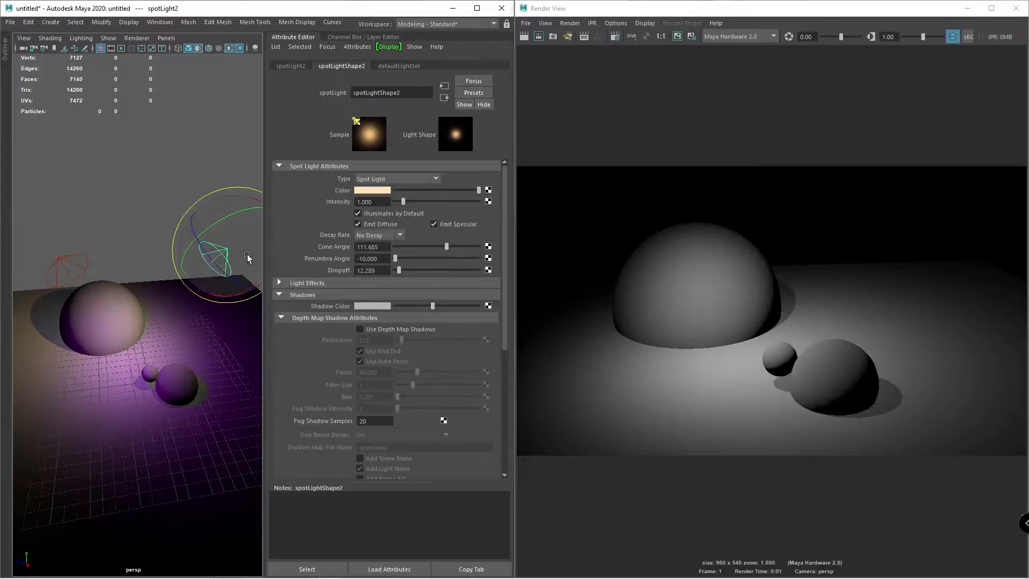
left_click_drag(433, 306, 399, 306)
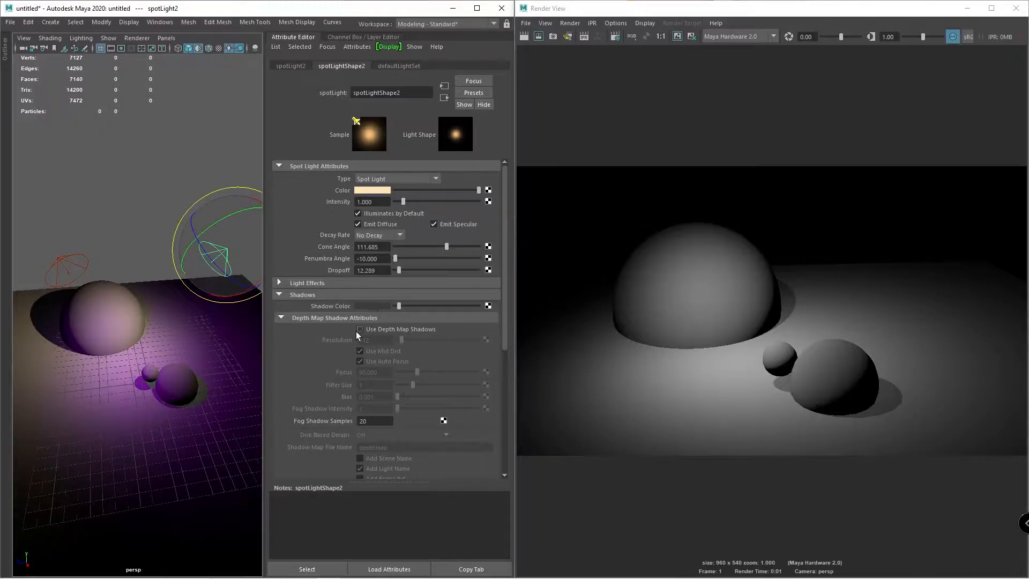
scroll(357, 335, "down", 3)
scroll(375, 268, "up", 3)
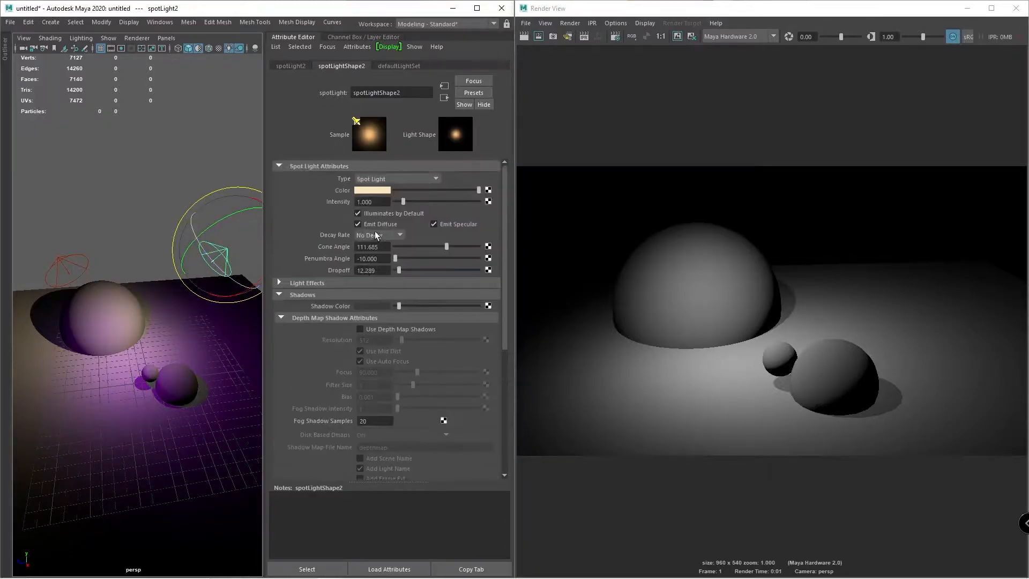
left_click_drag(404, 201, 418, 201)
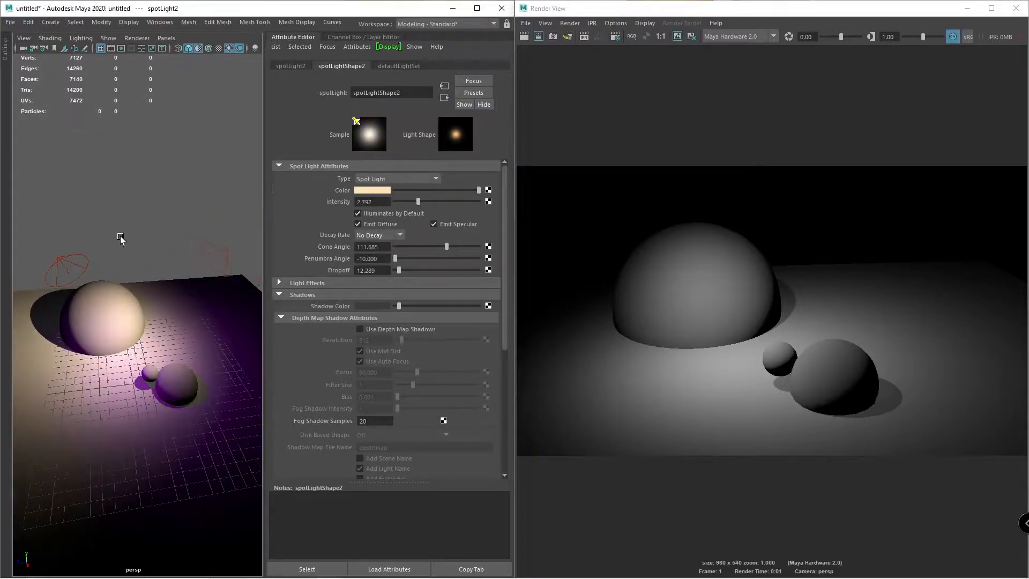
- Render the scene lit by the purple and peach spot lights from several slightly different camera angles
left_click(114, 269)
left_click_drag(129, 259, 152, 239, "alt")
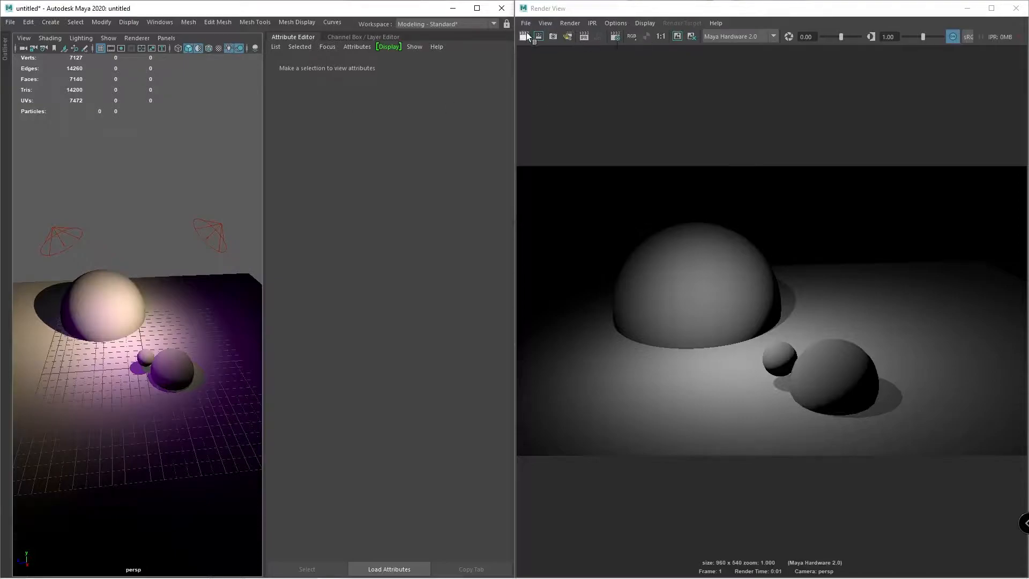
left_click(524, 36)
left_click_drag(191, 294, 191, 259, "alt")
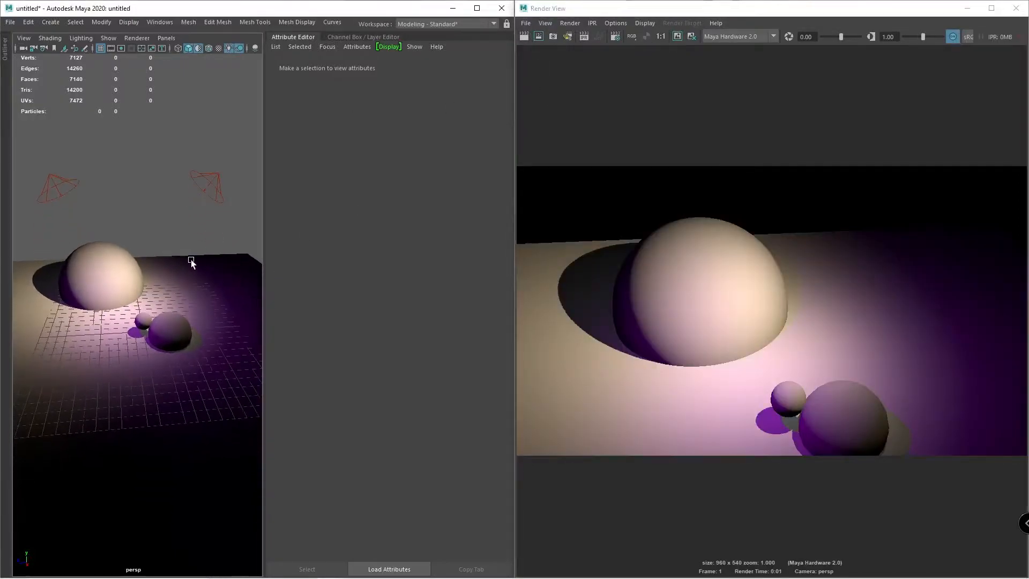
left_click(517, 40)
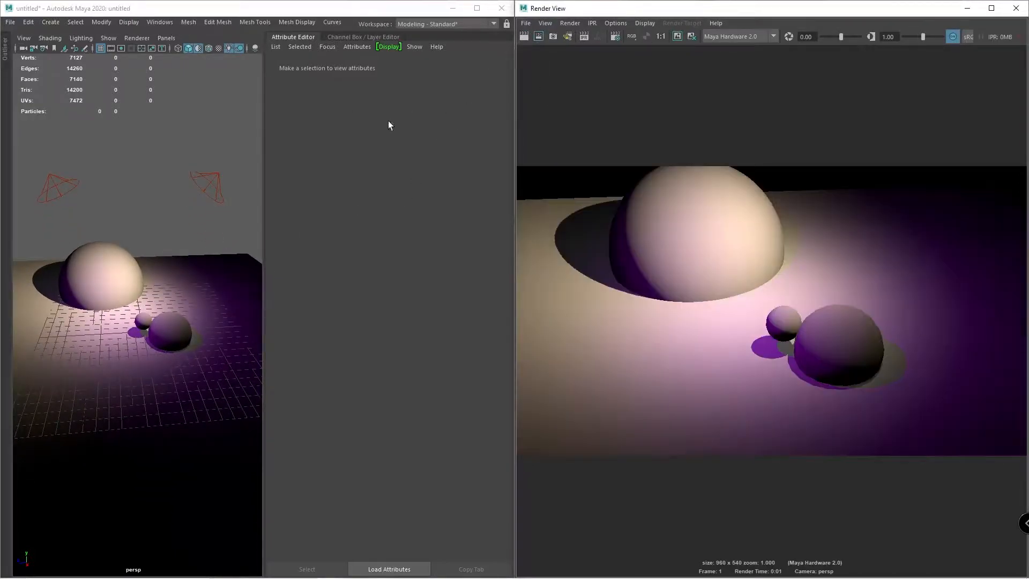
left_click_drag(104, 297, 108, 306, "alt")
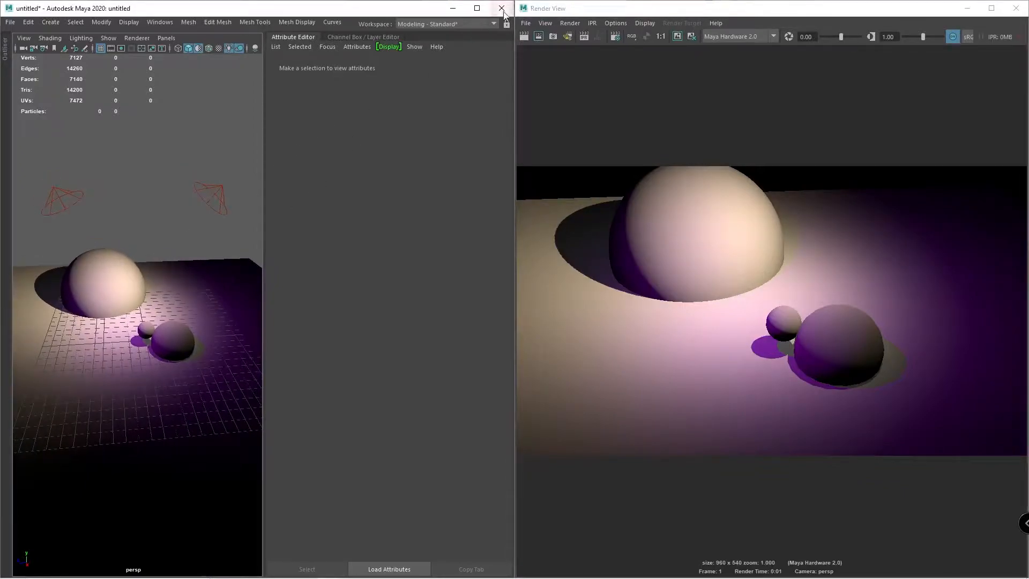
left_click(524, 39)
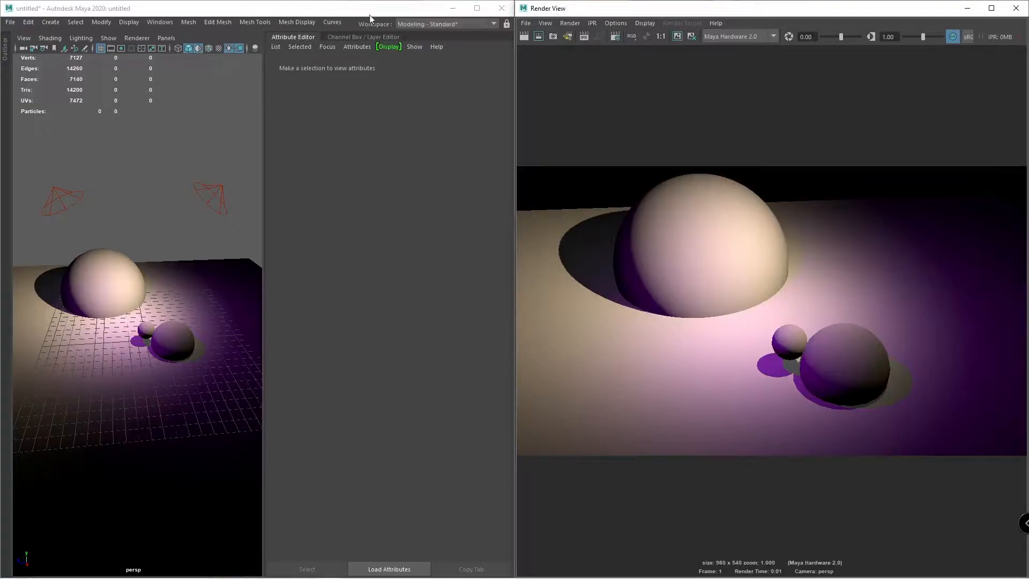
- Duplicate the purple spot light, move the copy behind the large sphere and rotate it toward the sphere
left_click_drag(160, 280, 239, 236, "alt")
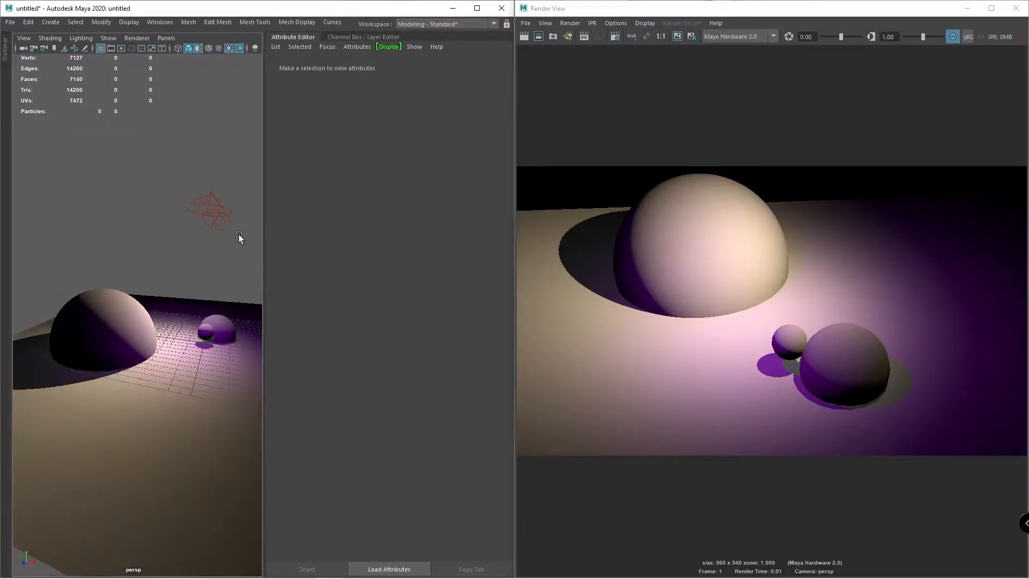
left_click(206, 201)
key("w")
left_click_drag(238, 194, 8, 191)
key("e")
middle_click_drag(165, 214, 259, 225, "alt")
left_click_drag(138, 199, 106, 187)
key("w")
left_click_drag(166, 212, 87, 185)
key("e")
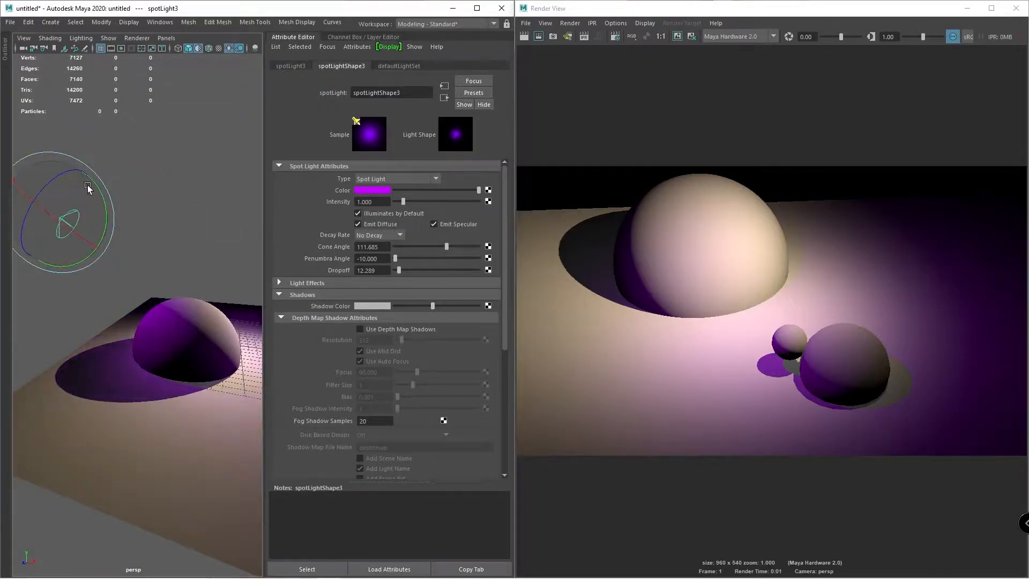
- Set the new spot light's color to a pale lavender and move the light farther from the large sphere
left_click(369, 191)
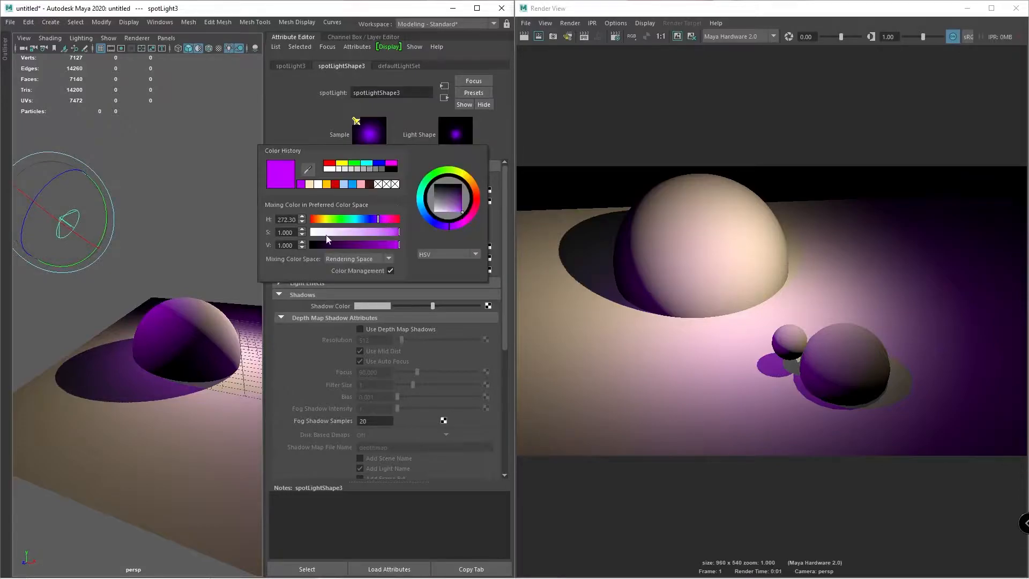
left_click_drag(327, 235, 315, 234)
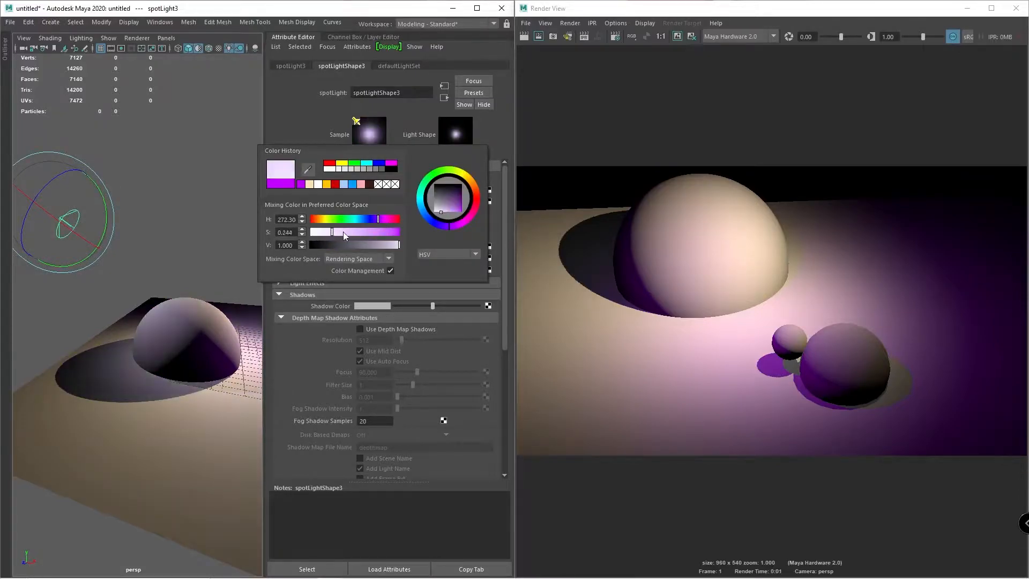
left_click(89, 212)
left_click_drag(89, 213, 22, 242)
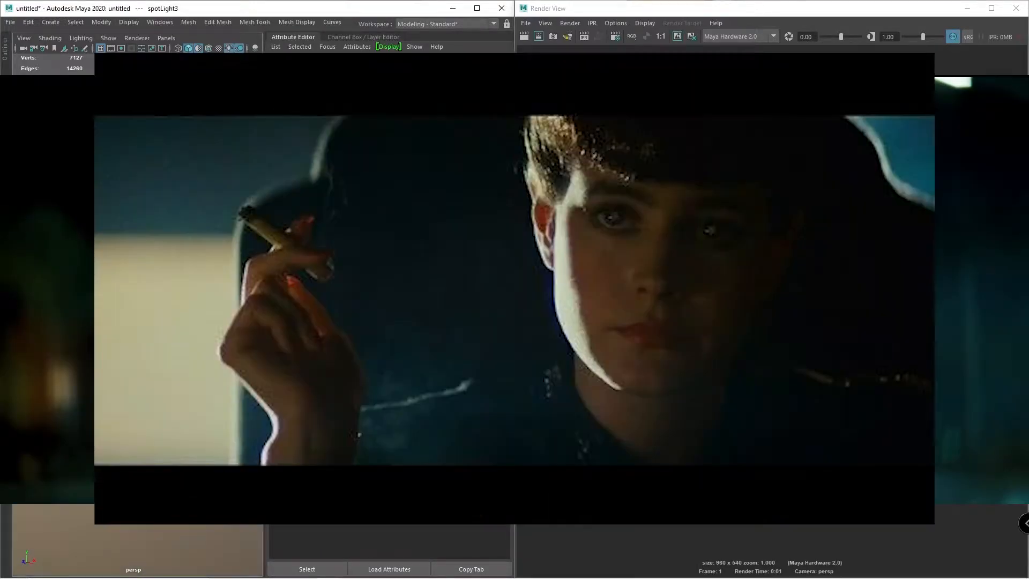
- Render the scene from behind the large sphere with the lavender spot light, and render it again with that light deleted
left_click_drag(134, 300, 153, 276, "alt")
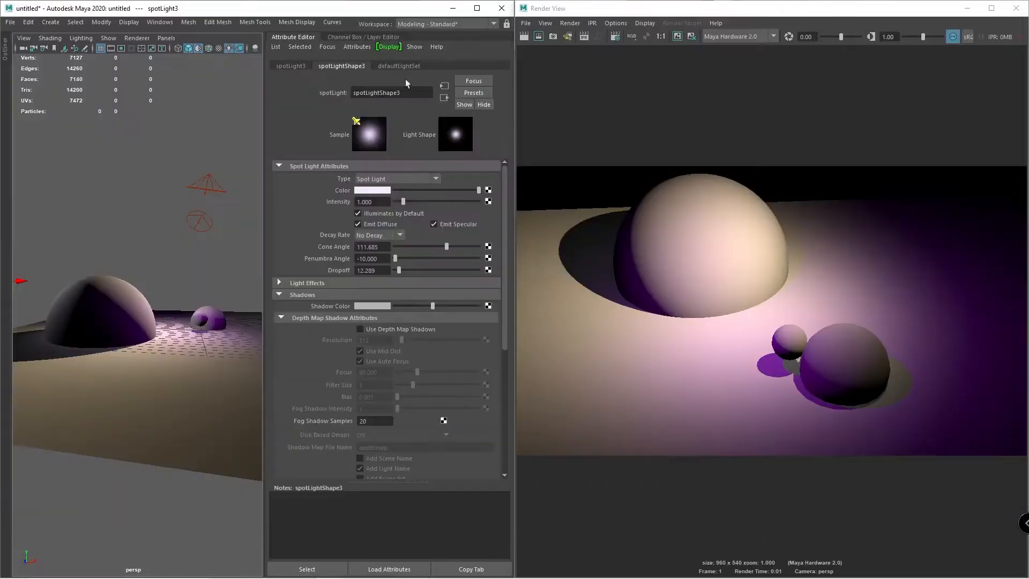
left_click(520, 36)
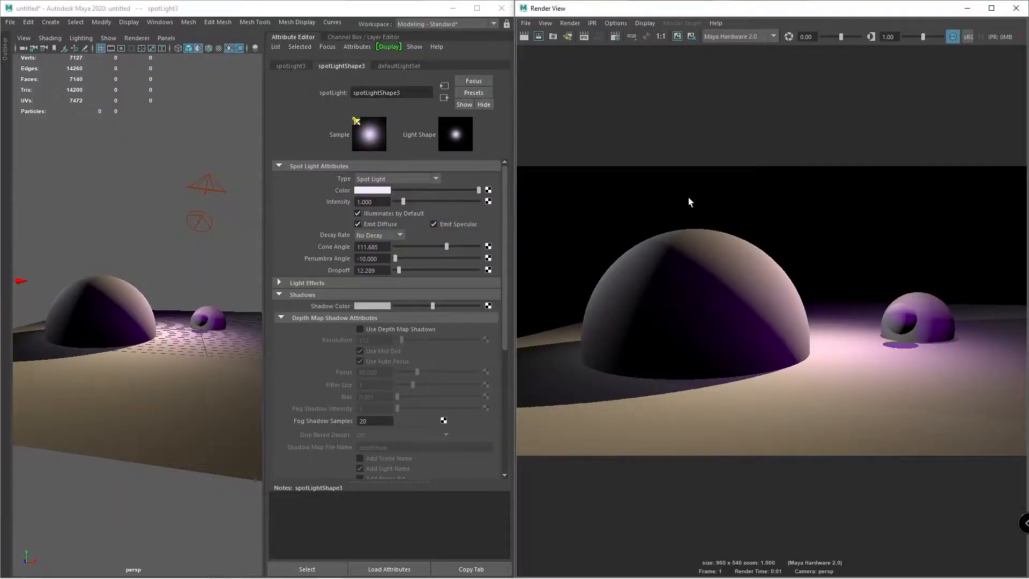
middle_click_drag(105, 282, 143, 286, "alt")
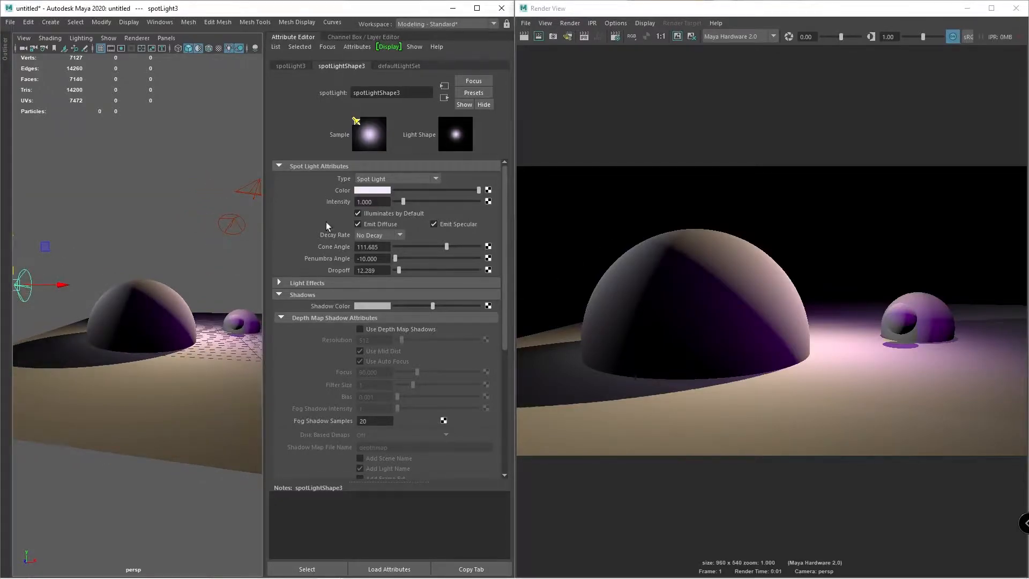
left_click(234, 213)
left_click(537, 39)
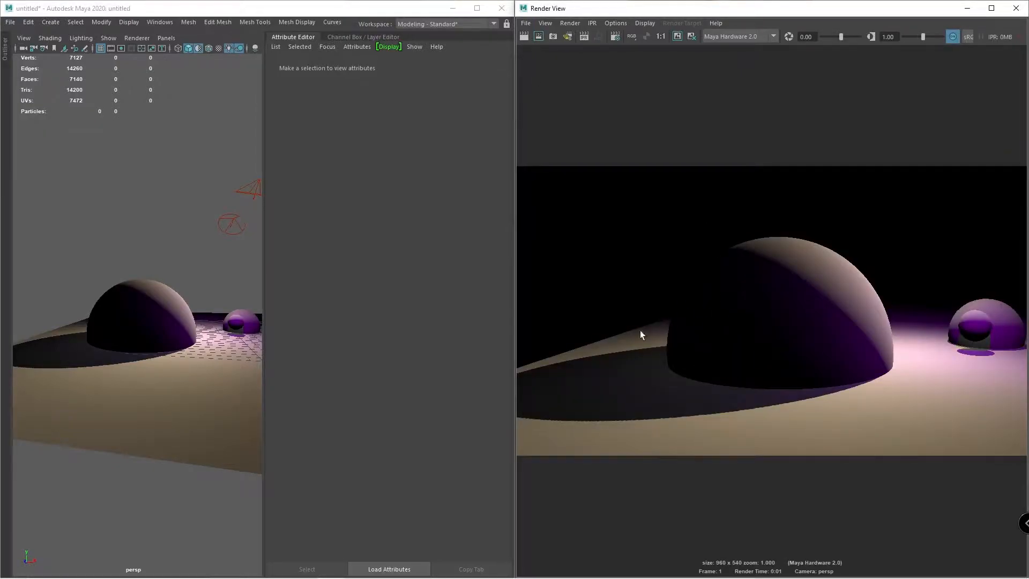
- Undo the deletion of the lavender spot light and render the scene again
left_click(104, 254)
key("ctrl+z")
left_click_drag(180, 261, 167, 287, "alt")
left_click(525, 41)
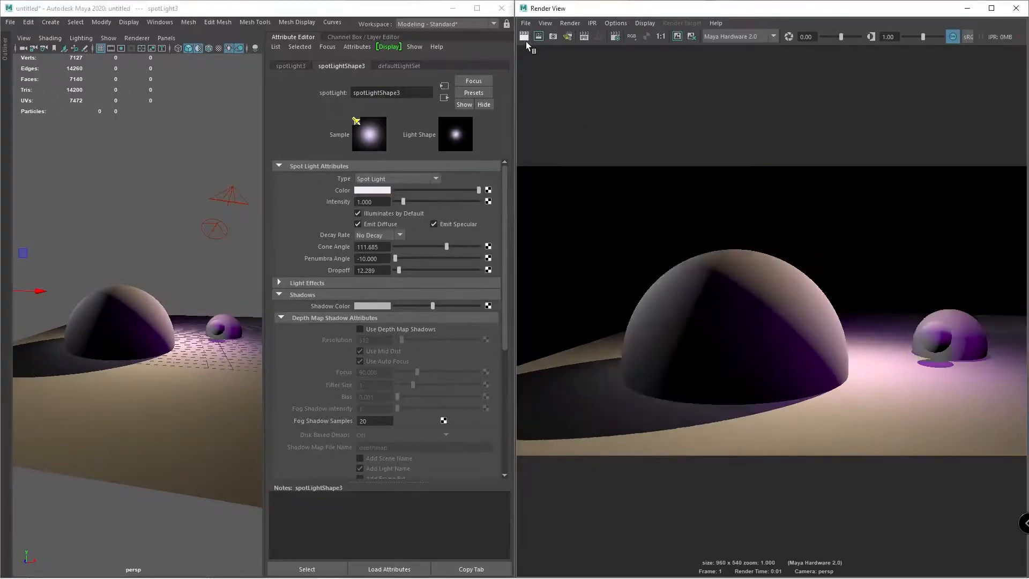
- Delete the lavender spot light behind the large sphere
scroll(162, 322, "up", 5)
scroll(163, 322, "down", 8)
left_click_drag(163, 321, 126, 331, "alt")
left_click(111, 253)
left_click_drag(128, 251, 64, 292)
key("Delete")
- Examine from several angles how the two remaining spot lights illuminate the spheres and the plane
scroll(218, 293, "up", 6)
scroll(159, 301, "down", 7)
left_click_drag(218, 294, 91, 296, "alt")
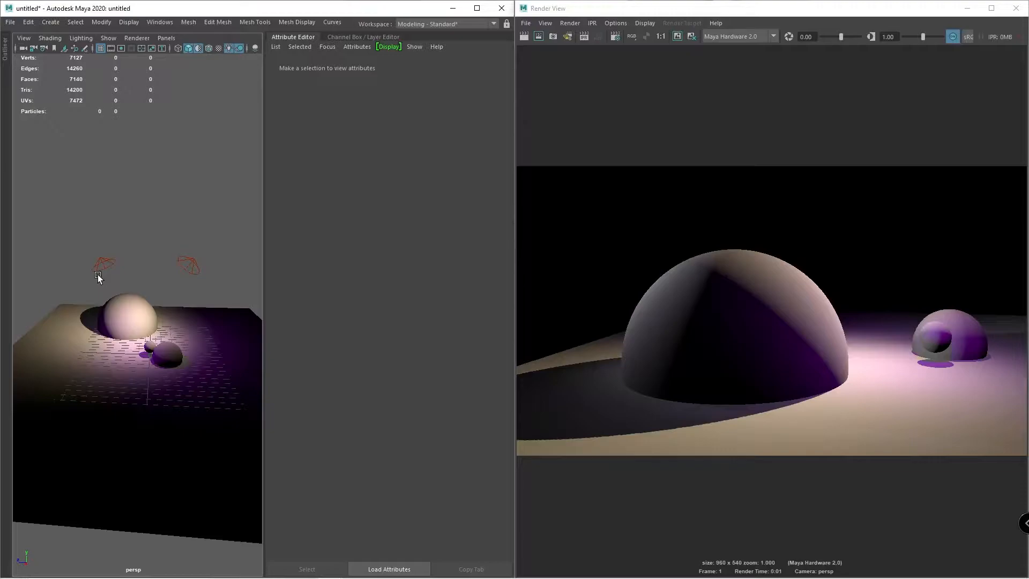
scroll(188, 317, "up", 6)
left_click_drag(187, 317, 191, 315, "alt")
scroll(192, 315, "down", 3)
middle_click_drag(191, 315, 158, 305, "alt")
scroll(148, 321, "down", 6)
scroll(147, 321, "up", 5)
left_click_drag(137, 326, 140, 348, "alt")
scroll(165, 340, "up", 4)
scroll(145, 346, "down", 3)
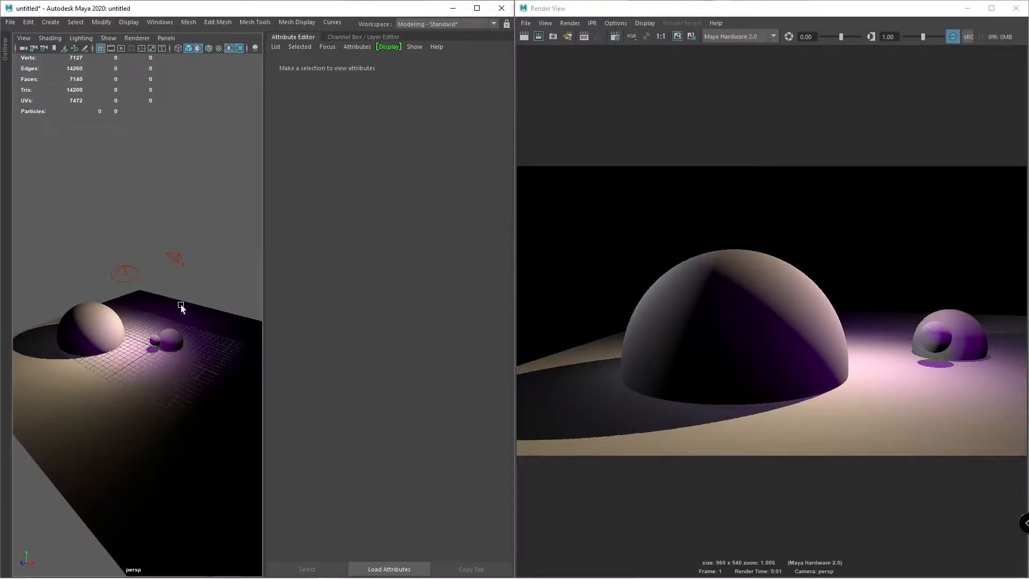
left_click_drag(201, 228, 106, 273)
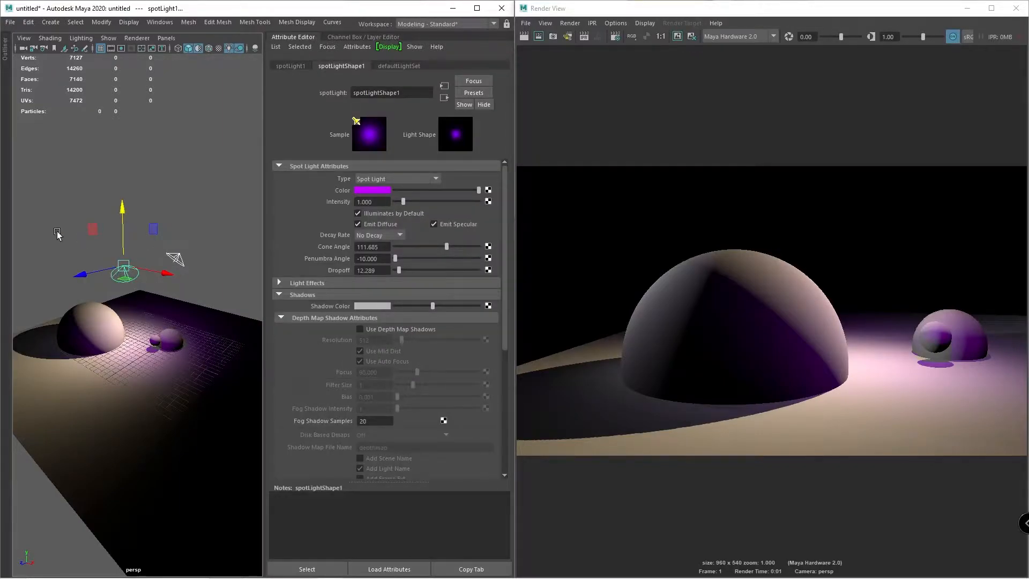
left_click(178, 190)
- Create an area light and move it beside the large sphere in an enlarged viewport
key("ctrl+space")
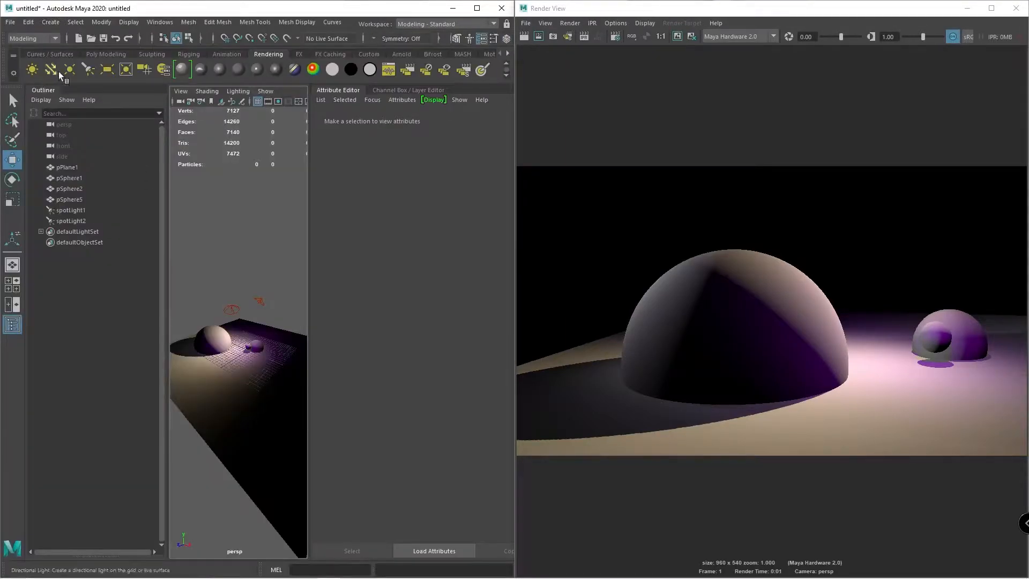
left_click(101, 67)
key("ctrl+space")
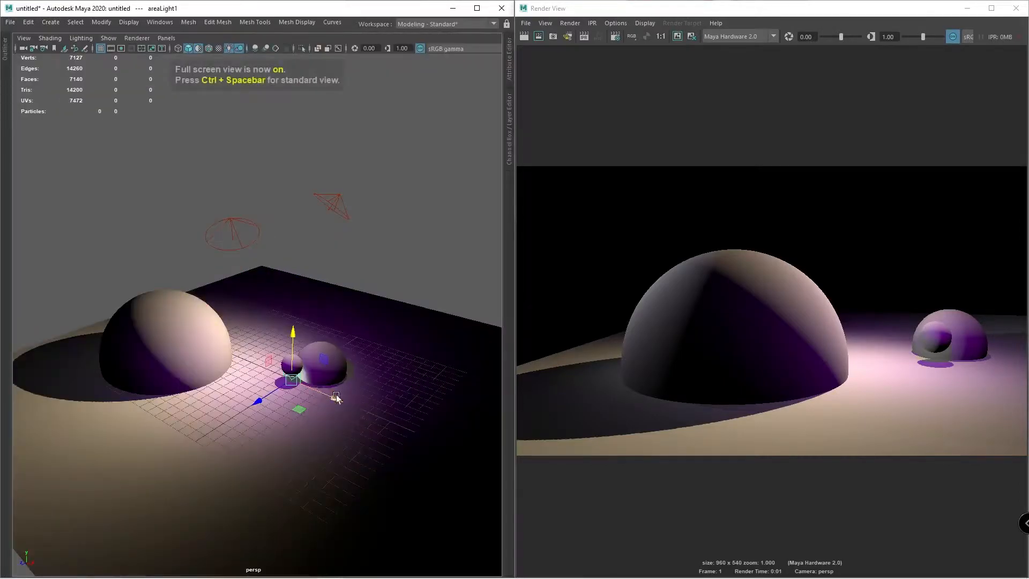
left_click_drag(337, 396, 205, 411)
mouse_move(247, 362)
left_mouse_down()
mouse_move(269, 322)
mouse_move(244, 350)
left_mouse_up()
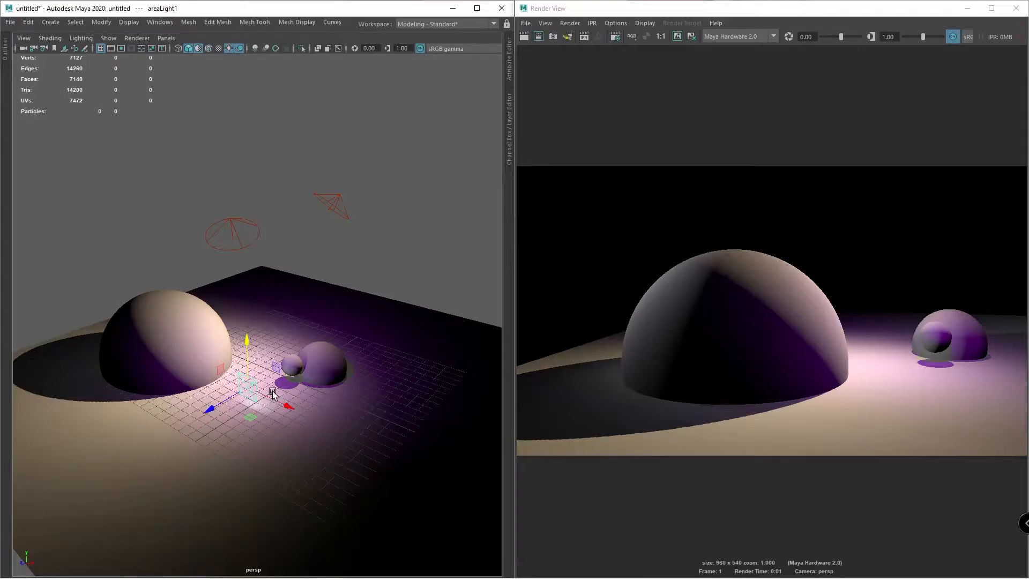
- Try tilting the area light downward near the large sphere
key("f")
left_click_drag(301, 345, 258, 303, "alt")
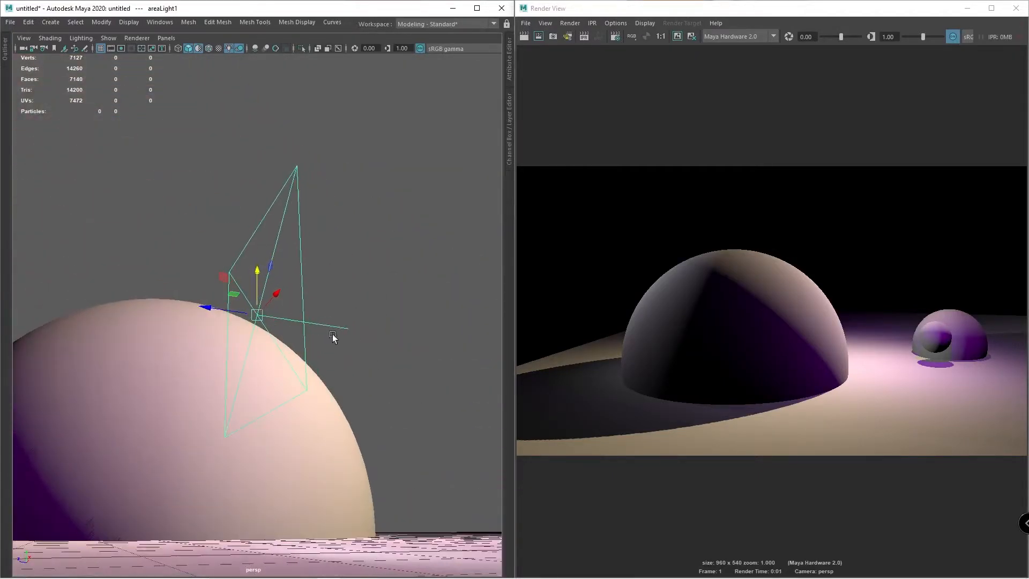
key("e")
left_click_drag(275, 317, 257, 330)
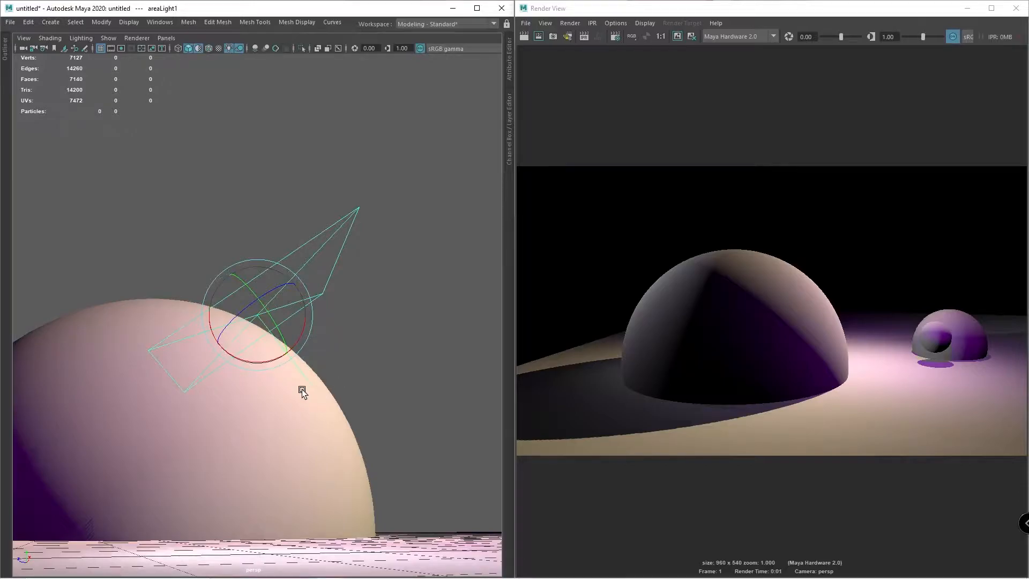
key("ctrl+z")
- Move the area light past the large sphere to its shadowed side
scroll(272, 350, "down", 8)
left_click_drag(271, 350, 236, 369, "alt")
key("w")
scroll(235, 370, "down", 5)
left_click_drag(308, 322, 40, 264)
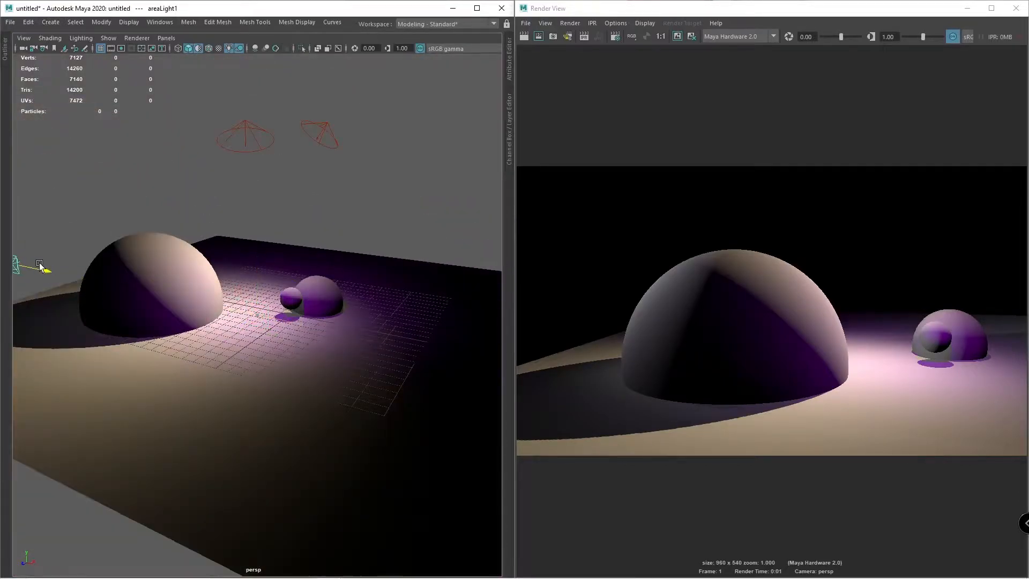
- Raise the area light above the plane and rotate it to face the large sphere
key("f")
scroll(193, 293, "down", 10)
middle_click_drag(300, 339, 268, 338, "alt")
mouse_move(188, 336)
left_mouse_down()
mouse_move(161, 337)
mouse_move(134, 287)
left_mouse_up()
key("e")
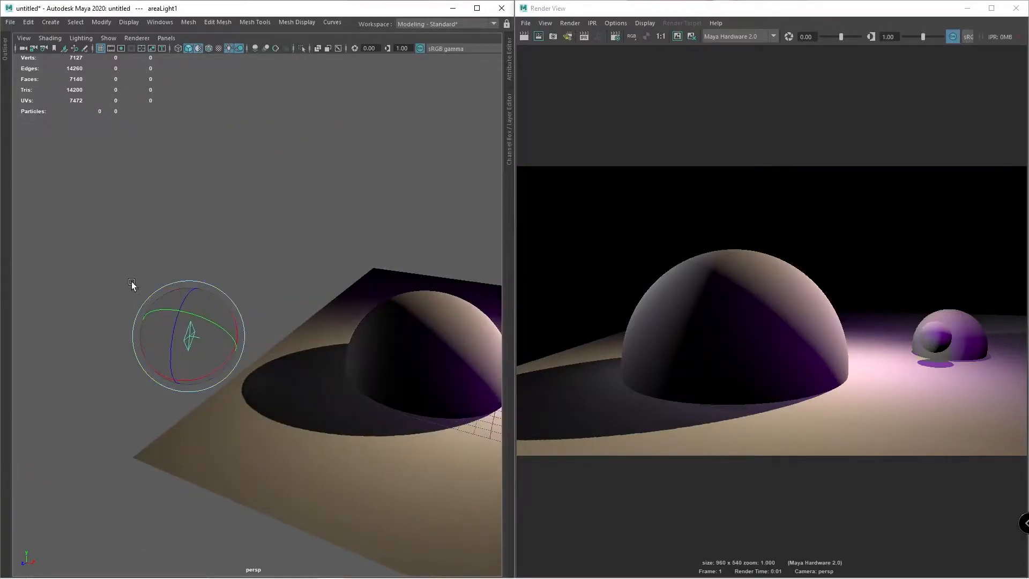
key("w")
left_click_drag(187, 285, 212, 230)
key("e")
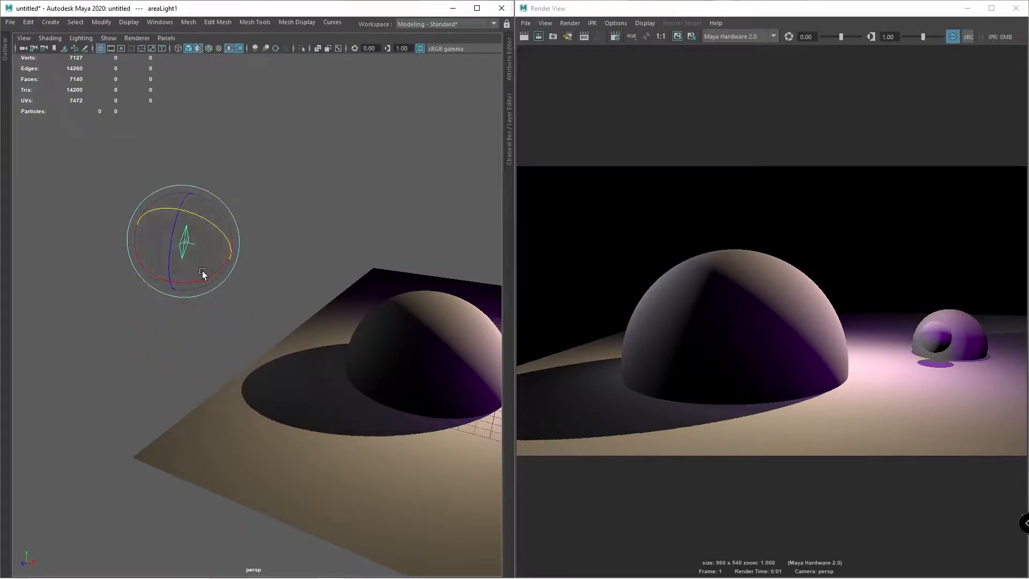
- Render the area-lit scene from the shadowed side of the large sphere
left_click_drag(201, 269, 301, 268, "alt")
middle_click_drag(300, 268, 198, 259, "alt")
right_click_drag(198, 259, 243, 282, "alt")
left_click_drag(242, 282, 213, 268, "alt")
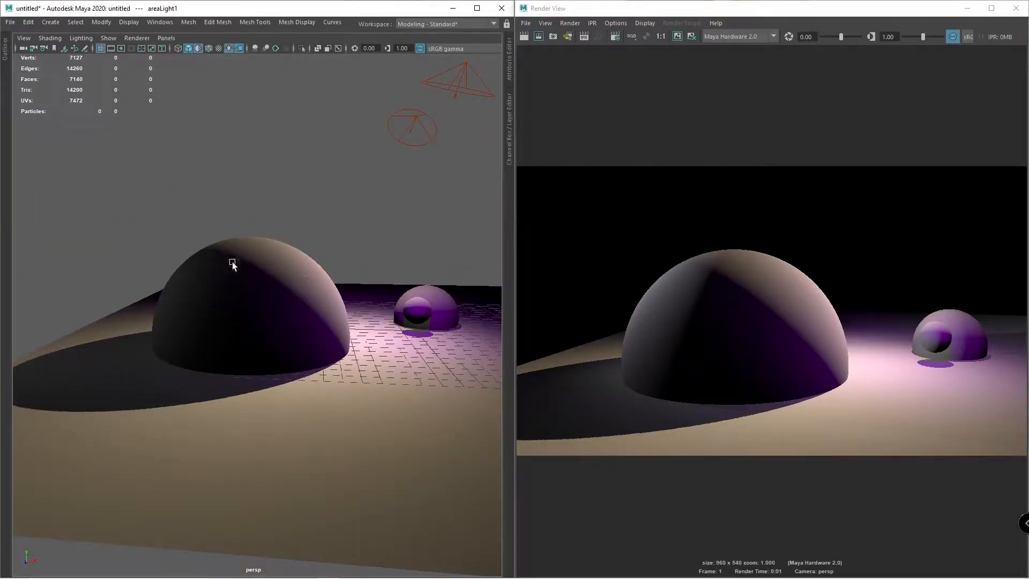
left_click(524, 37)
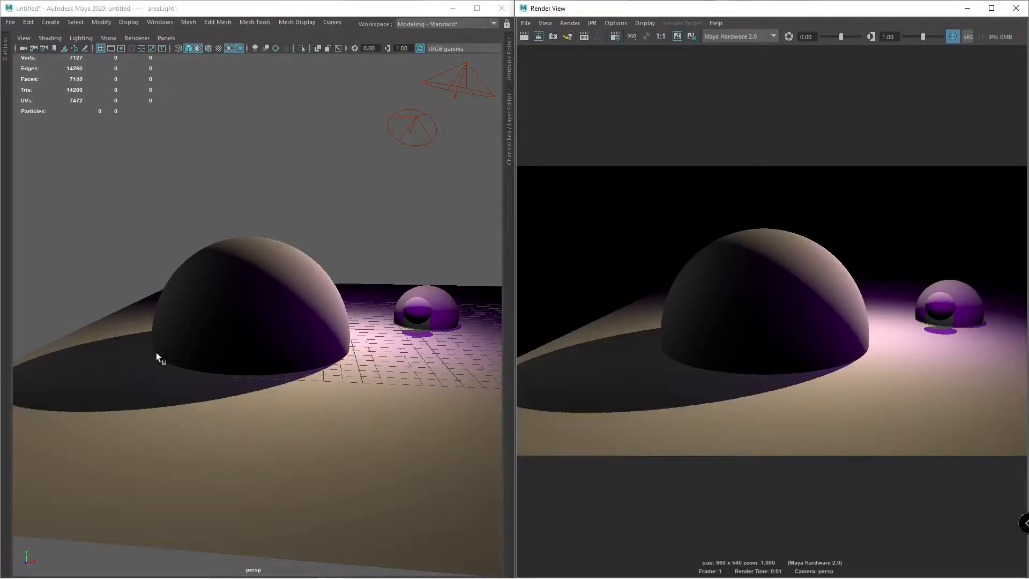
- Delete the area light from the scene
scroll(241, 354, "down", 3)
left_click_drag(243, 354, 196, 362, "alt")
scroll(188, 354, "down", 3)
left_click(71, 236)
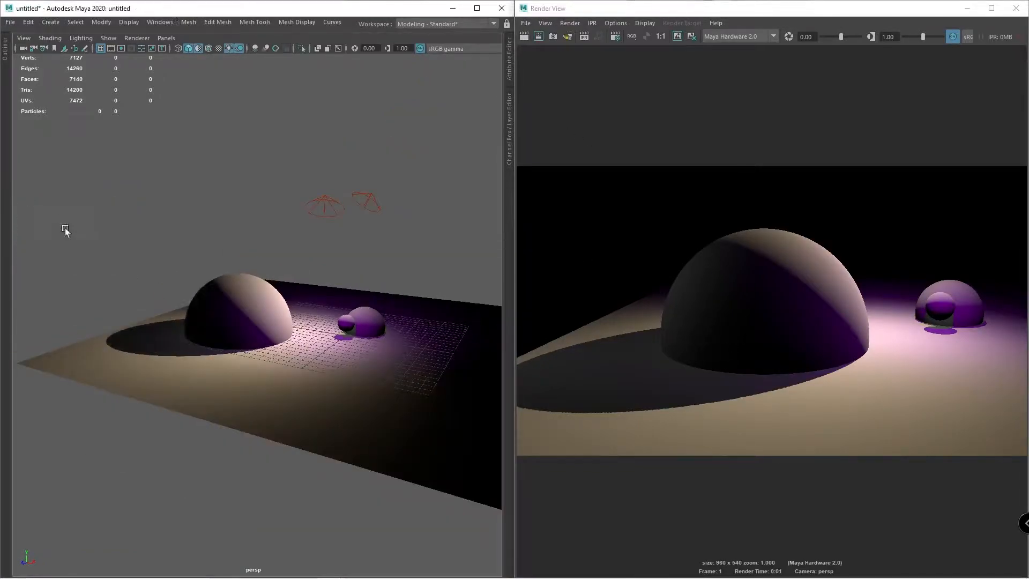
- Leave the full-screen viewport and restore the standard layout with the light creation tools
left_click_drag(279, 288, 239, 249, "alt")
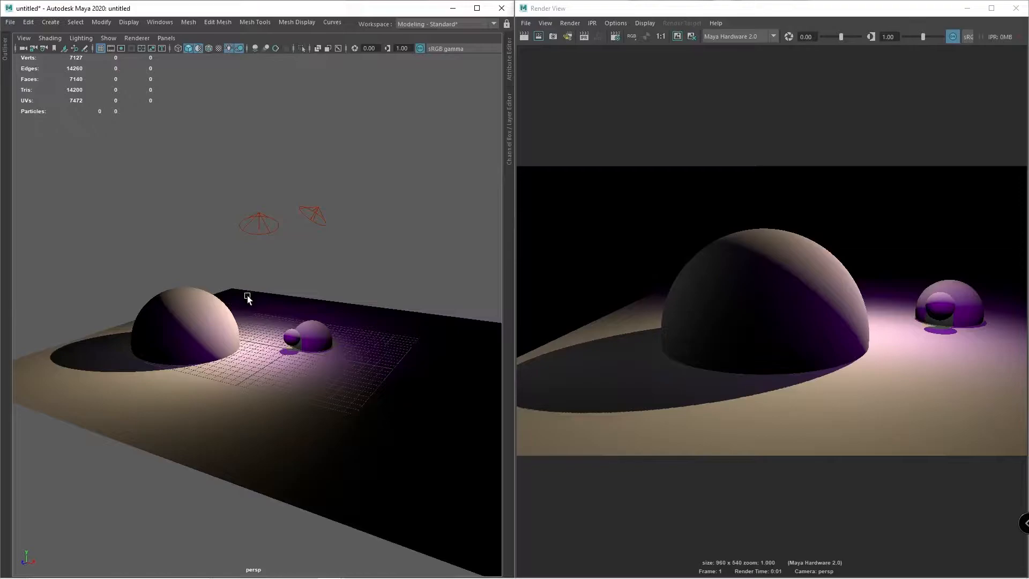
left_click_drag(246, 295, 247, 307, "alt")
middle_click_drag(247, 307, 222, 306, "alt")
key("ctrl+space")
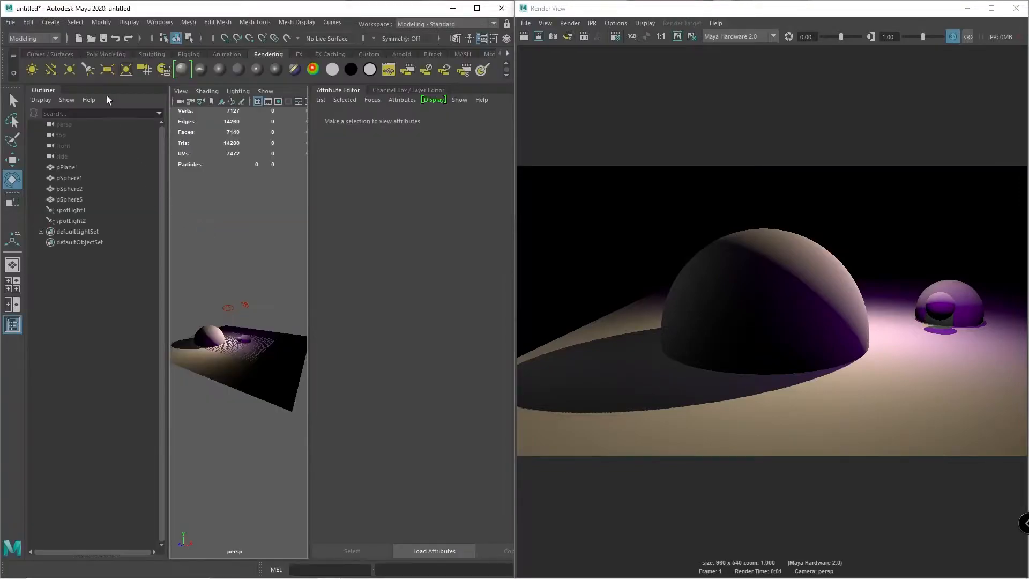
- Create a volume light and raise it above the smallest sphere
left_click(125, 70)
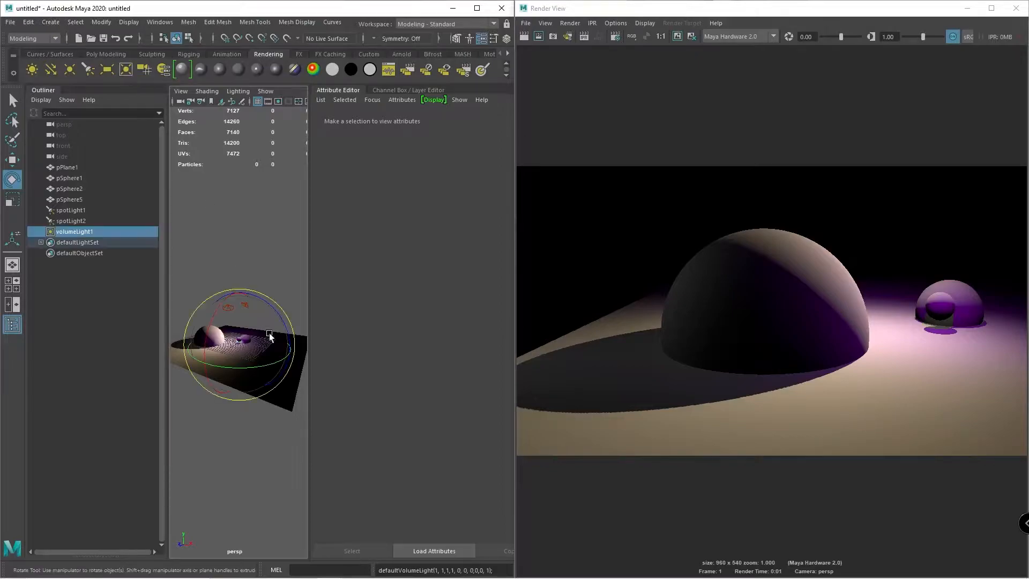
key("f")
left_click_drag(255, 351, 234, 360, "alt")
middle_click_drag(235, 361, 239, 332, "alt")
key("w")
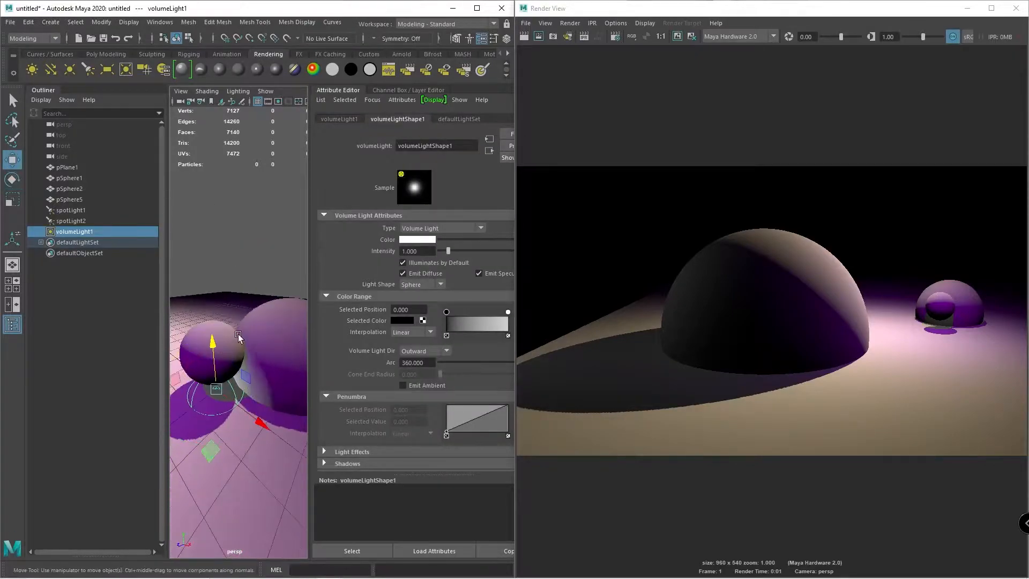
left_click_drag(211, 344, 209, 218)
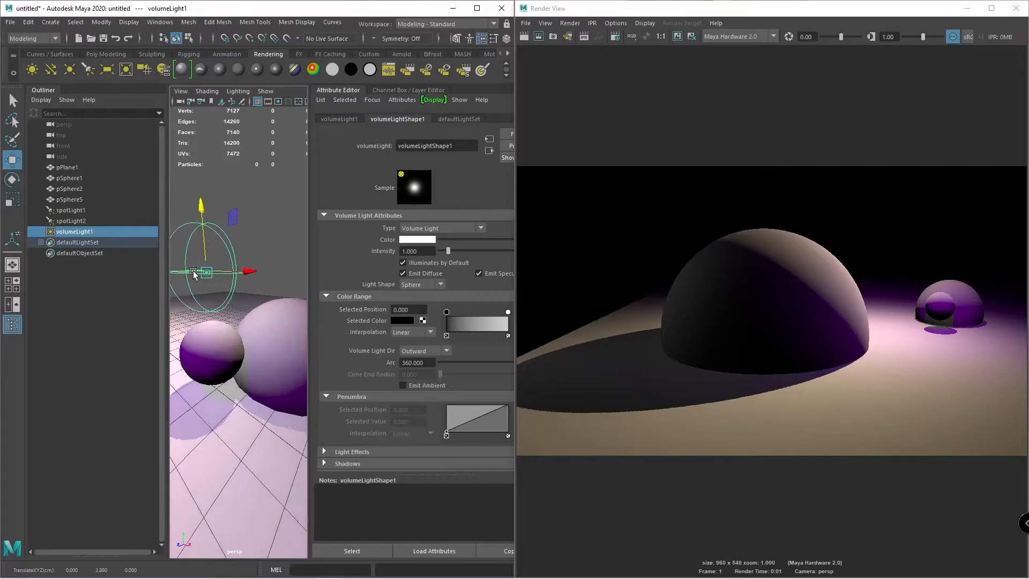
- Rescale and raise the volume light, and delete it from the scene
key("r")
left_click_drag(206, 273, 202, 295)
key("w")
left_click_drag(205, 245, 205, 233)
key("Delete")
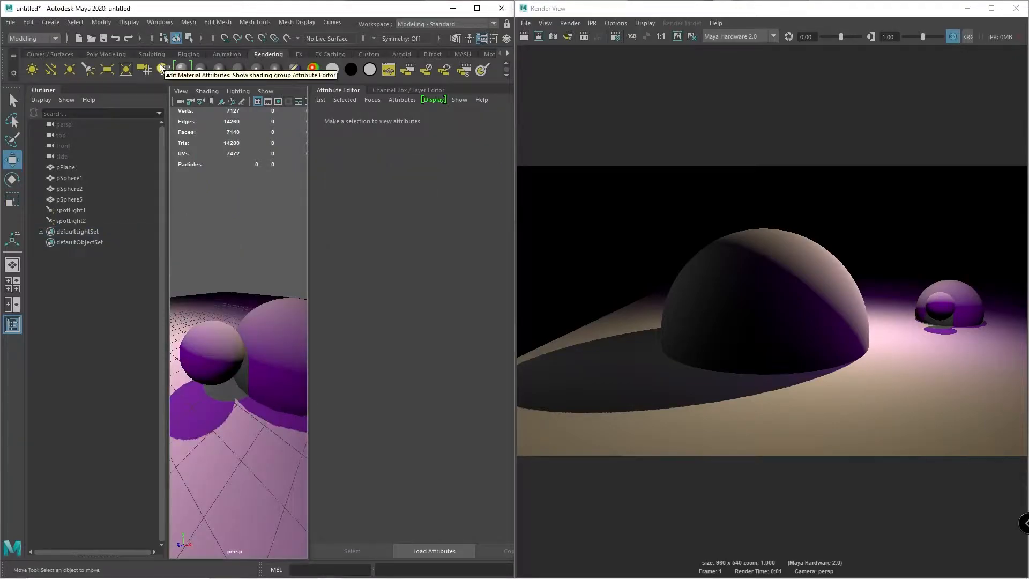
- Select the smallest sphere and open its material attributes for viewing
scroll(160, 64, "down", 1)
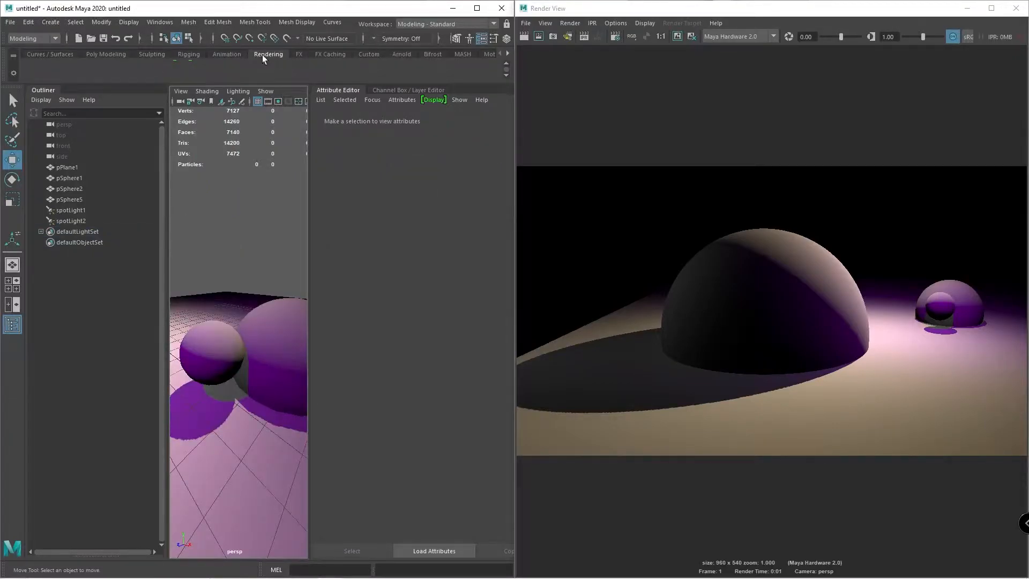
scroll(182, 73, "up", 1)
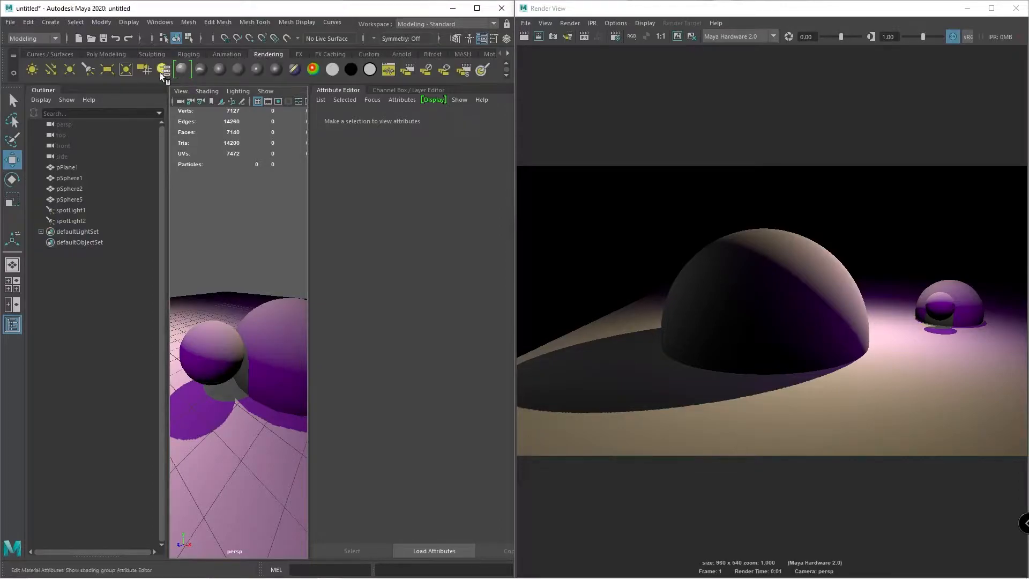
left_click(171, 74)
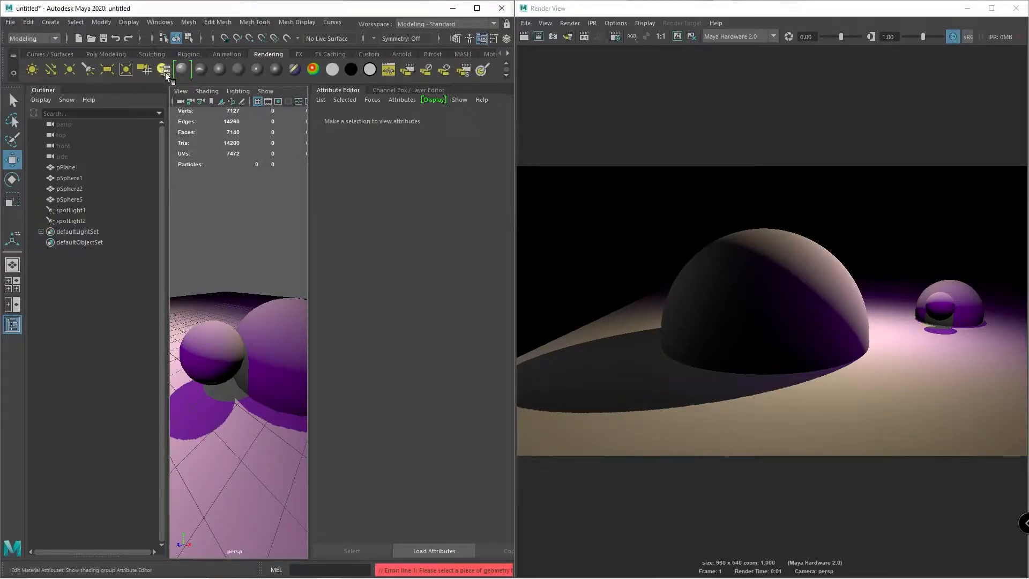
left_click(211, 351)
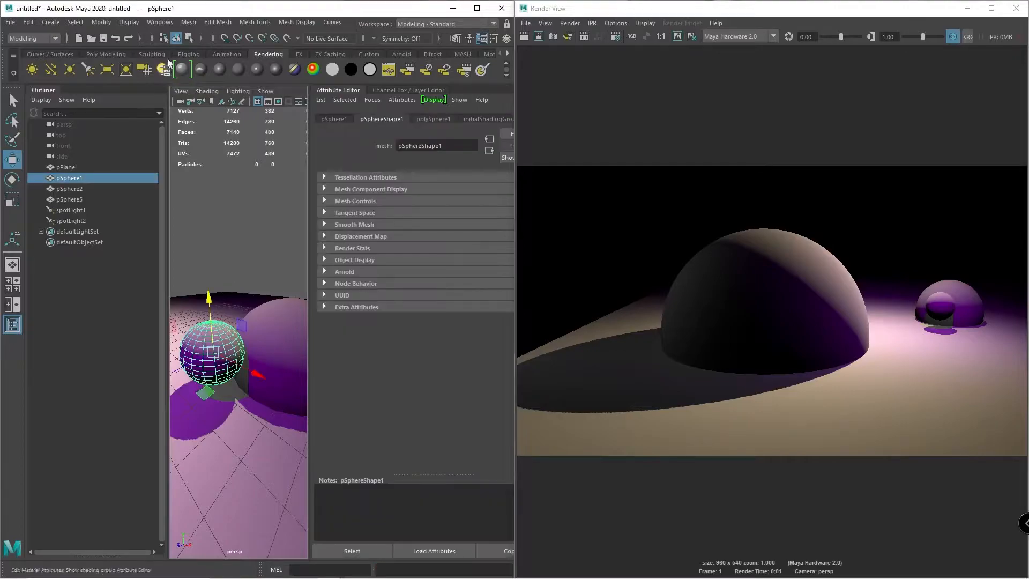
left_click(162, 68)
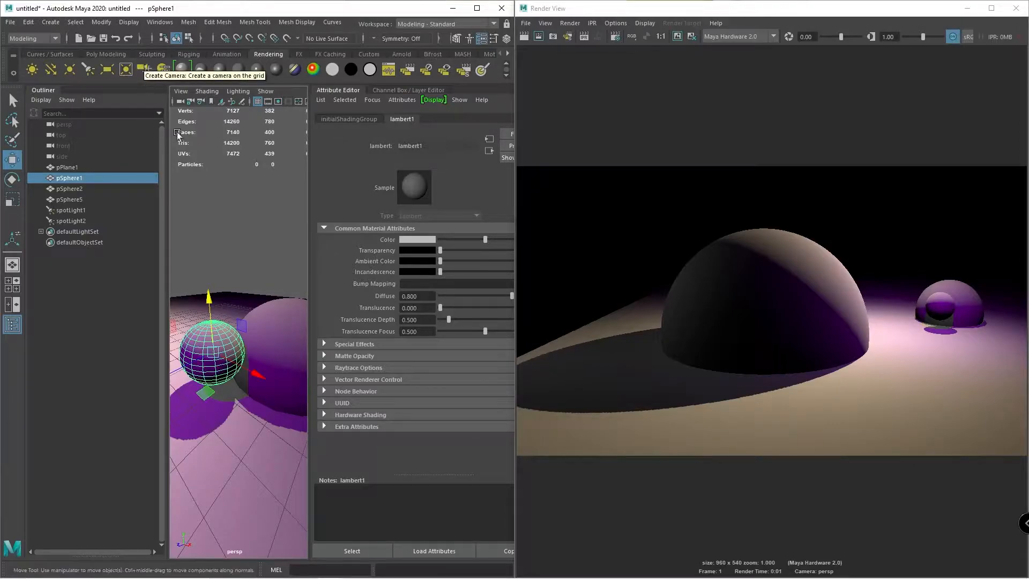
- Switch the perspective viewport to full screen and turn on the resolution gate
scroll(229, 234, "down", 10)
left_click_drag(219, 267, 241, 275, "alt")
scroll(241, 276, "up", 10)
scroll(242, 275, "down", 6)
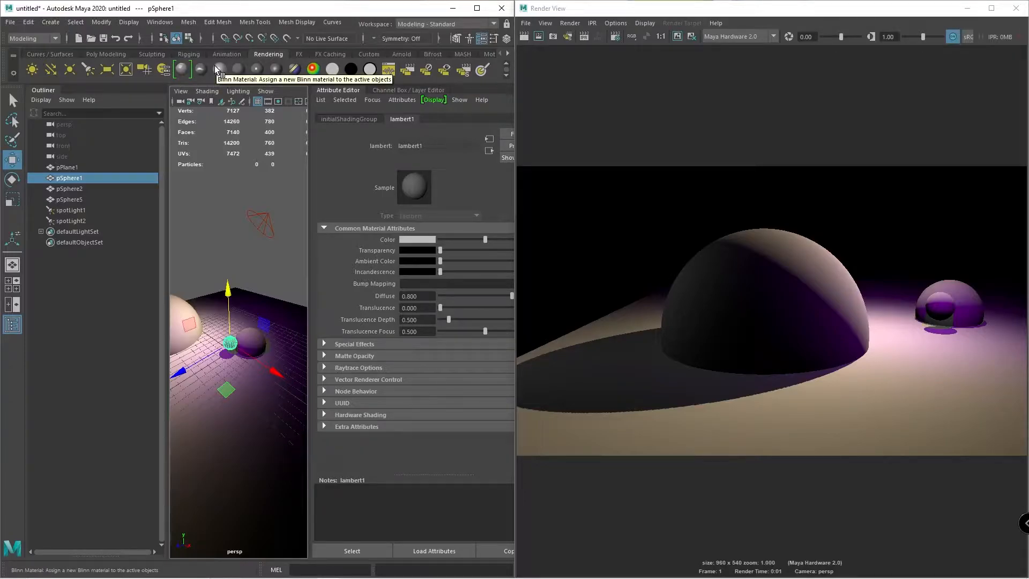
scroll(221, 331, "up", 5)
left_click_drag(221, 327, 215, 314, "alt")
key("ctrl+space")
scroll(123, 103, "down", 5)
left_click_drag(123, 103, 241, 269, "alt")
scroll(234, 269, "down", 2)
middle_click_drag(232, 269, 246, 255, "alt")
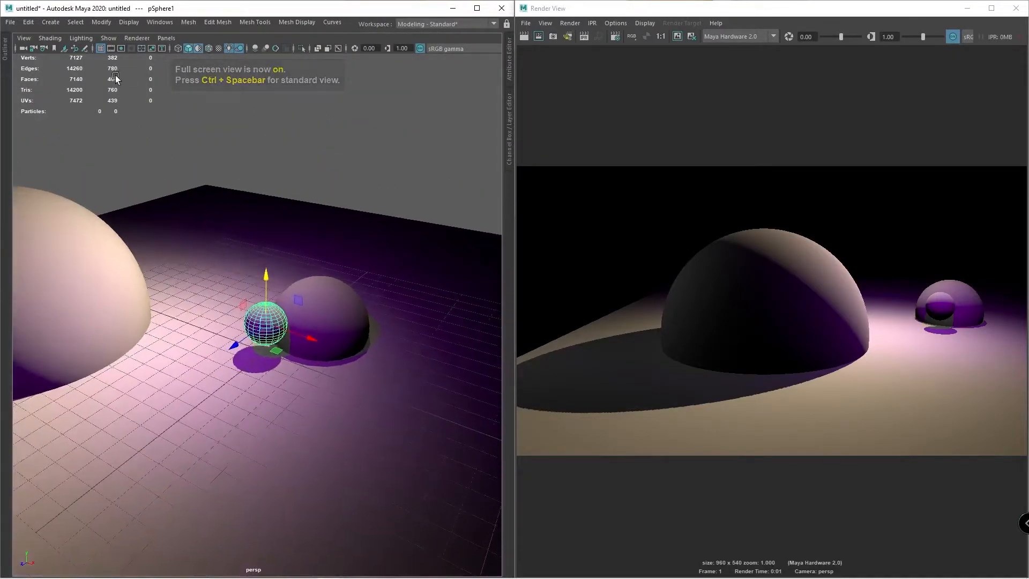
left_click(122, 49)
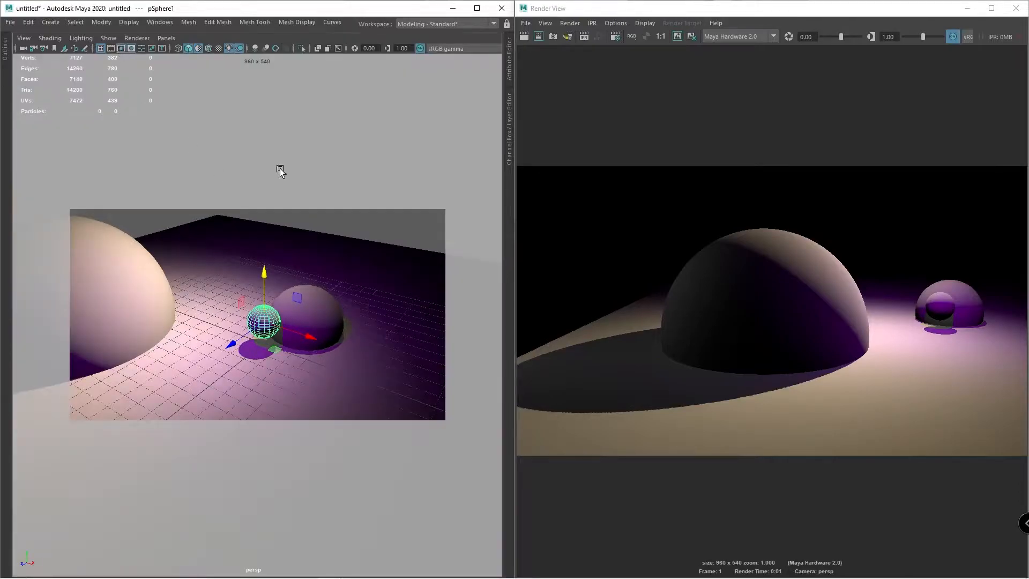
- Frame the three spheres inside the resolution gate and render the view with Maya Hardware 2.0
middle_click_drag(231, 283, 291, 280, "alt")
left_click_drag(291, 280, 280, 295, "alt")
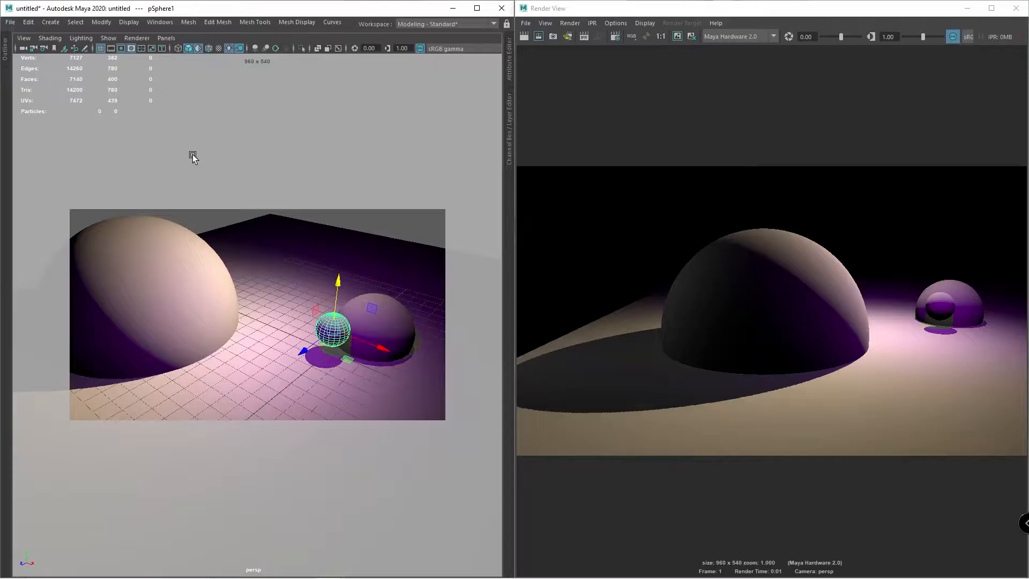
key("ctrl+space")
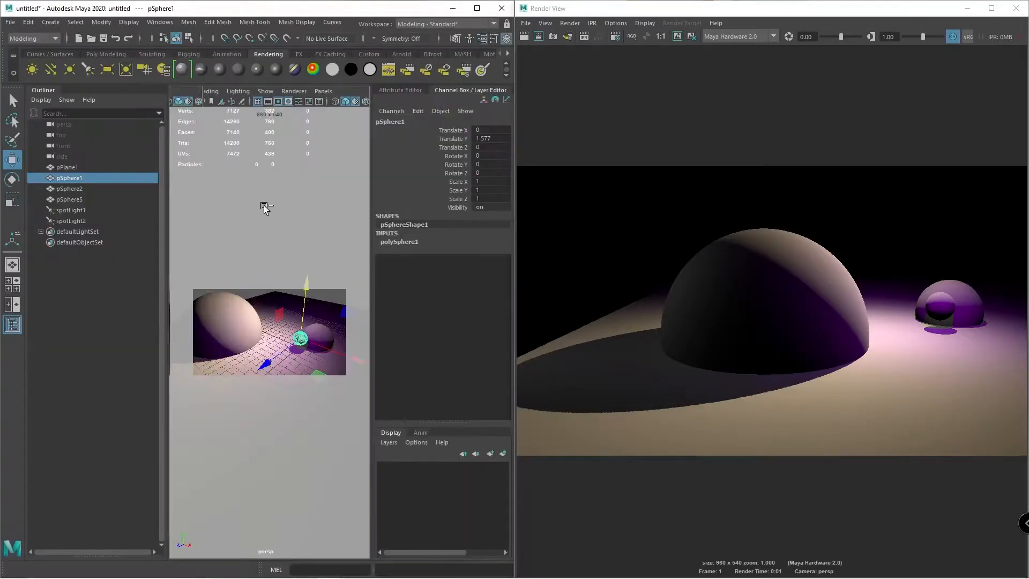
key("ctrl+space")
key("ctrl+space")
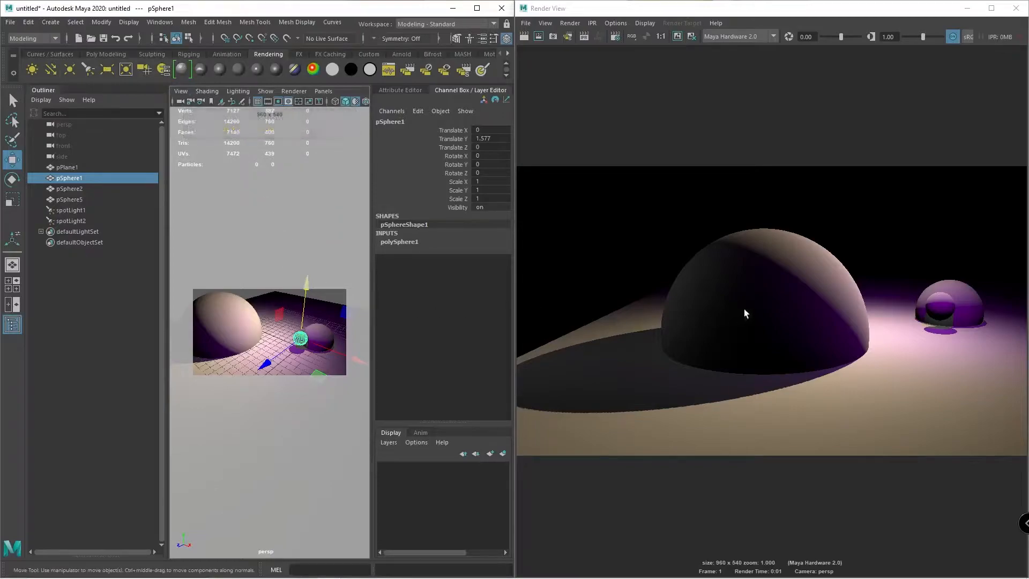
left_click(535, 43)
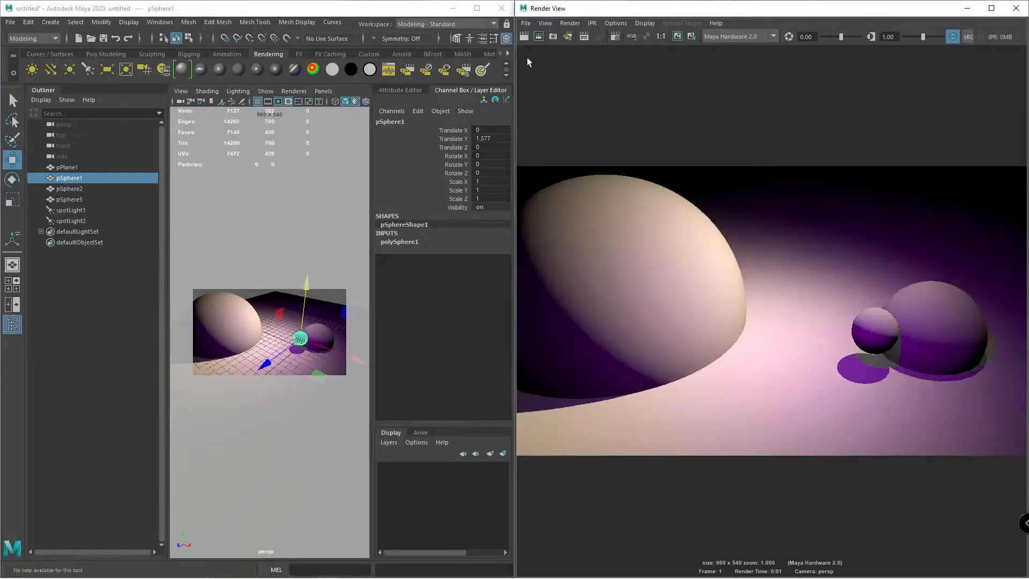
- Assign a new Blinn material to the large sphere and render the view again
left_click(241, 312)
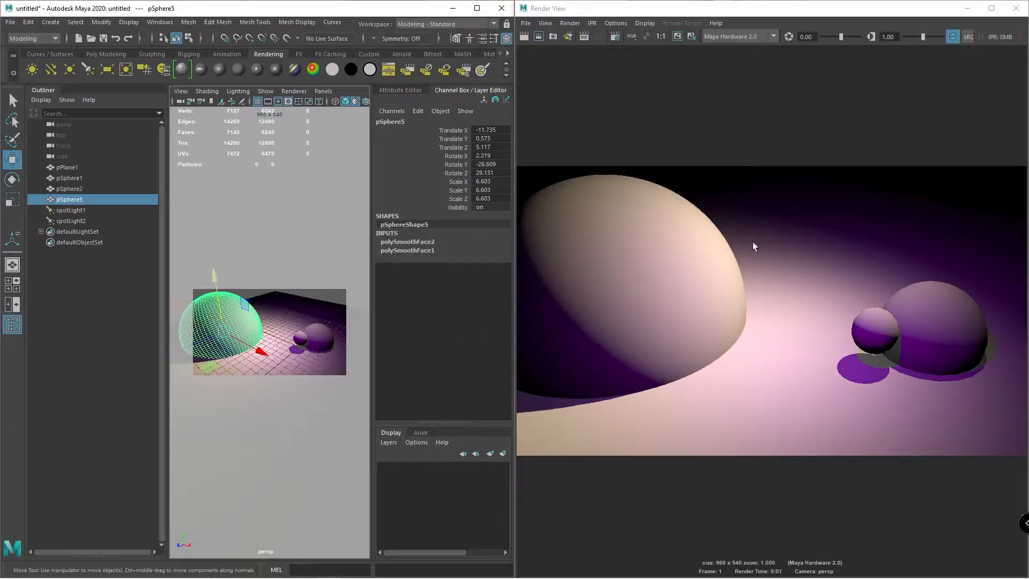
left_click(271, 325)
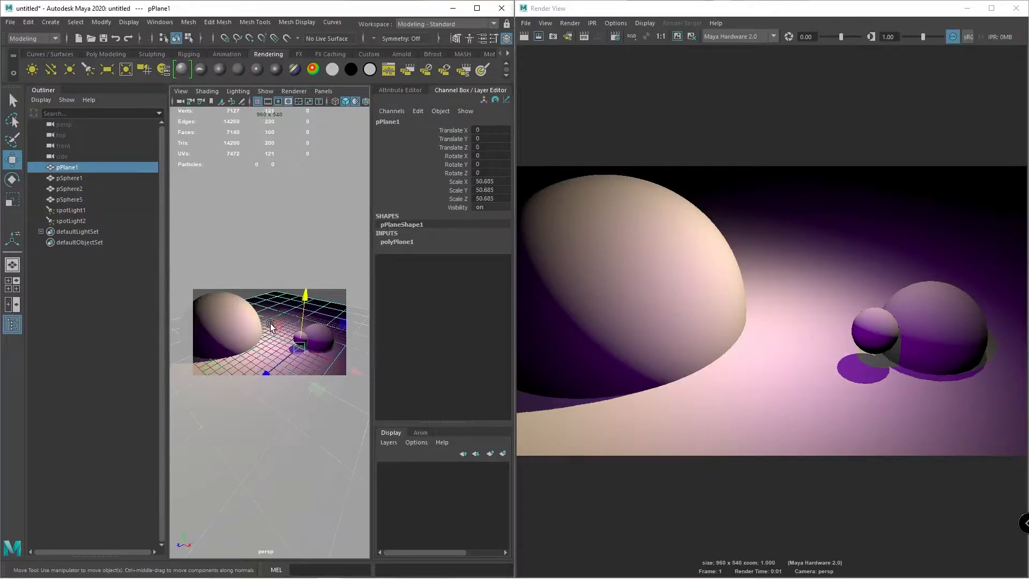
left_click(237, 311)
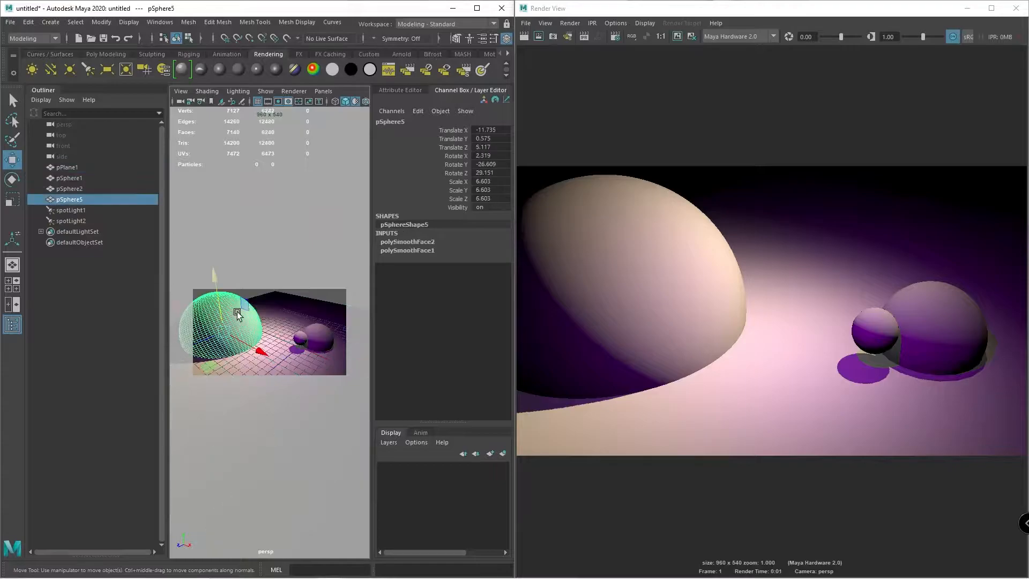
left_click(216, 70)
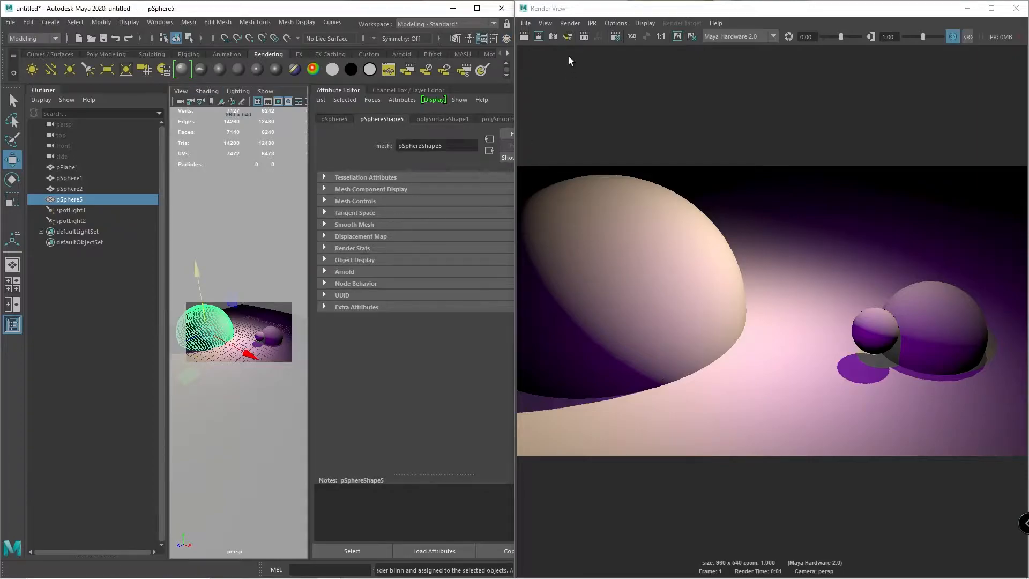
left_click(524, 37)
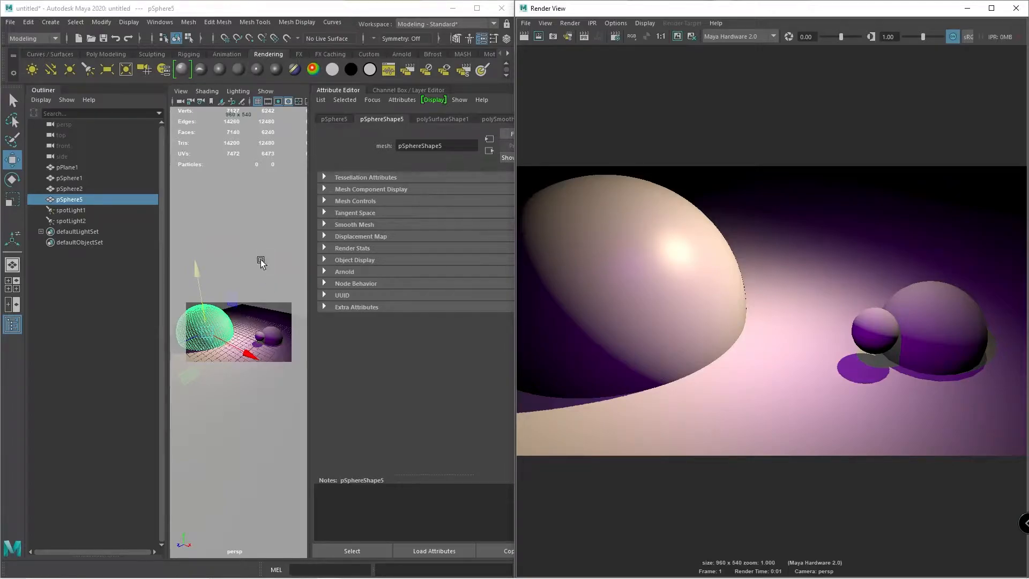
- Assign a new Phong material to the smallest sphere and render the view again
left_click(264, 328)
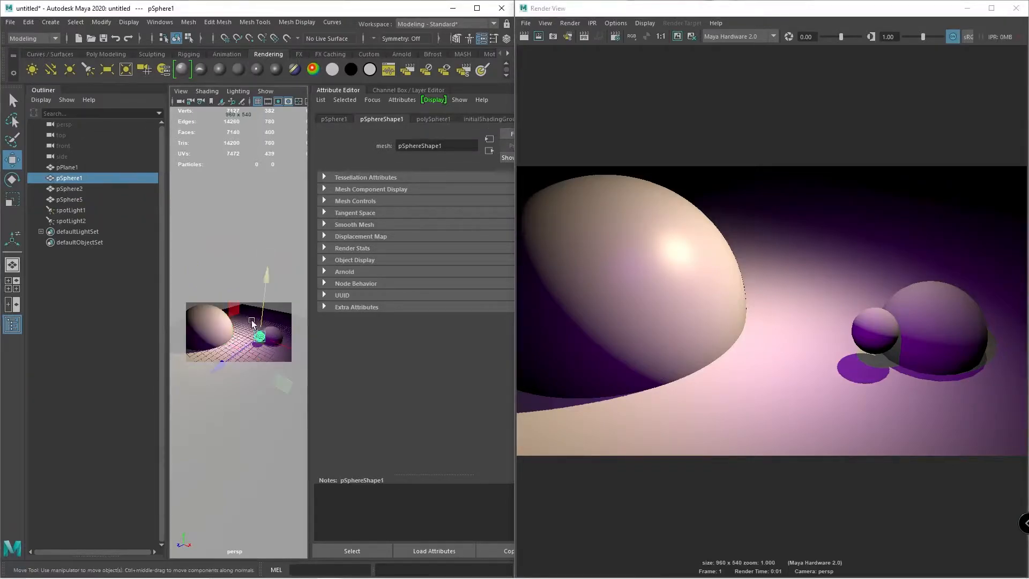
left_click(258, 69)
left_click(524, 36)
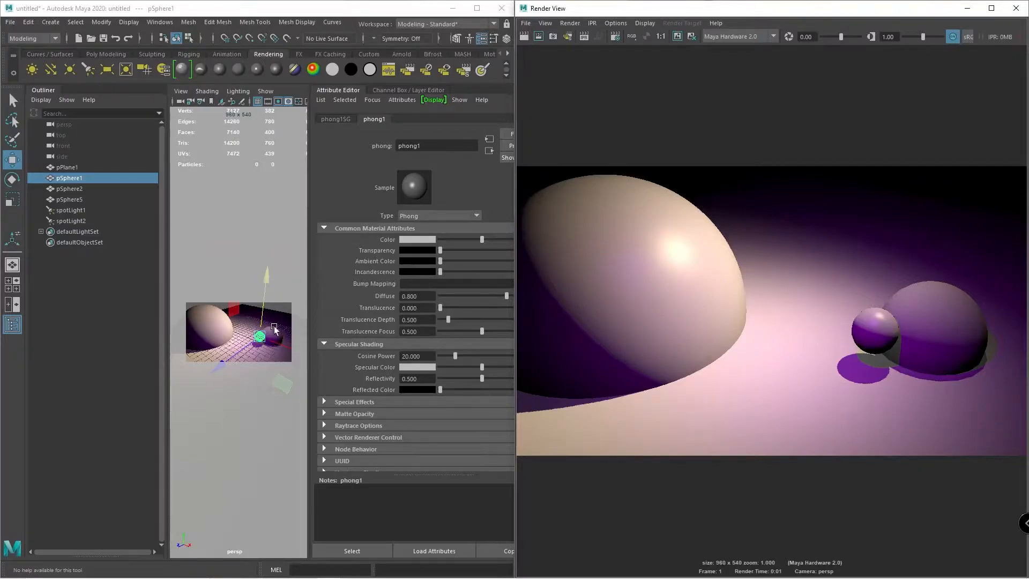
- Assign a ramp shader to the medium sphere behind the smallest one and render the view
left_click(278, 335)
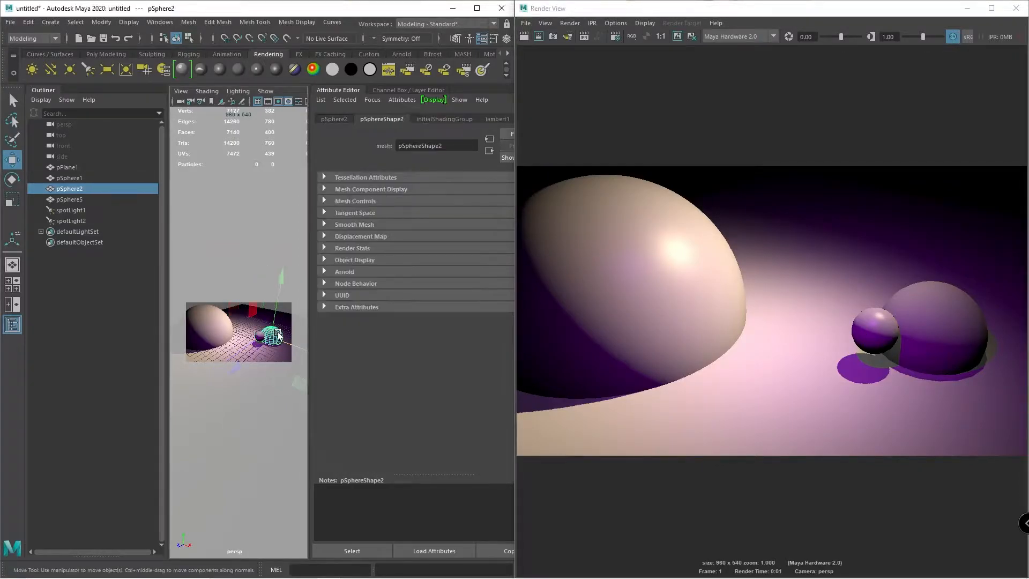
key("ctrl+space")
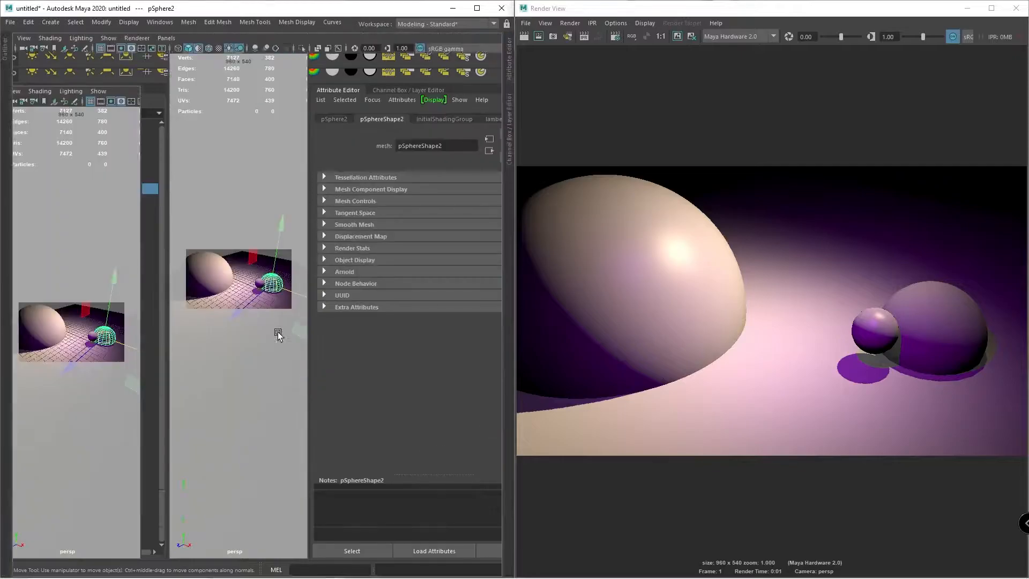
key("ctrl+a")
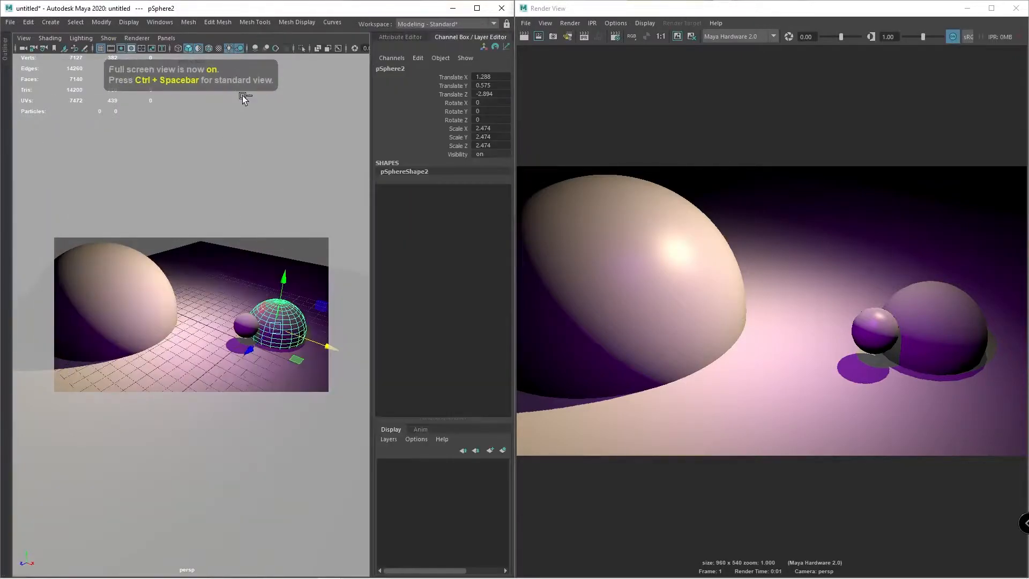
key("ctrl+space")
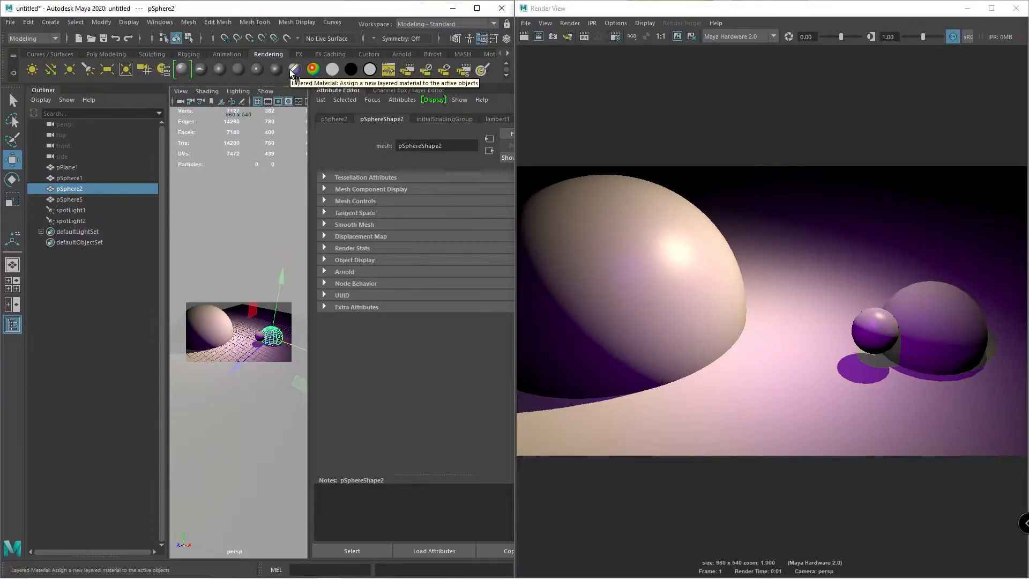
left_click(313, 69)
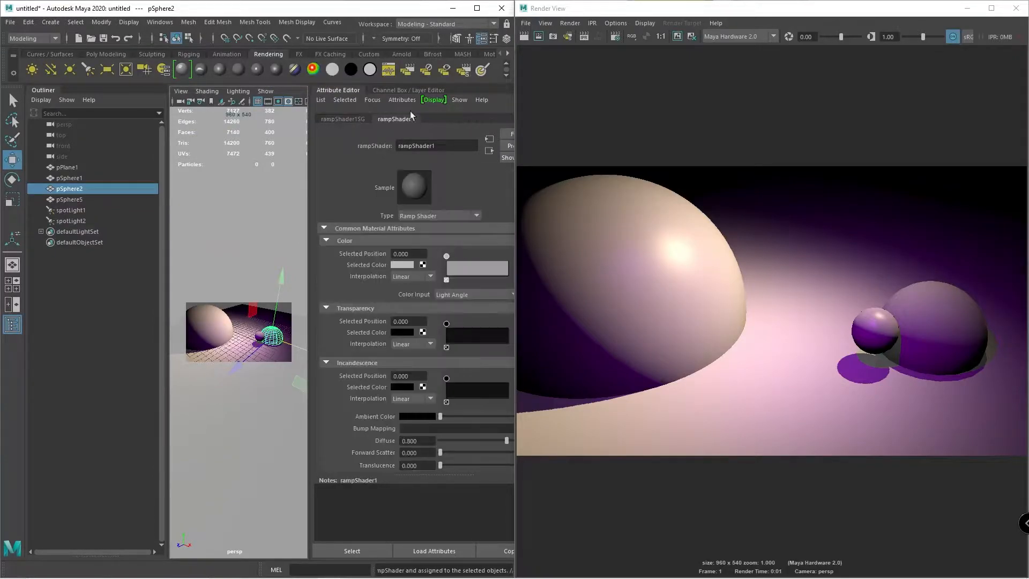
left_click(523, 37)
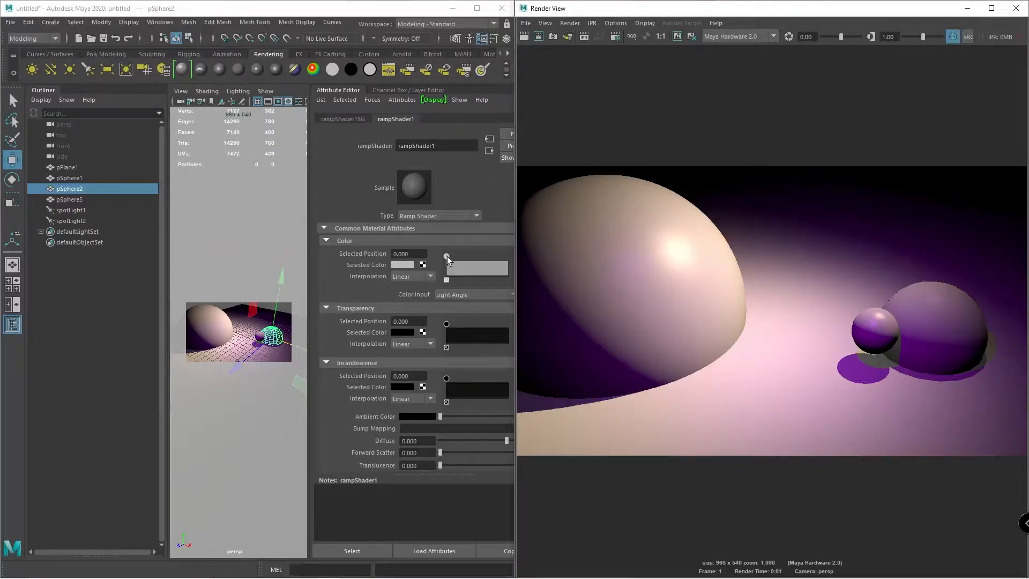
- Replace the ramp shader's settings with the rampCartoon preset and render the result
left_click(508, 147)
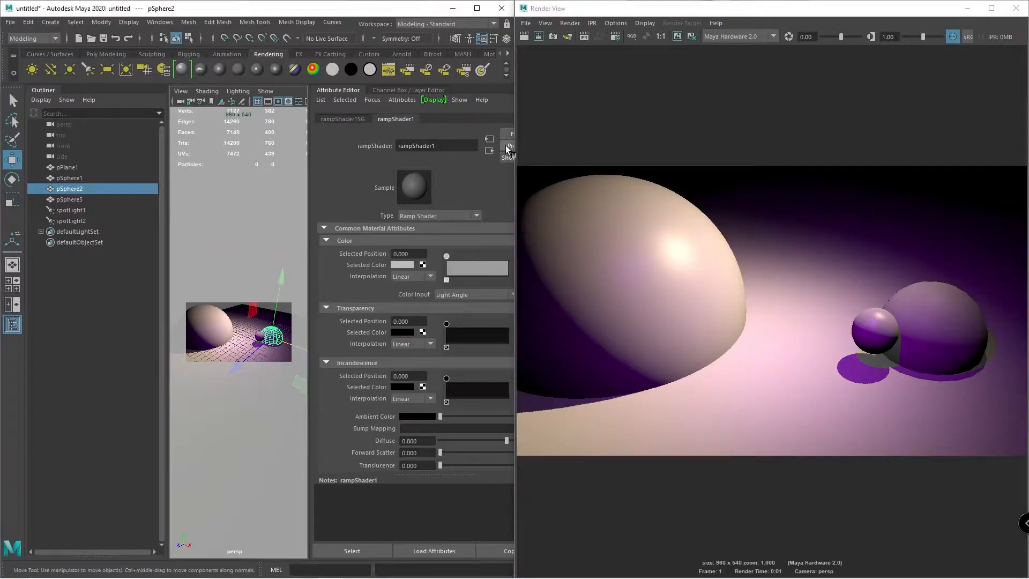
mouse_move(552, 188)
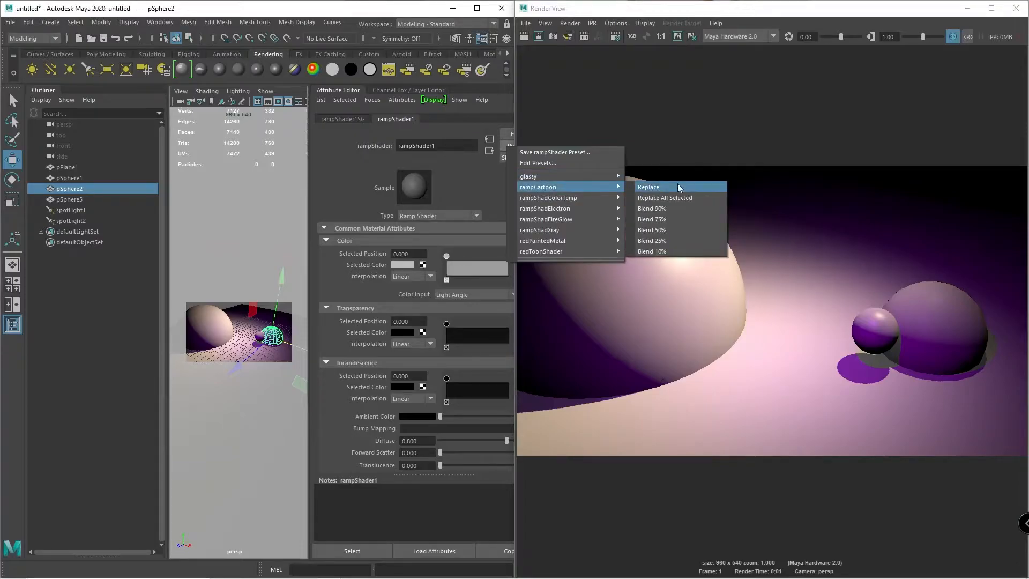
left_click(677, 183)
left_click(524, 37)
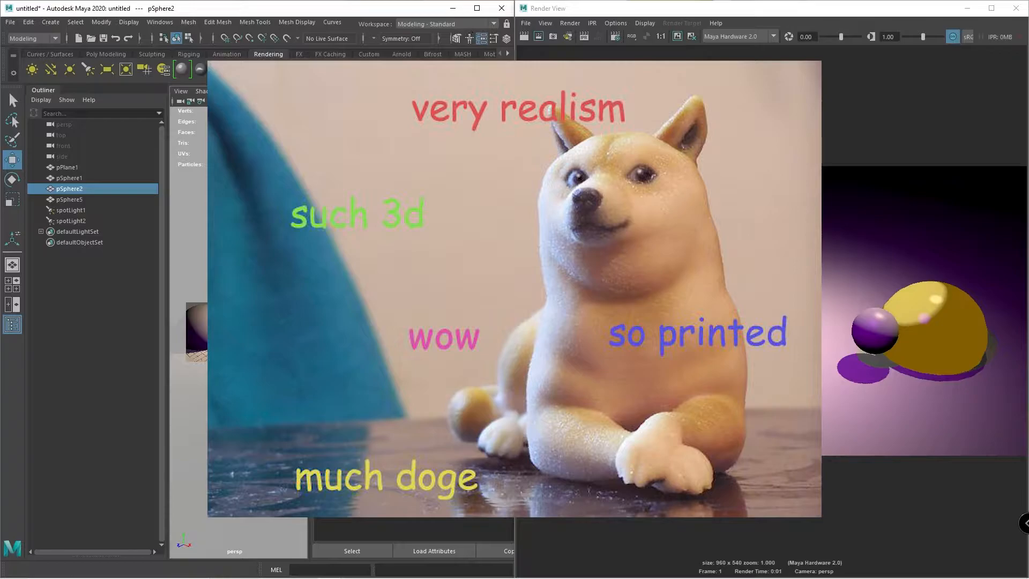
left_click(523, 37)
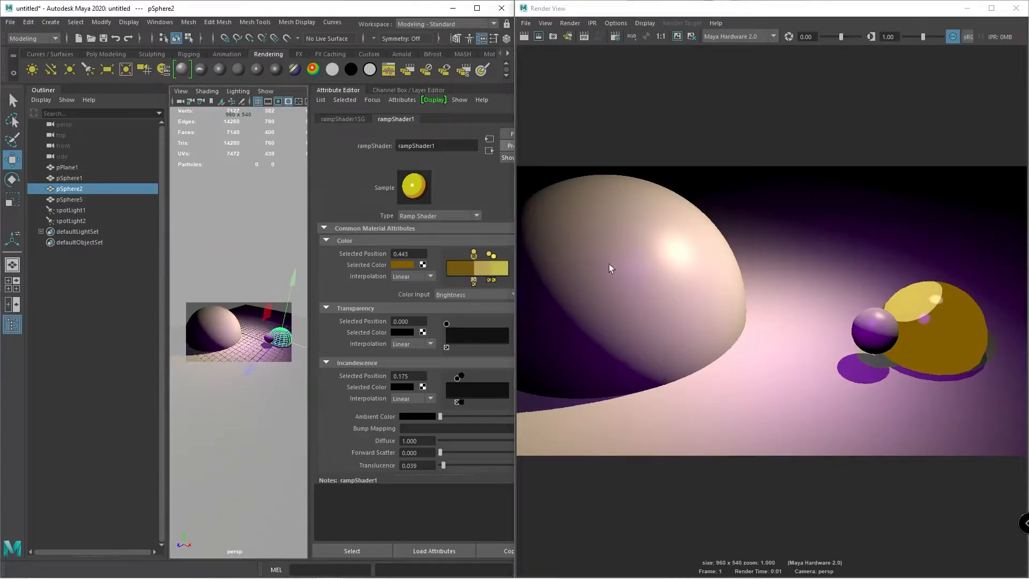
- Select the large sphere and show its Blinn material's attributes beside the enlarged perspective view
left_click(636, 242)
left_click(228, 329)
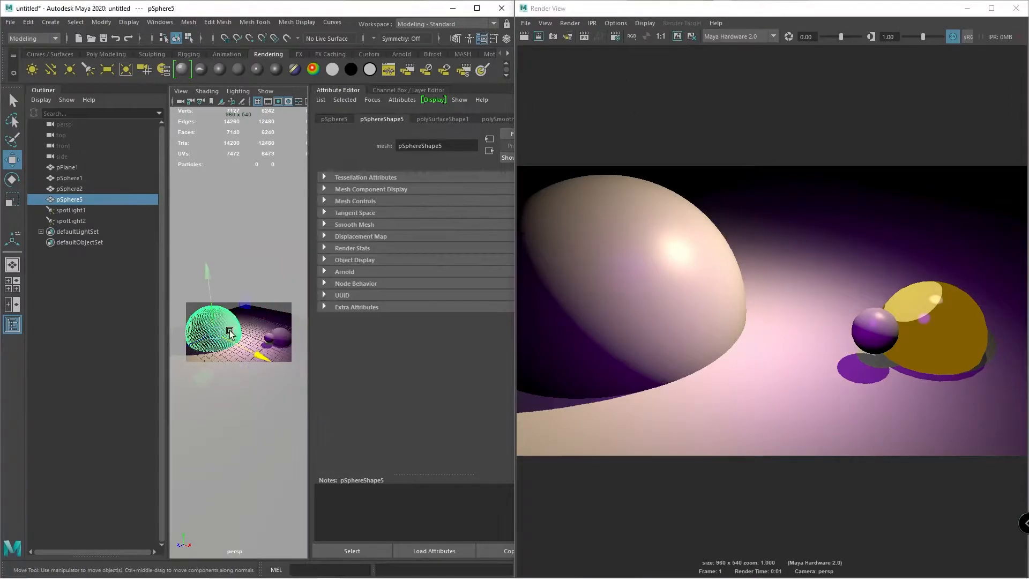
key("ctrl+space")
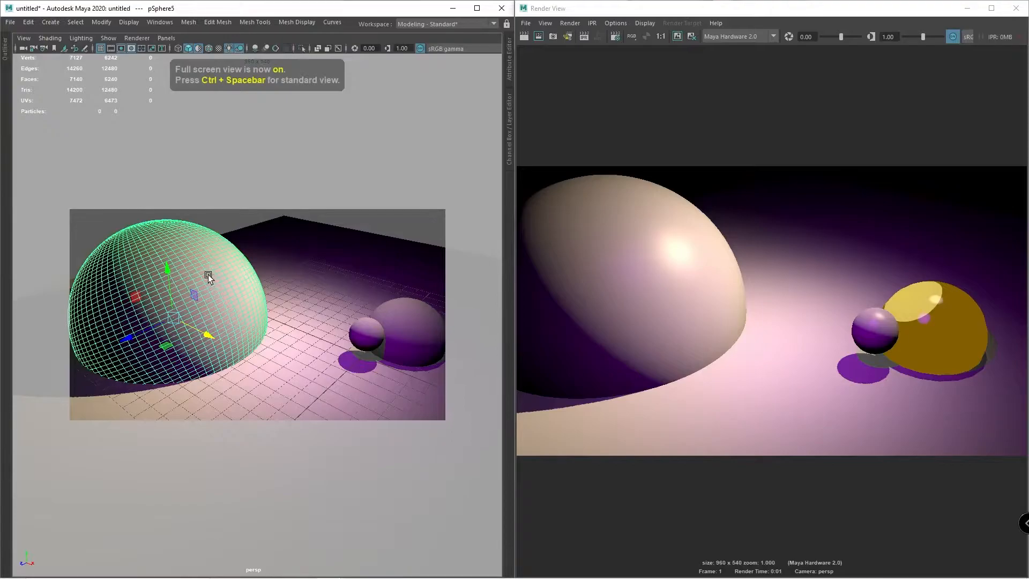
key("ctrl+z")
key("ctrl+z")
key("ctrl+space")
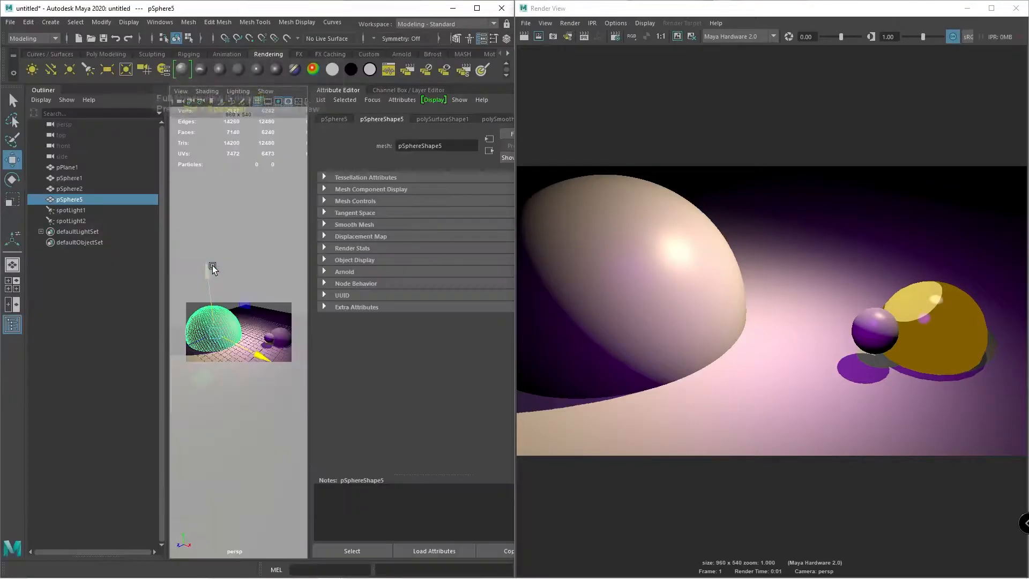
key("ctrl+a")
key("ctrl+a")
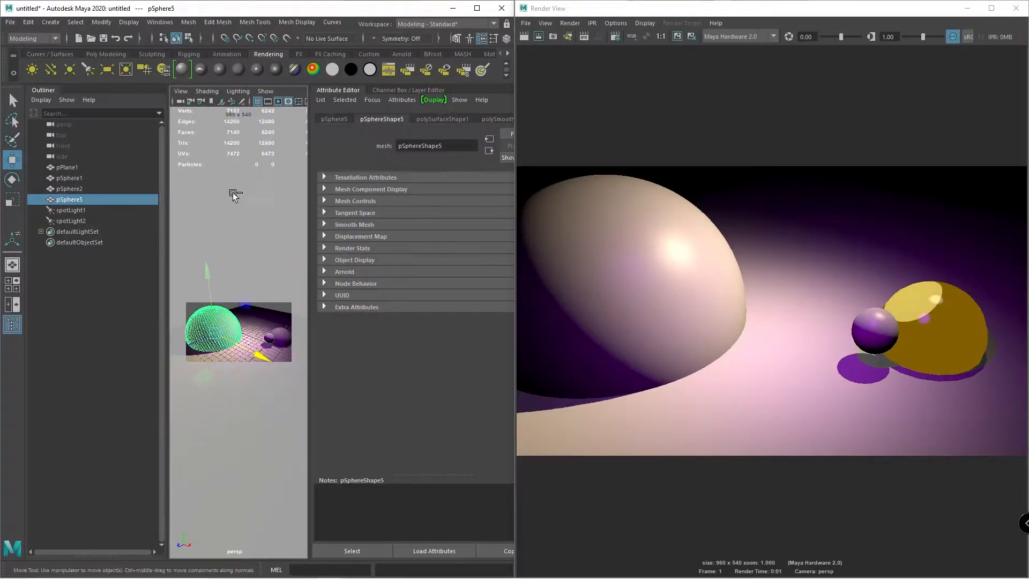
key("ctrl+space")
key("ctrl+space")
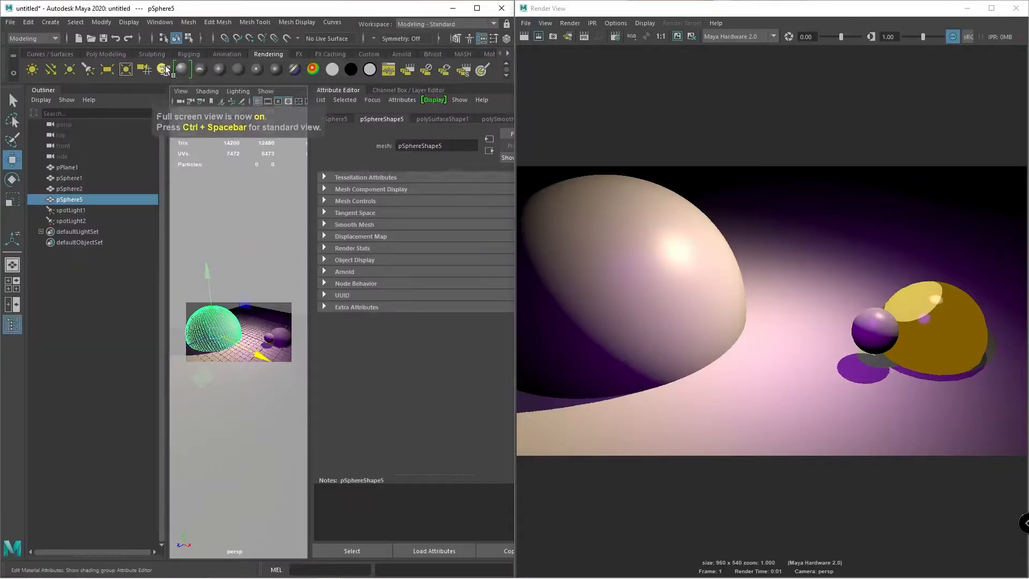
left_click(163, 70)
key("ctrl+a")
key("ctrl+a")
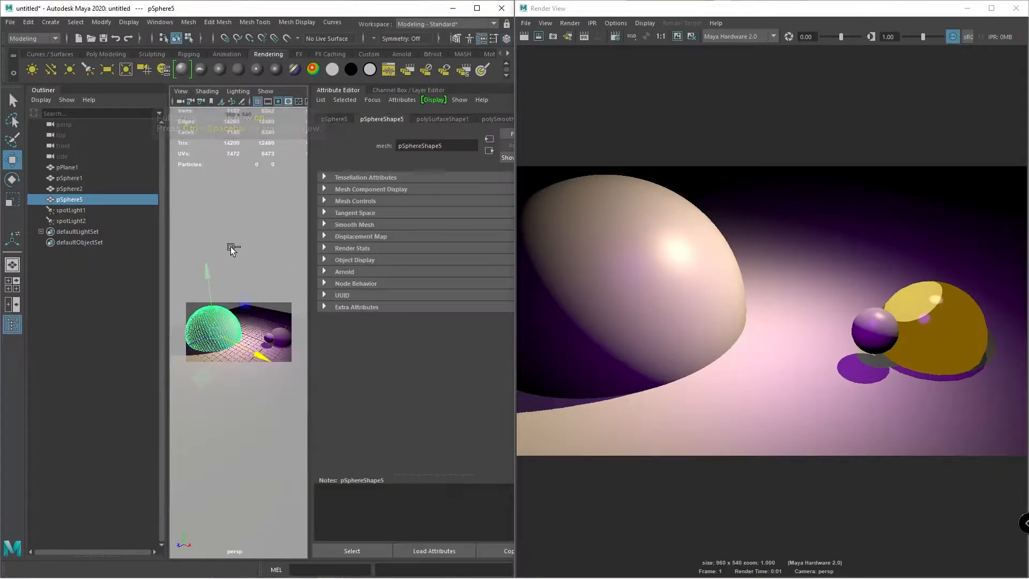
key("ctrl+space")
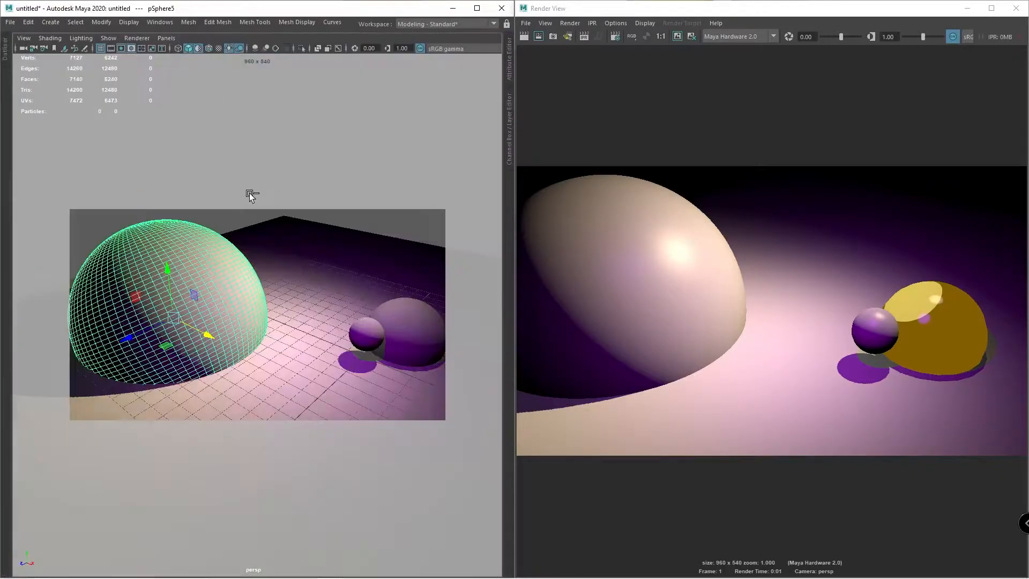
key("ctrl+space")
key("ctrl+a")
key("ctrl+a")
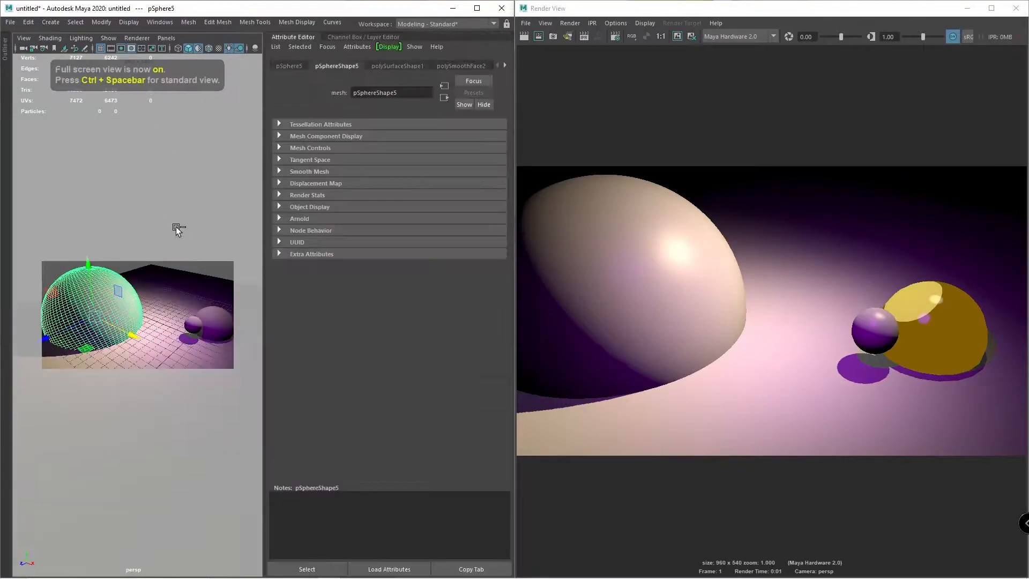
scroll(413, 64, "down", 4)
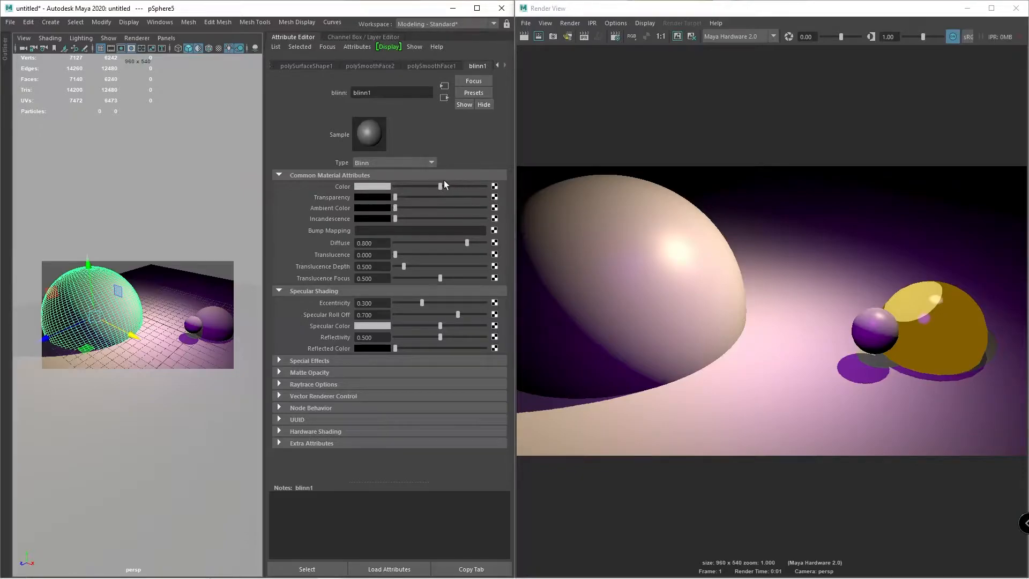
- Render the large sphere's Blinn in near white, and again after setting its color to green with hue 113.50, saturation 1.000 and value about 0.43
left_click_drag(440, 186, 479, 186)
left_click(519, 33)
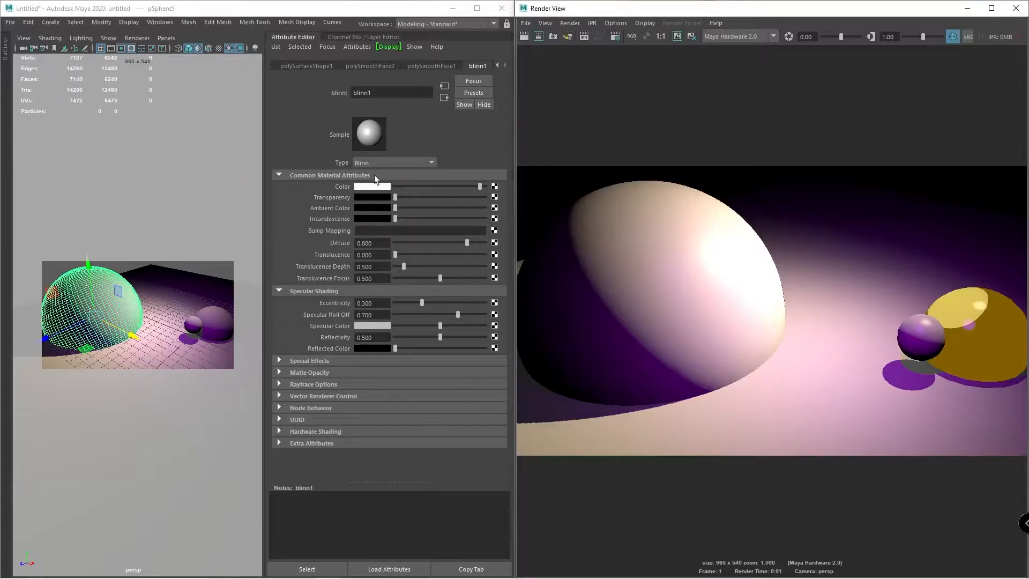
left_click(360, 187)
left_click_drag(447, 204, 431, 176)
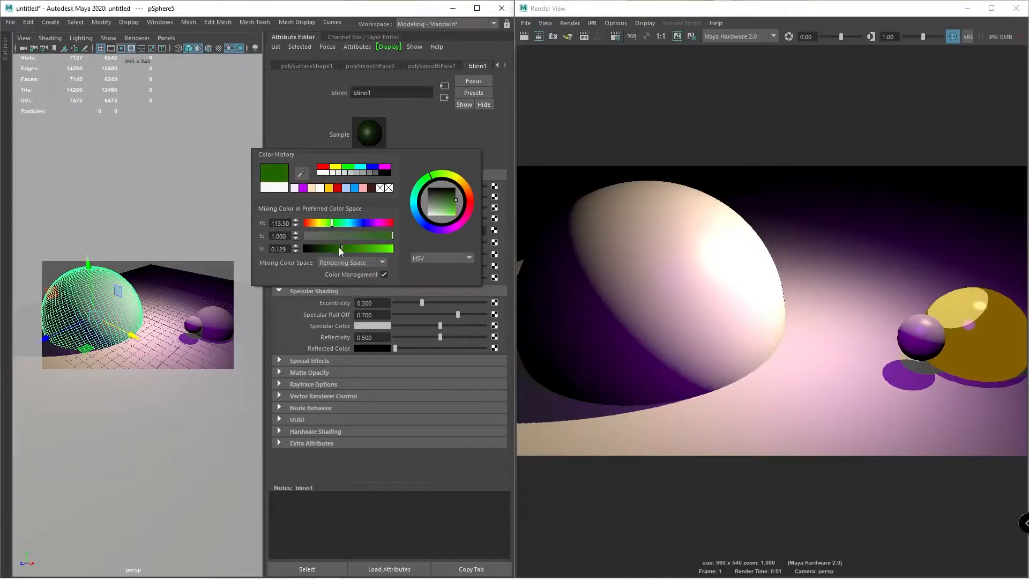
left_click_drag(378, 248, 369, 247)
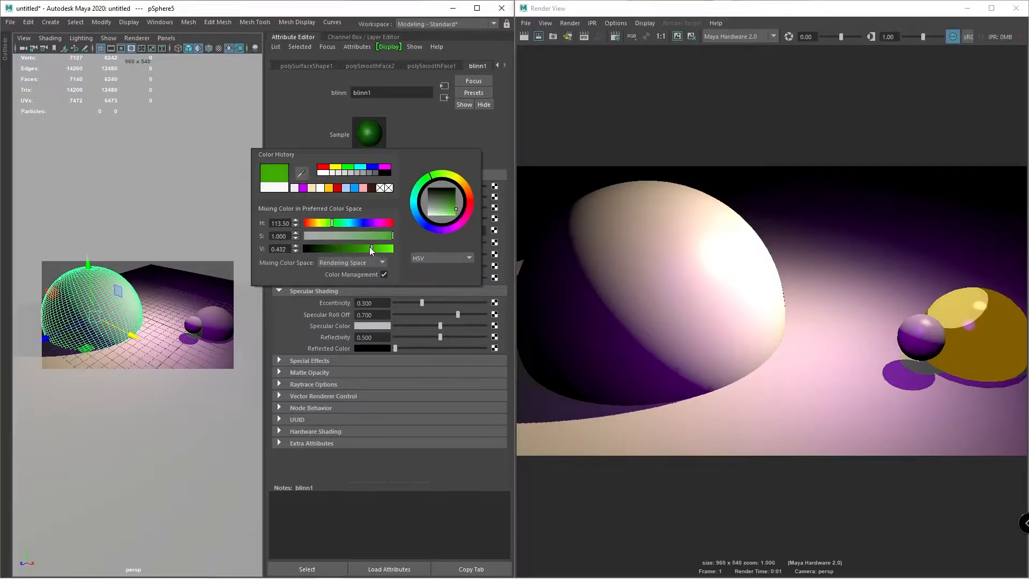
left_click_drag(640, 187, 792, 316)
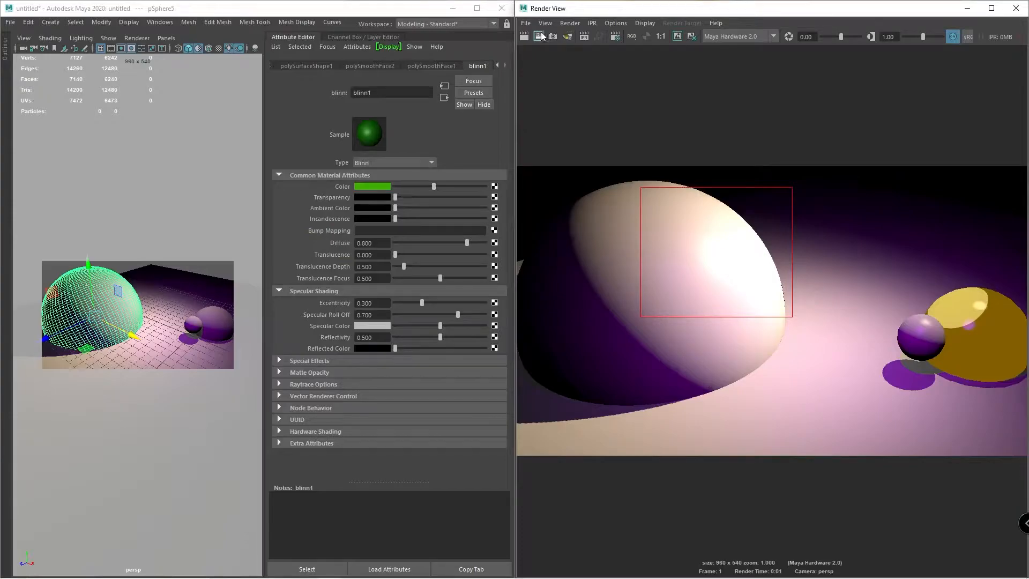
left_click(521, 37)
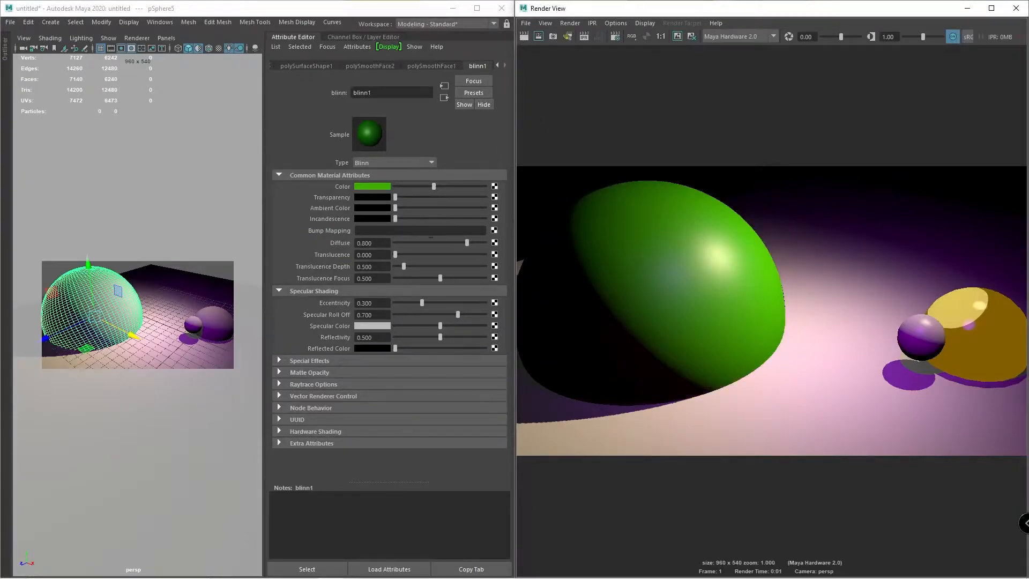
- Make the green Blinn material partly transparent with a light grey transparency and render the view
left_click_drag(419, 197, 431, 197)
left_click(524, 37)
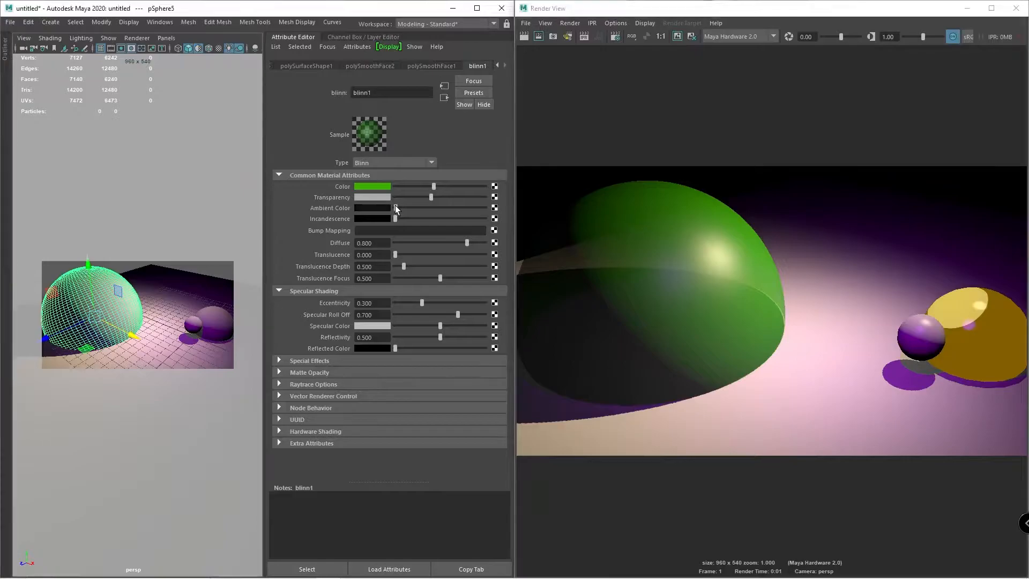
- Try a light grey ambient color on the Blinn material in a render, and reset it to black
left_click_drag(394, 208, 443, 209)
left_click(524, 36)
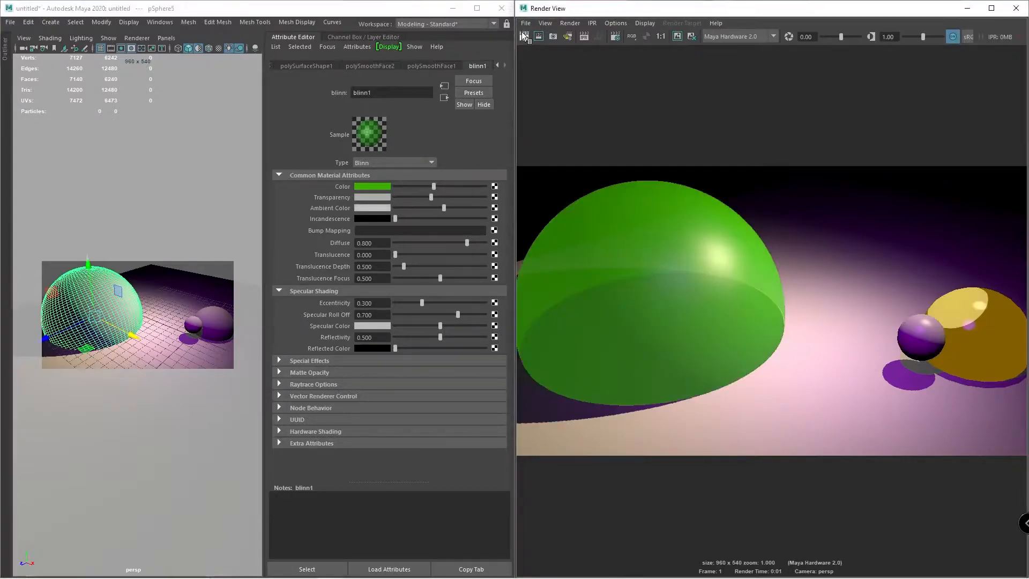
left_click_drag(445, 210, 377, 218)
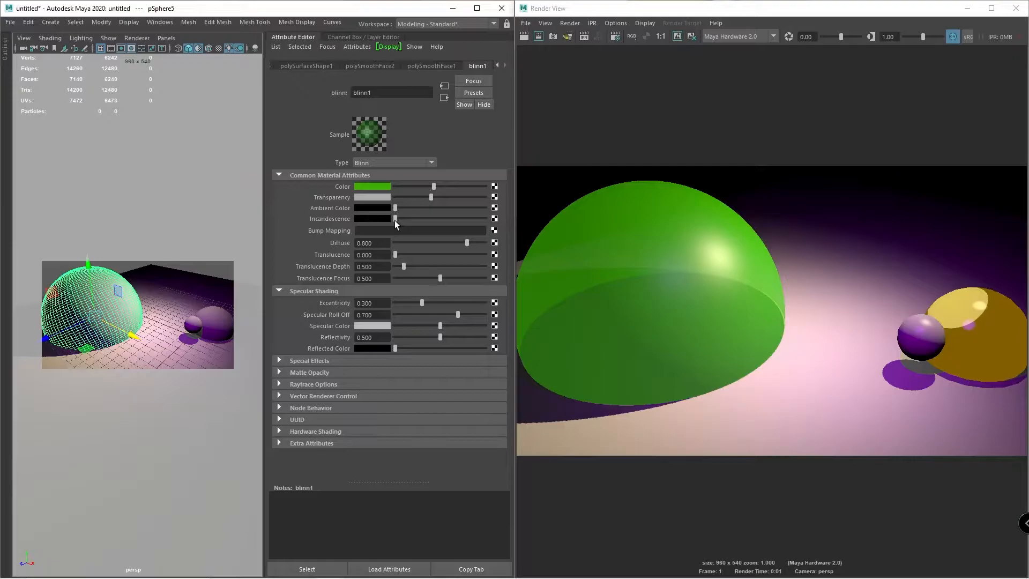
- Try a light grey incandescence on the Blinn material in a render, and reset it to black
left_click_drag(395, 220, 435, 213)
left_click(523, 37)
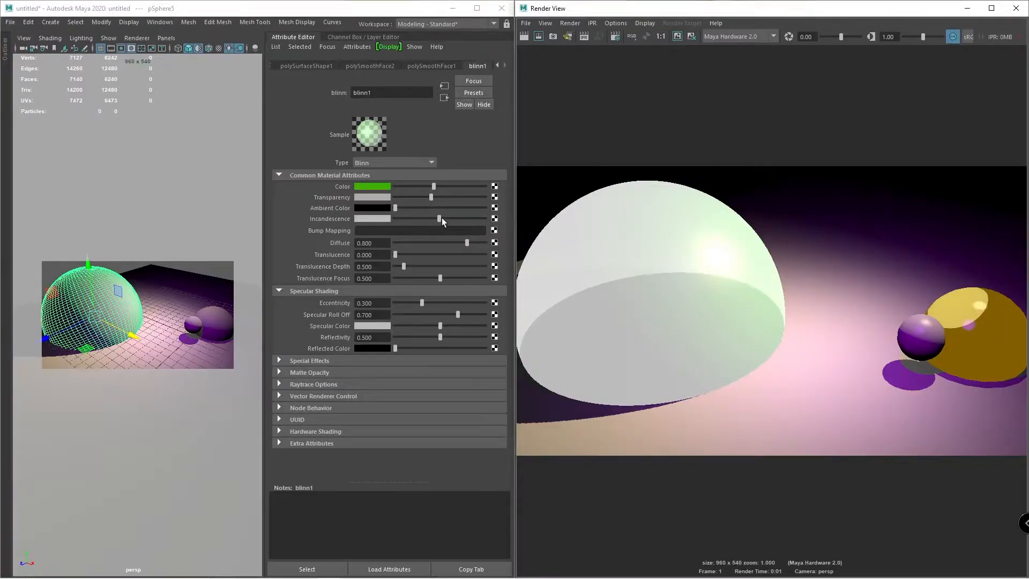
left_click_drag(442, 218, 377, 230)
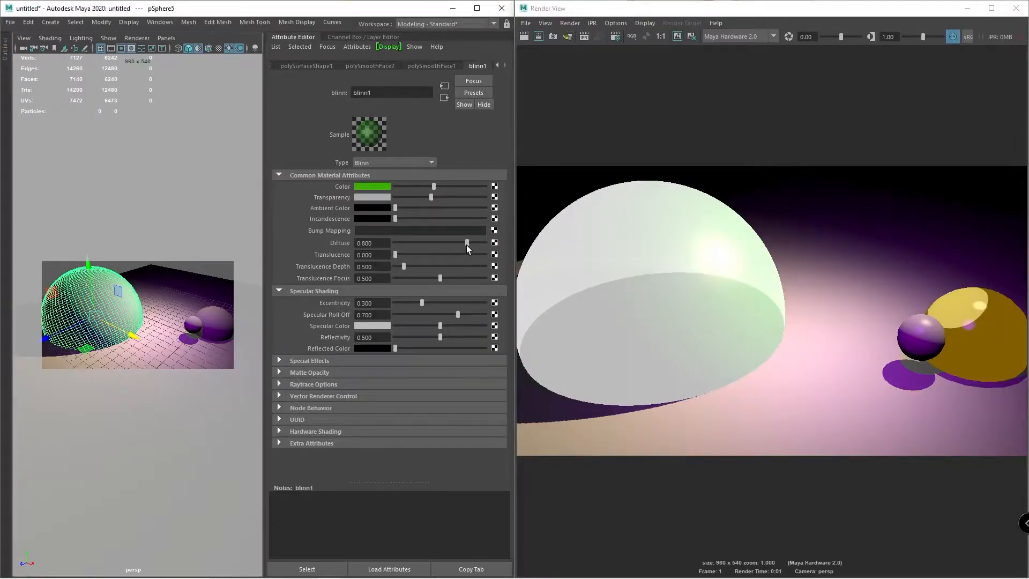
- Set the Blinn material's diffuse to 1.000 and render the view
left_click_drag(469, 242, 511, 243)
left_click(523, 37)
- Try a translucence of 0.849 on the Blinn material in a render, and render again with translucence reset to 0.000
left_click_drag(395, 254, 485, 260)
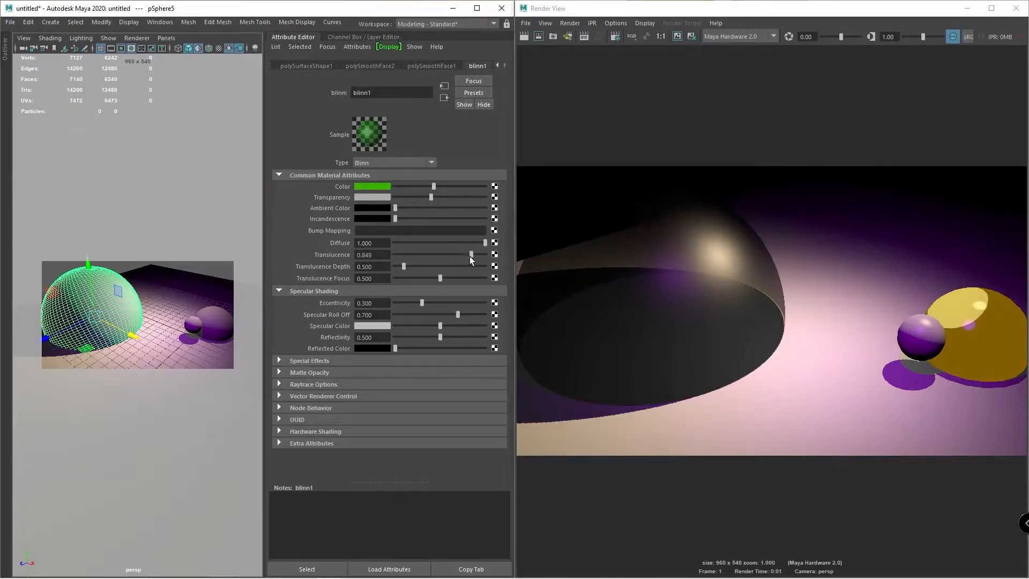
left_click(530, 38)
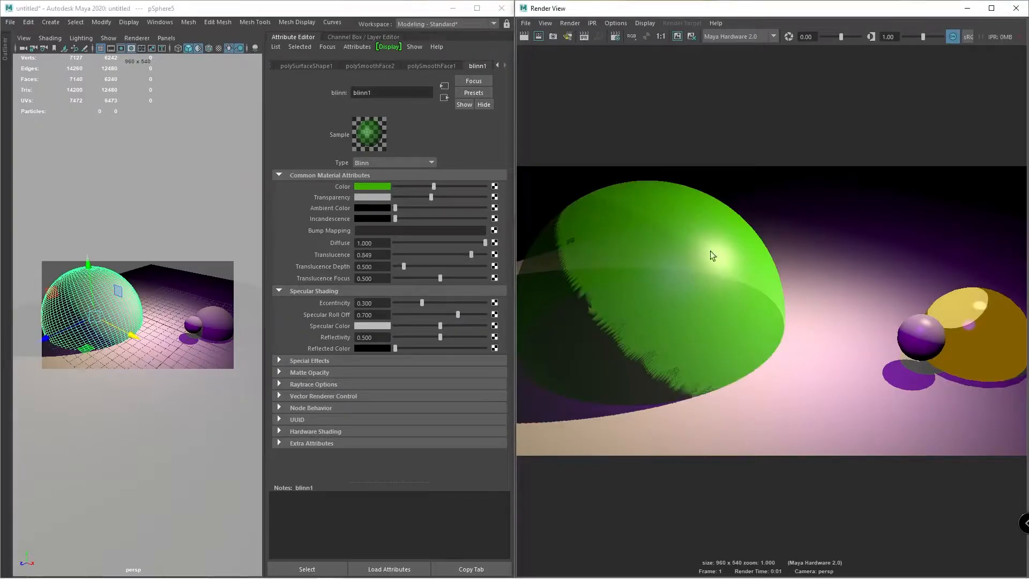
left_click_drag(474, 255, 393, 255)
left_click(529, 37)
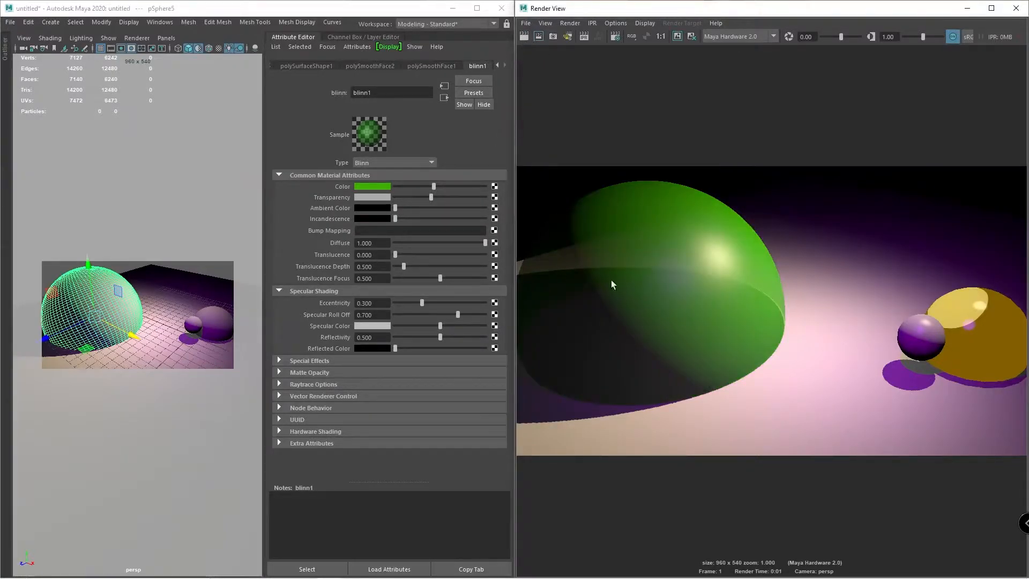
- Render with translucence 0.512 and translucence depth 4.066, and again with translucence 0.000, depth 1.235 and focus 0.711
left_click_drag(404, 266, 468, 268)
left_click_drag(395, 255, 441, 256)
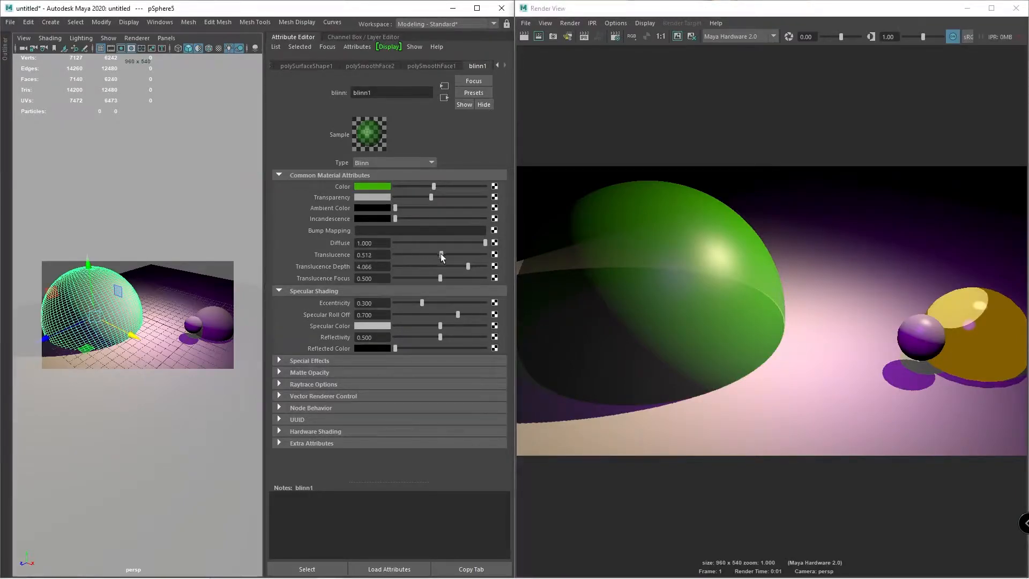
left_click(525, 35)
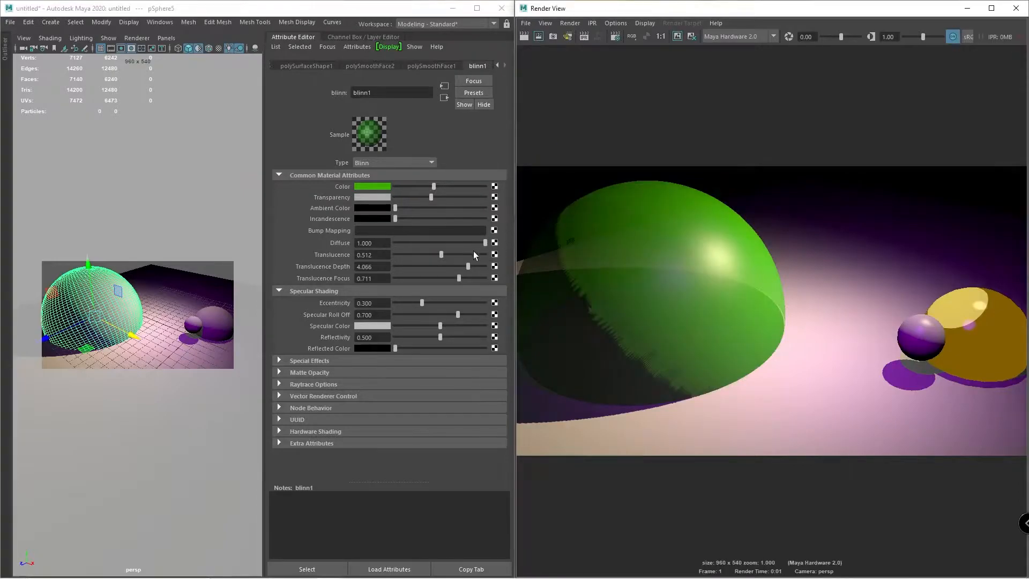
left_click_drag(467, 264, 349, 255)
left_click(525, 35)
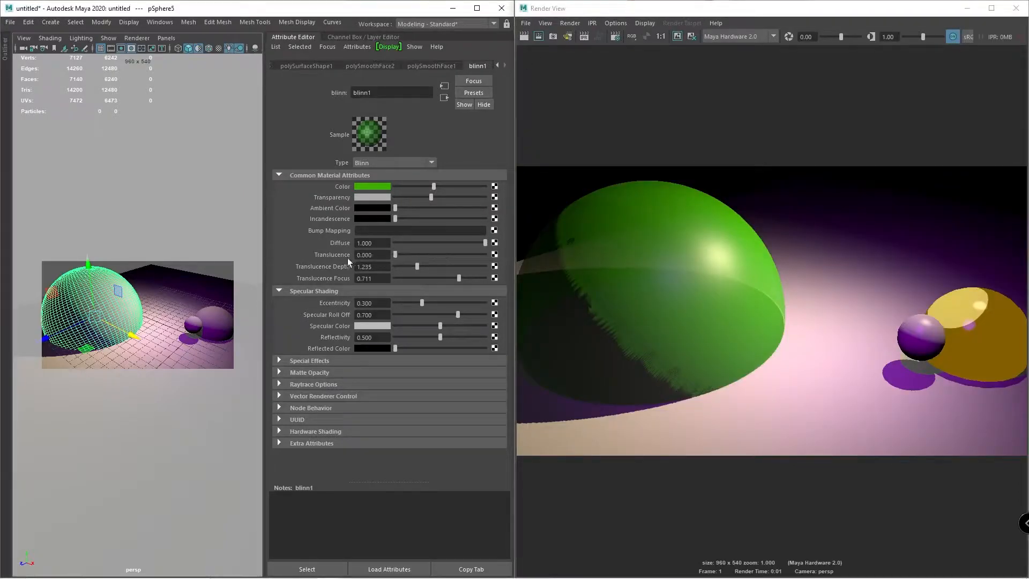
- Set the Blinn's specular shading to eccentricity 0.584, roll-off 1.000, a darker grey specular color and reflectivity 1.000, rendering the changes
left_click_drag(424, 299, 446, 294)
left_click(525, 37)
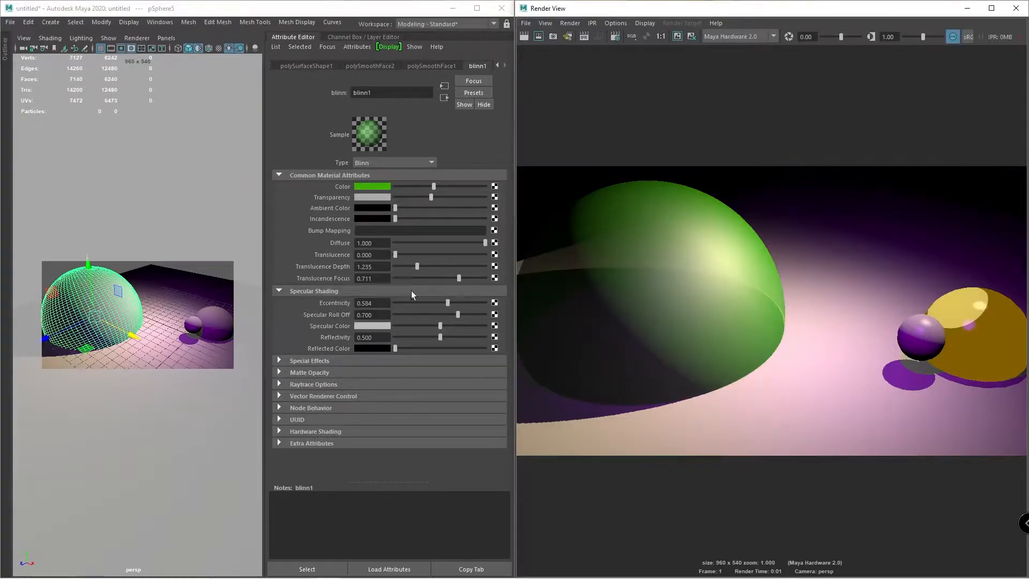
left_click(457, 314)
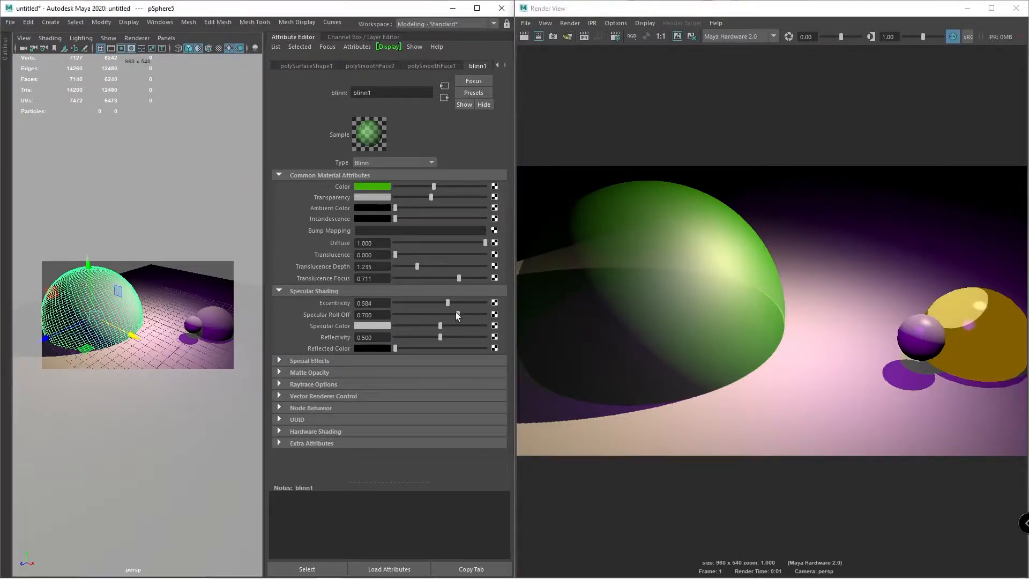
left_click_drag(458, 316, 547, 324)
left_click_drag(442, 322, 418, 332)
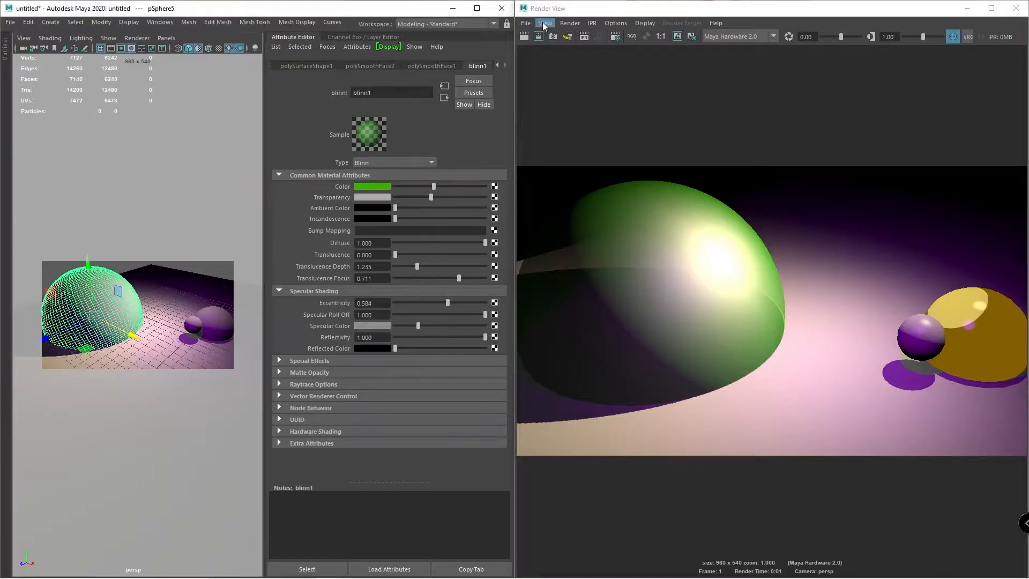
left_click(524, 36)
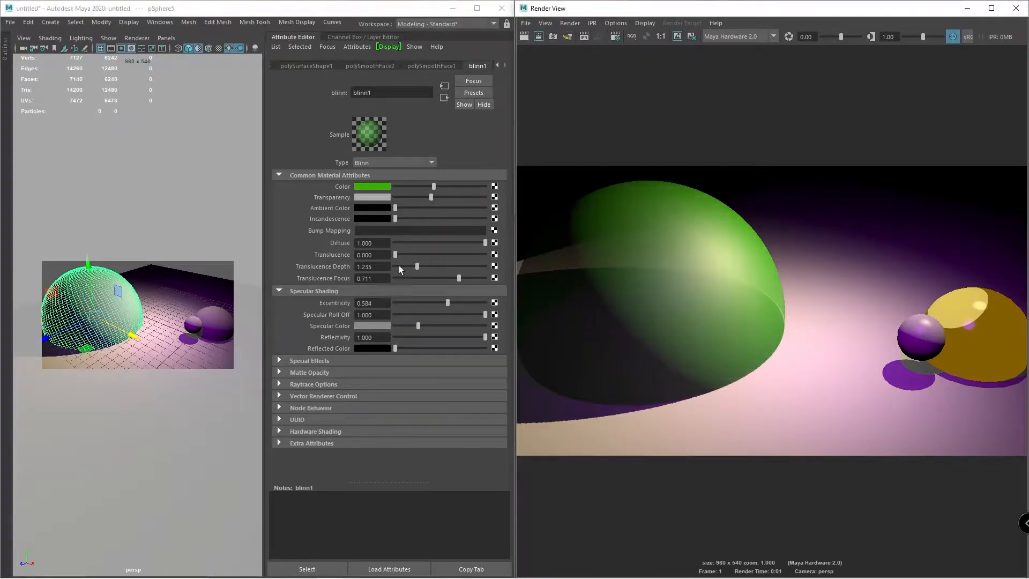
- Give the Blinn material a glow intensity of 0.542, raise it to 0.892, and render each setting
mouse_move(397, 348)
left_mouse_down()
mouse_move(493, 348)
mouse_move(390, 340)
left_mouse_up()
left_click(298, 359)
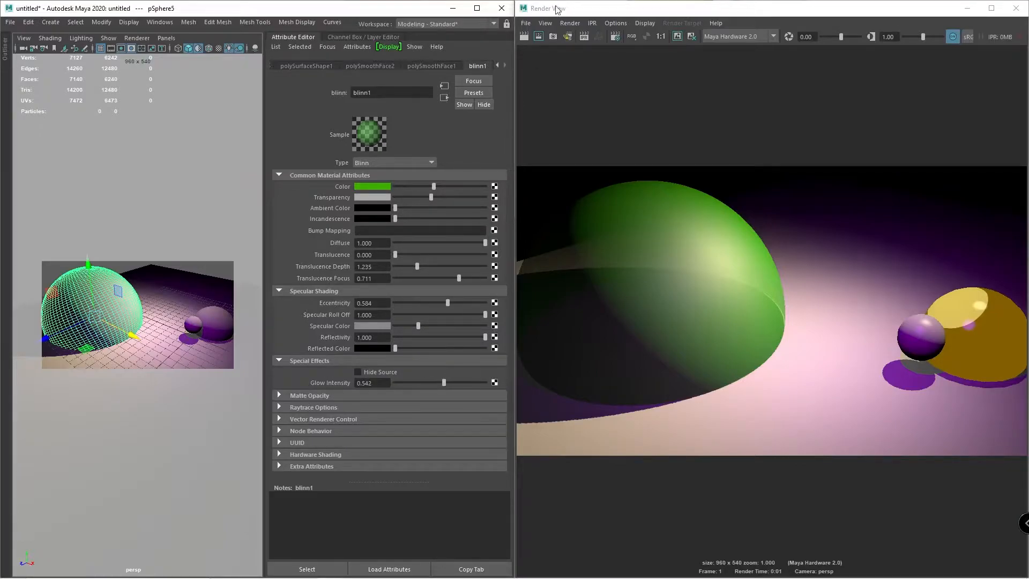
left_click(525, 37)
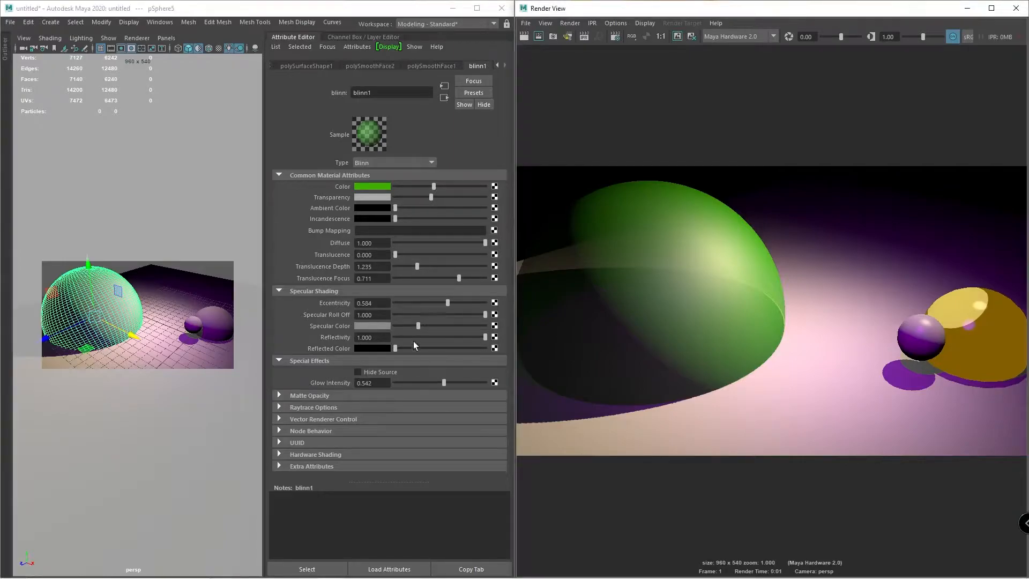
left_click_drag(444, 382, 475, 383)
left_click(520, 35)
- Switch the renderer to Maya Software and render the glowing sphere scene
left_click(721, 37)
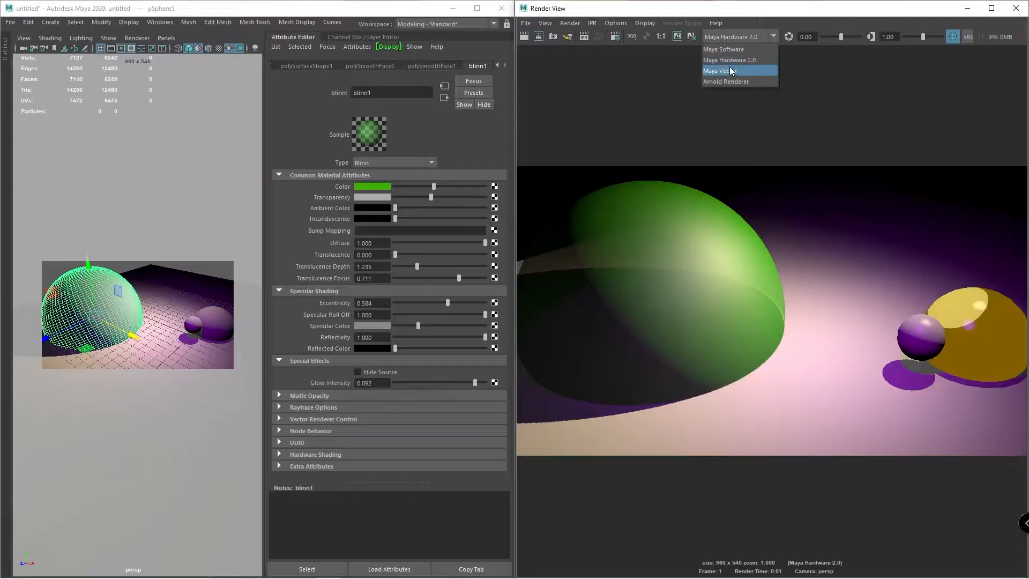
left_click(730, 49)
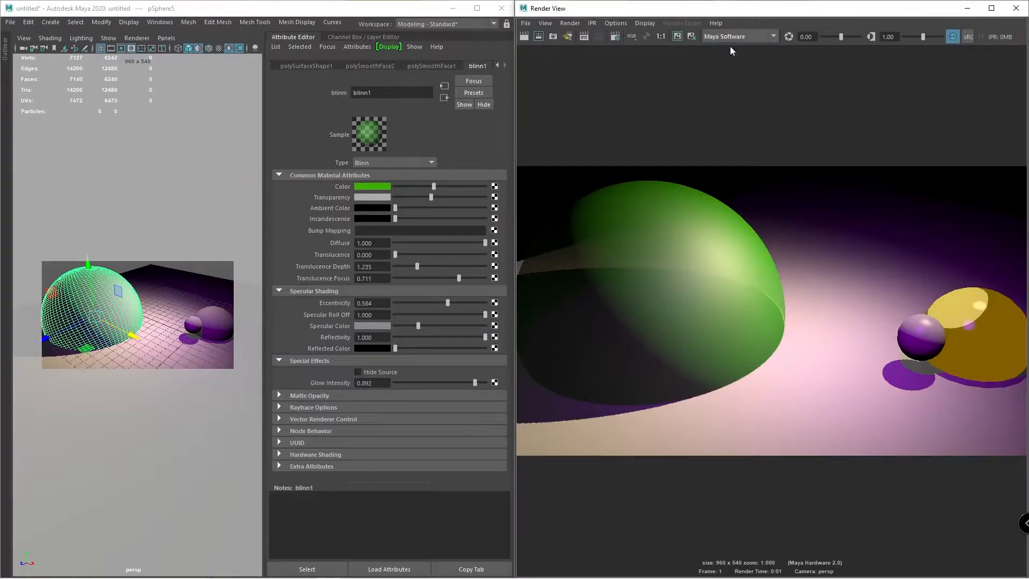
left_click(521, 37)
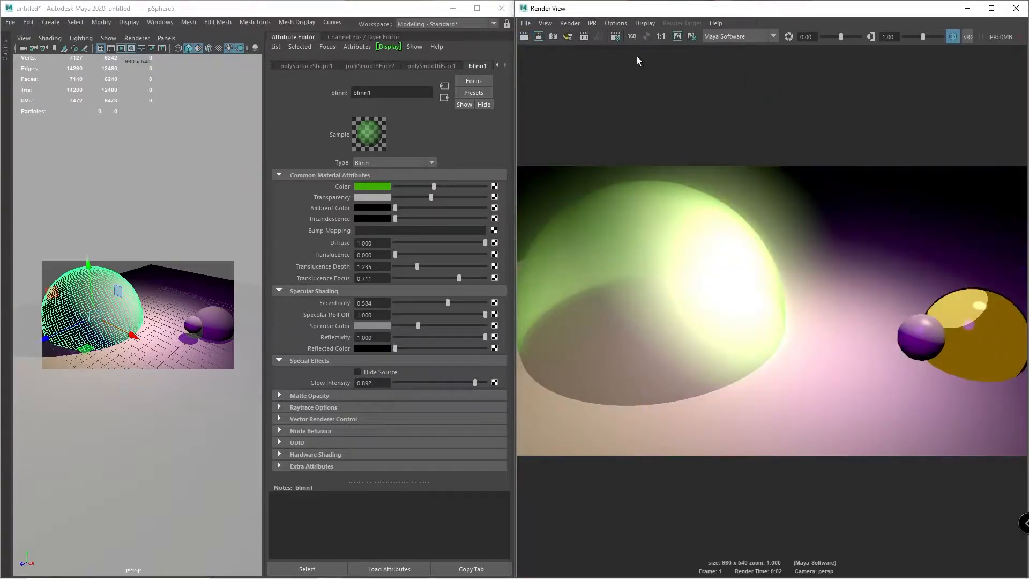
- Set the Blinn's glow intensity to 0.687 and then 0.000, rendering the scene with Maya Software
left_click(715, 38)
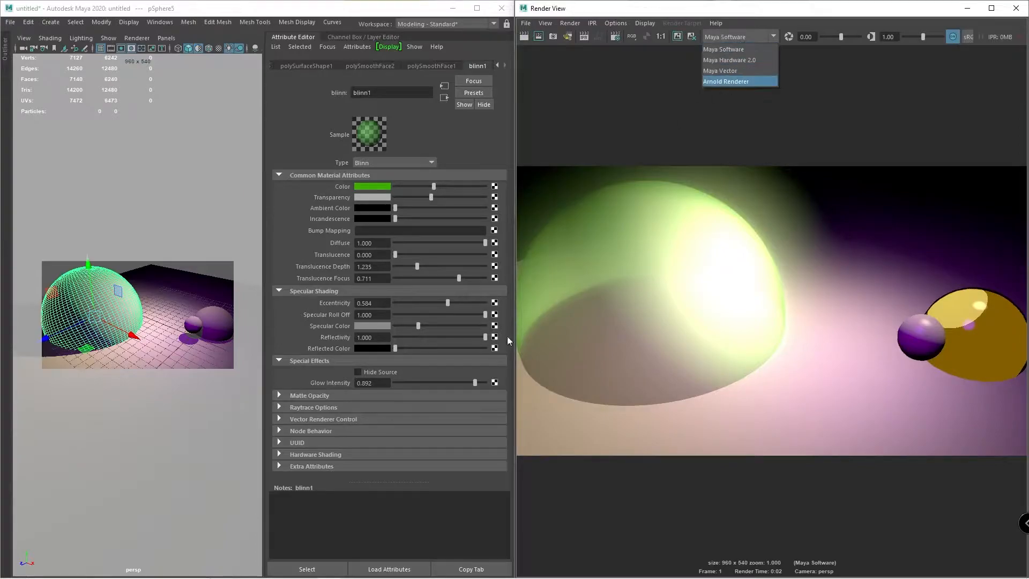
left_click(432, 383)
left_click(457, 382)
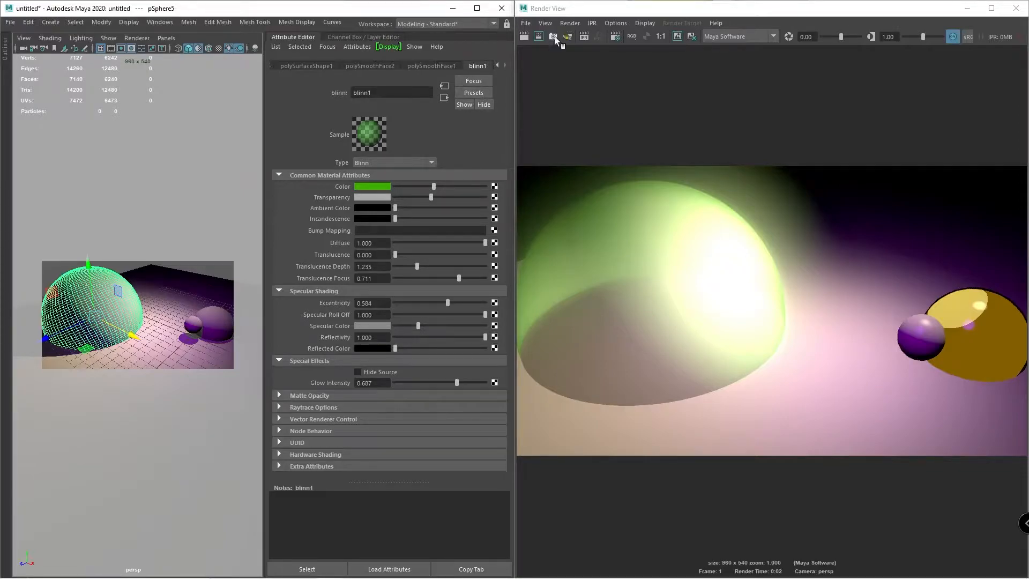
left_click(527, 38)
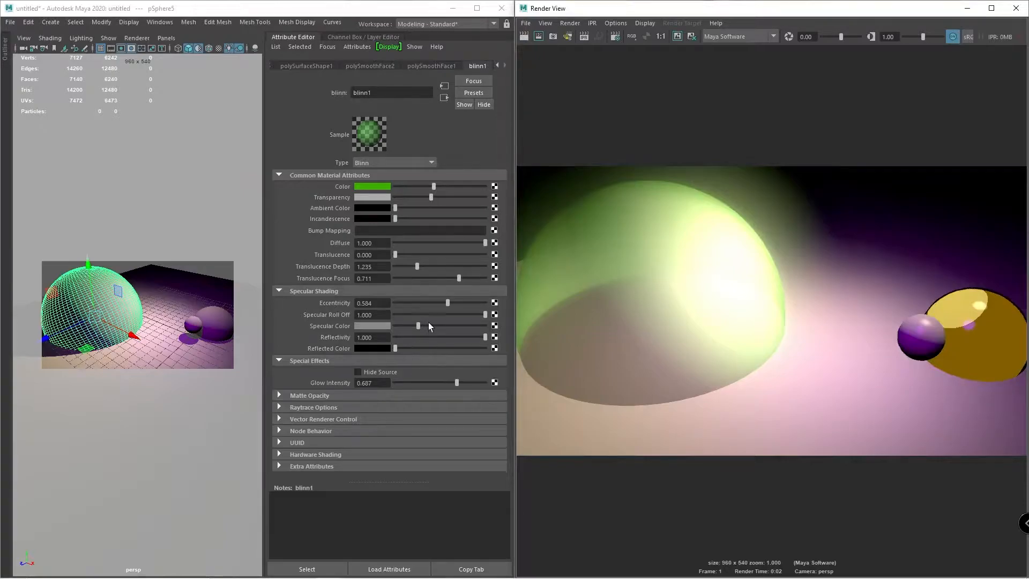
left_click_drag(456, 382, 394, 382)
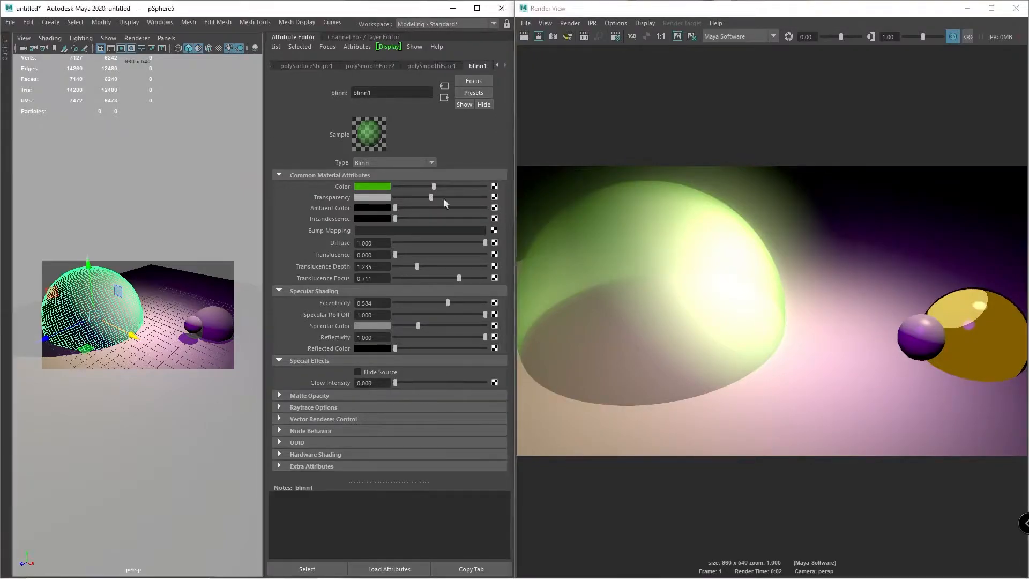
left_click(525, 36)
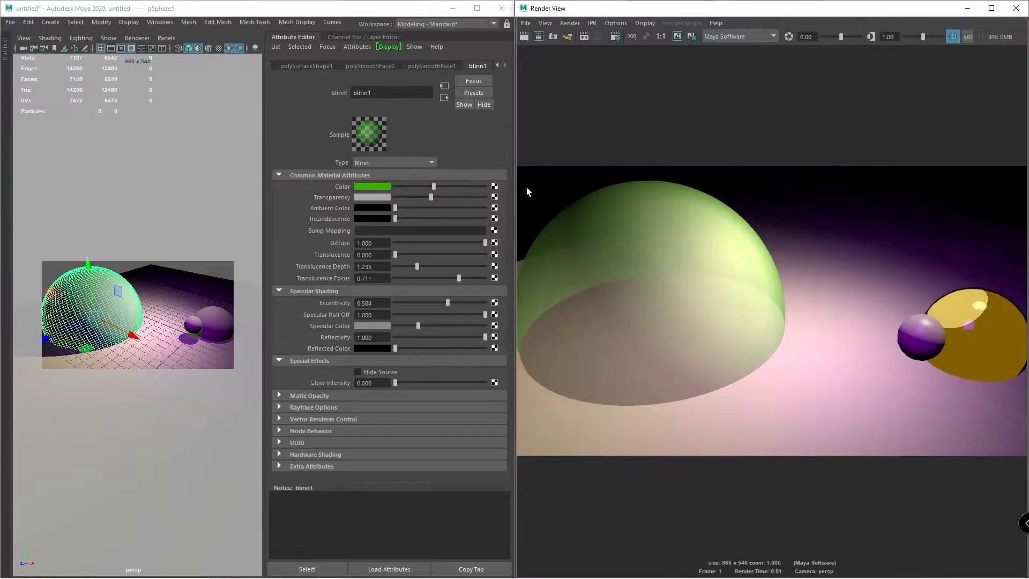
- Render the Blinn with Hide Source on and glow intensity 1.000, and again with Hide Source off and glow intensity 0.000
left_click(390, 372)
left_click_drag(409, 383, 552, 374)
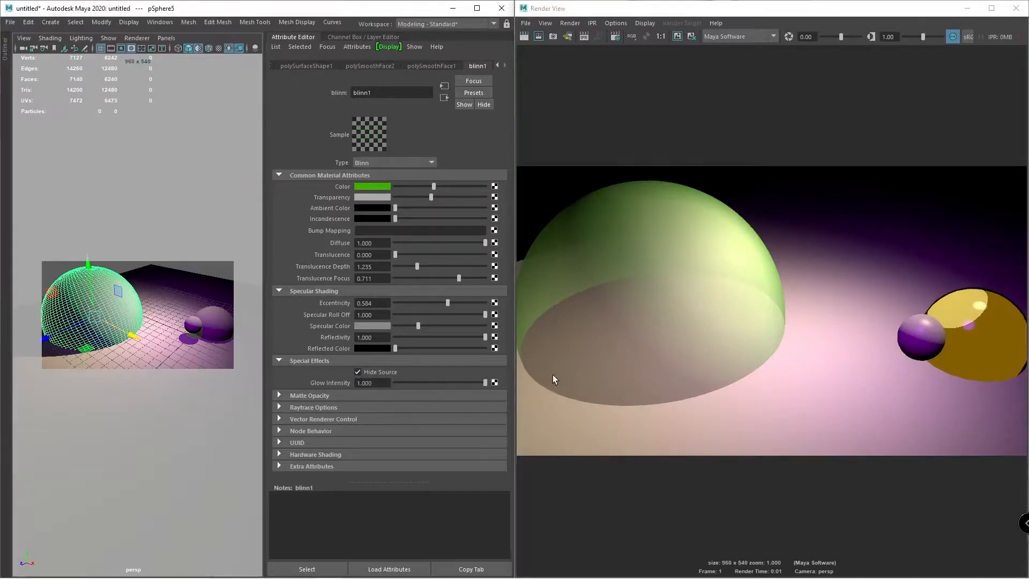
left_click(524, 36)
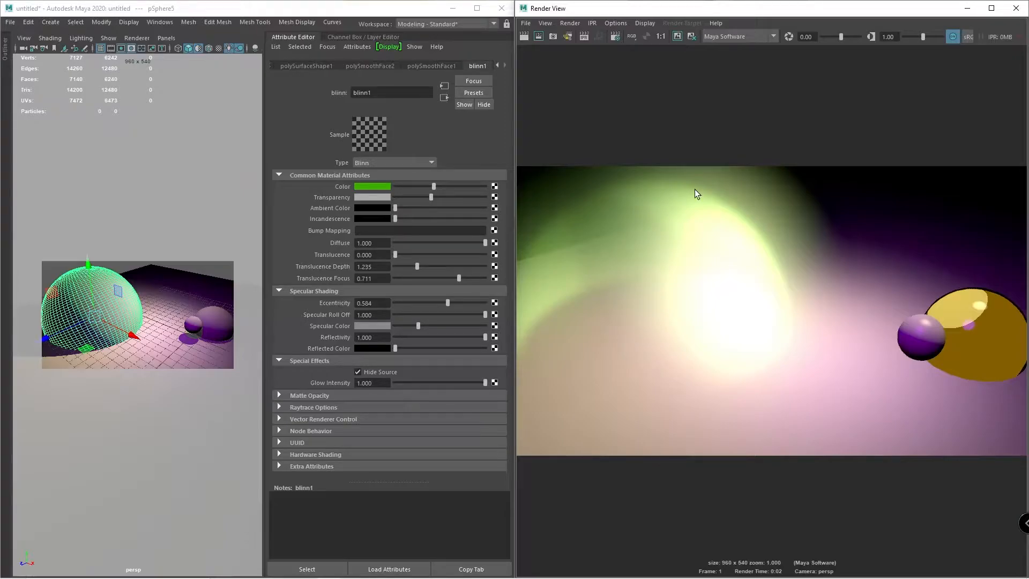
left_click(358, 372)
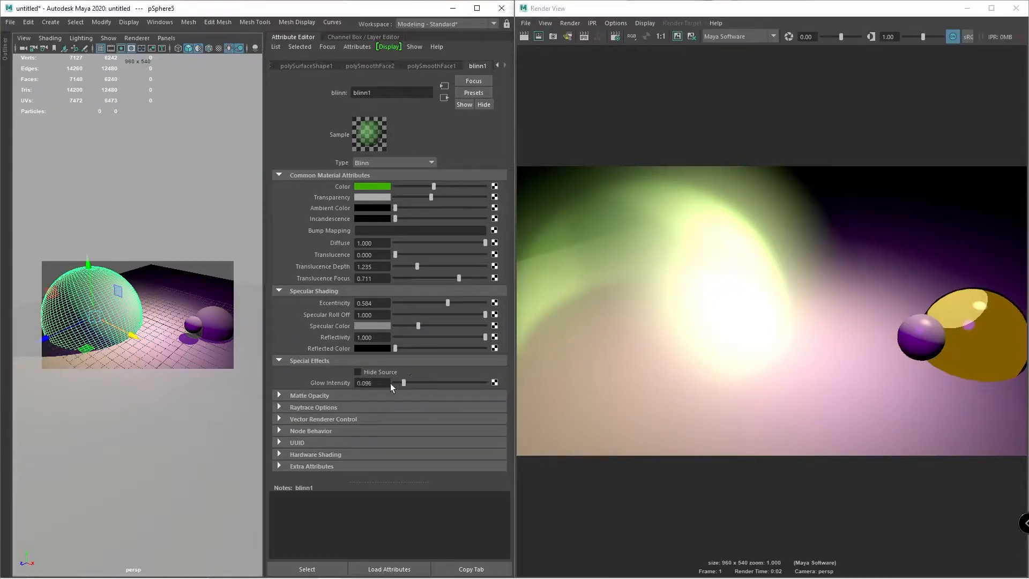
left_click(524, 37)
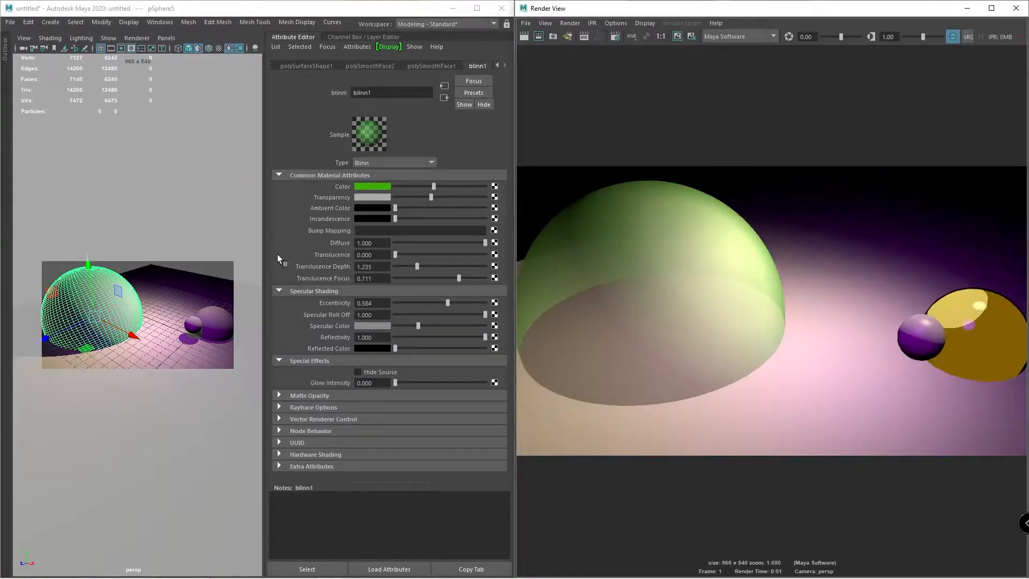
- Set the small sphere's Phong reflectivity to 1.000 and render the scene
left_click(202, 314)
left_click(431, 66)
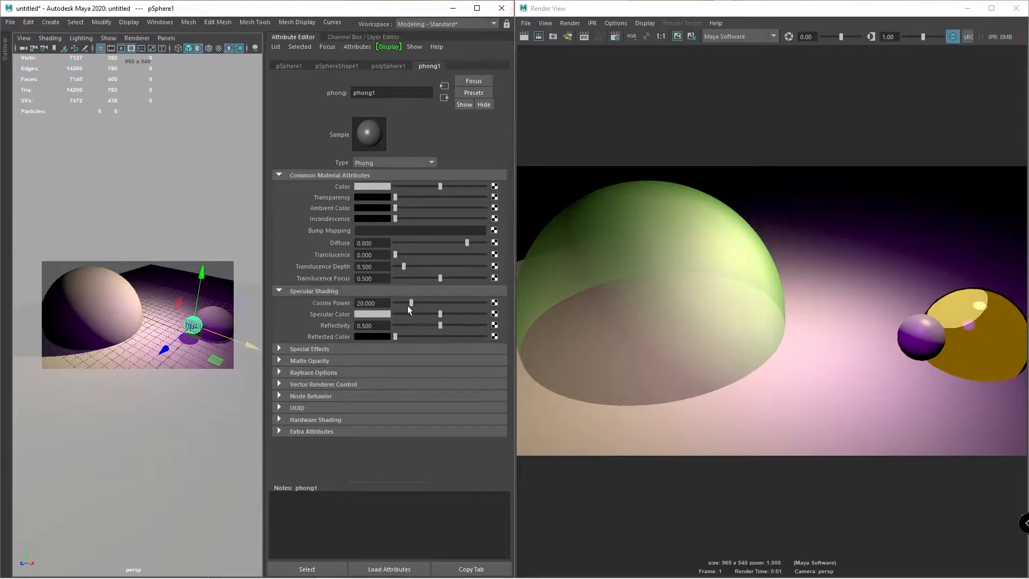
left_click_drag(443, 326, 490, 326)
left_click(524, 36)
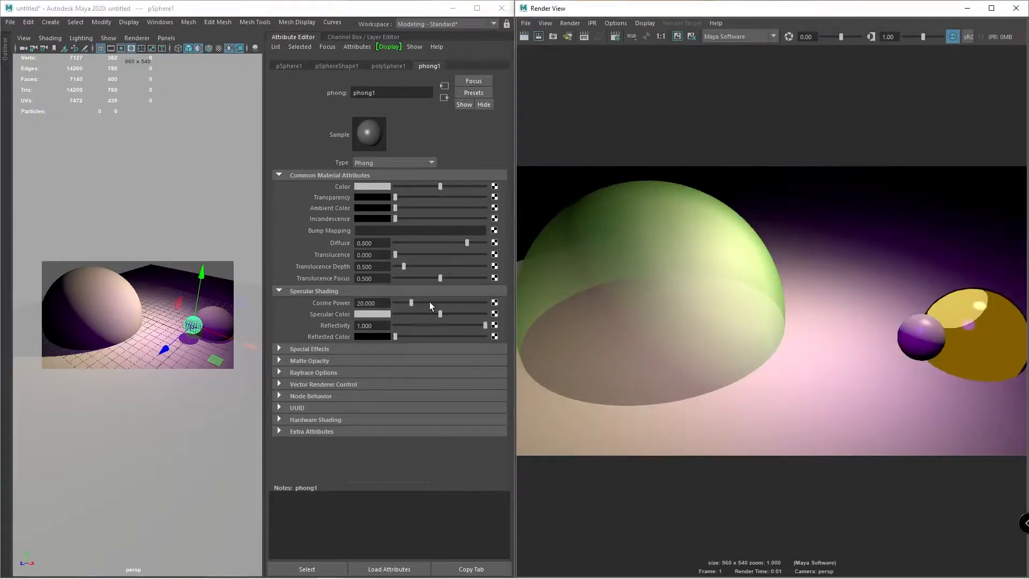
- Set the Phong's cosine power to 84.651, make its specular and reflected colors white, and render
left_click_drag(411, 302, 485, 314)
left_click_drag(412, 336, 503, 338)
left_click(523, 36)
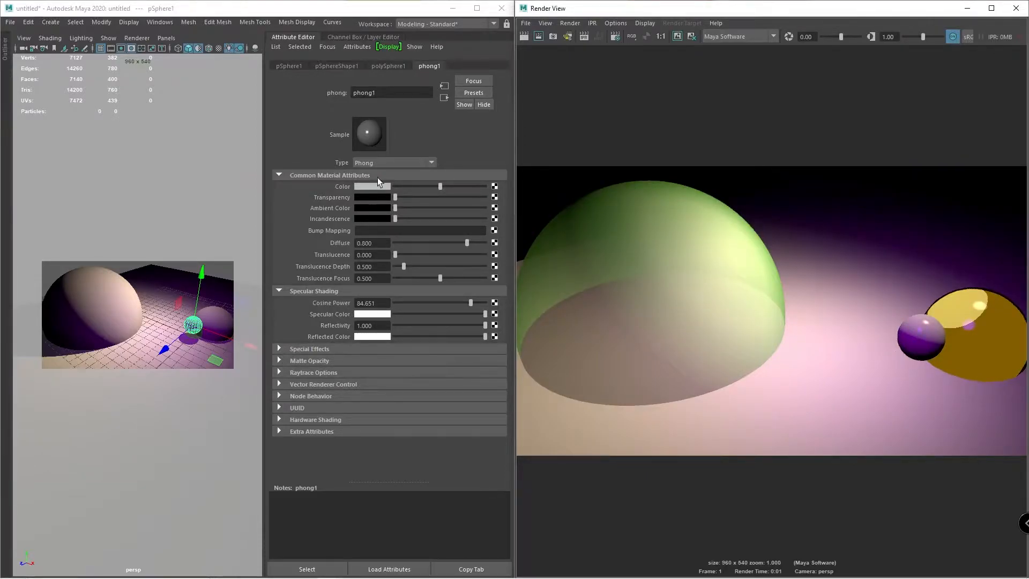
- Collapse the Phong's common and specular attribute sections and open the yellow sphere's ramp shader attributes
left_click(300, 174)
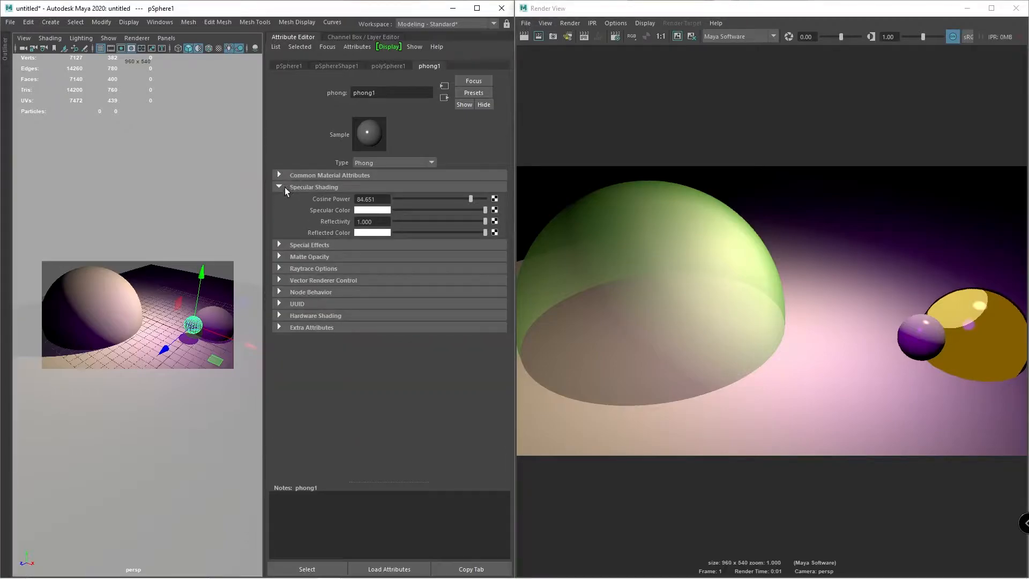
left_click(285, 188)
left_click(81, 300)
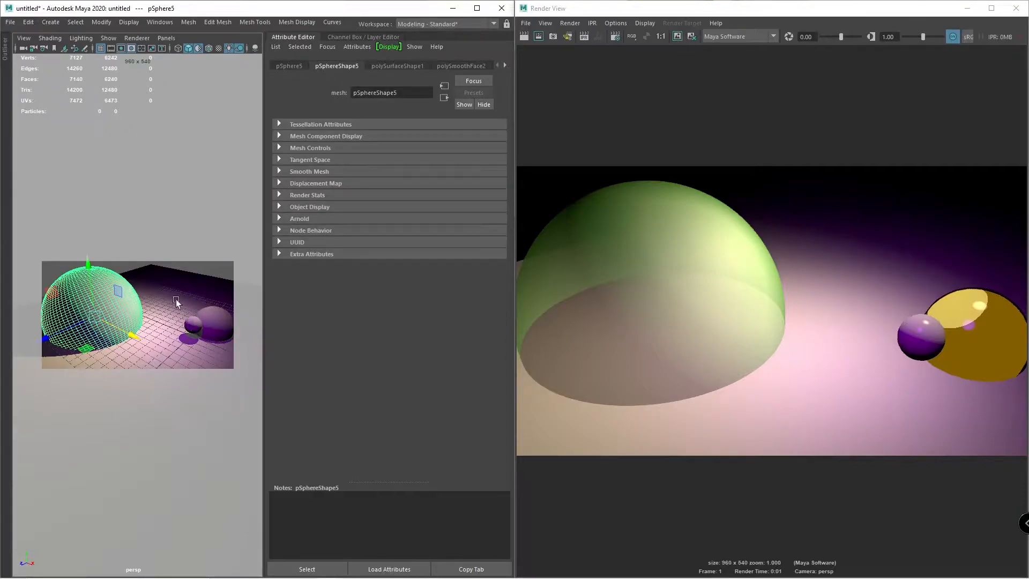
left_click(218, 332)
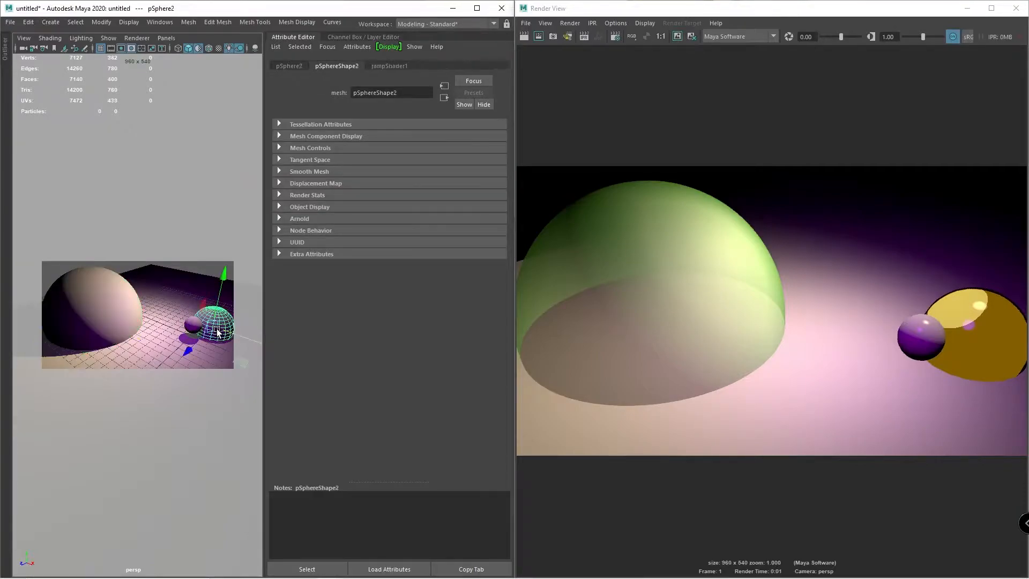
left_click(387, 65)
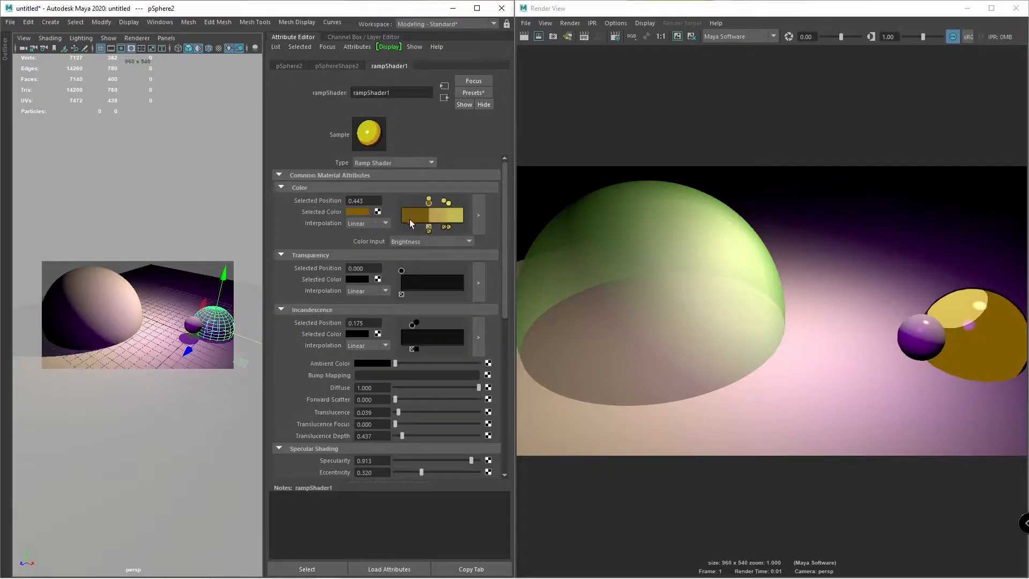
- Set the ramp shader's color input to Light Angle and then Facing Angle, and render the scene
left_click(421, 241)
left_click(420, 253)
left_click(420, 243)
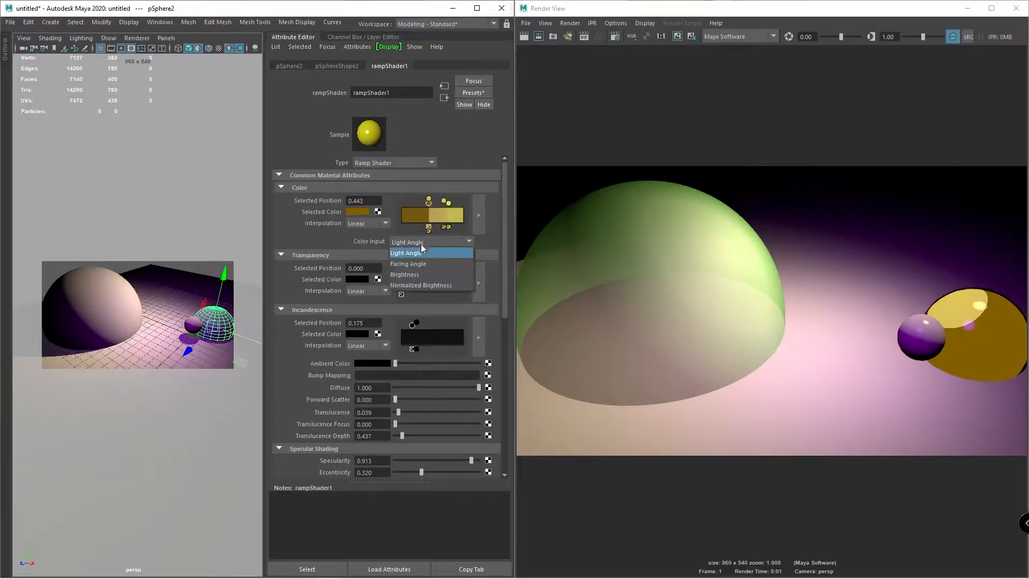
left_click(418, 266)
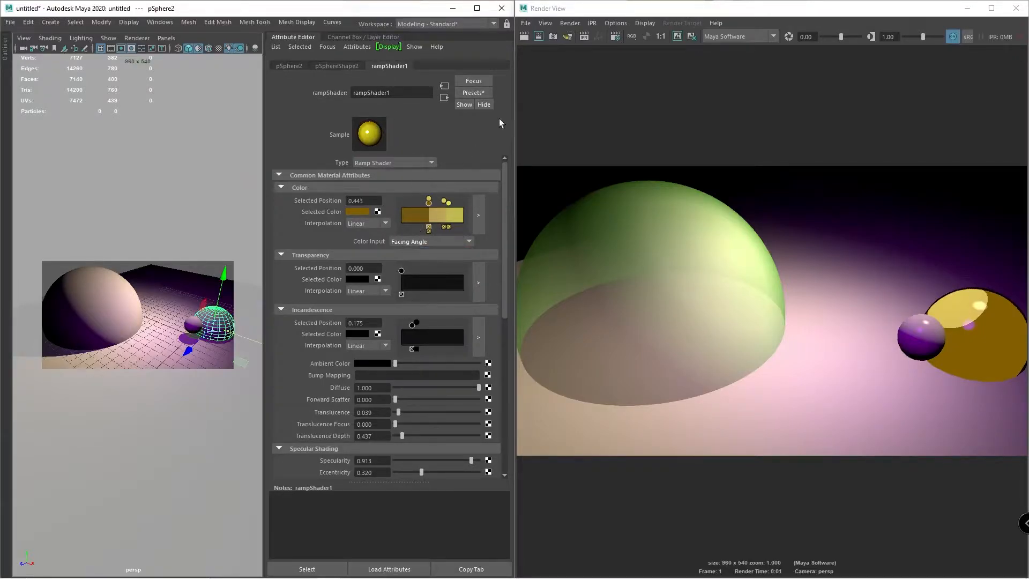
left_click(524, 37)
- Render the ramp shader with its color input set to Brightness, and again with Light Angle
left_click(416, 244)
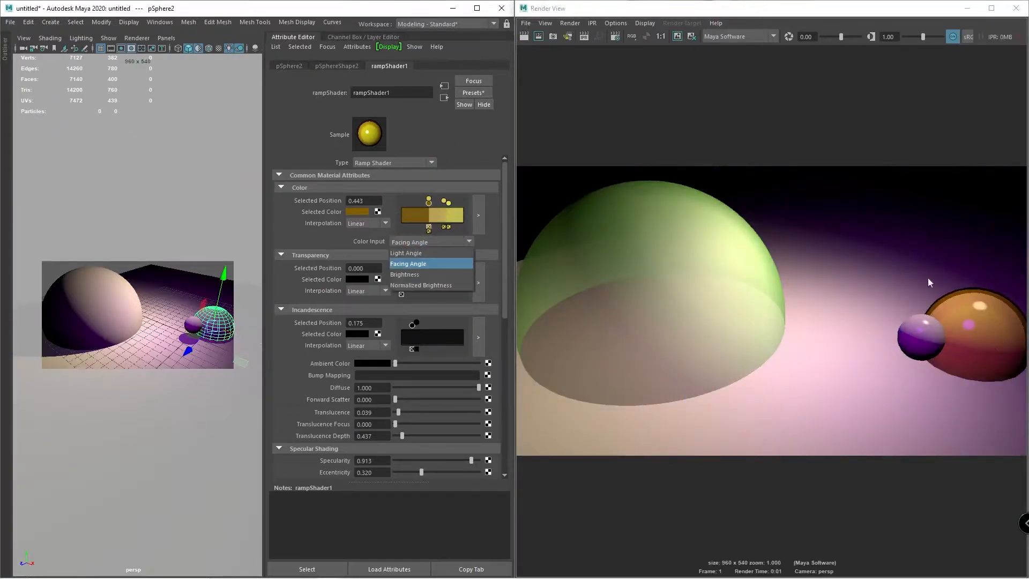
left_click(417, 274)
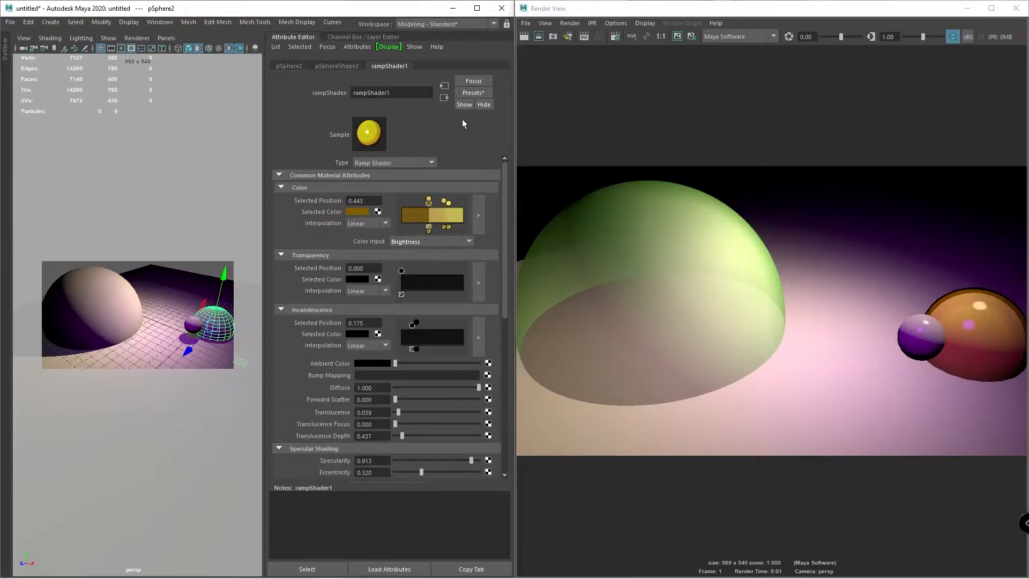
left_click(524, 37)
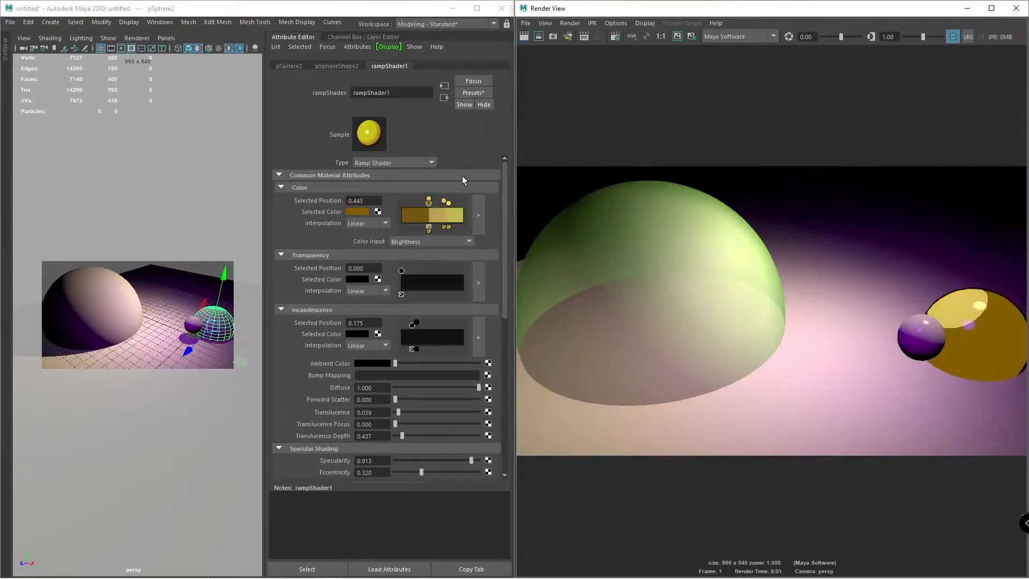
left_click(412, 244)
left_click(412, 252)
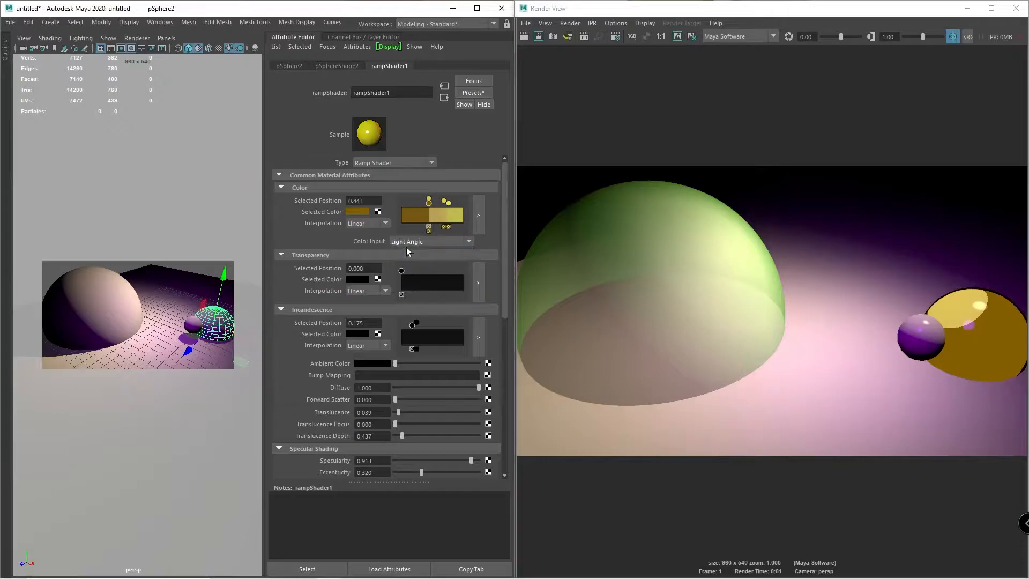
left_click(524, 36)
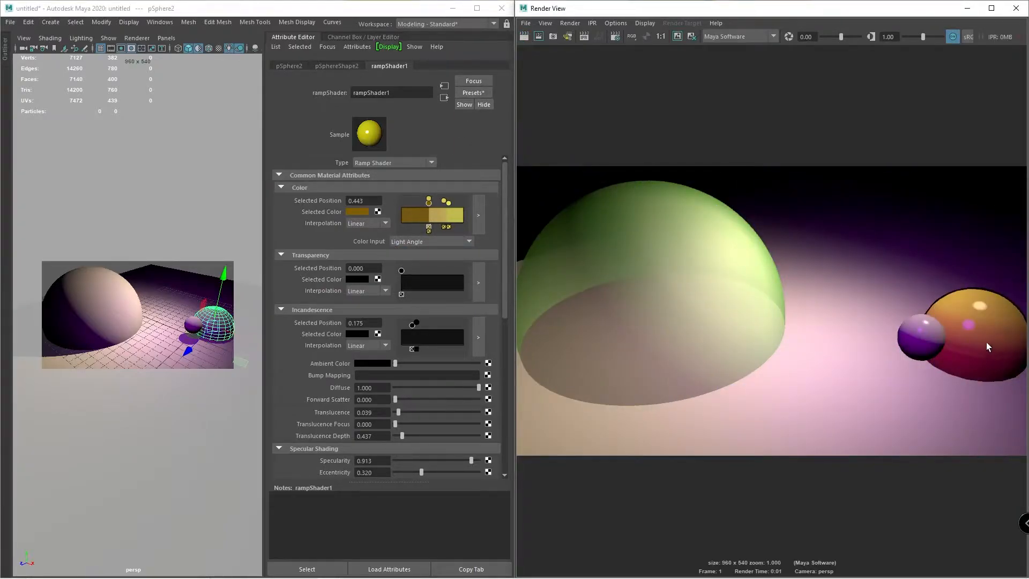
- Set the ramp shader's color input to Normalized Brightness and render the scene
left_click(416, 243)
left_click(421, 285)
left_click(538, 37)
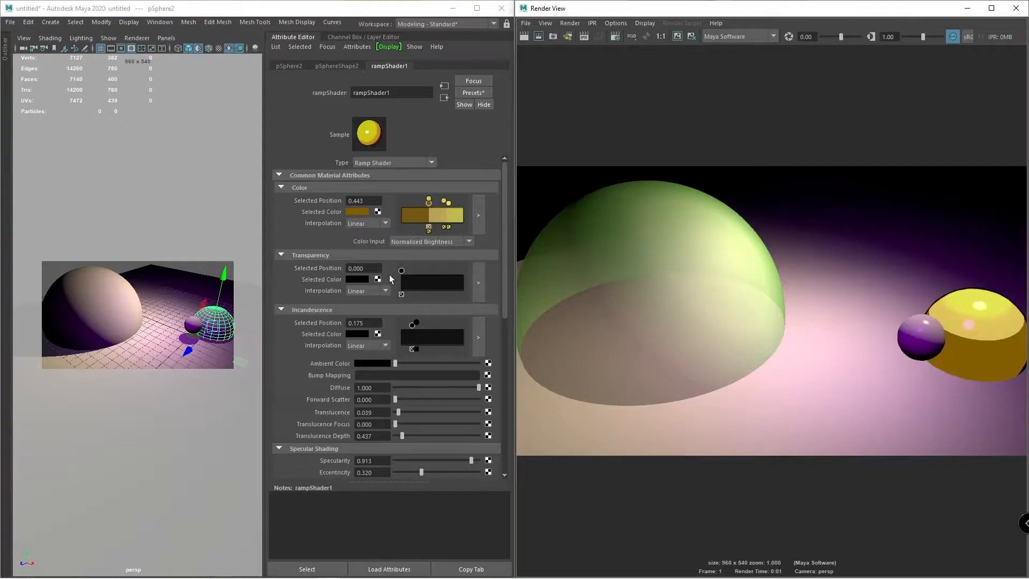
- Make the ramp shader's transparency color white by lowering saturation to 0.000 and raising the value, and render
mouse_move(402, 272)
left_mouse_down()
mouse_move(413, 273)
mouse_move(398, 274)
left_mouse_up()
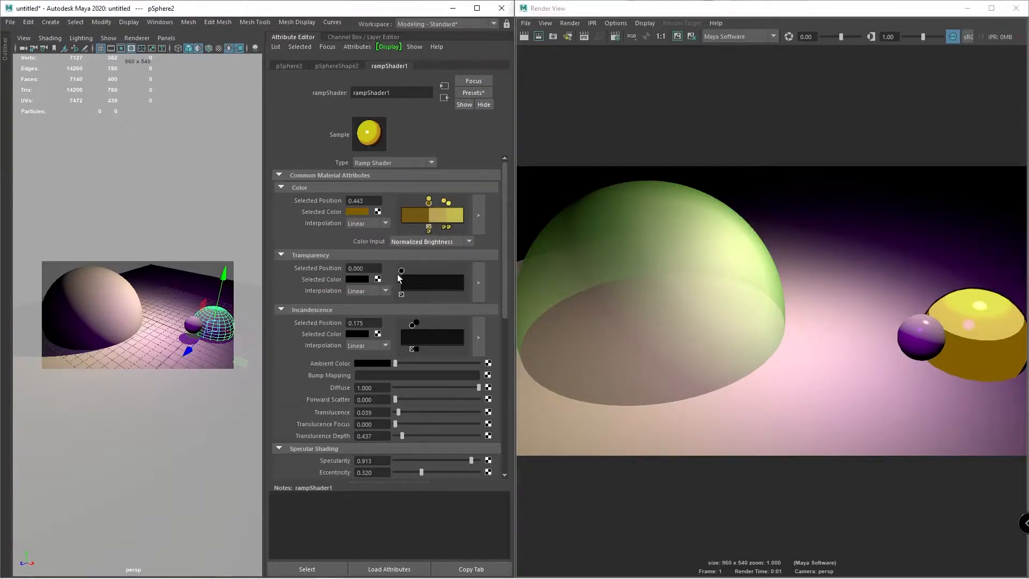
left_click(354, 278)
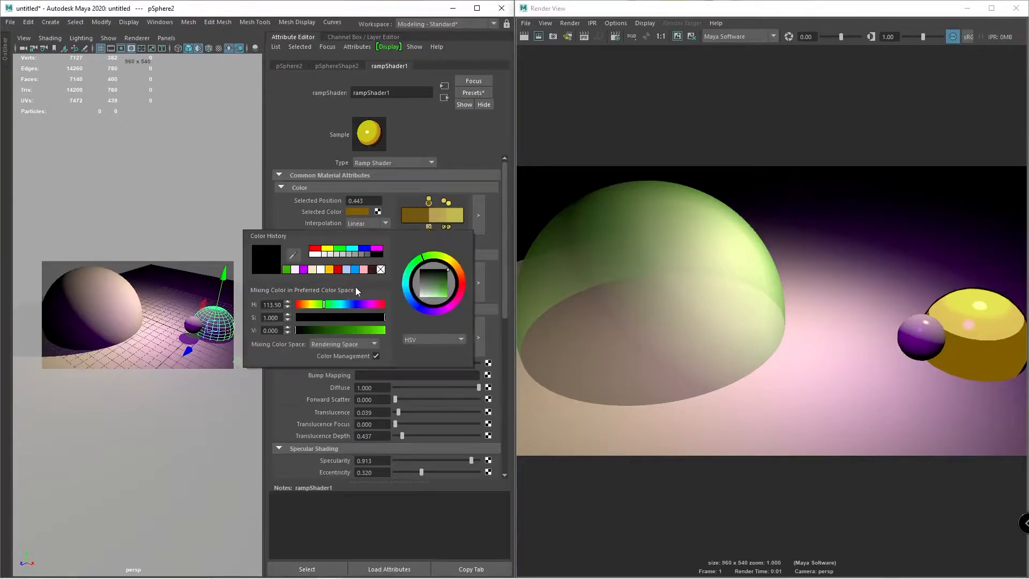
left_click_drag(335, 319, 251, 324)
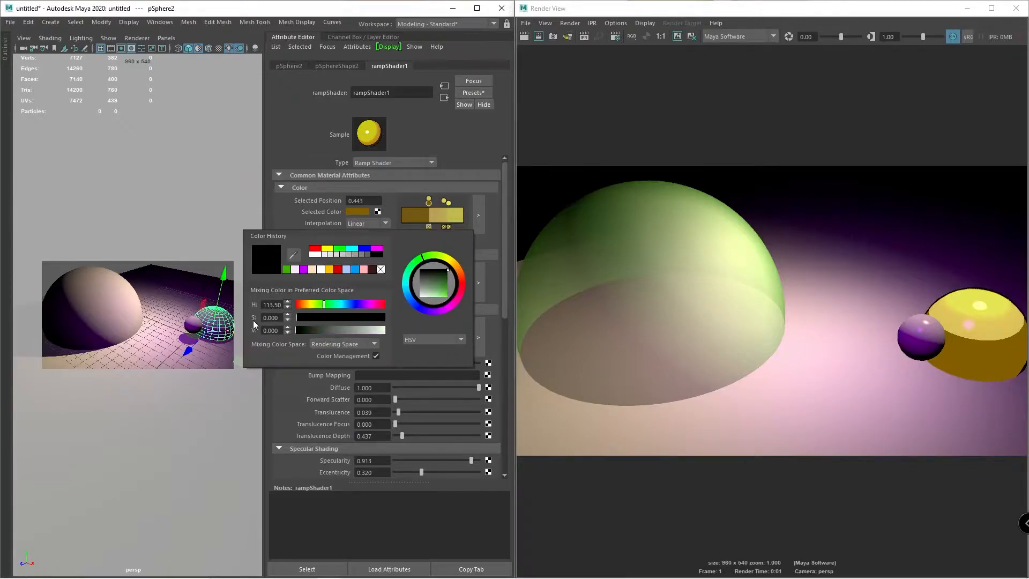
left_click_drag(349, 327, 390, 330)
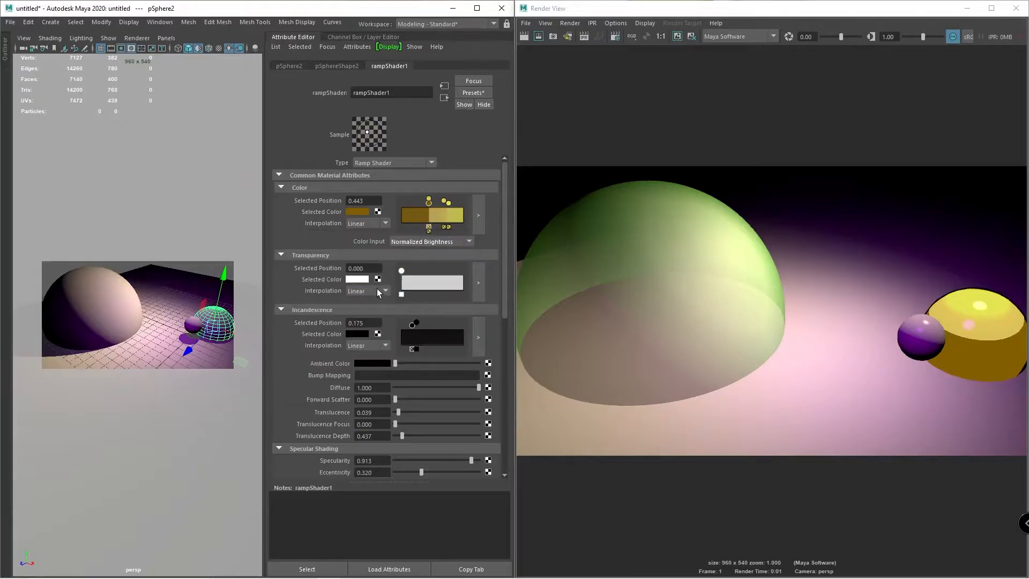
left_click(522, 41)
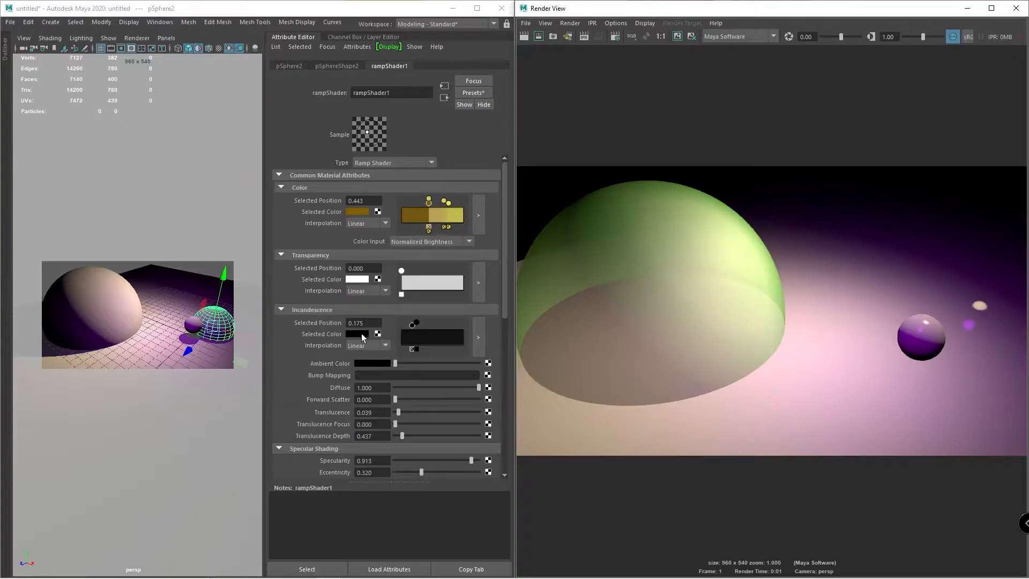
- Return the ramp shader's transparency to black, make its incandescence green with the black stop at position 0.713, slightly raise ambient color, and render the changes
left_click(360, 279)
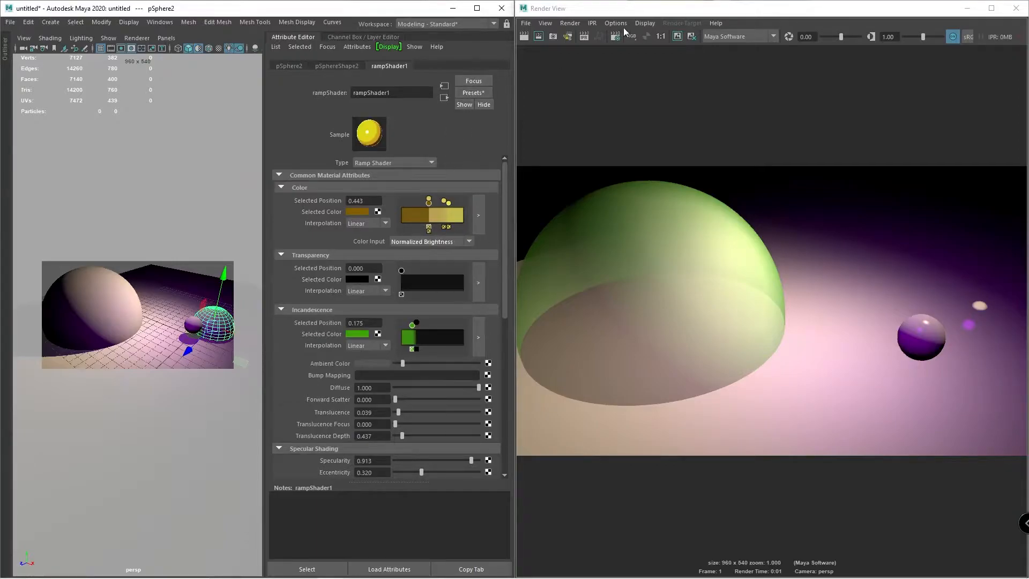
left_click(523, 36)
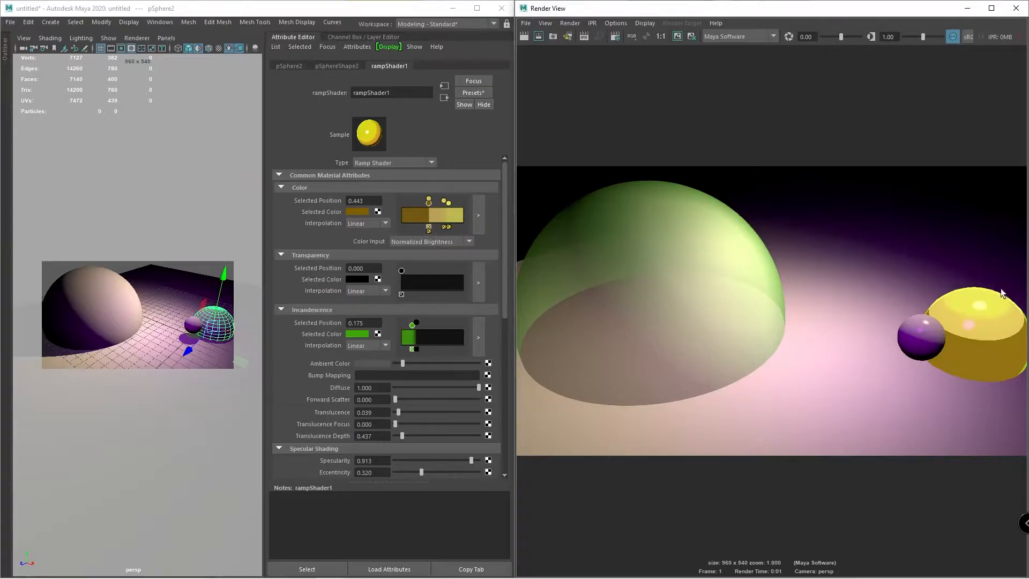
left_click_drag(417, 323, 446, 325)
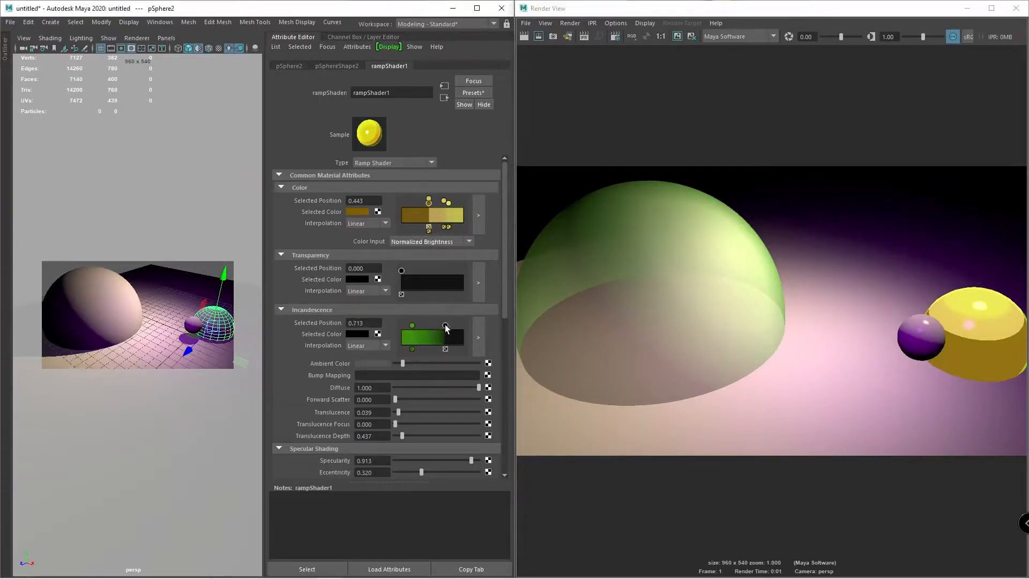
left_click(523, 37)
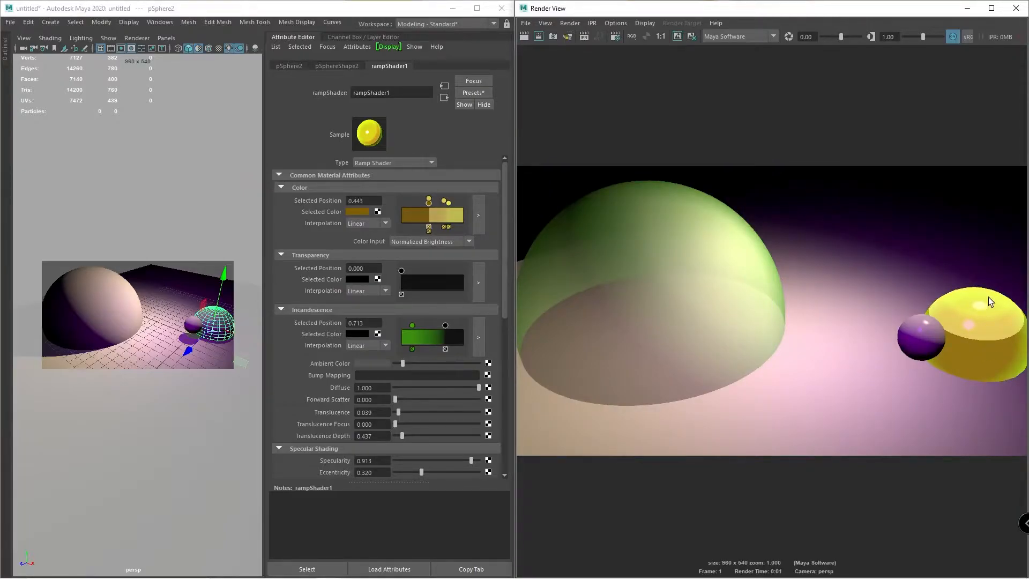
- Lower the ramp shader's ambient color to black and look through its specular, reflectivity and environment attributes
left_click_drag(403, 364, 381, 379)
scroll(406, 362, "down", 6)
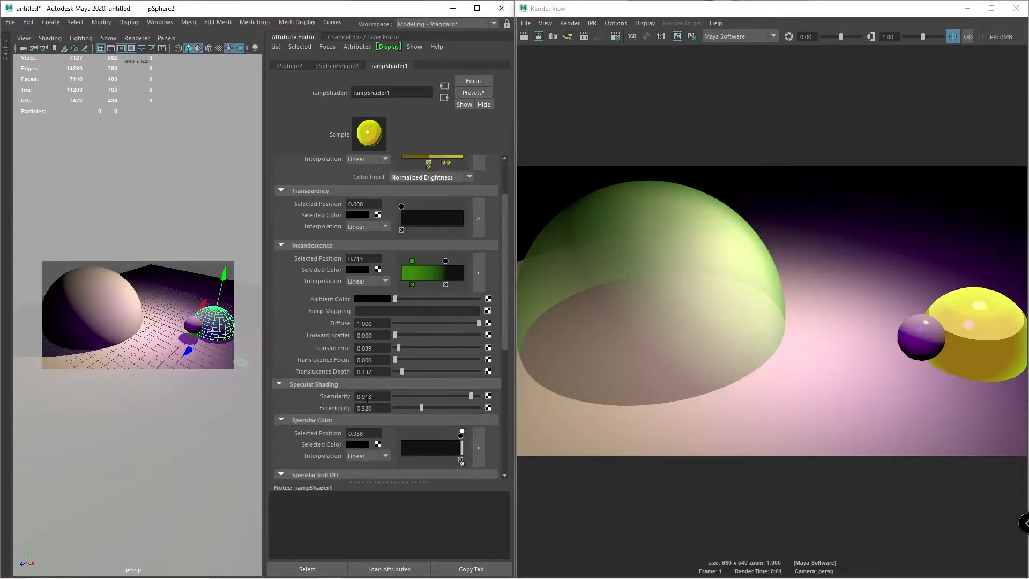
scroll(406, 362, "down", 1)
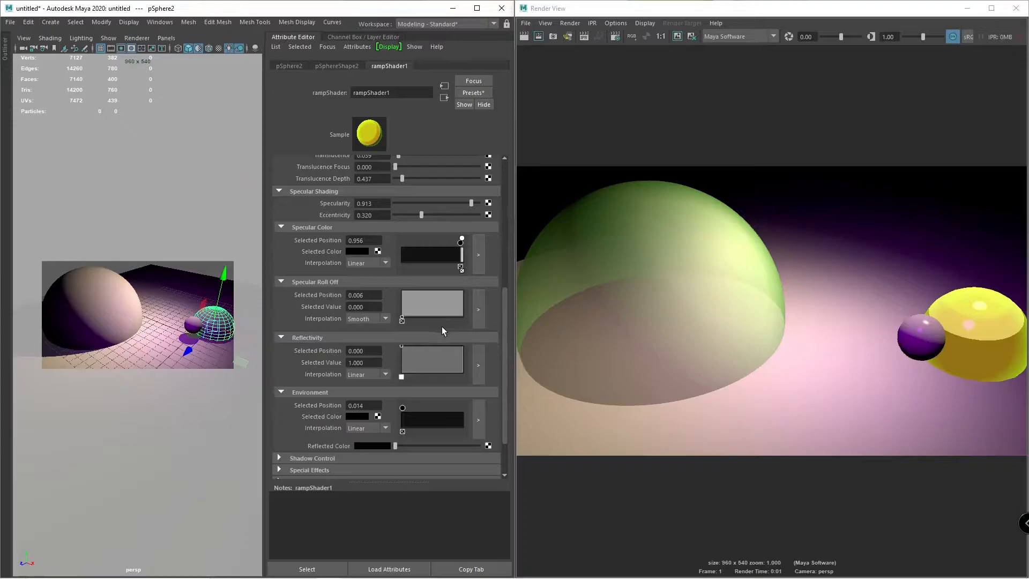
- Add a point to the ramp shader's specular roll off at position 0.539 with value 0.440, and render the scene
left_click(437, 308)
left_click_drag(437, 318, 434, 304)
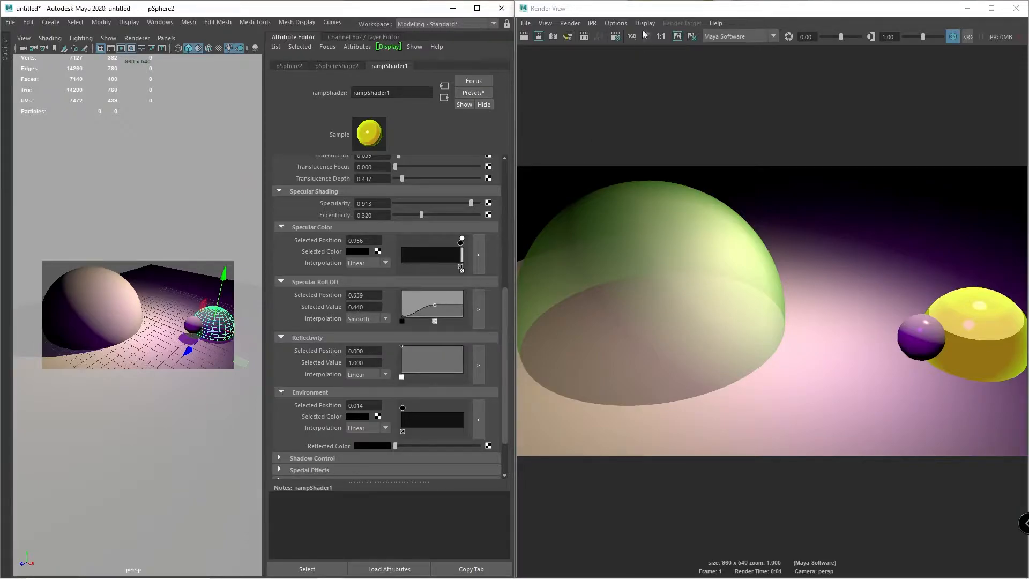
left_click(524, 35)
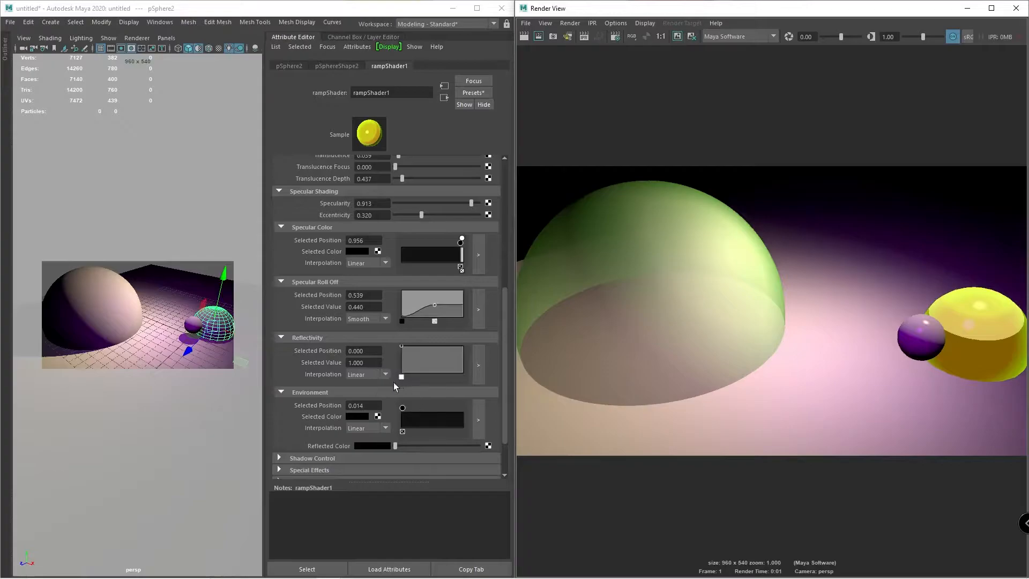
- Expand the ramp shader's Shadow Control settings and look through them and the remaining attribute sections
scroll(395, 386, "down", 1)
scroll(386, 390, "down", 1)
left_click(304, 402)
scroll(390, 407, "down", 1)
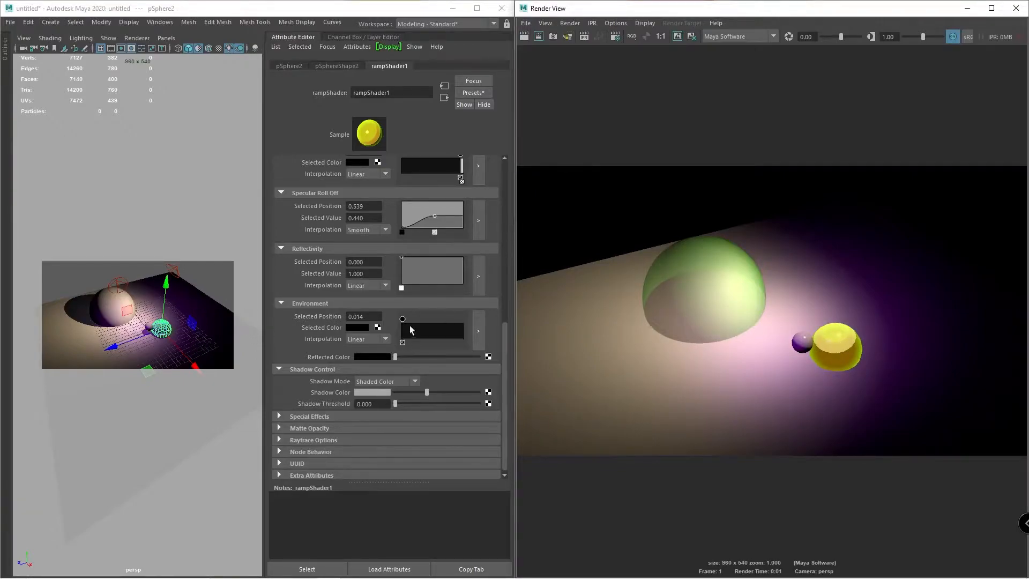
scroll(385, 356, "down", 1)
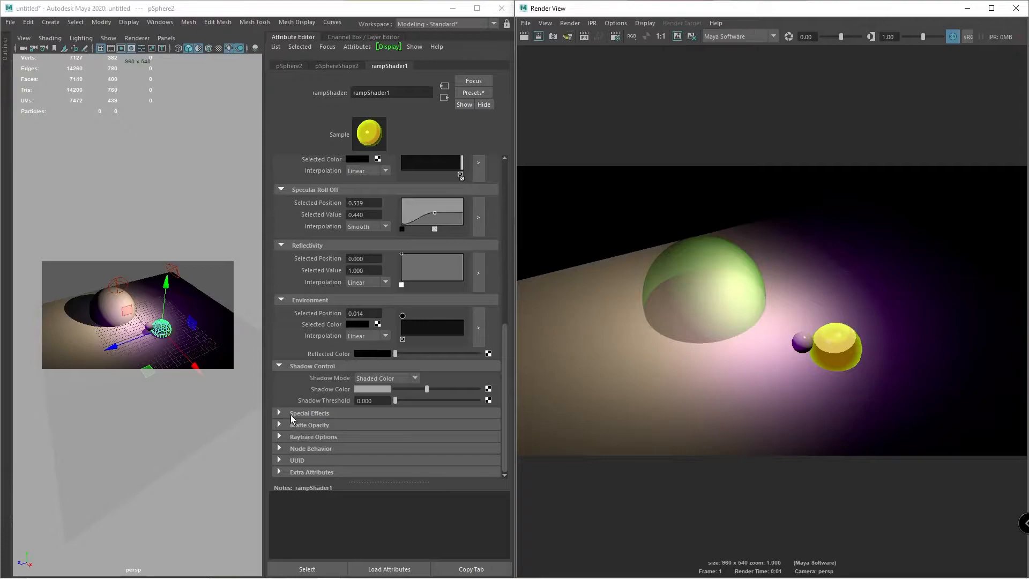
- Close the Render View and maximize the main Maya window
scroll(134, 312, "up", 5)
mouse_move(134, 311)
left_mouse_down("alt")
mouse_move(190, 298)
mouse_move(167, 321)
mouse_move(177, 317)
mouse_move(146, 310)
left_mouse_up("alt")
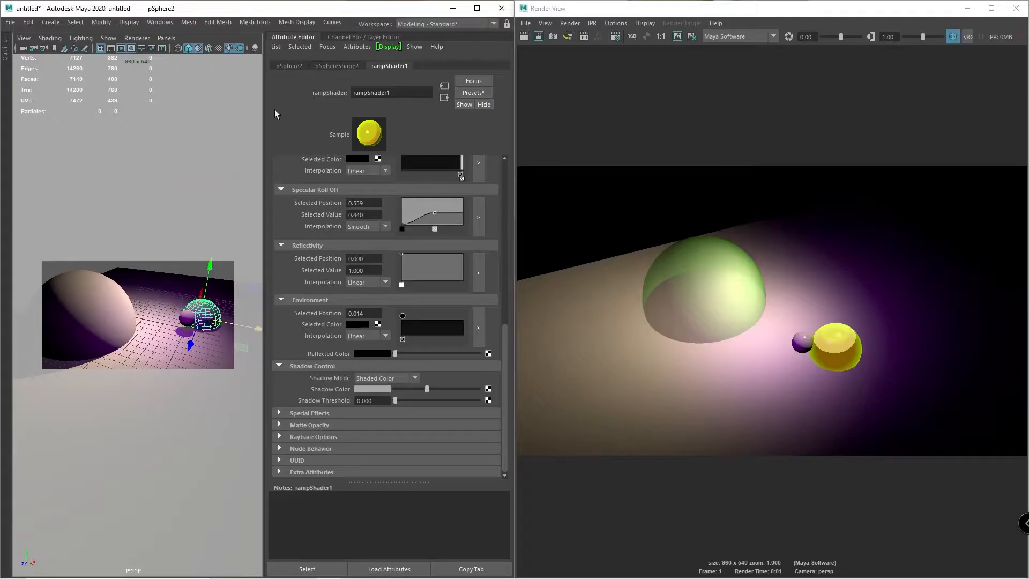
left_click(1015, 8)
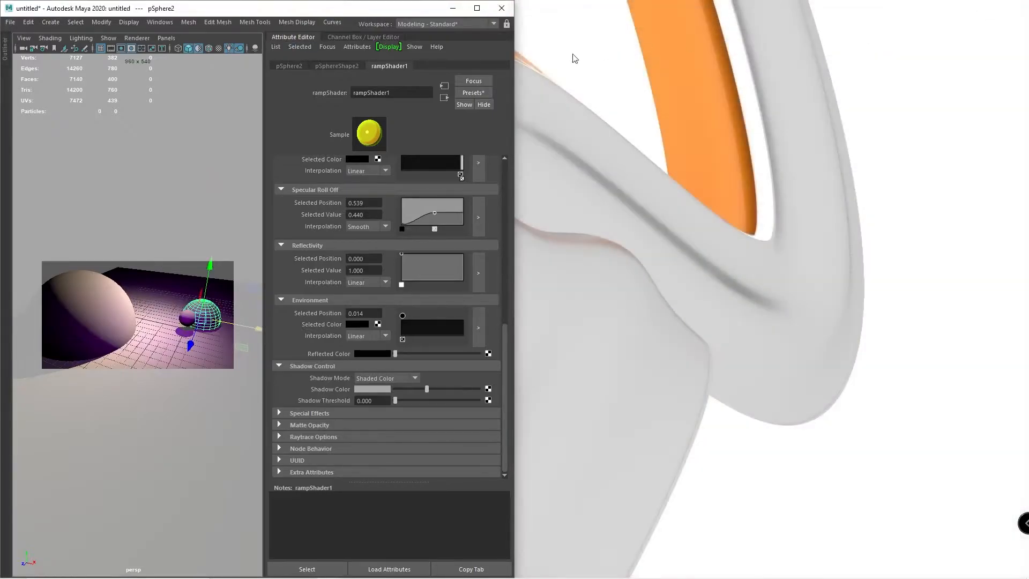
double_click(349, 10)
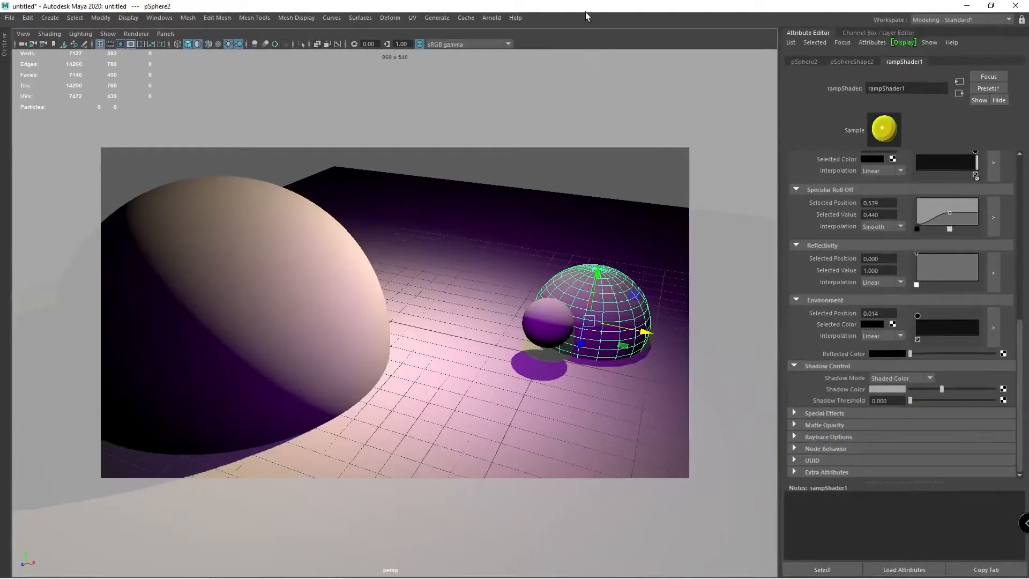
- Delete the three spheres and the ground plane from the scene
scroll(345, 278, "down", 4)
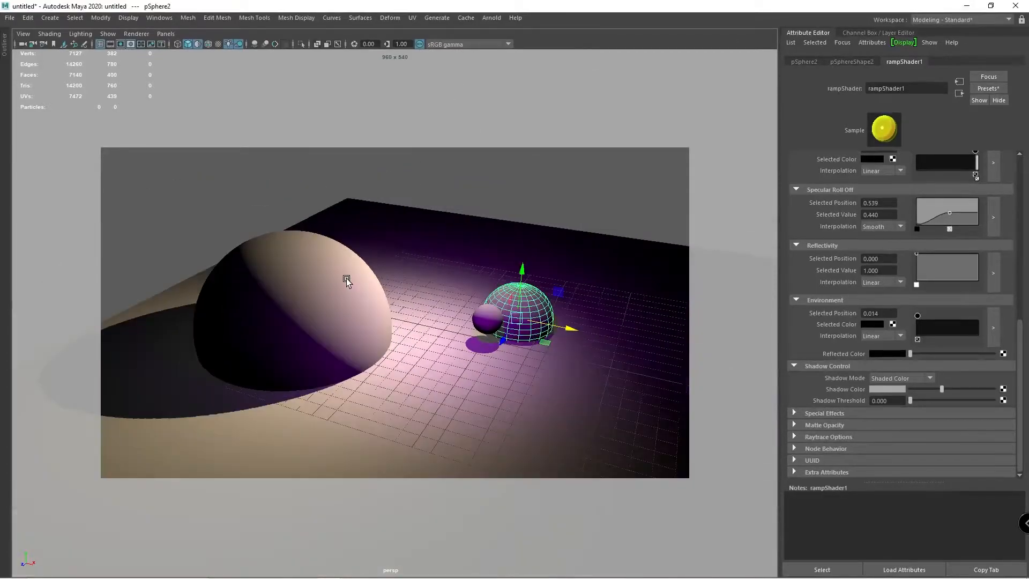
middle_click_drag(425, 318, 392, 306, "alt")
scroll(392, 306, "down", 2)
left_click_drag(392, 309, 408, 307, "alt")
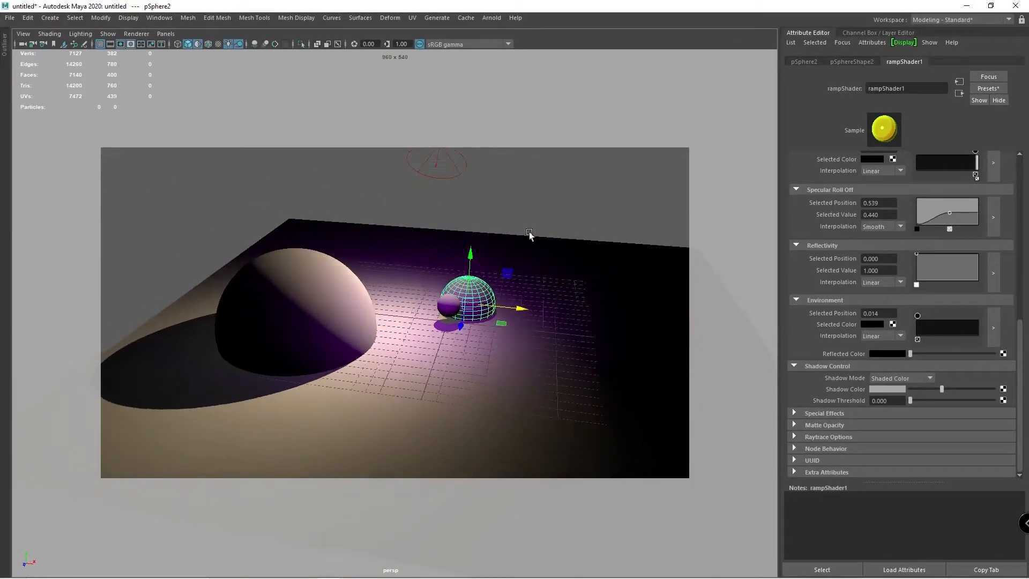
left_click_drag(488, 242, 122, 351)
key("Delete")
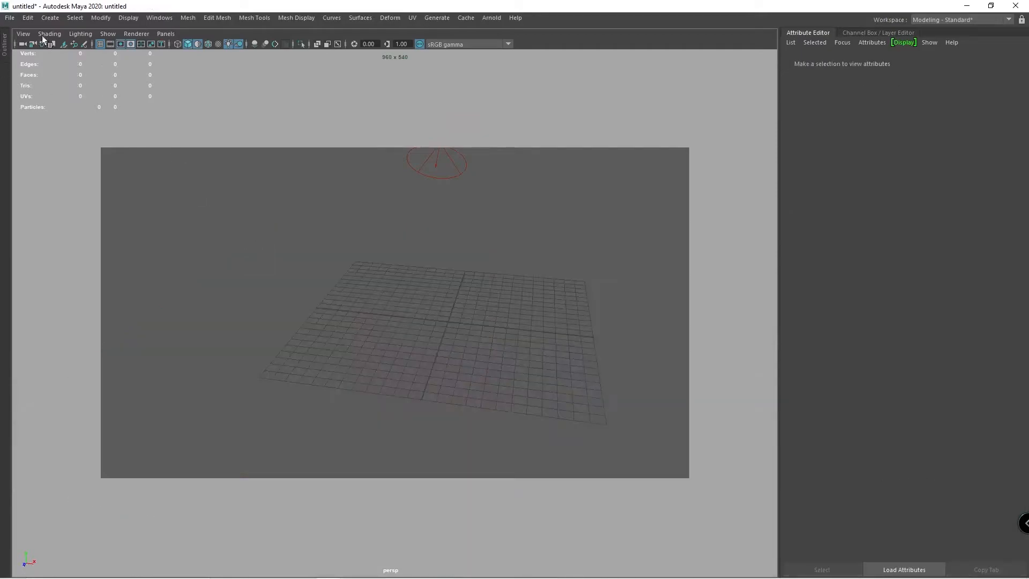
- Open the scene file Scene_Mod_Kit_Re_Scaled.mb and look over its buildings and props
left_click(9, 18)
mouse_move(101, 355)
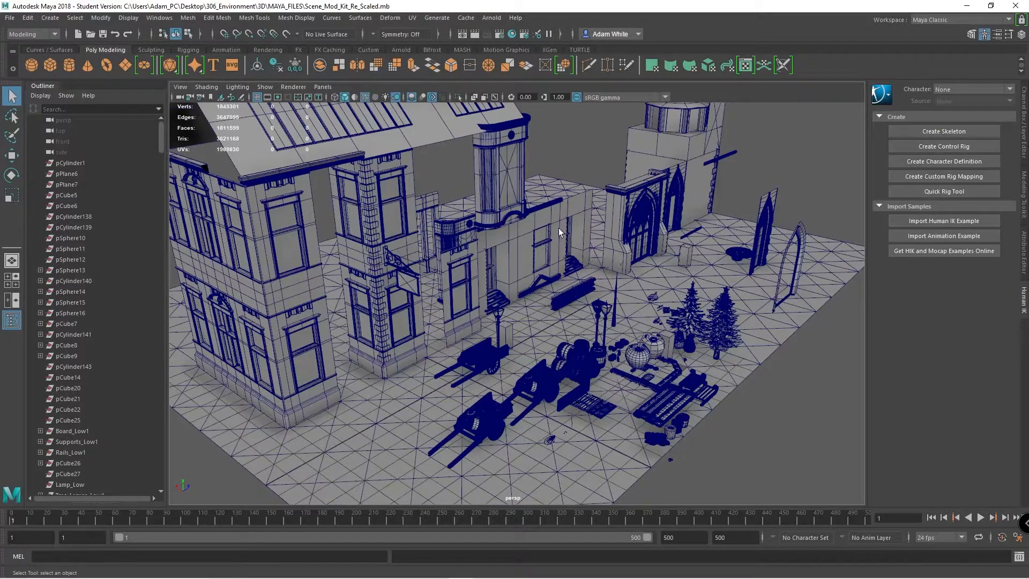
scroll(539, 233, "down", 3)
left_click_drag(539, 236, 566, 247, "alt")
scroll(532, 245, "up", 4)
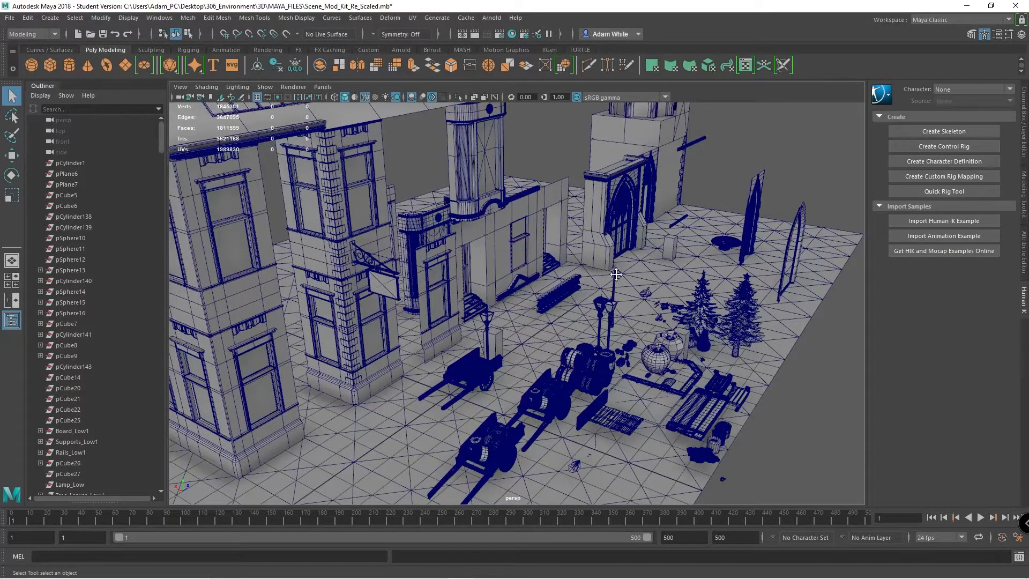
middle_click_drag(616, 274, 530, 241, "alt")
scroll(534, 231, "up", 4)
- Examine the environment kit from several angles, moving in from the buildings to the carts and barrels
left_click(377, 98)
left_click(378, 97)
left_click_drag(504, 250, 571, 253, "alt")
scroll(486, 207, "down", 4)
left_click_drag(561, 202, 525, 204, "alt")
scroll(490, 263, "up", 4)
left_click_drag(492, 257, 525, 209, "alt")
middle_click_drag(525, 209, 521, 88, "alt")
left_click_drag(520, 267, 502, 276, "alt")
scroll(492, 322, "up", 4)
- Select the middle cart's base mesh, CartBase_Low, and examine the cart and the surrounding props up close
left_click(514, 306)
scroll(514, 303, "down", 4)
scroll(507, 279, "up", 2)
scroll(501, 284, "up", 3)
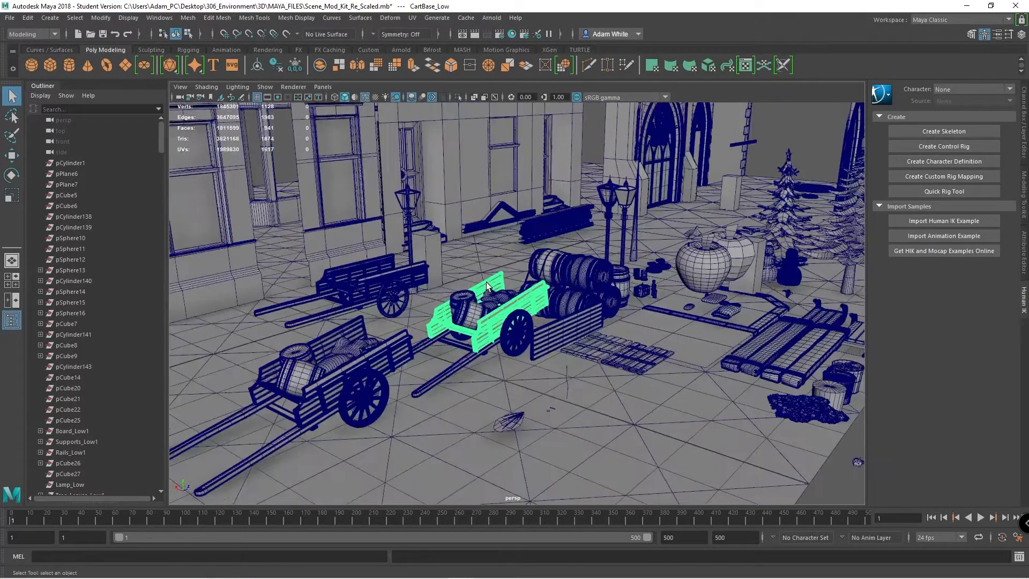
middle_click_drag(501, 301, 482, 340, "alt")
left_click_drag(482, 340, 505, 317, "alt")
scroll(506, 317, "up", 3)
middle_click_drag(505, 321, 476, 310, "alt")
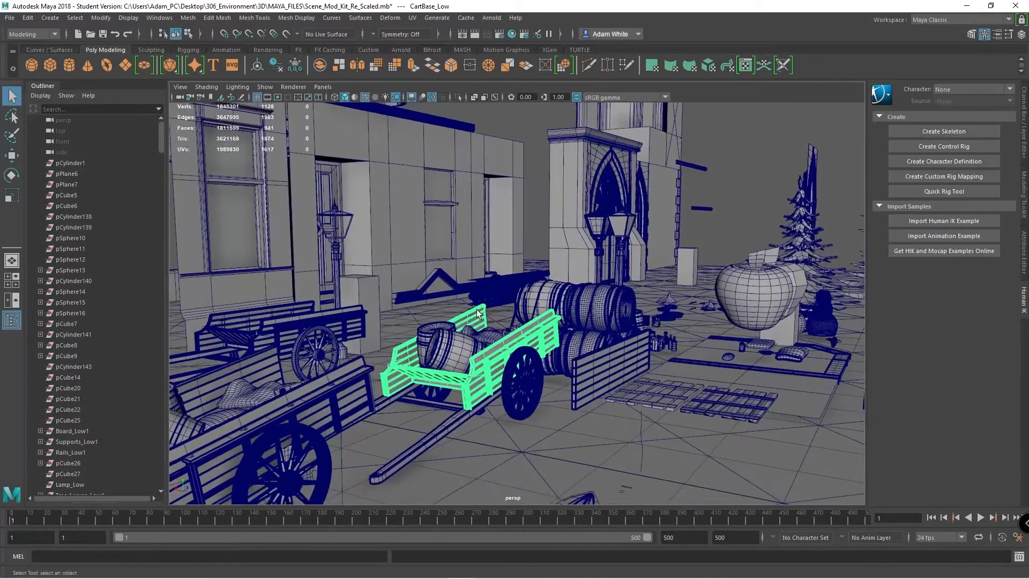
- Create a camera and move it above the carts in front of the buildings
left_click_drag(479, 343, 485, 302, "alt")
middle_click_drag(485, 303, 467, 309, "alt")
left_click_drag(467, 310, 458, 321, "alt")
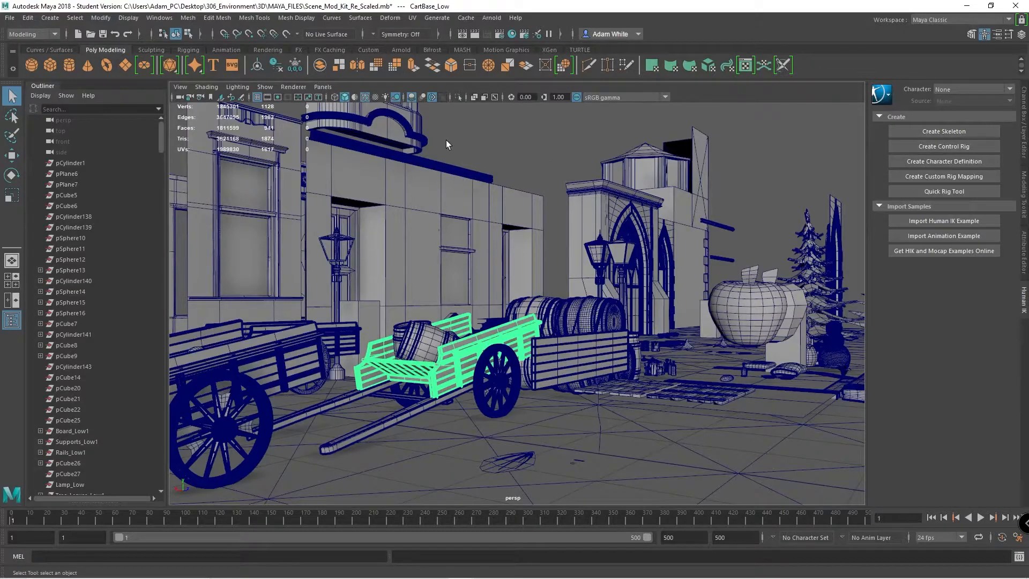
scroll(427, 260, "down", 6)
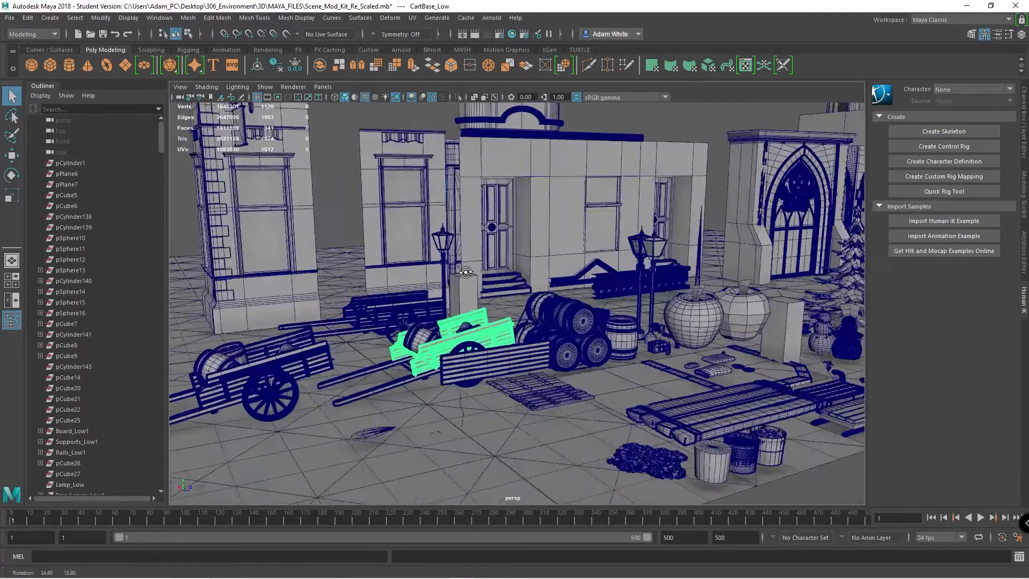
scroll(450, 253, "up", 2)
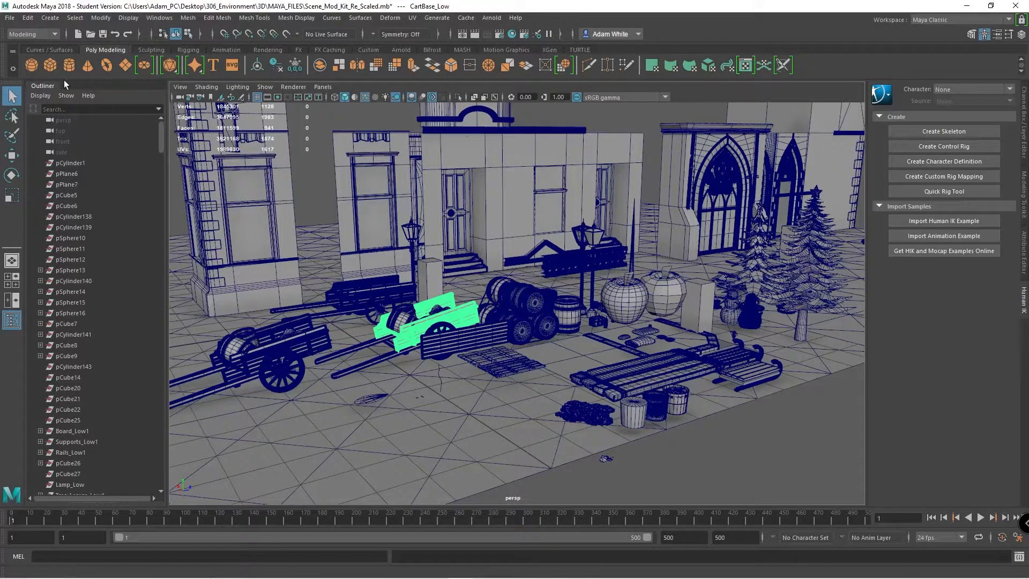
left_click(268, 50)
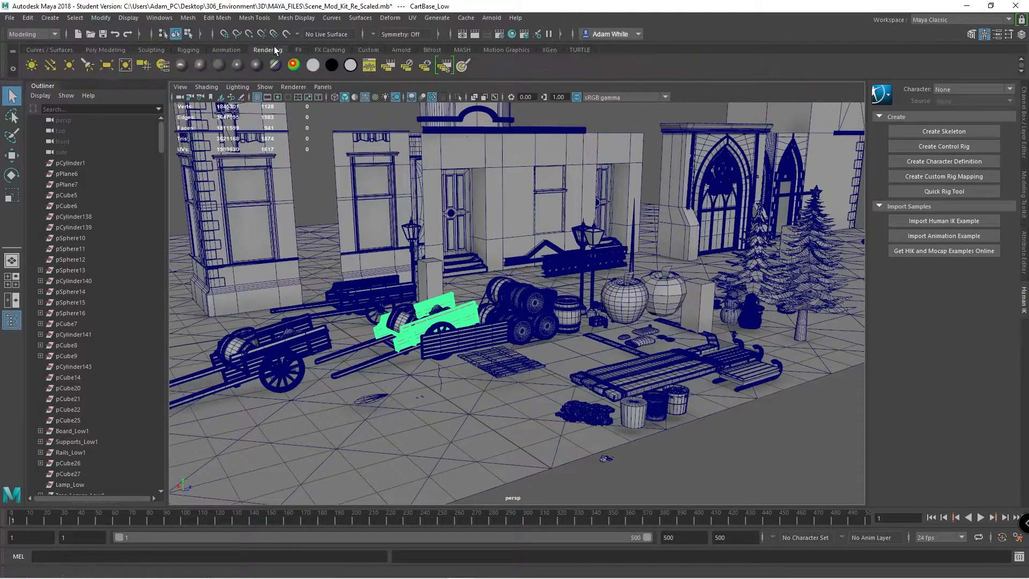
left_click(146, 65)
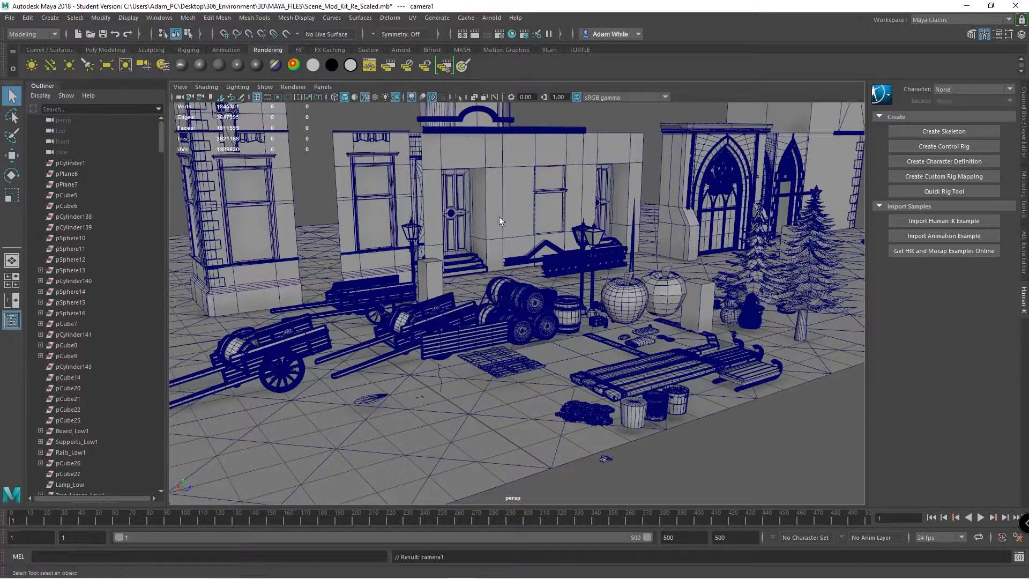
key("w")
left_click_drag(321, 222, 383, 206)
key("r")
key("w")
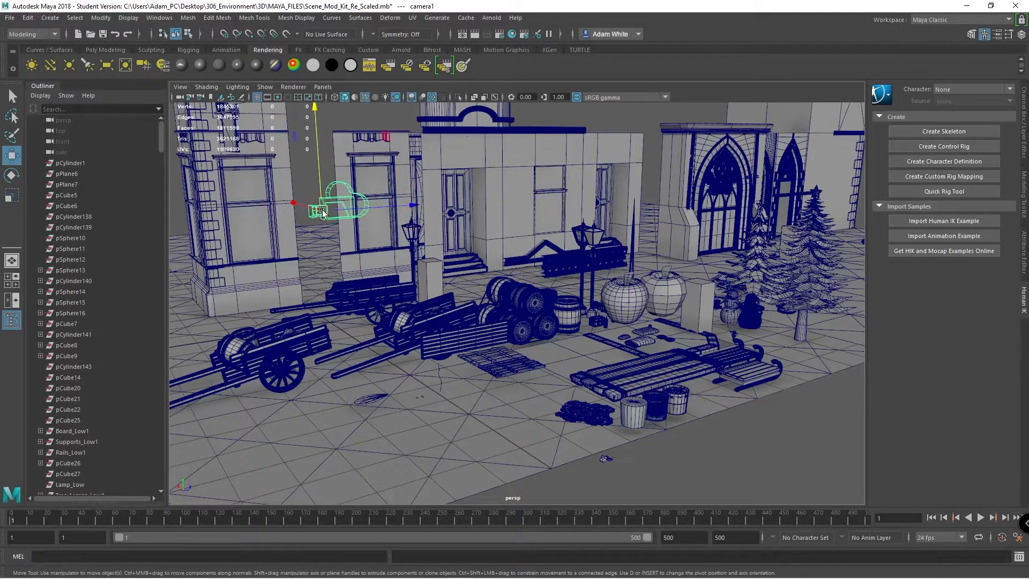
- Look through camera1 in the viewport and frame the carts, barrels and arched building from a low angle
left_click(322, 87)
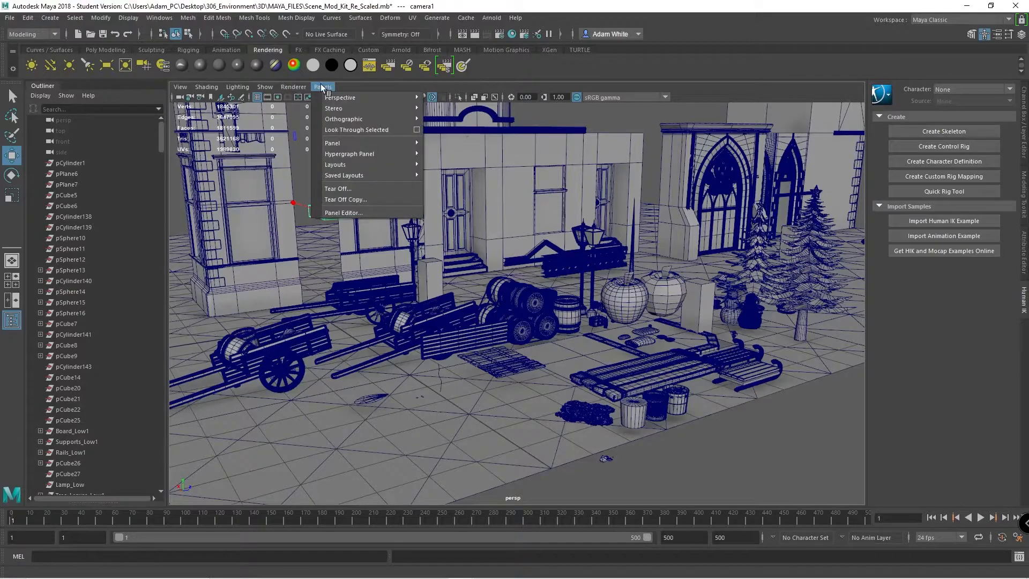
mouse_move(369, 98)
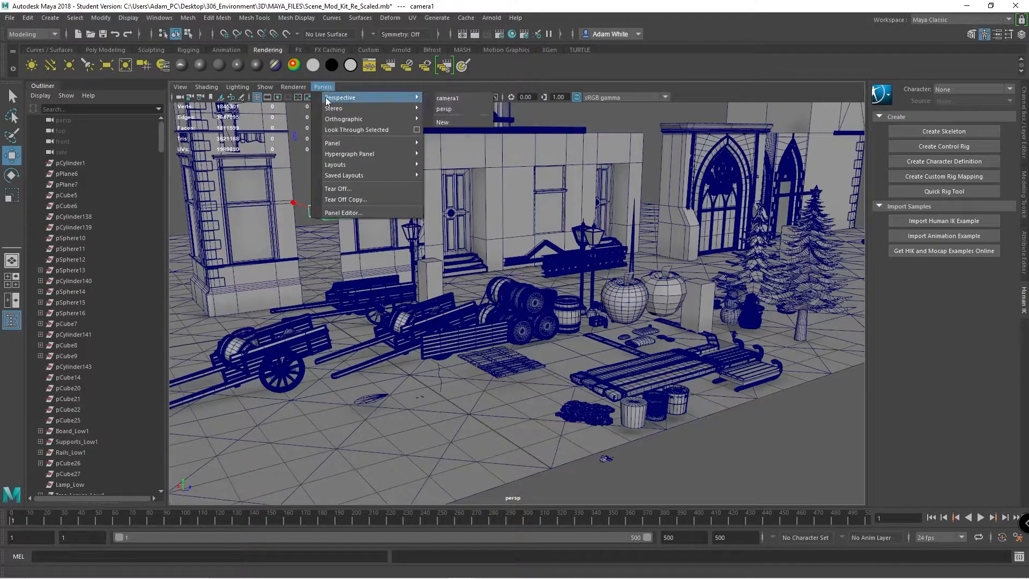
left_click(456, 100)
left_click_drag(634, 257, 456, 311, "alt")
left_click_drag(355, 333, 492, 337, "alt")
middle_click_drag(492, 336, 444, 332, "alt")
- Narrow camera1's angle of view to 12.44 and reframe the shot on the barrels and street lamps
key("ctrl+a")
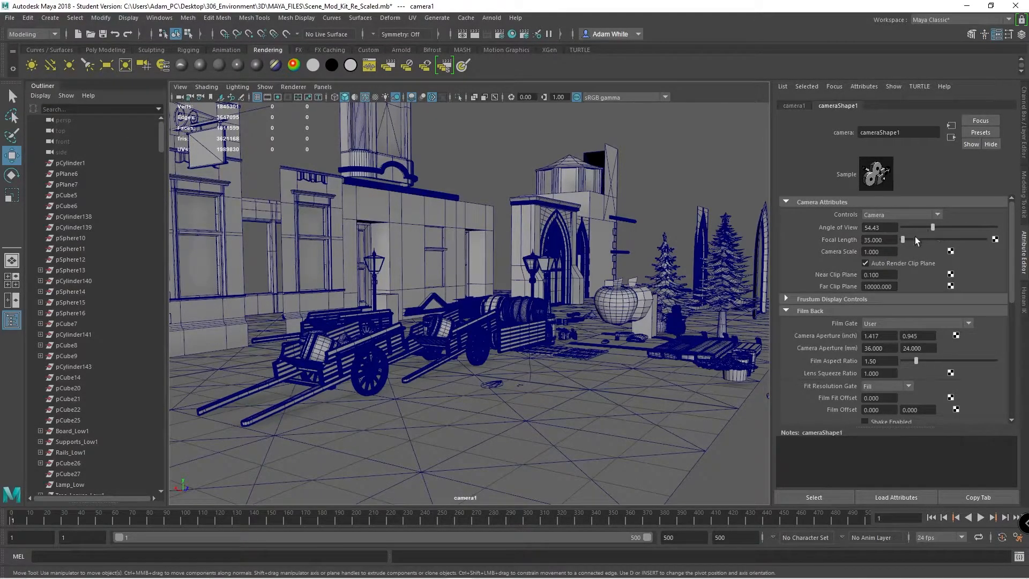
left_click_drag(933, 231, 908, 221)
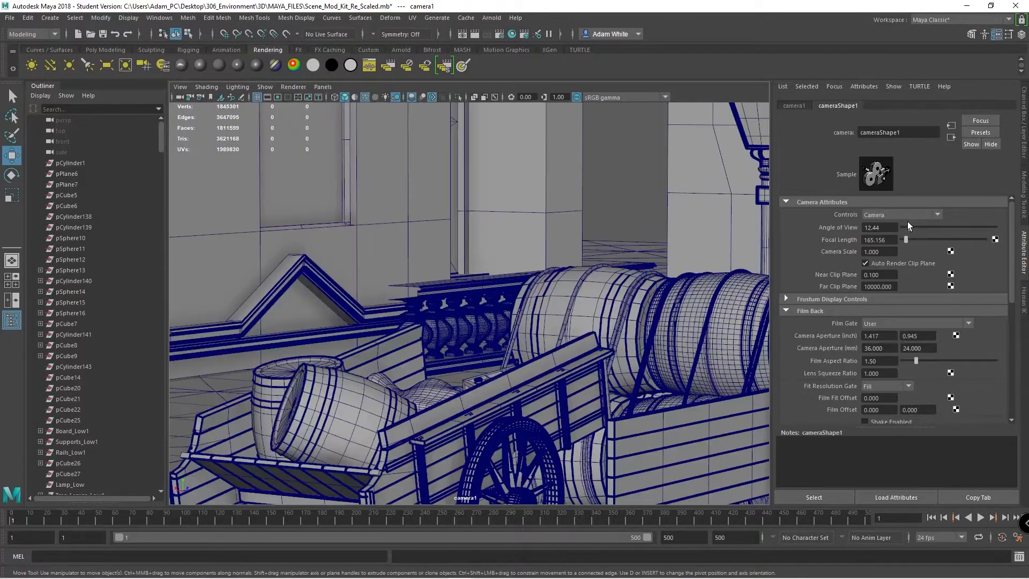
left_click_drag(748, 262, 577, 234, "alt")
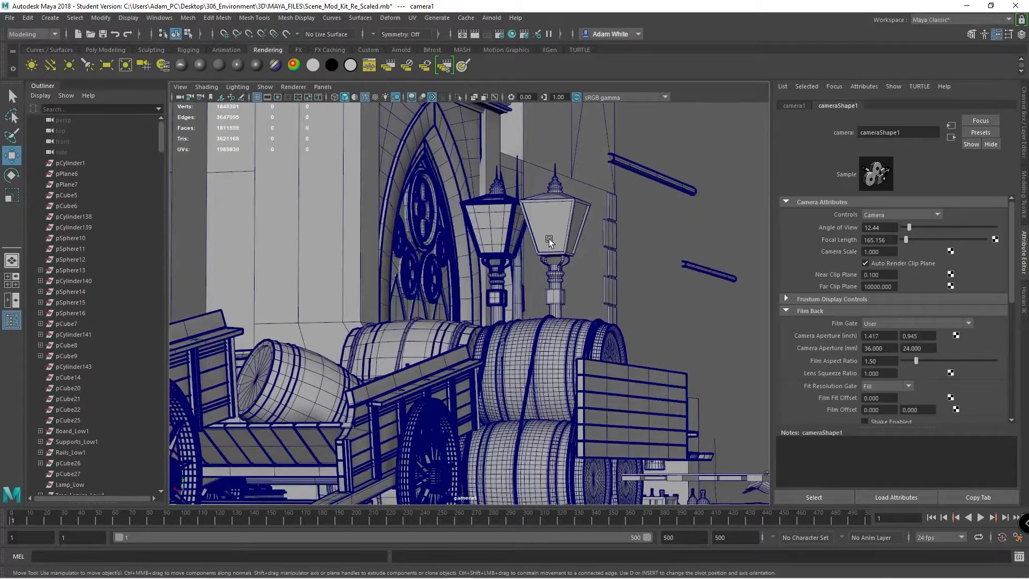
- Show the 1920 x 1080 resolution gate in the camera view
left_click(276, 98)
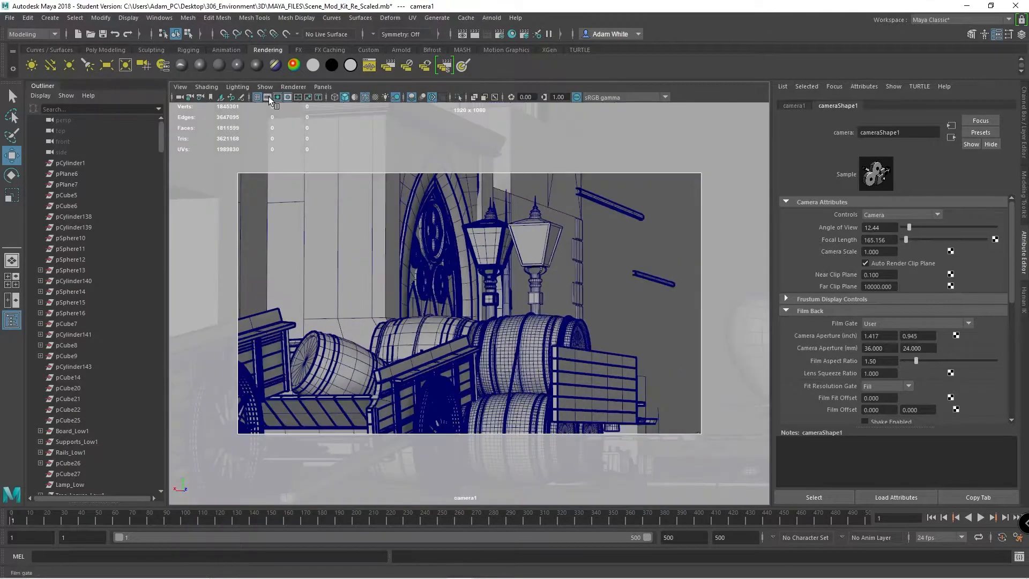
left_click(276, 98)
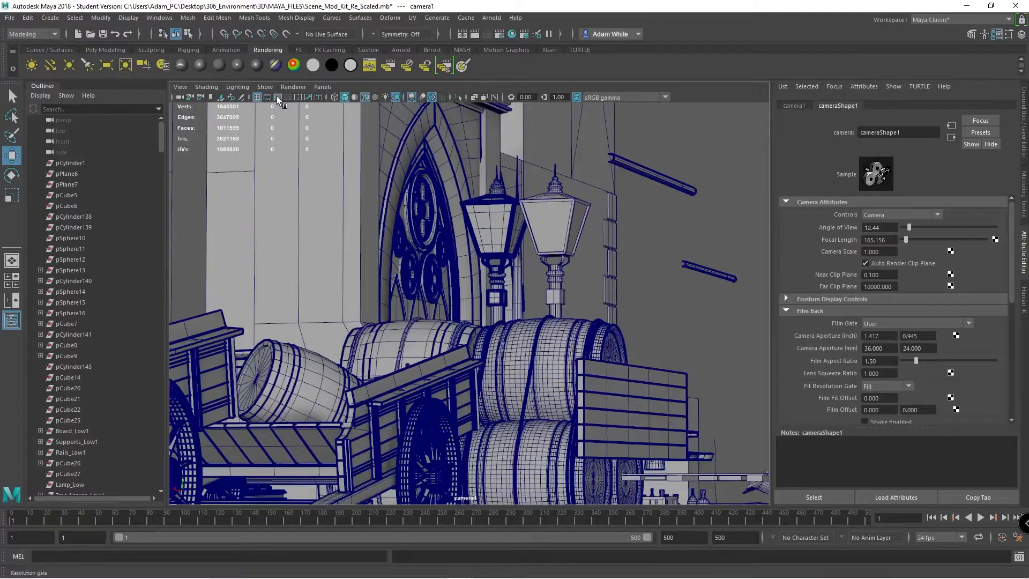
left_click(277, 97)
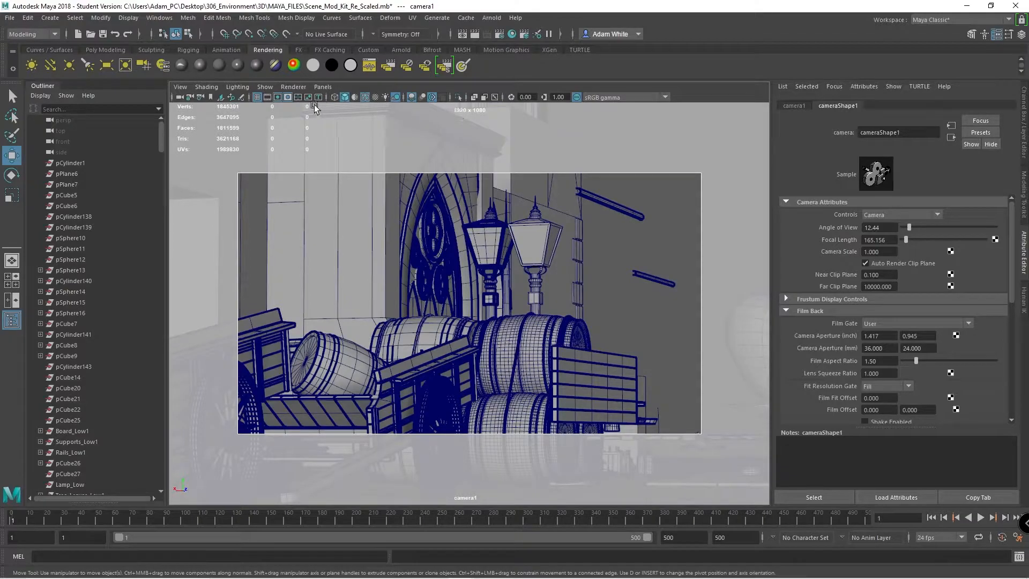
left_click(297, 97)
left_click(298, 97)
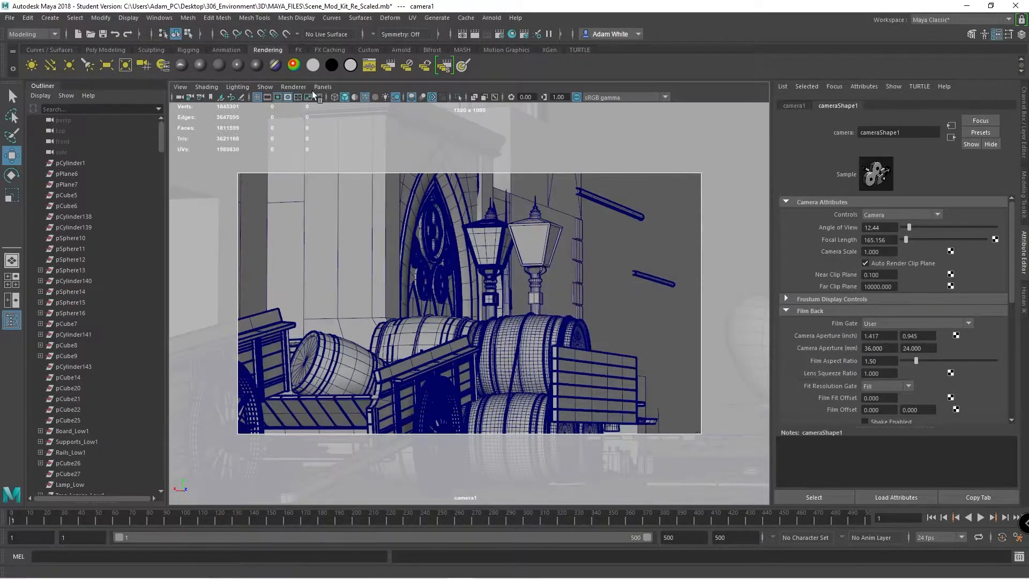
left_click(308, 98)
left_click(308, 98)
- Snap the program window to half of the screen and collapse the status line's icon groups to reach the render commands
left_click_drag(498, 7, 0, 47)
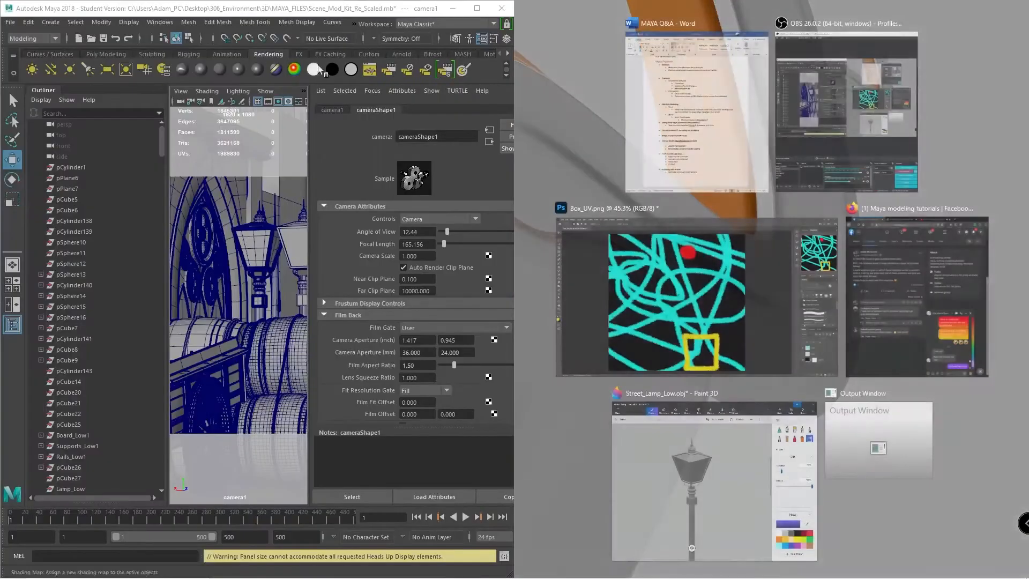
left_click(551, 31)
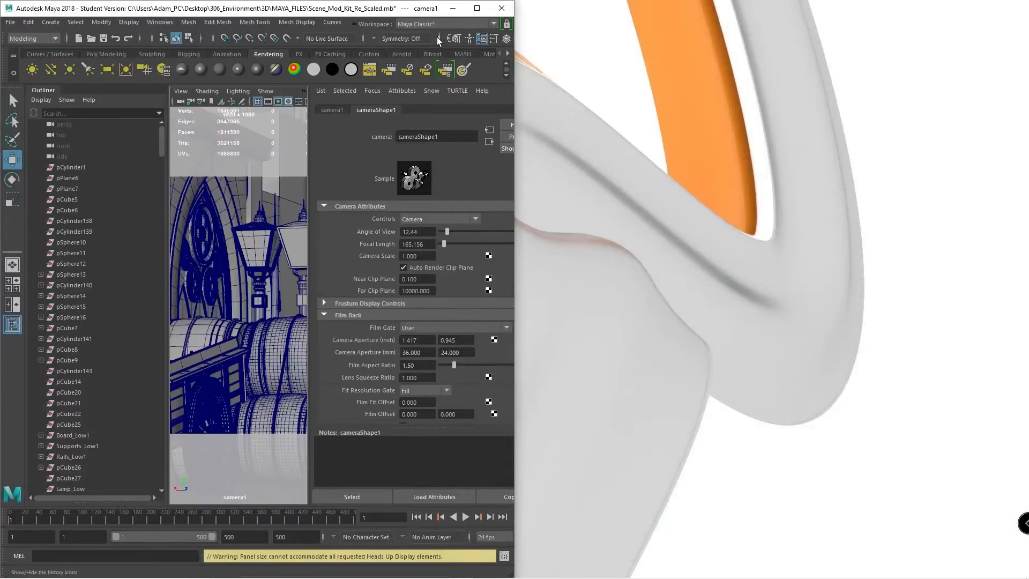
left_click(363, 37)
left_click(210, 37)
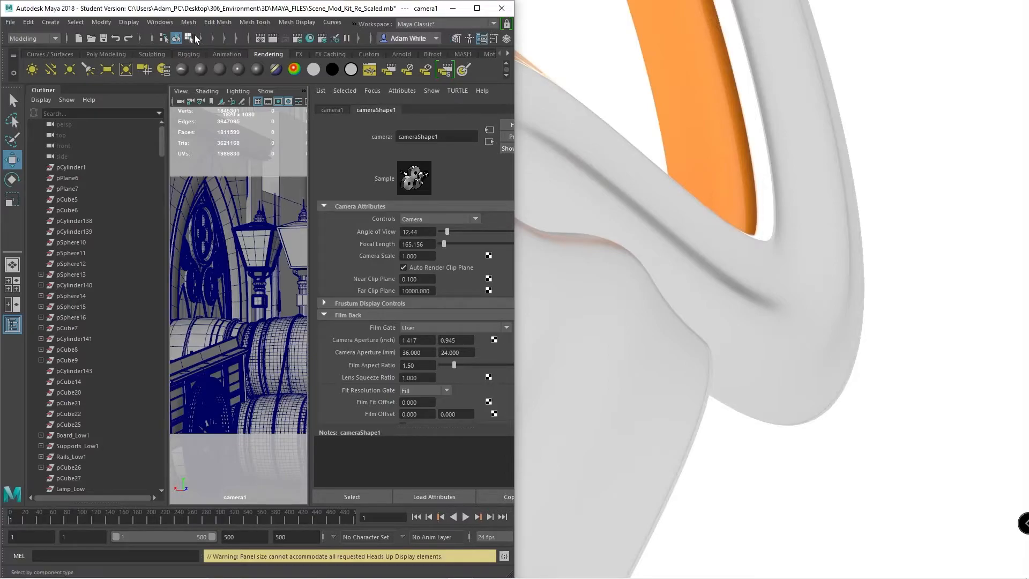
left_click(150, 39)
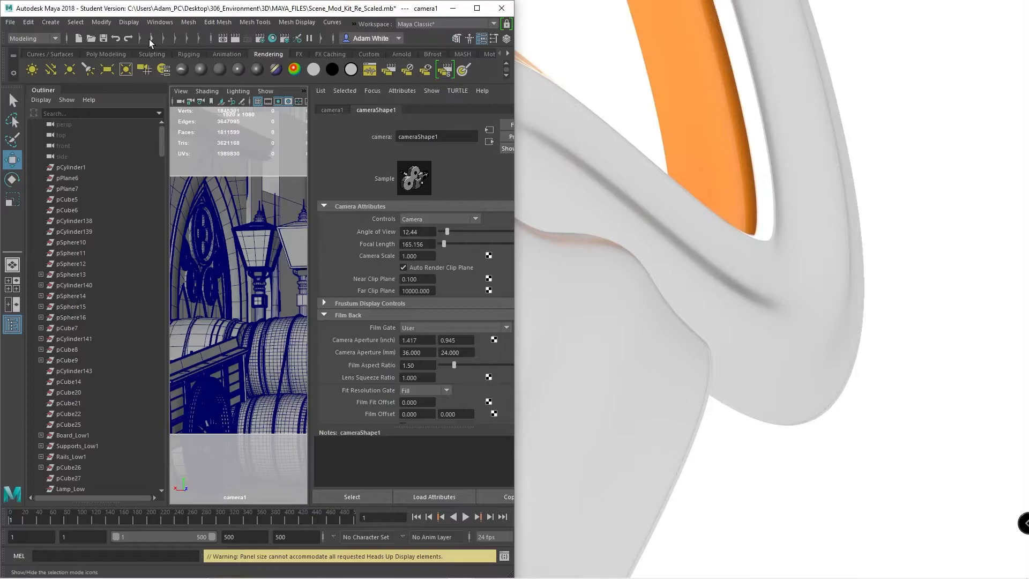
- Set the renderer to Maya Software in the render settings and render the camera1 view
left_click(259, 38)
left_click_drag(266, 101, 400, 158)
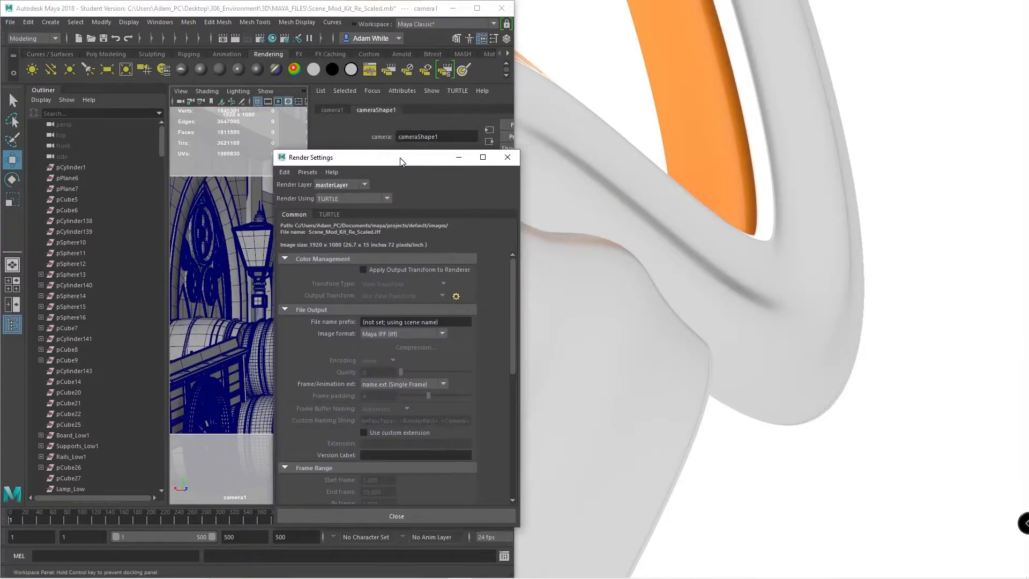
left_click(355, 24)
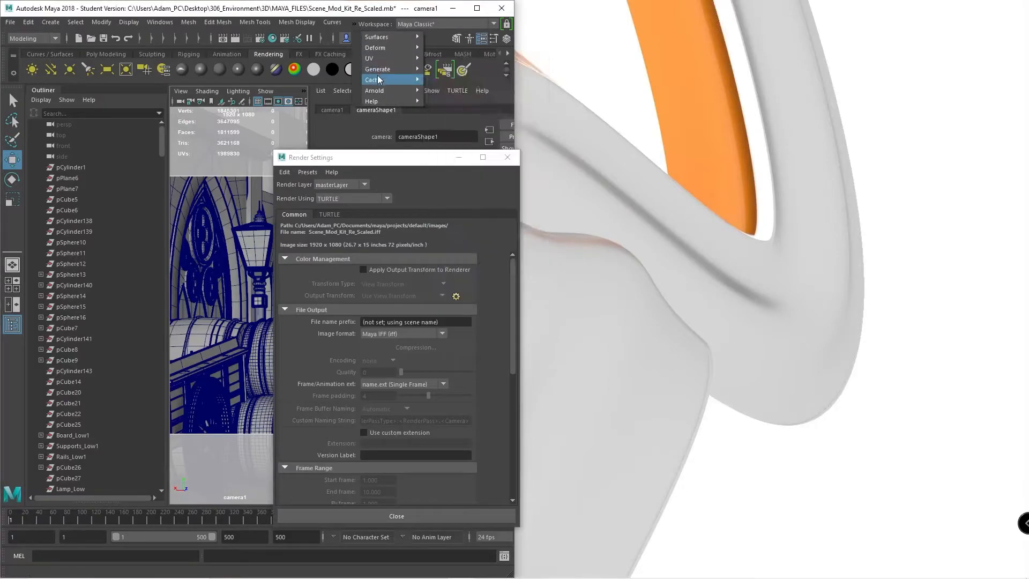
left_click(235, 38)
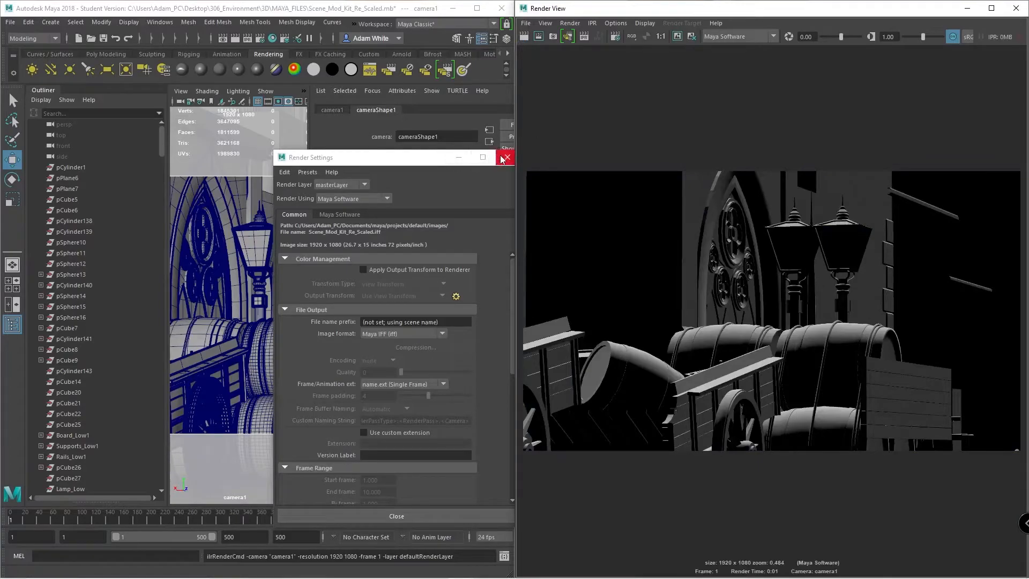
left_click_drag(402, 157, 423, 157)
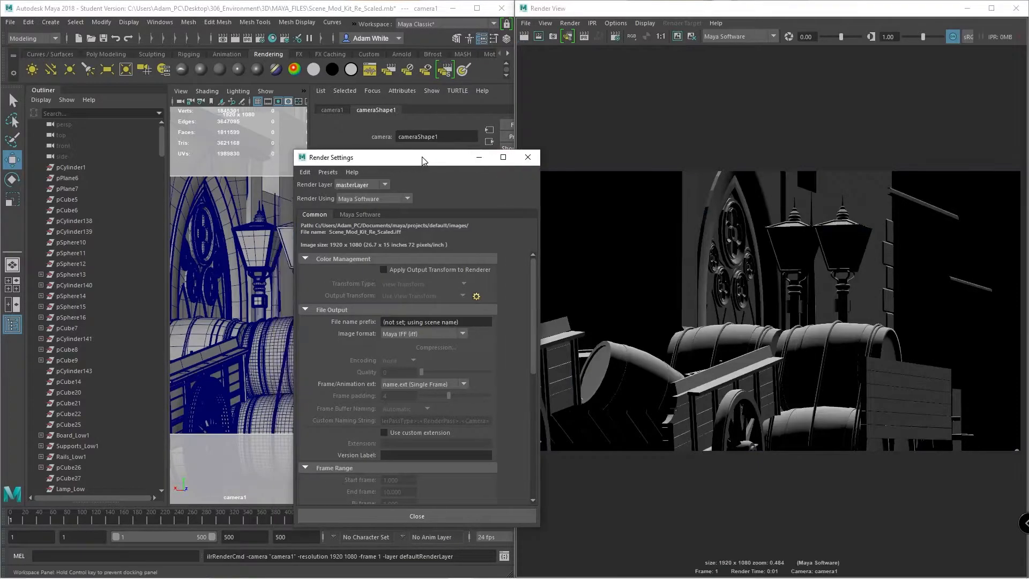
- Expand the viewport by hiding the surrounding interface and switch it back to the persp view of the scene
key("ctrl+space")
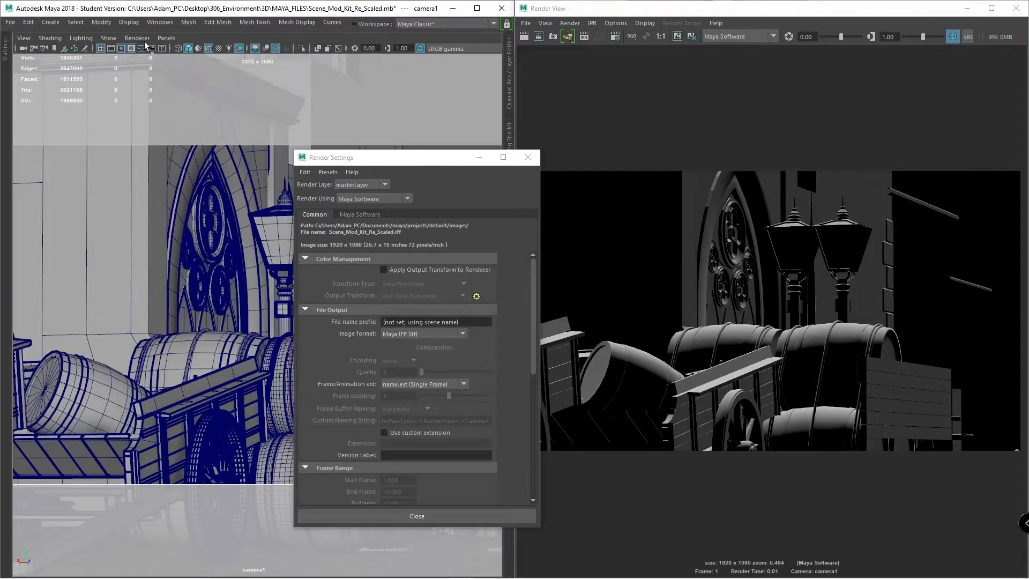
left_click(167, 37)
mouse_move(214, 49)
left_click(295, 60)
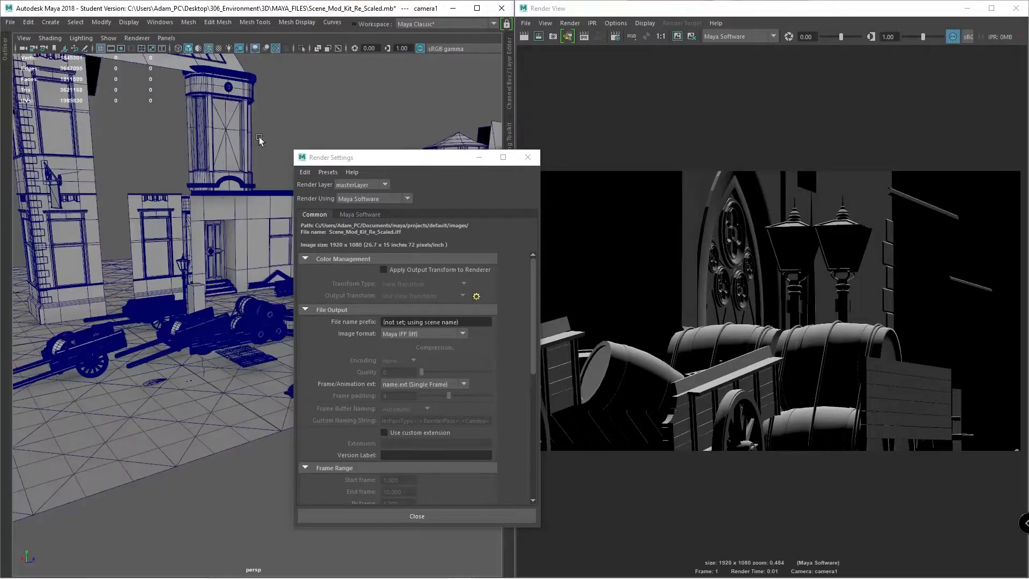
left_click_drag(187, 234, 201, 238, "alt")
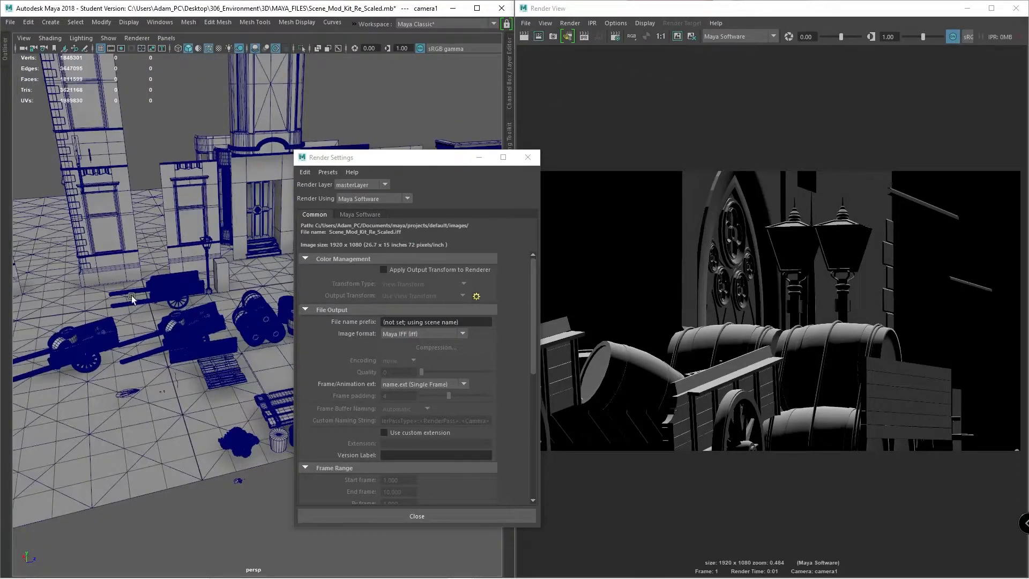
- Set camera1 as the renderable camera in the render settings and return to the rendered image
scroll(418, 407, "down", 3)
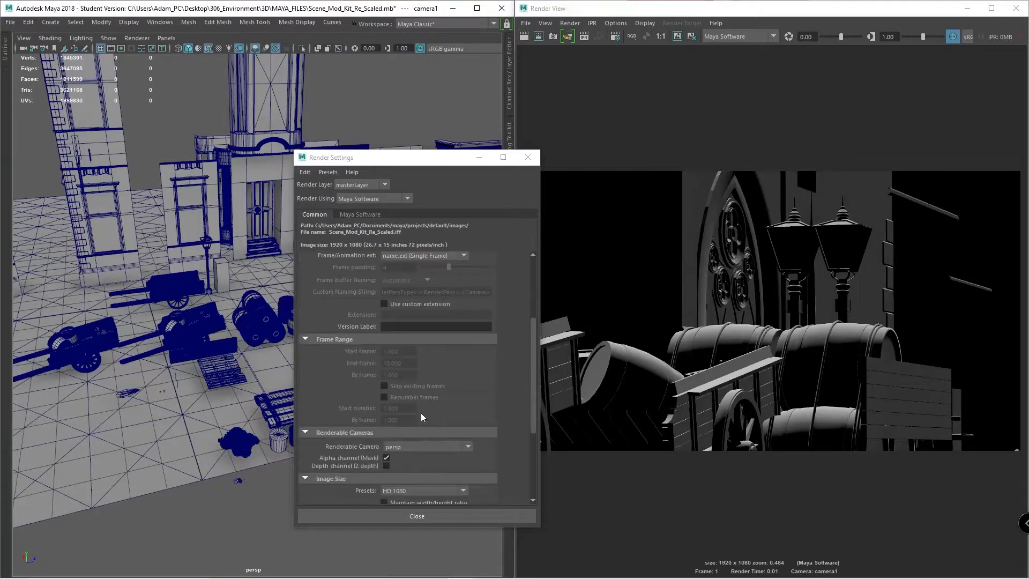
left_click(410, 383)
left_click(397, 408)
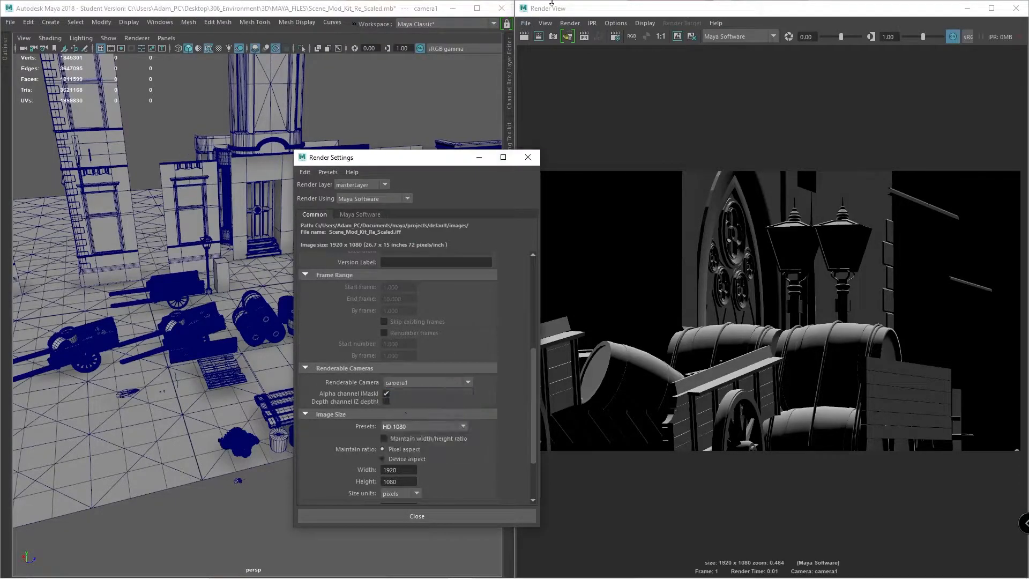
left_click(539, 37)
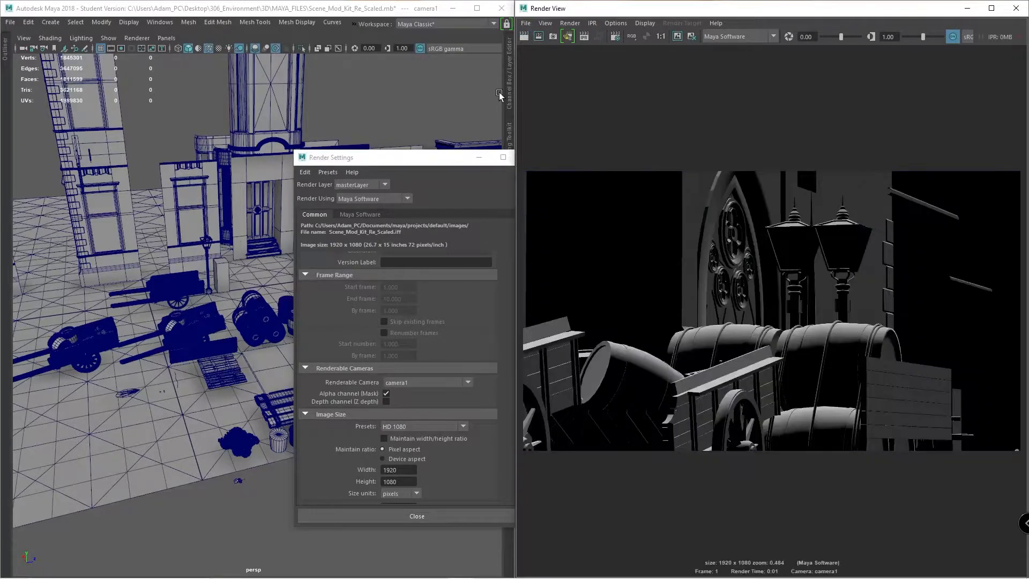
- Create a directional light in the scene
left_click_drag(162, 242, 217, 262, "alt")
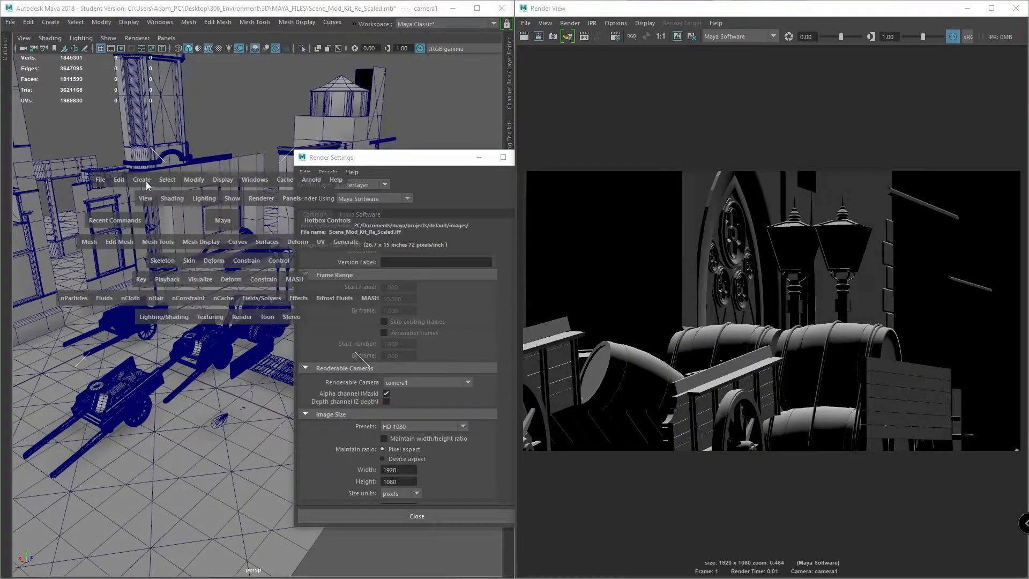
left_click(142, 179)
mouse_move(185, 242)
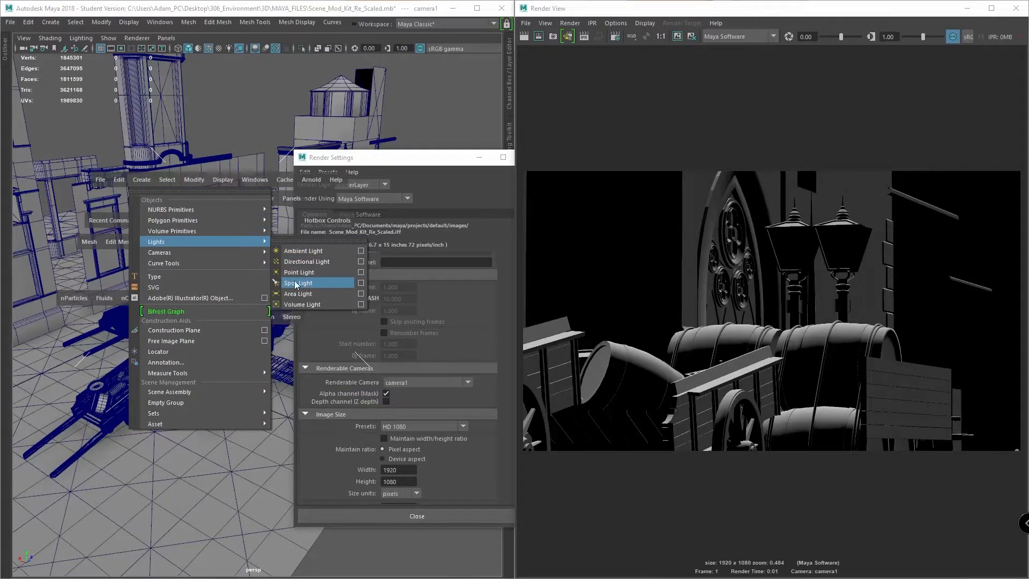
left_click(300, 262)
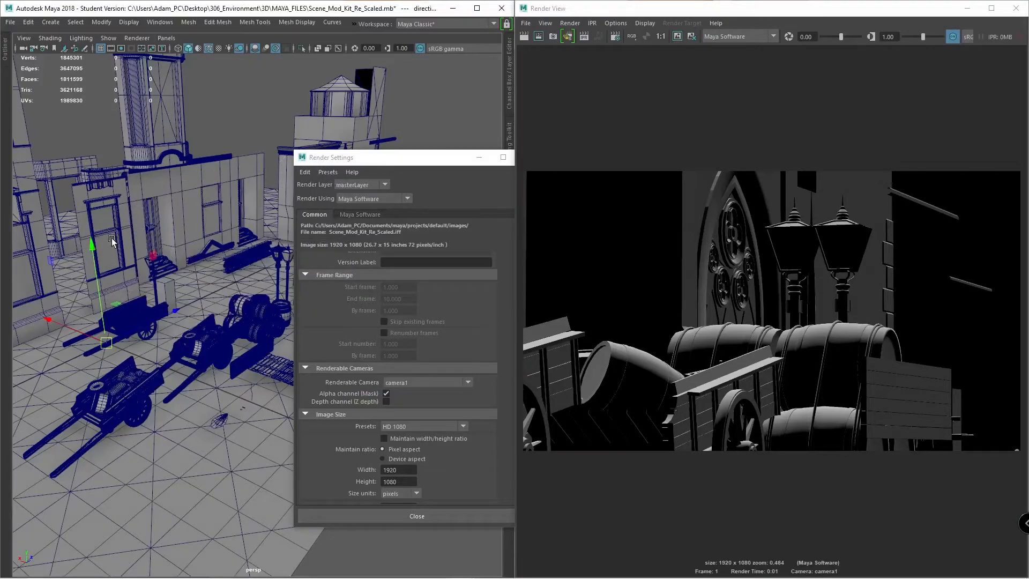
- Position and rotate the directional light above the carts and render the camera1 view again
left_click_drag(93, 246, 69, 77)
key("e")
key("w")
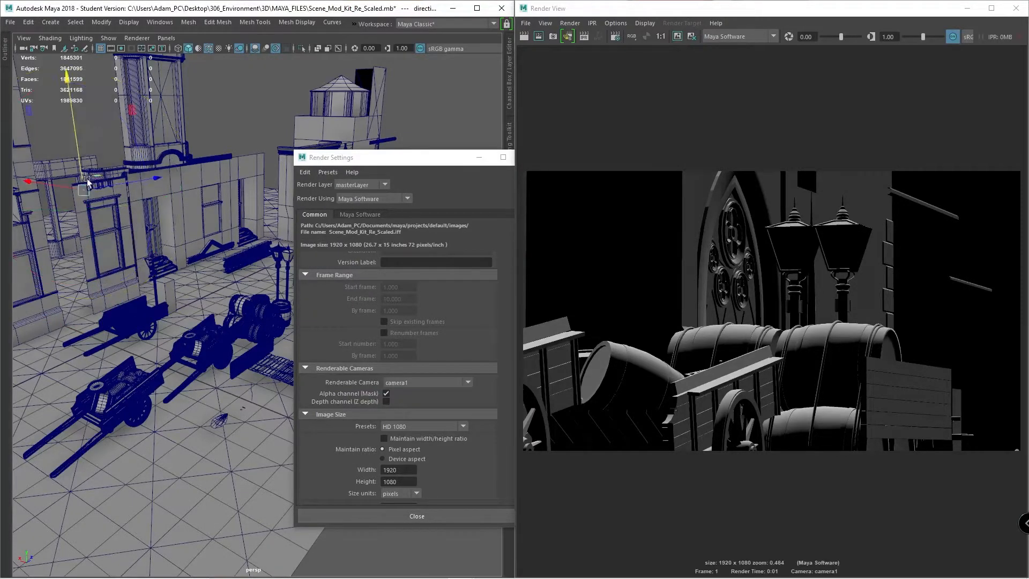
left_click_drag(71, 184, 129, 359)
key("e")
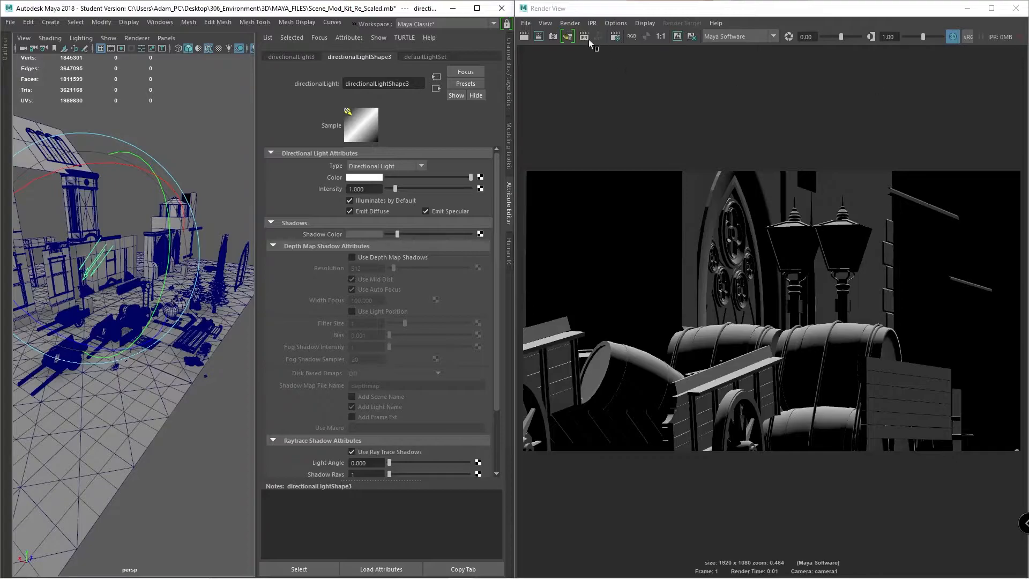
left_click(524, 36)
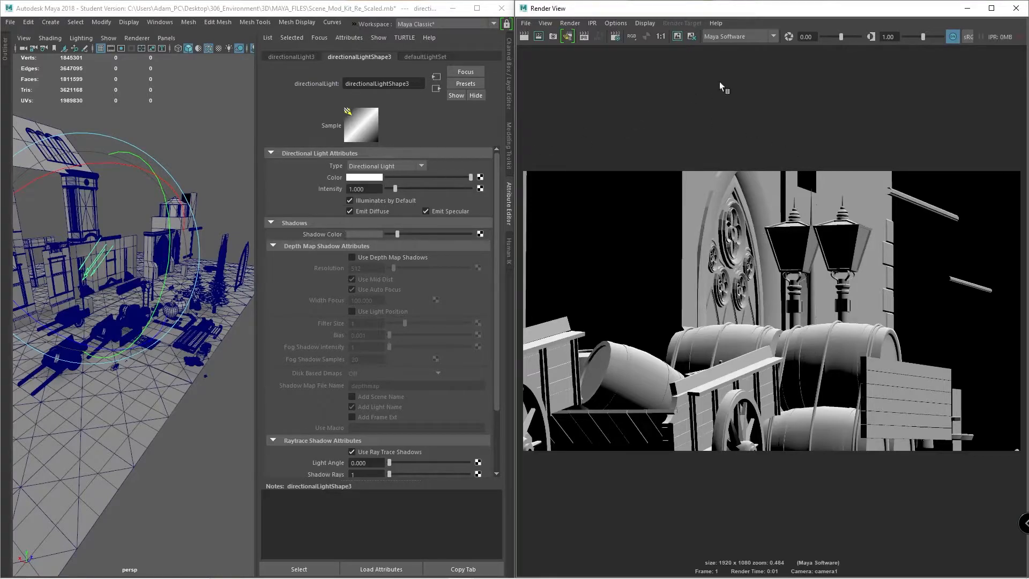
- Switch the renderer to Maya Hardware 2.0 and render the camera1 view
left_click(746, 33)
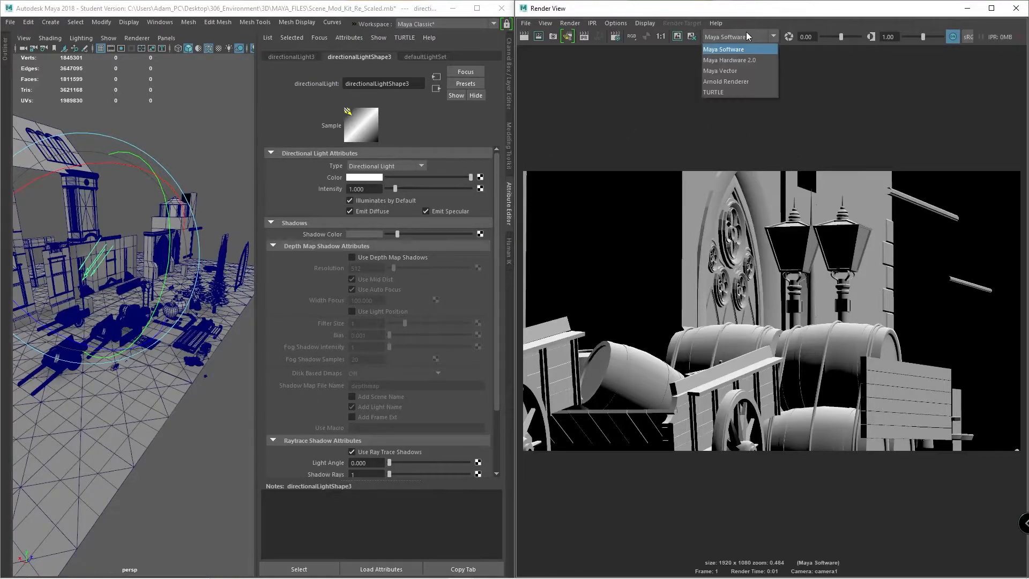
left_click(729, 56)
left_click(524, 36)
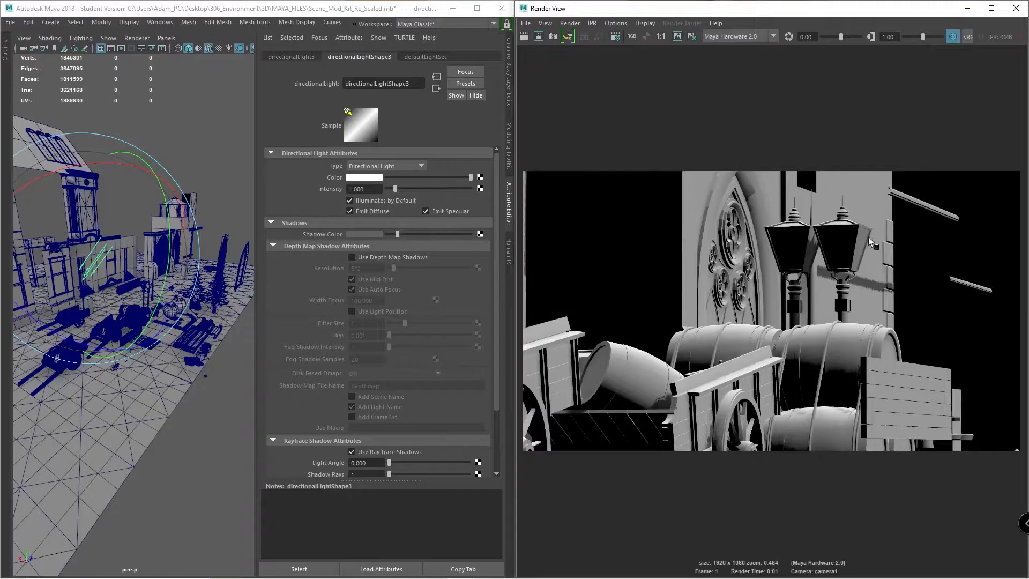
- Lighten the directional light's shadow color, raise its intensity to 1.364 and render again
left_click_drag(398, 233, 409, 234)
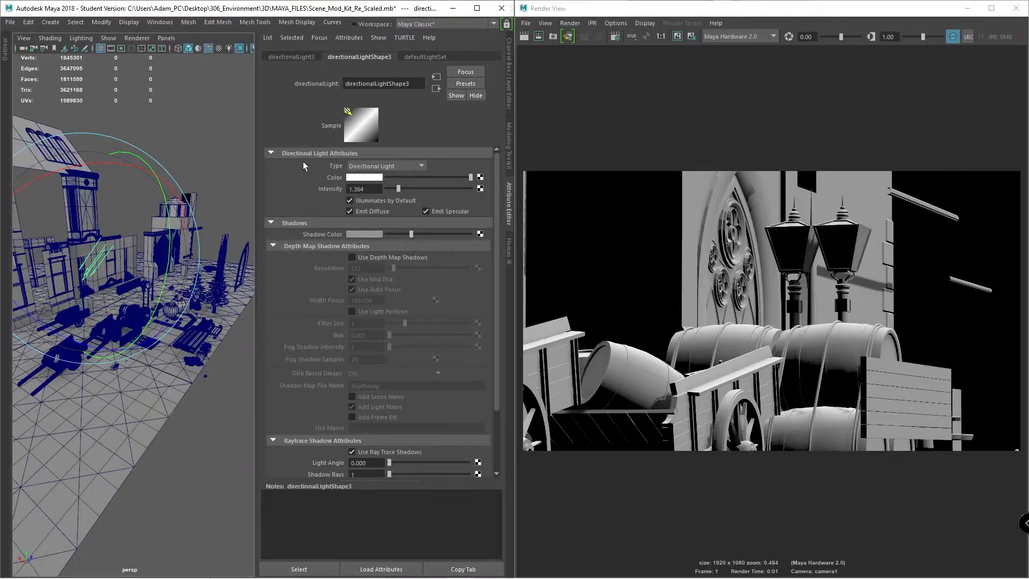
left_click(522, 37)
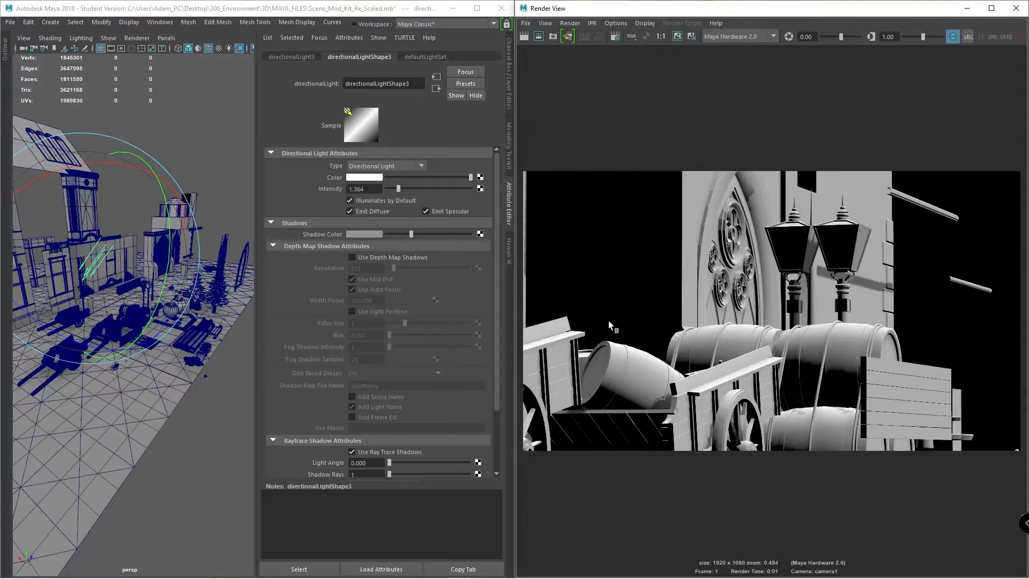
mouse_move(132, 335)
left_mouse_down("alt")
mouse_move(185, 321)
mouse_move(152, 331)
left_mouse_up("alt")
middle_click_drag(151, 331, 178, 276, "alt")
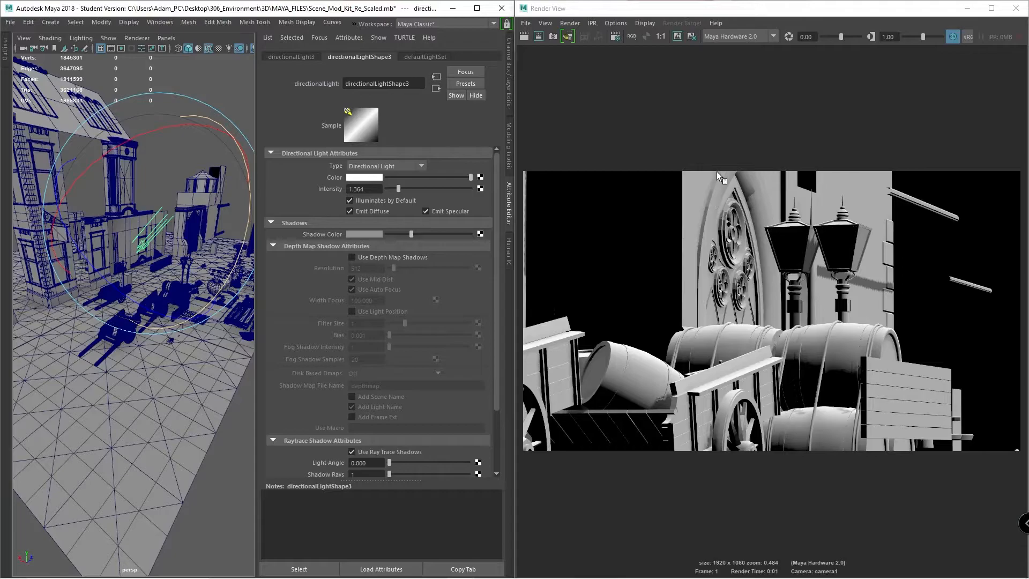
left_click(832, 342)
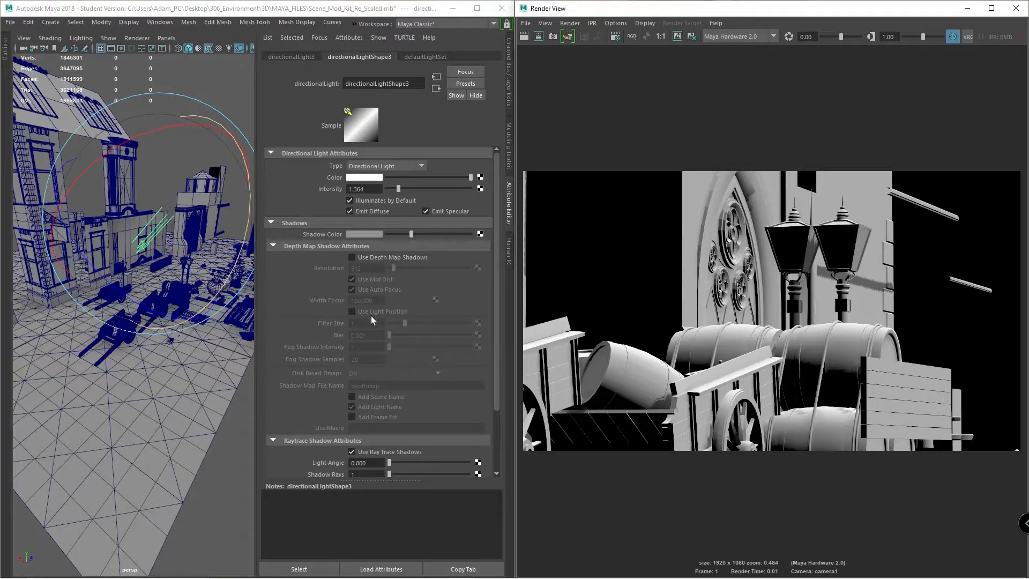
scroll(393, 375, "down", 3)
scroll(356, 345, "up", 3)
left_click(114, 126)
key("w")
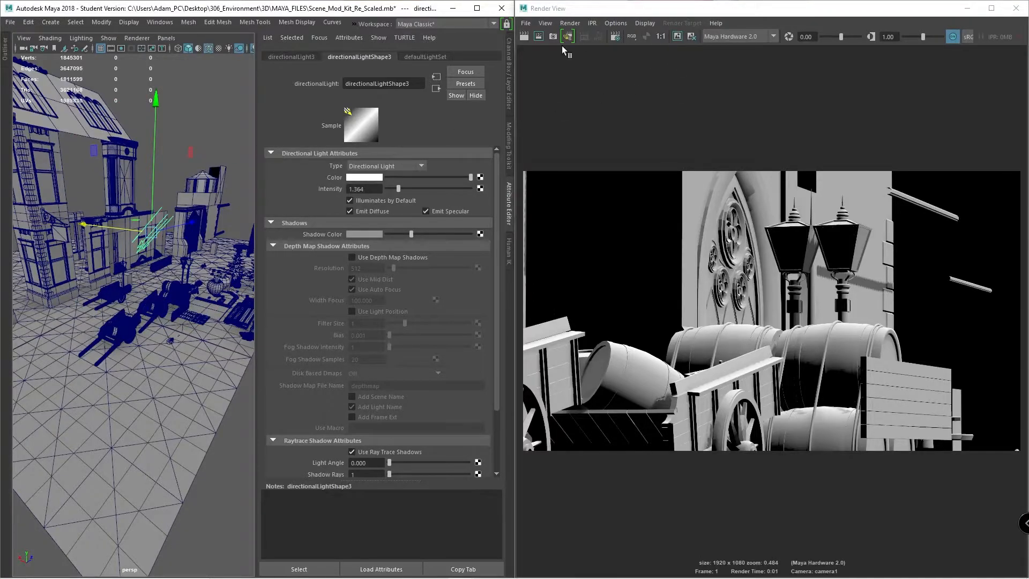
- Open the render settings beside the rendered image and go to the common settings for renderable cameras
left_click(615, 37)
left_click_drag(883, 121, 261, 127)
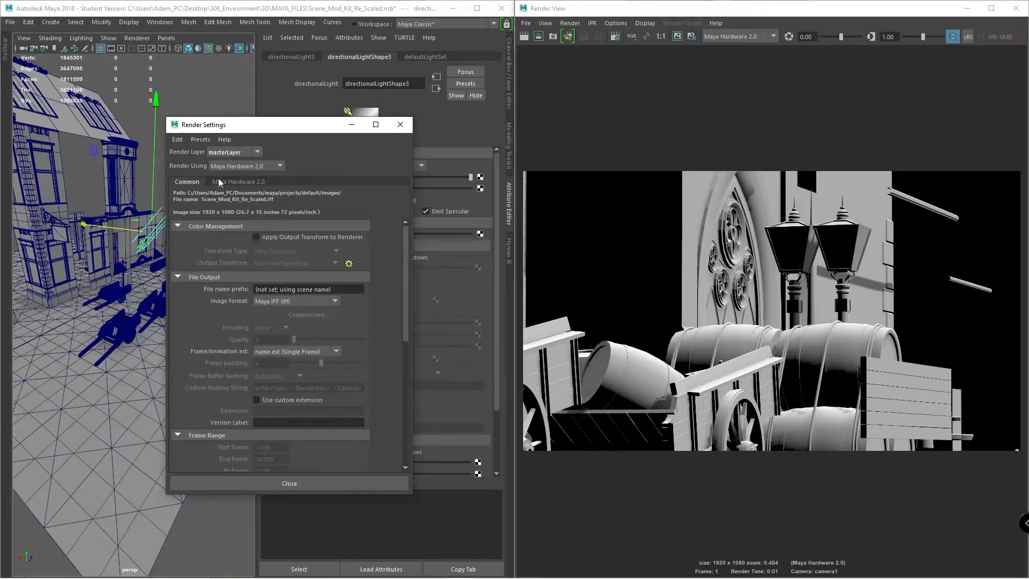
scroll(225, 239, "down", 7)
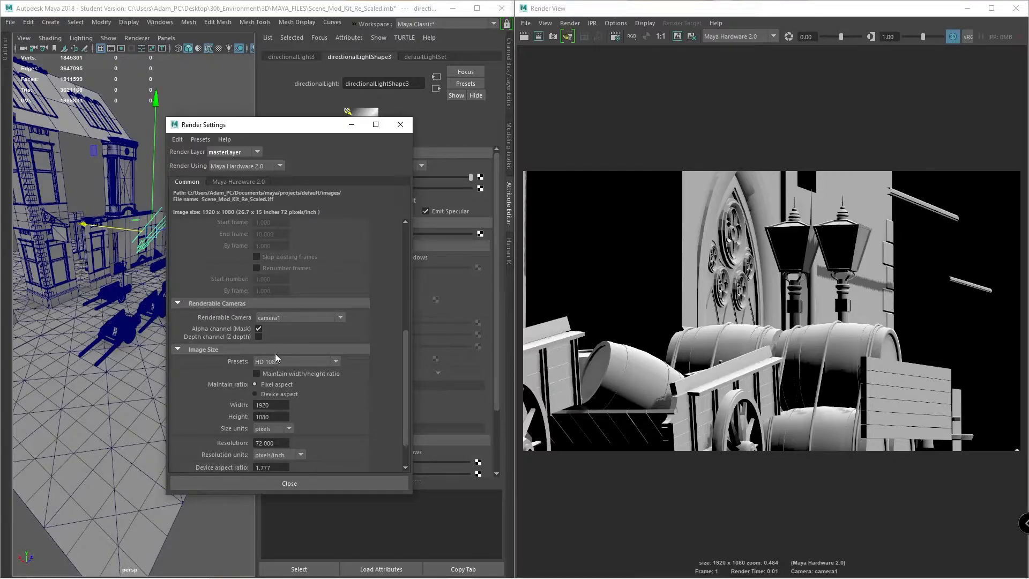
- Try a render with persp as the renderable camera and return the setting to camera1
left_click(289, 320)
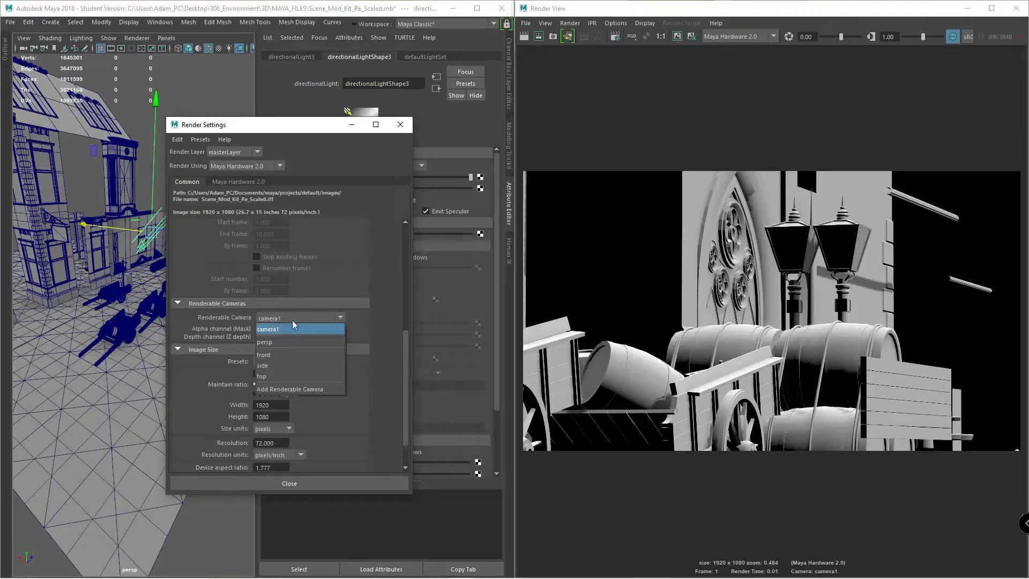
left_click(274, 341)
left_click(526, 36)
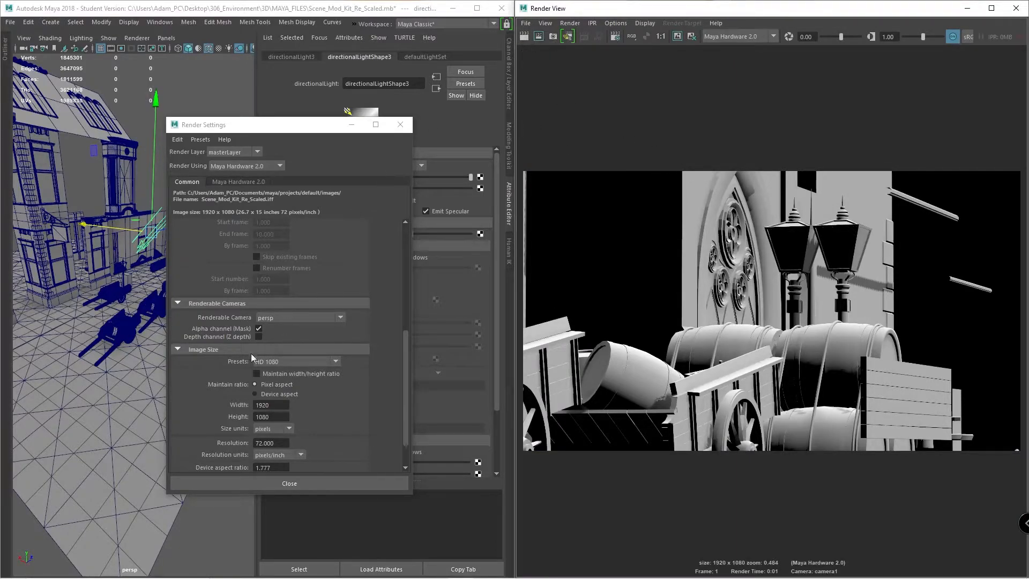
left_click(271, 313)
left_click(277, 347)
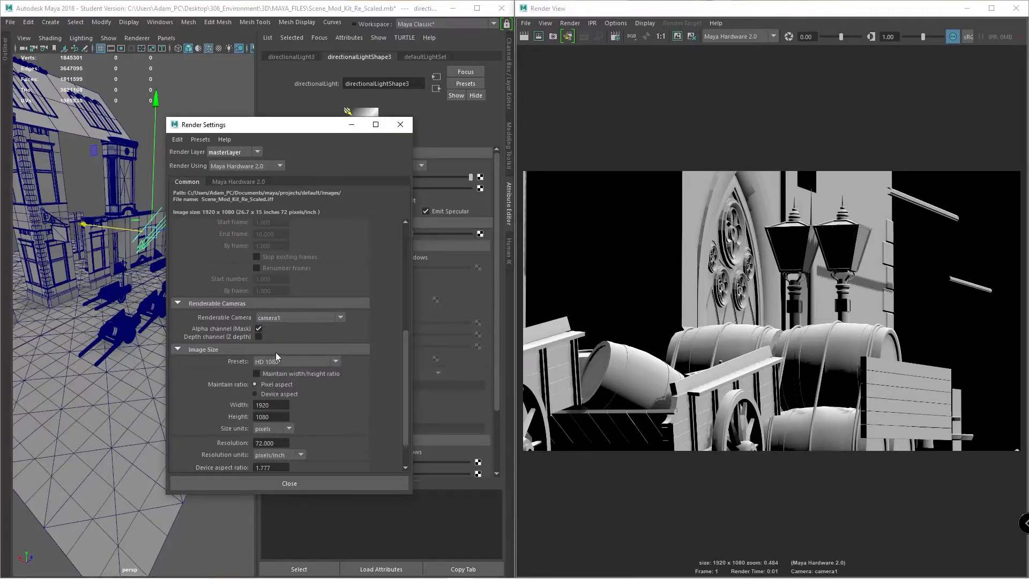
- Browse the image size presets, keep 1920 x 1080, and set the resolution to 300 pixels/inch
left_click(279, 359)
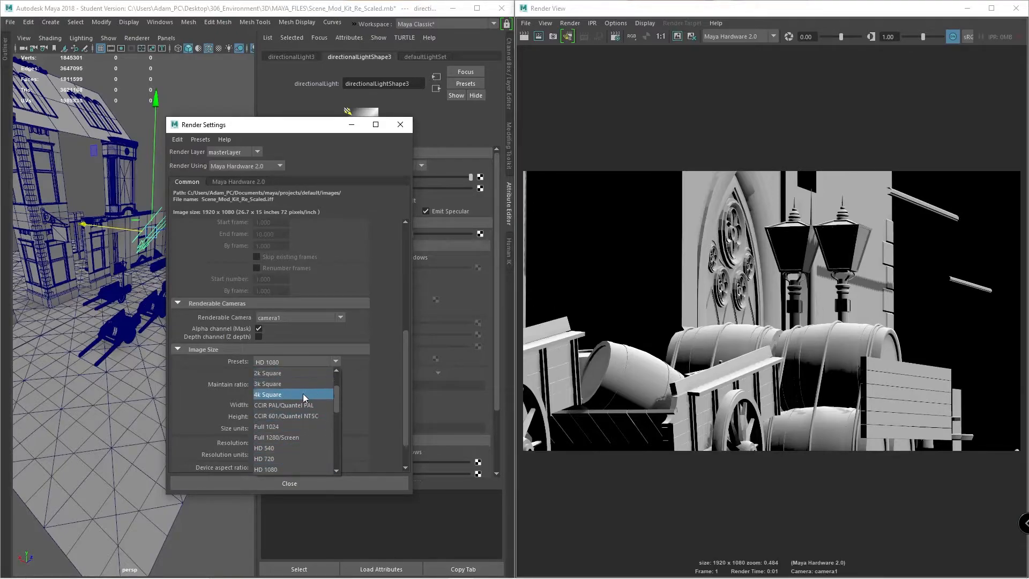
scroll(288, 393, "down", 3)
left_click(358, 360)
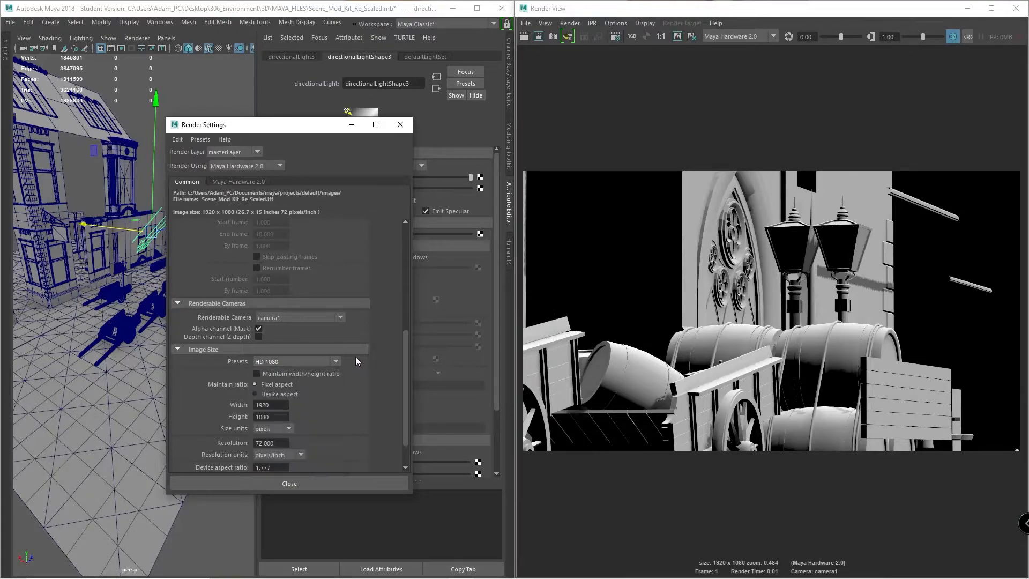
scroll(280, 418, "down", 2)
left_click_drag(271, 403, 256, 403)
double_click(271, 404)
double_click(271, 404)
type("300")
key("Return")
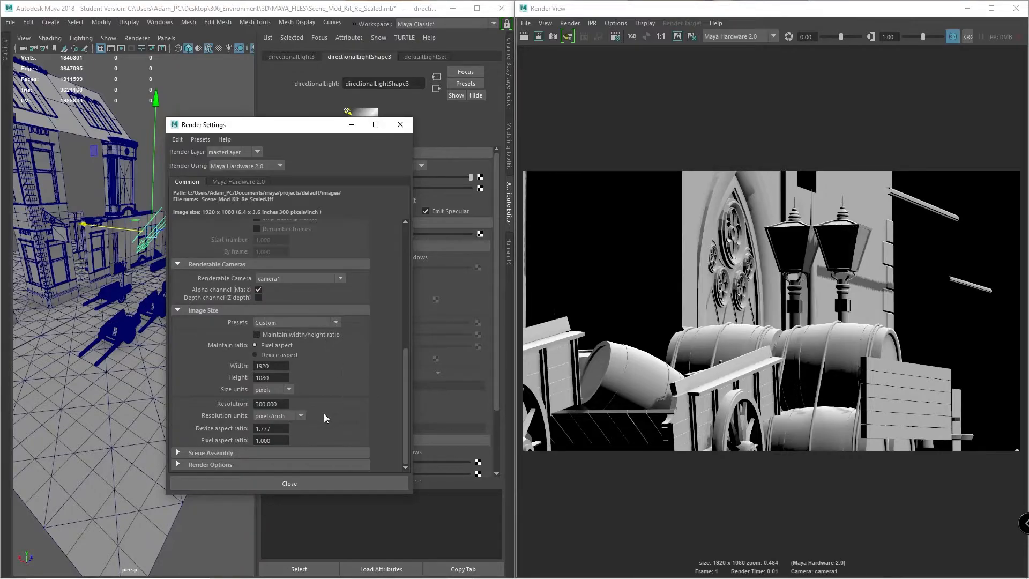
- Check the frame/animation extension options and set the output image format to JPEG (jpg)
scroll(229, 276, "up", 5)
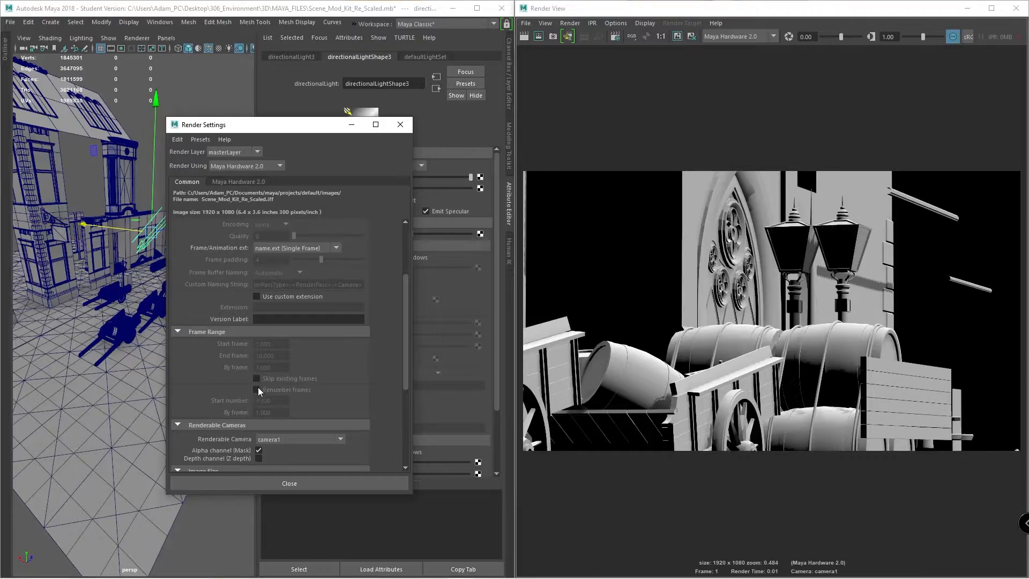
scroll(275, 371, "up", 2)
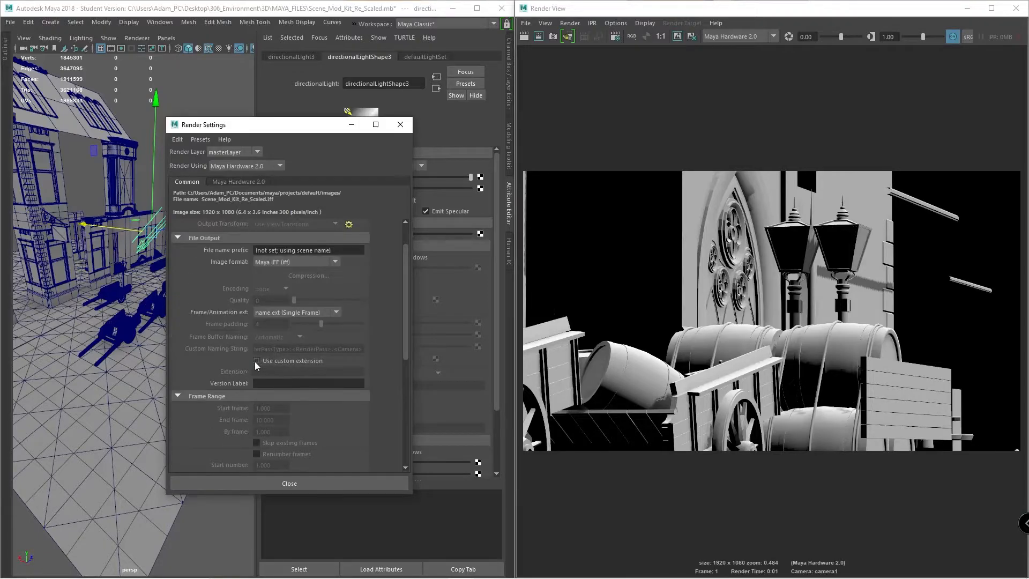
left_click(313, 313)
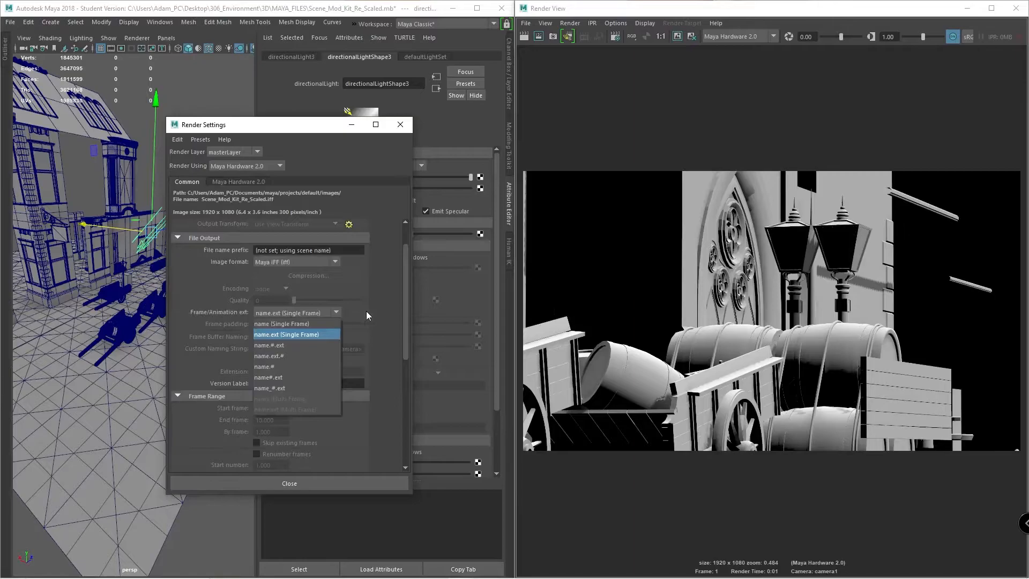
left_click(201, 290)
left_click(271, 316)
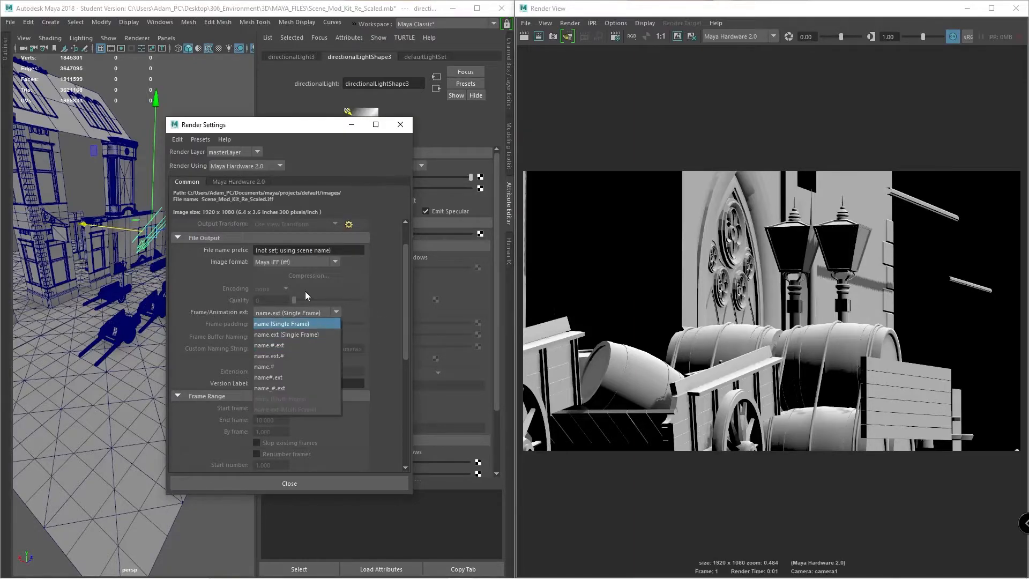
left_click(310, 262)
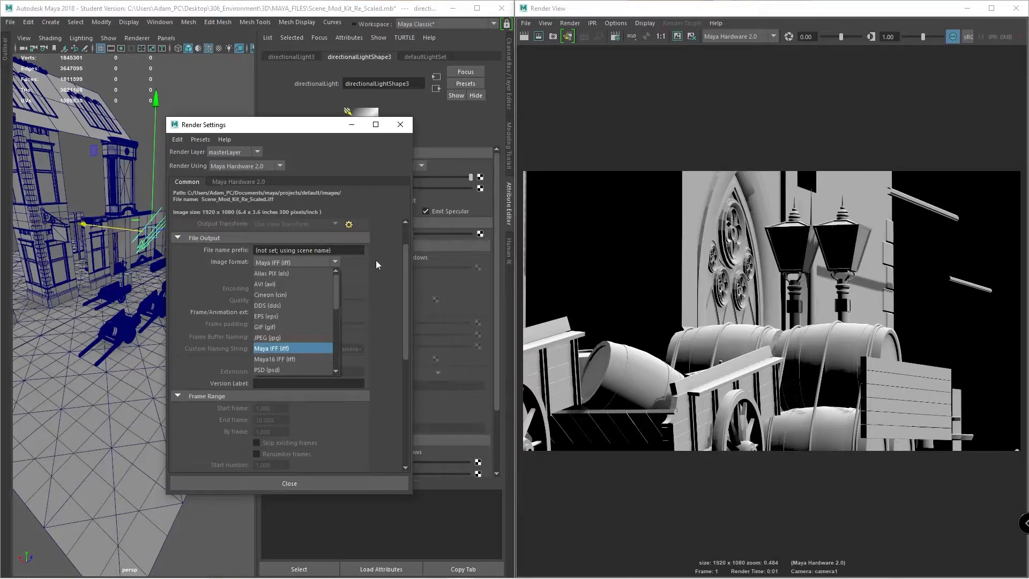
left_click(281, 337)
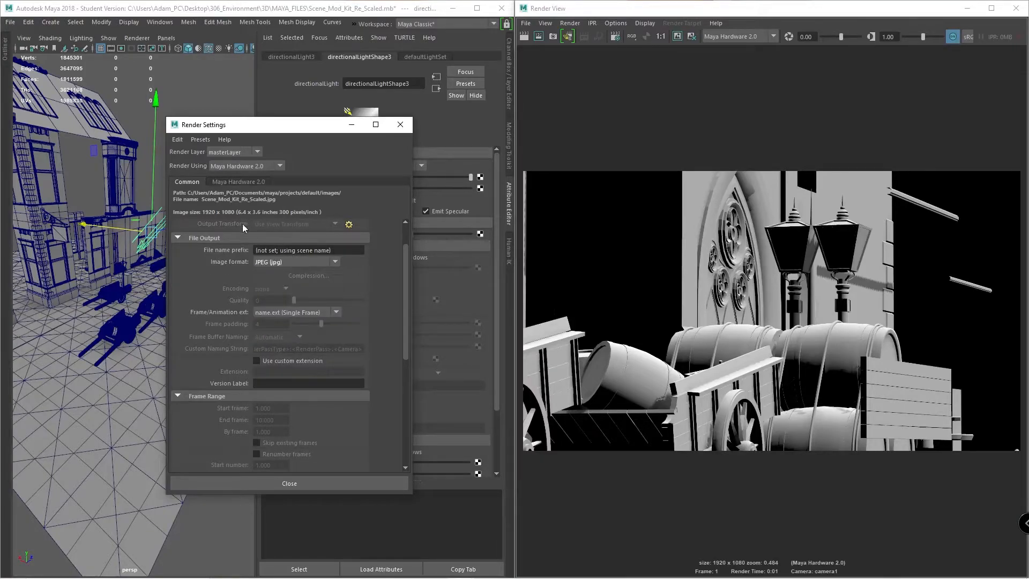
- Render with Consolidate World off, and render again with it back on and GPU Instancing enabled in the Maya Hardware 2.0 performance settings
left_click(226, 181)
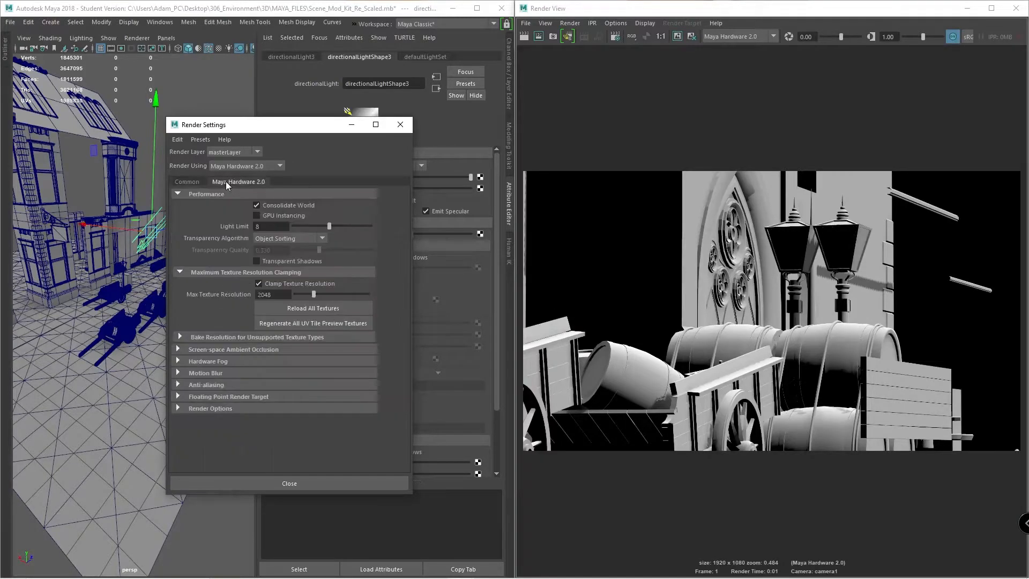
left_click(199, 183)
left_click(238, 181)
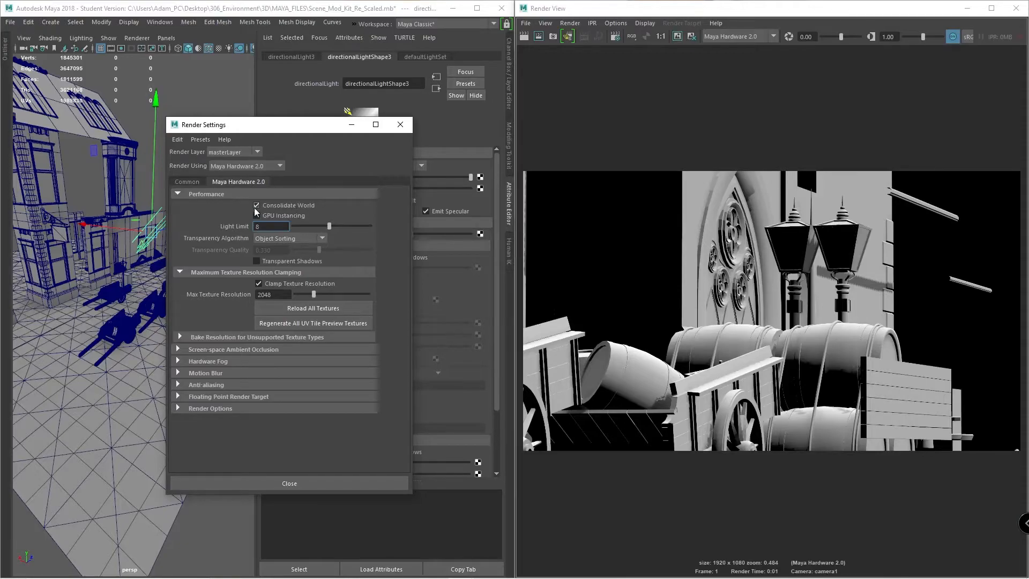
left_click(525, 36)
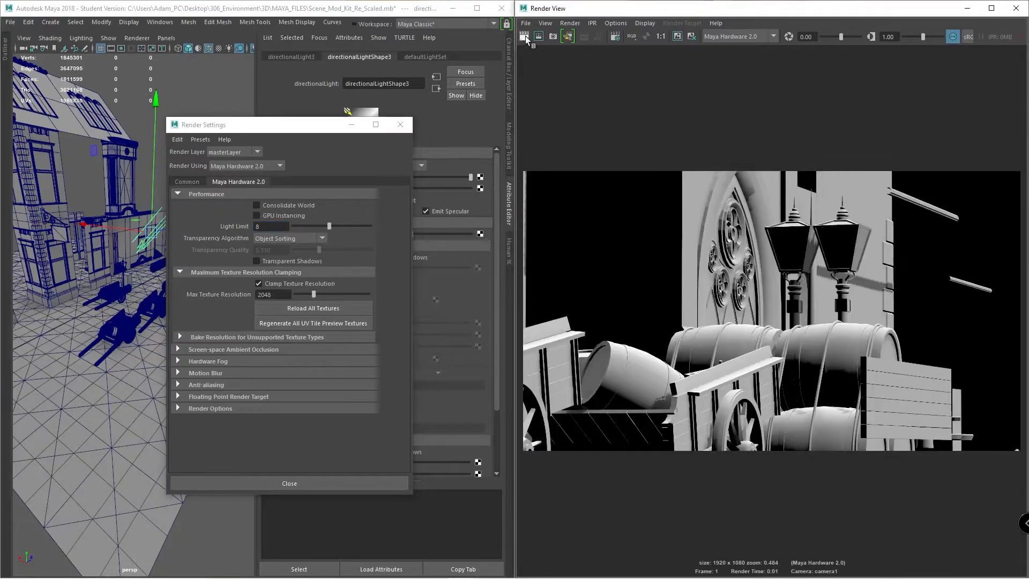
left_click(255, 202)
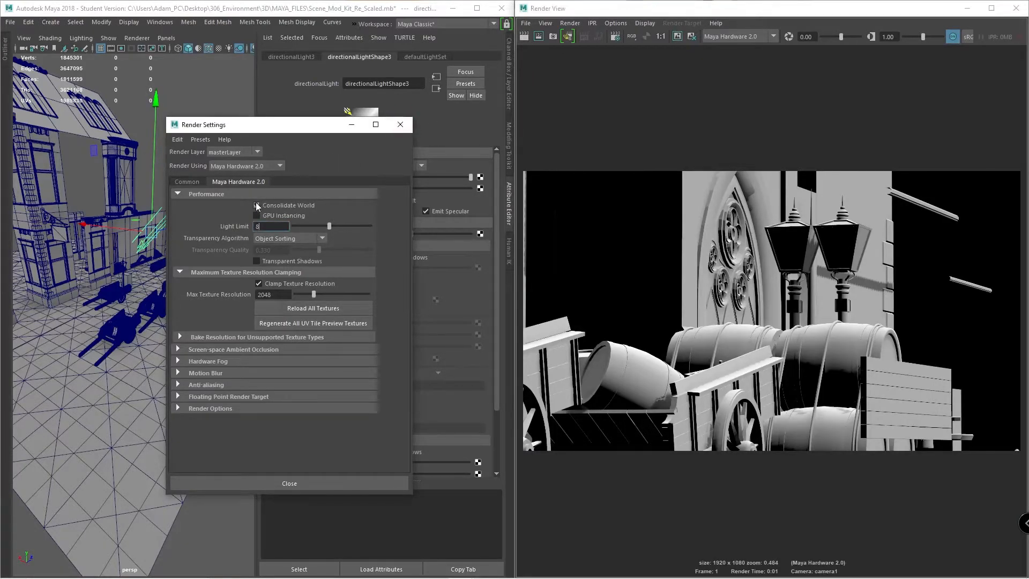
left_click(257, 215)
left_click(525, 36)
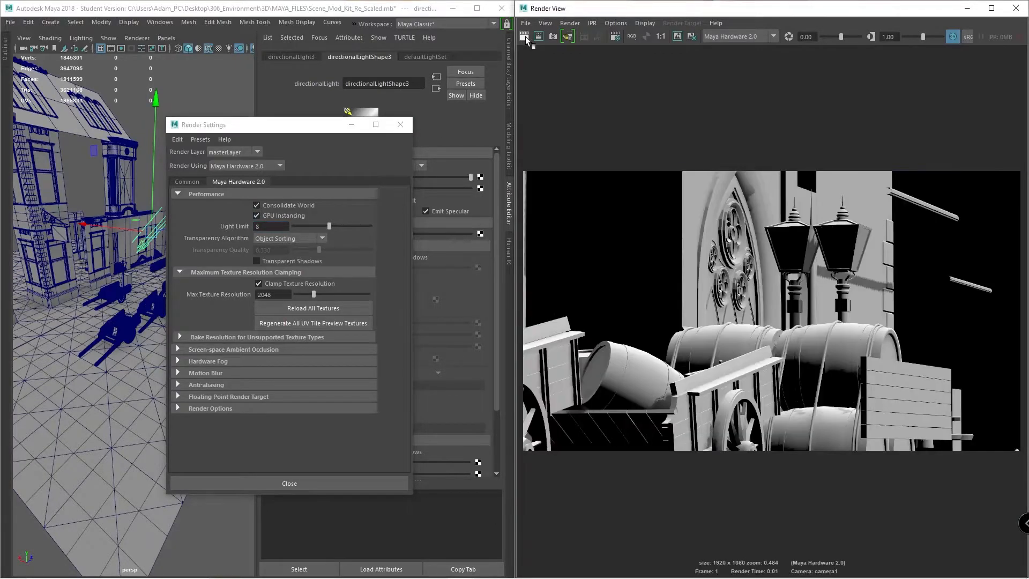
- Try the Simple, Object Sorting, Weighted Average and Depth Peeling transparency algorithms, rendering with the last two
left_click(270, 240)
left_click(263, 250)
left_click(291, 239)
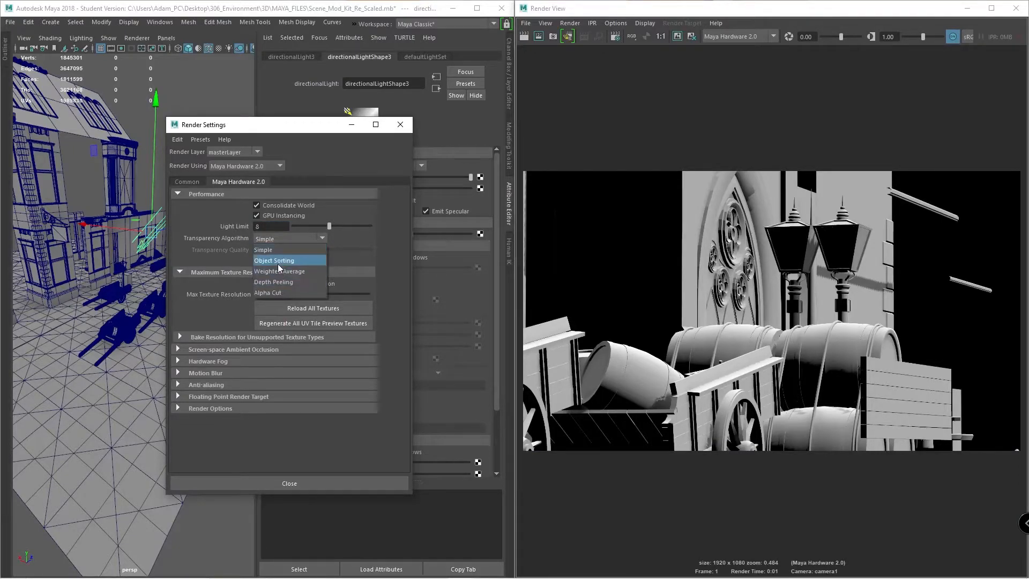
left_click(273, 261)
left_click(272, 237)
left_click(276, 270)
left_click(525, 37)
left_click(268, 237)
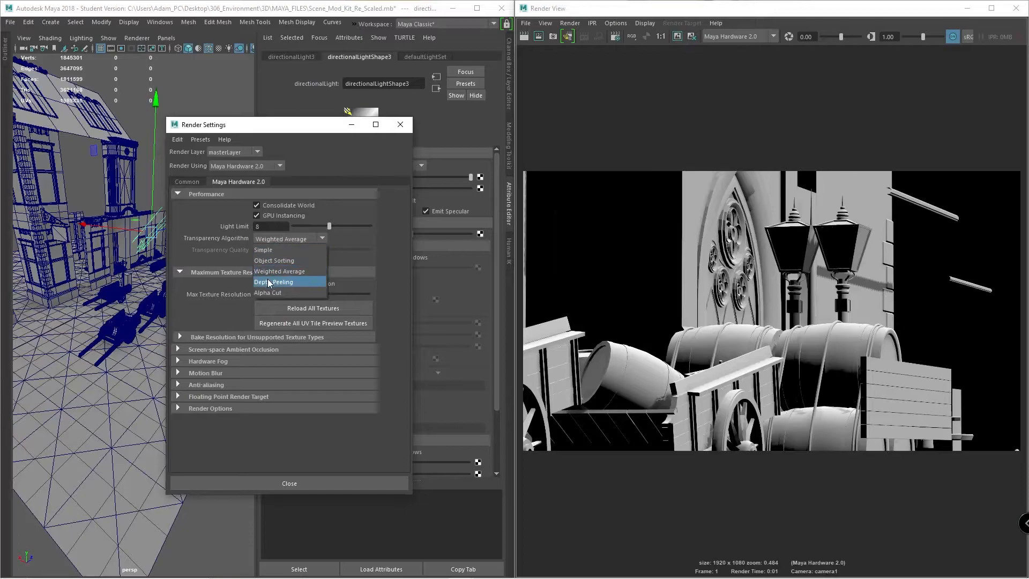
left_click(267, 279)
left_click(524, 35)
- Set the transparency algorithm to Simple, test a render with Transparent Shadows on, and turn that option off
left_click(276, 237)
left_click(263, 249)
left_click(524, 38)
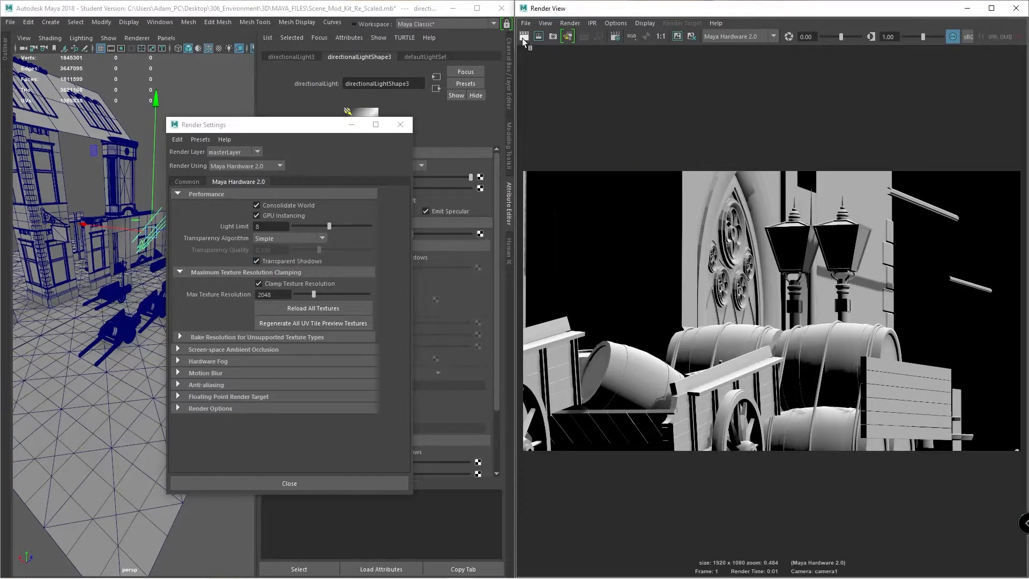
left_click(256, 261)
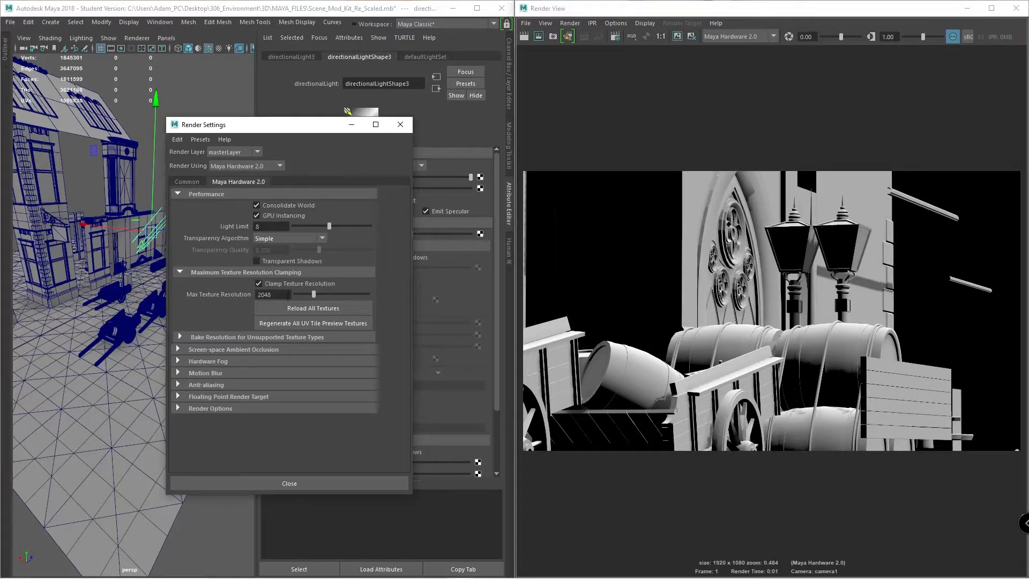
- Set the screen-space ambient occlusion samples to 32 and render the view
left_click(180, 348)
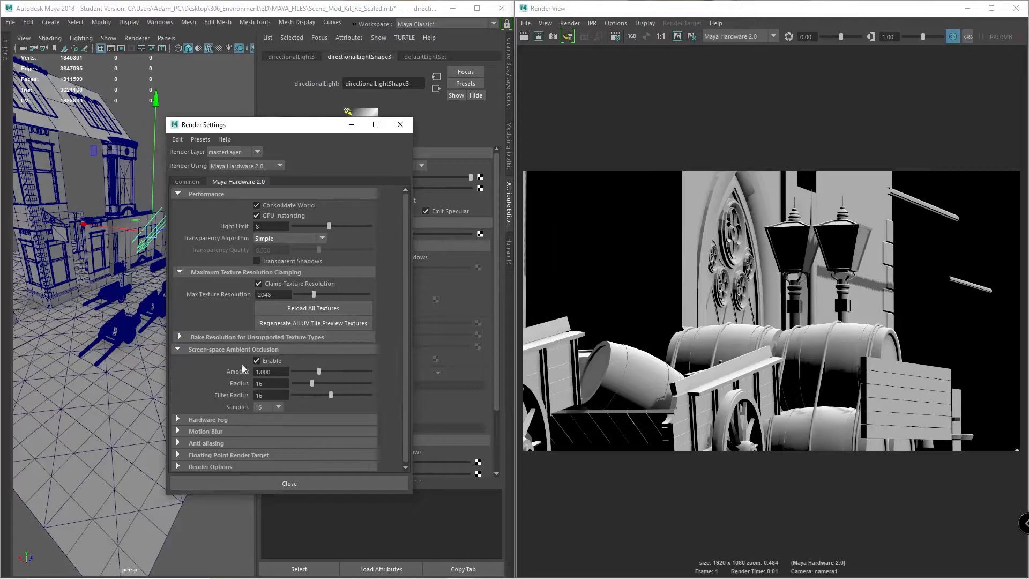
left_click(266, 407)
left_click(261, 440)
left_click(524, 40)
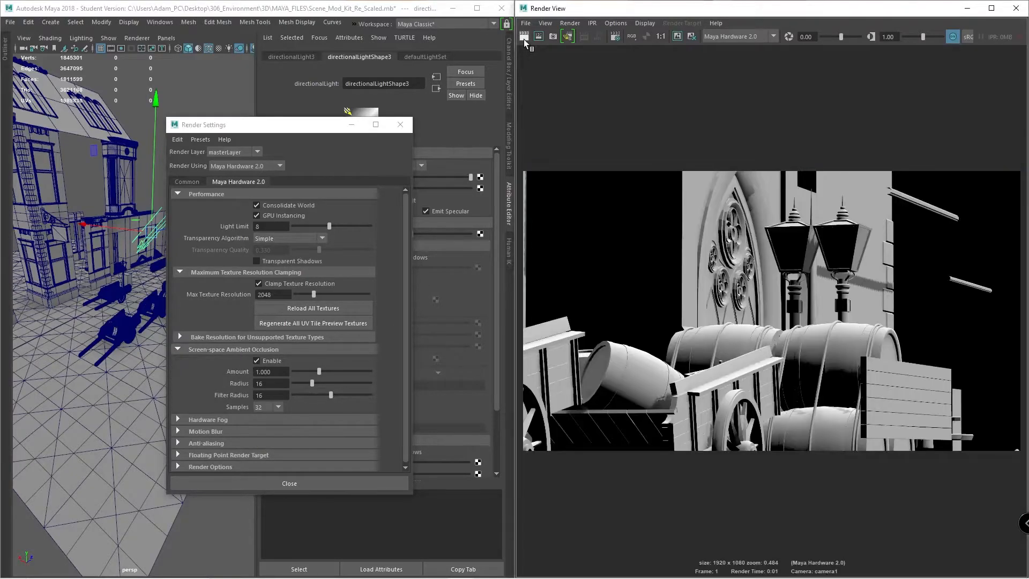
- Compare a render with screen-space ambient occlusion off against one with it back on
left_click(259, 357)
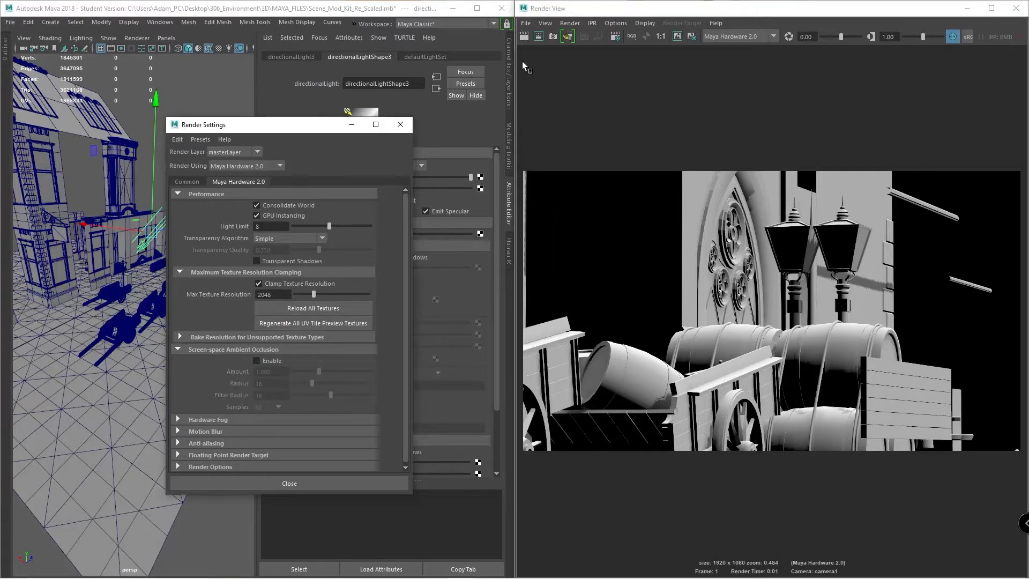
left_click(523, 37)
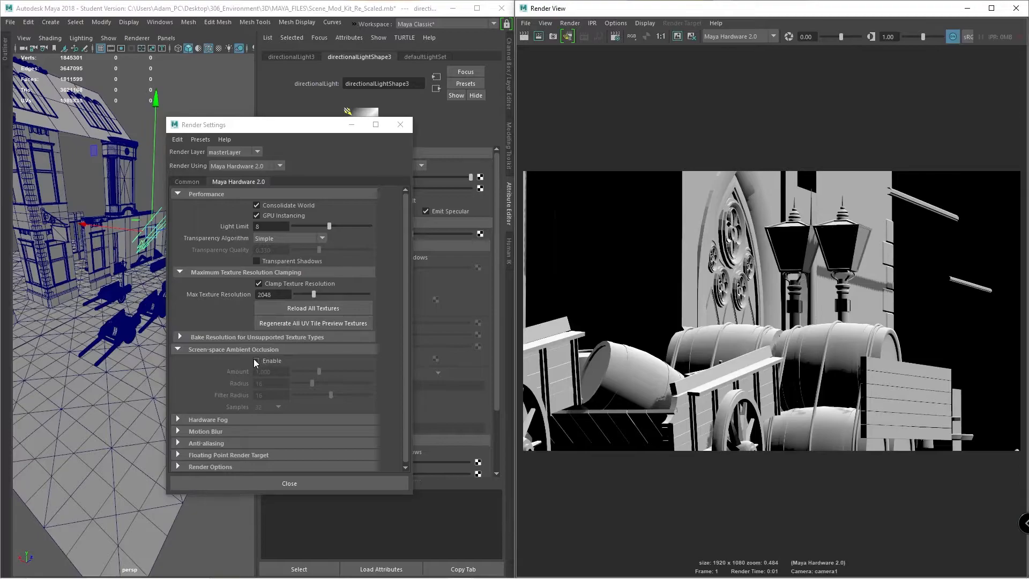
left_click(253, 358)
left_click(526, 39)
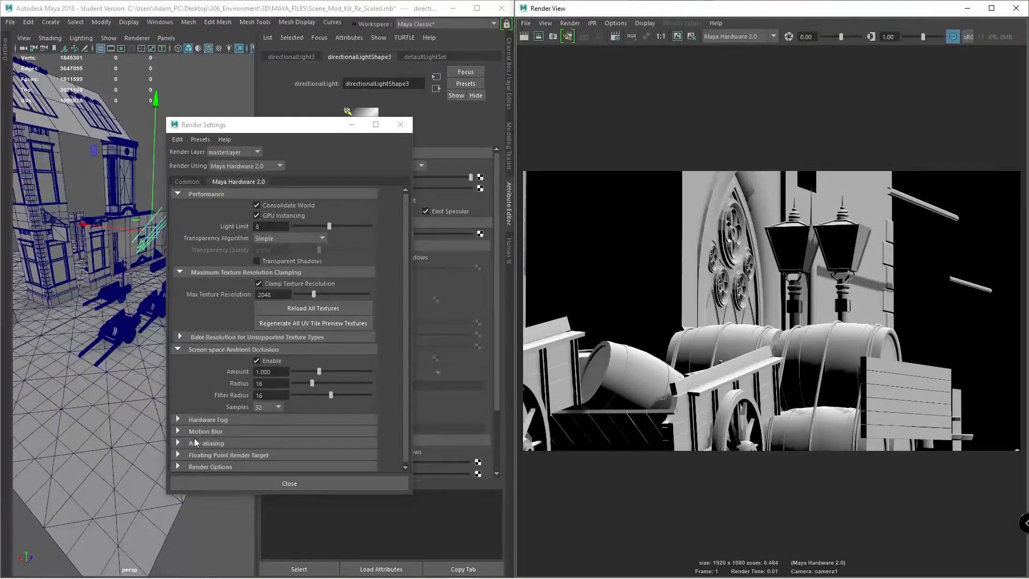
- Review the Motion Blur and Hardware Fog settings of the hardware renderer
left_click(188, 430)
left_click(188, 430)
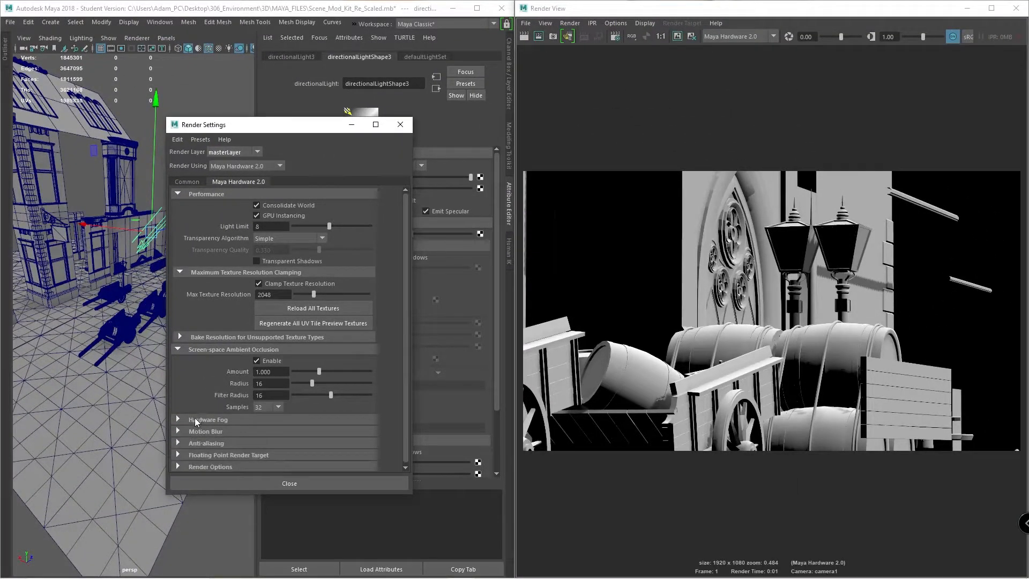
left_click(194, 419)
scroll(201, 413, "down", 3)
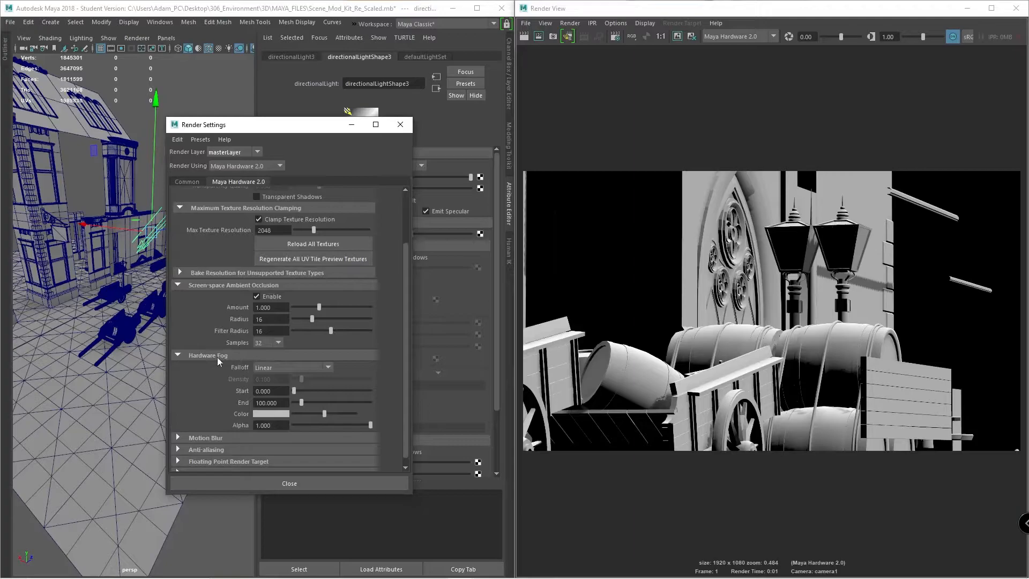
left_click(217, 356)
- Set the anti-aliasing sample count to 16 and render the view
left_click(199, 442)
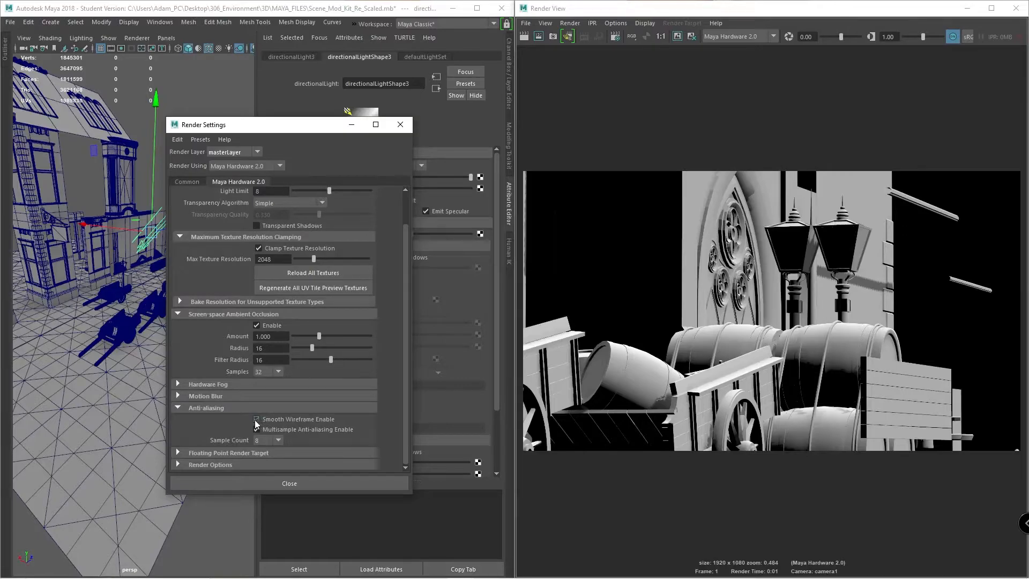
left_click(273, 440)
left_click(273, 494)
left_click(524, 39)
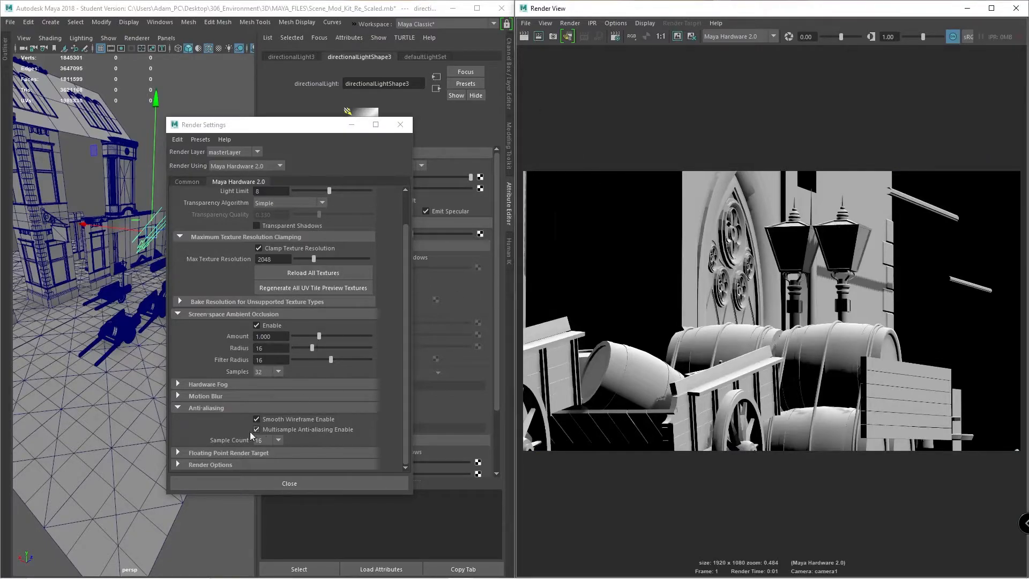
- Look through the floating point target and render options, test a render with X-Ray Mode on, and turn that option off
left_click(189, 454)
scroll(191, 458, "down", 1)
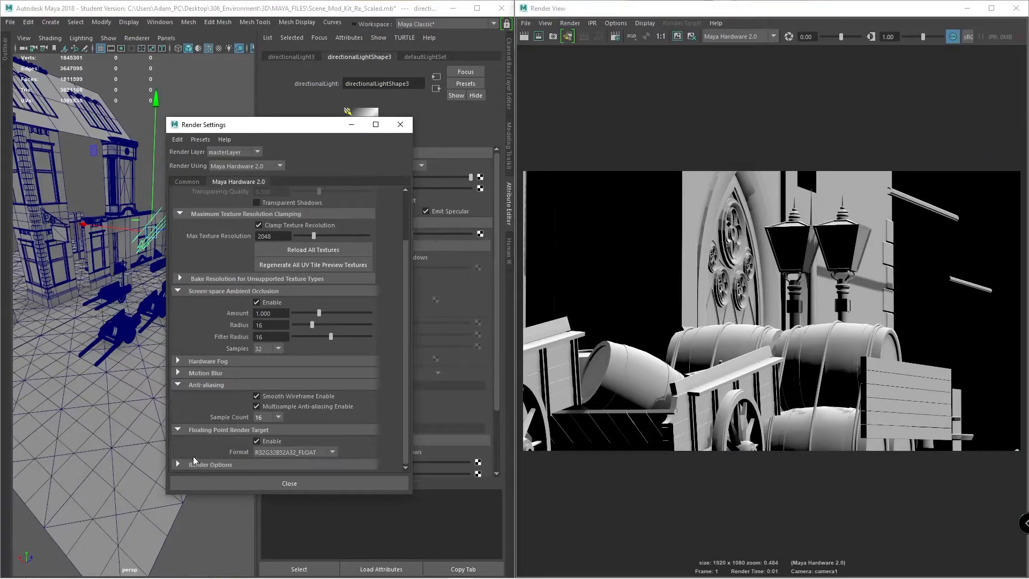
left_click(204, 464)
scroll(217, 428, "down", 4)
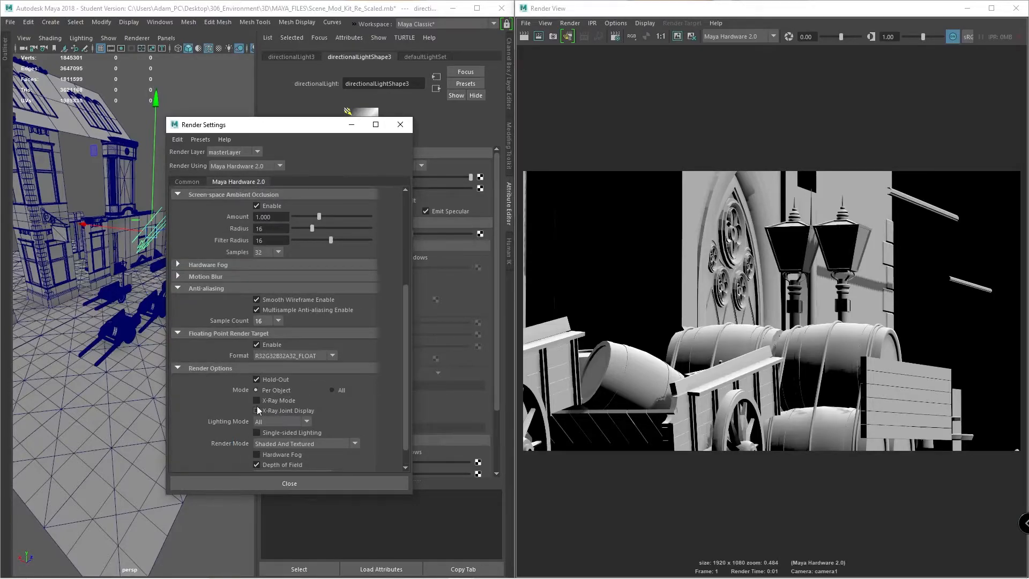
left_click(524, 36)
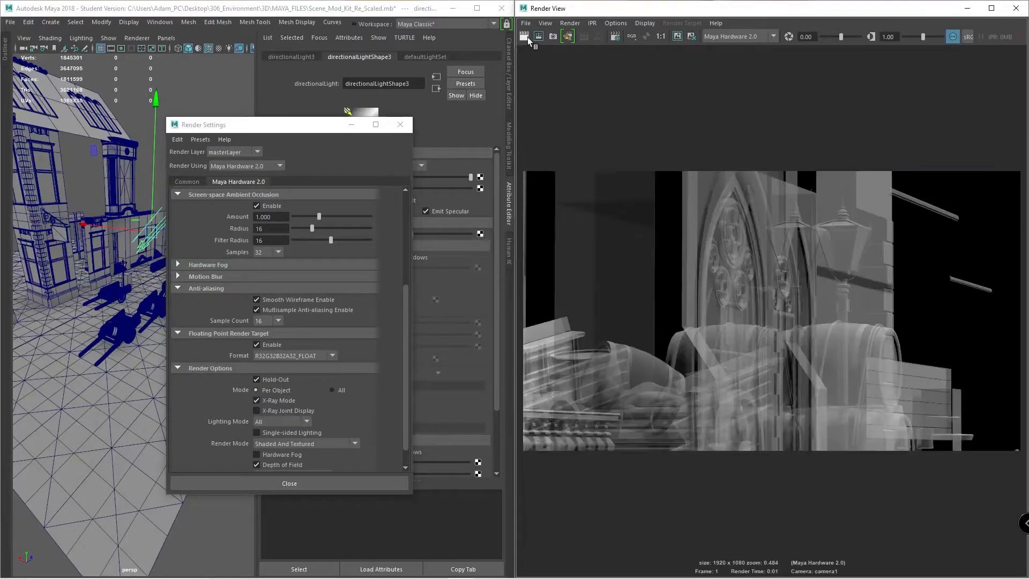
left_click(256, 401)
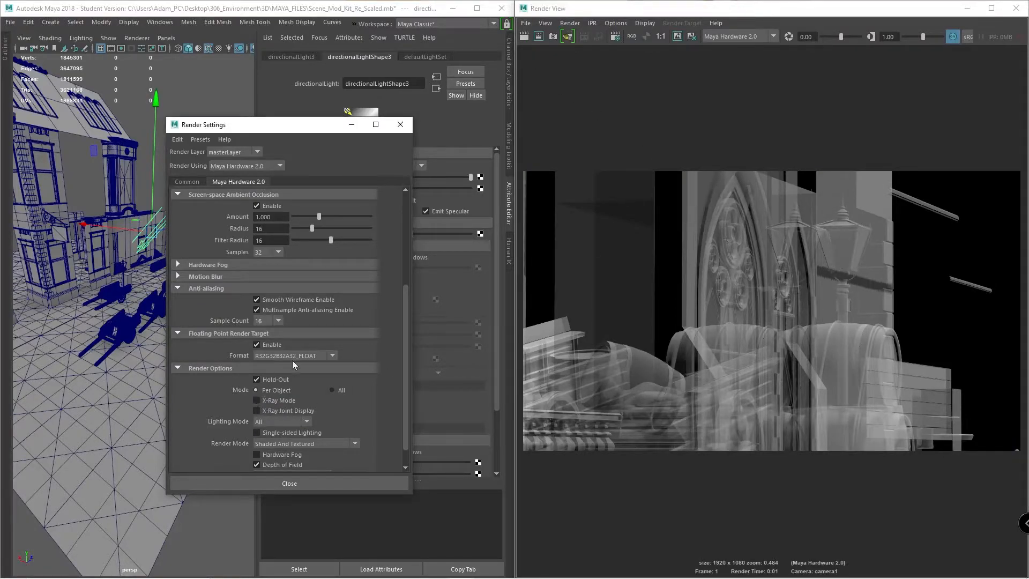
- Render the view with the render mode set to Wire On Shaded, and set the mode to Wire
left_click(280, 444)
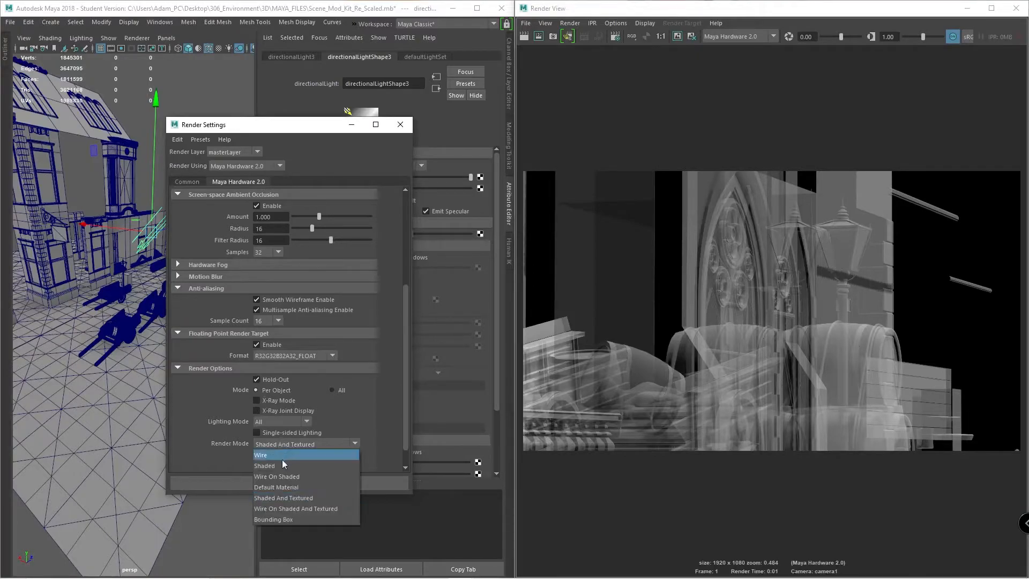
left_click(272, 455)
scroll(274, 409, "down", 1)
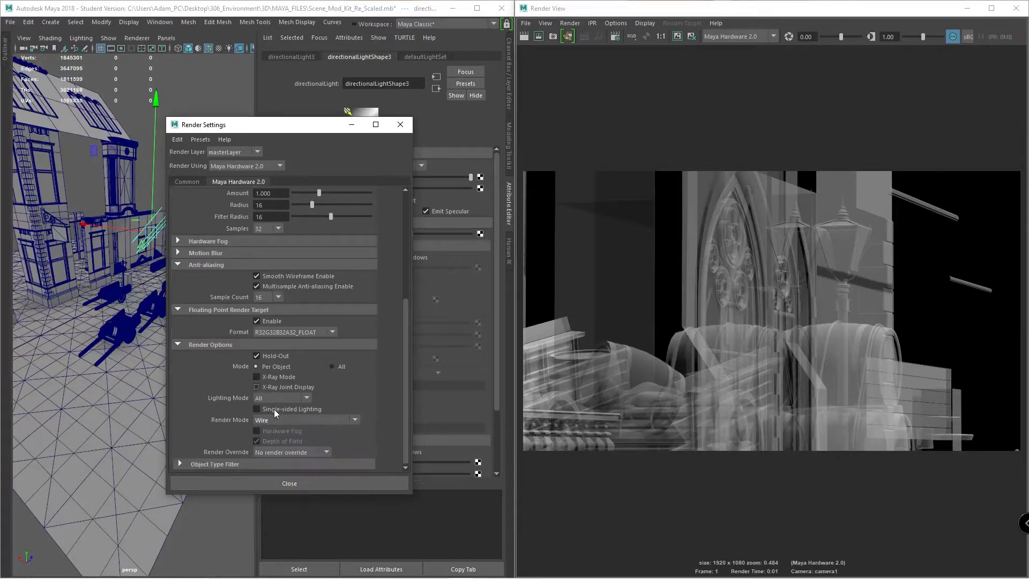
left_click(281, 453)
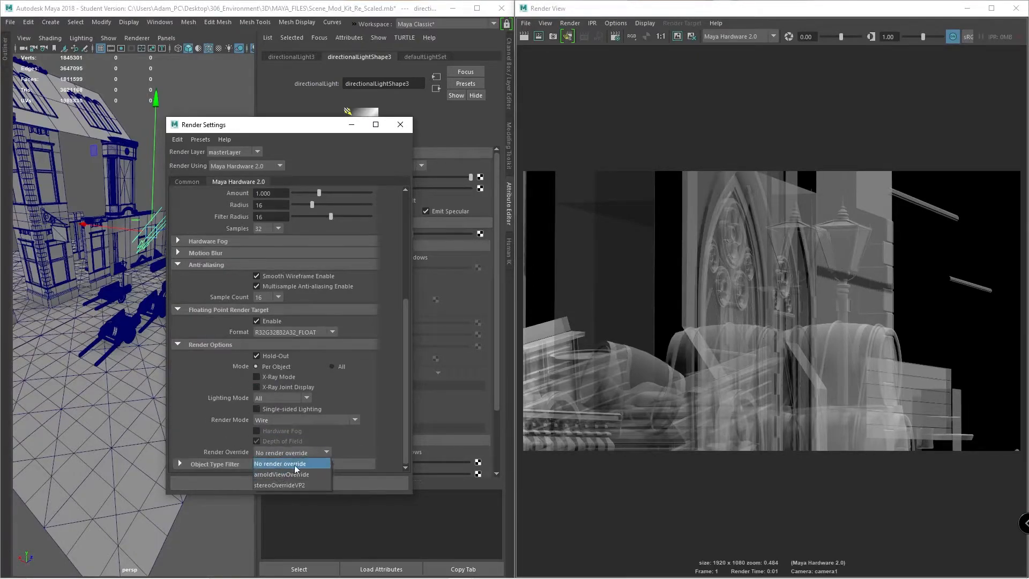
left_click(352, 423)
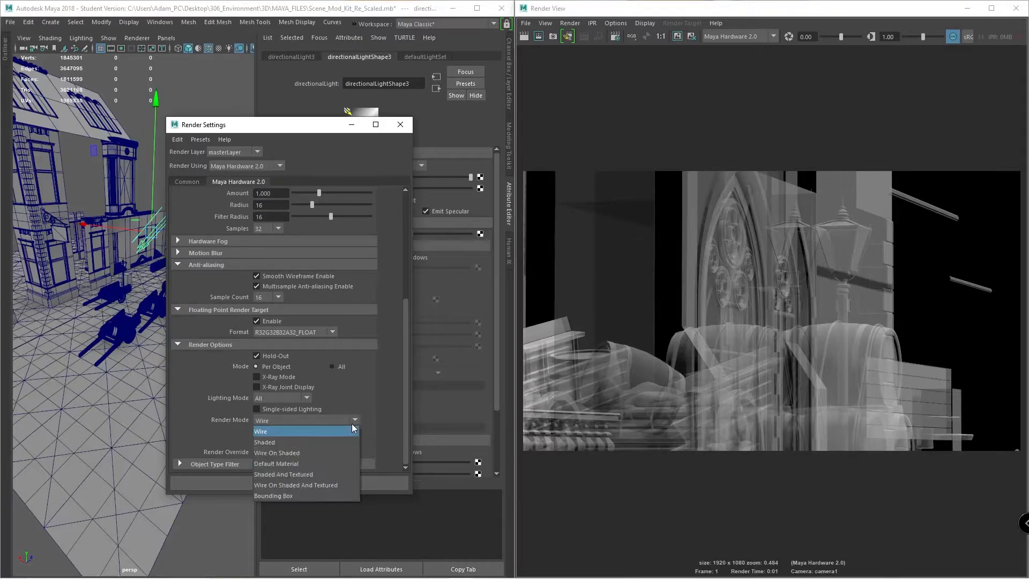
left_click(321, 453)
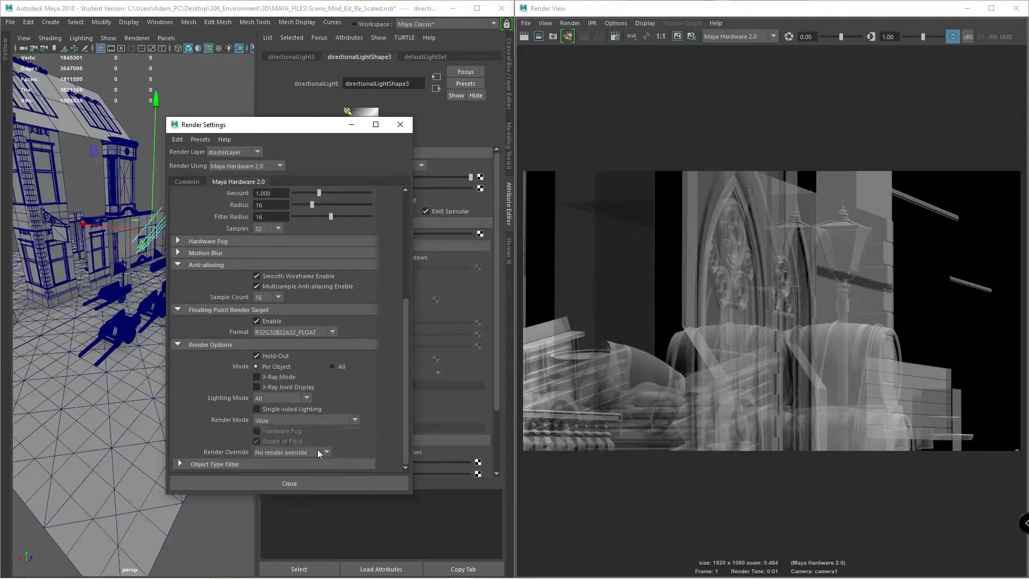
left_click(522, 40)
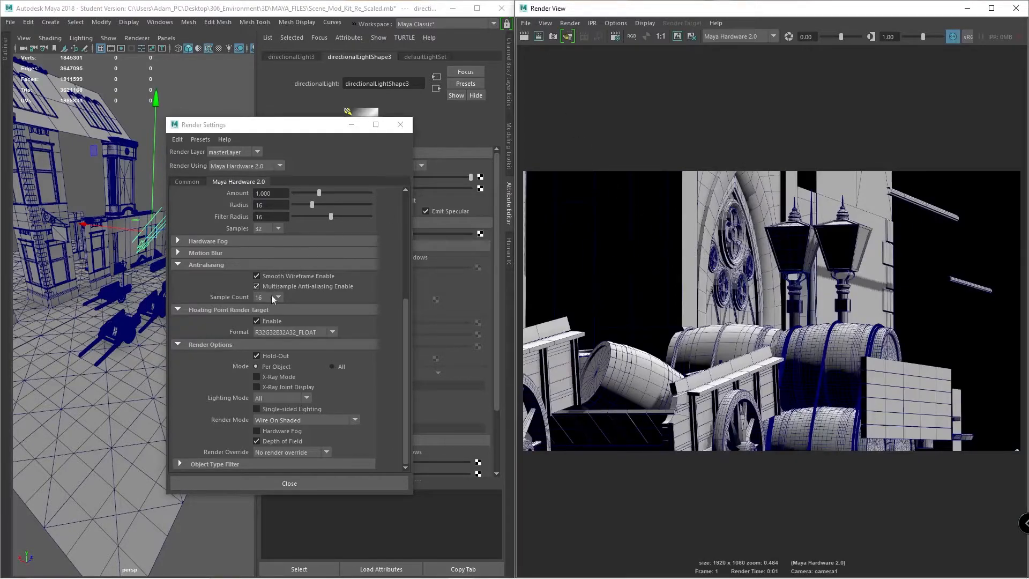
left_click(285, 421)
left_click(268, 431)
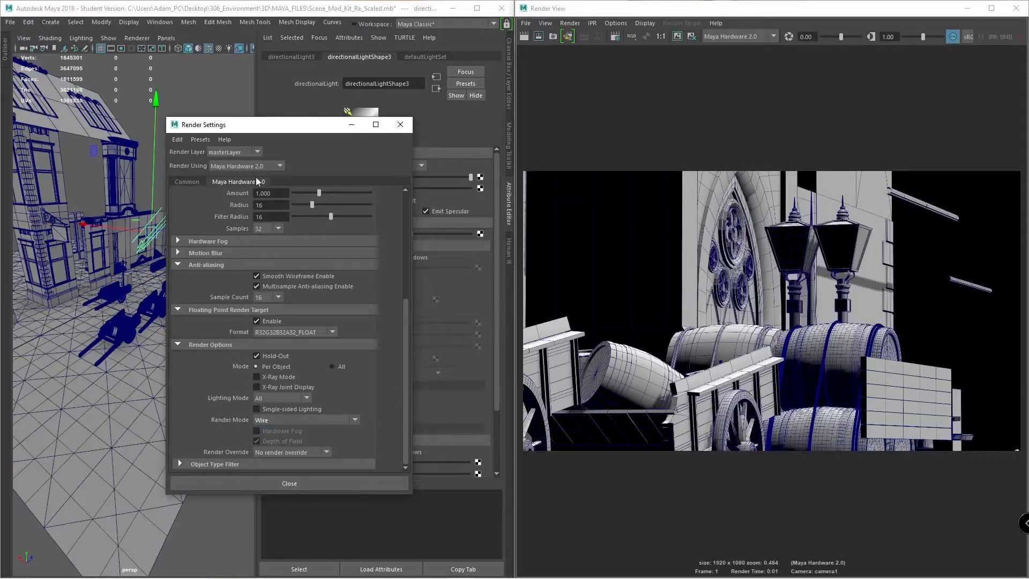
- Switch the renderer to Maya Vector and render the view with the Single color fill style
left_click(242, 171)
left_click(230, 200)
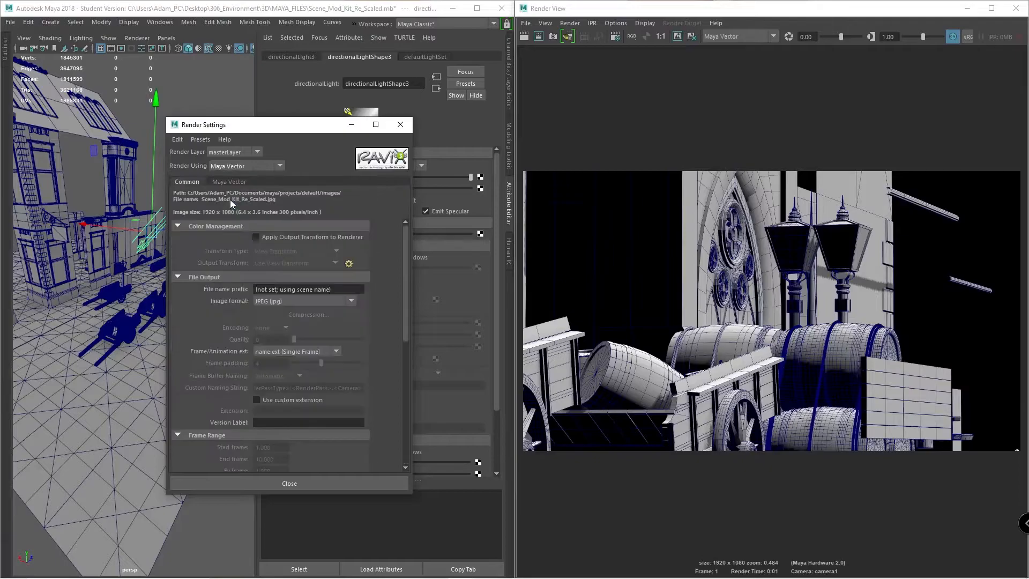
scroll(273, 322, "down", 3)
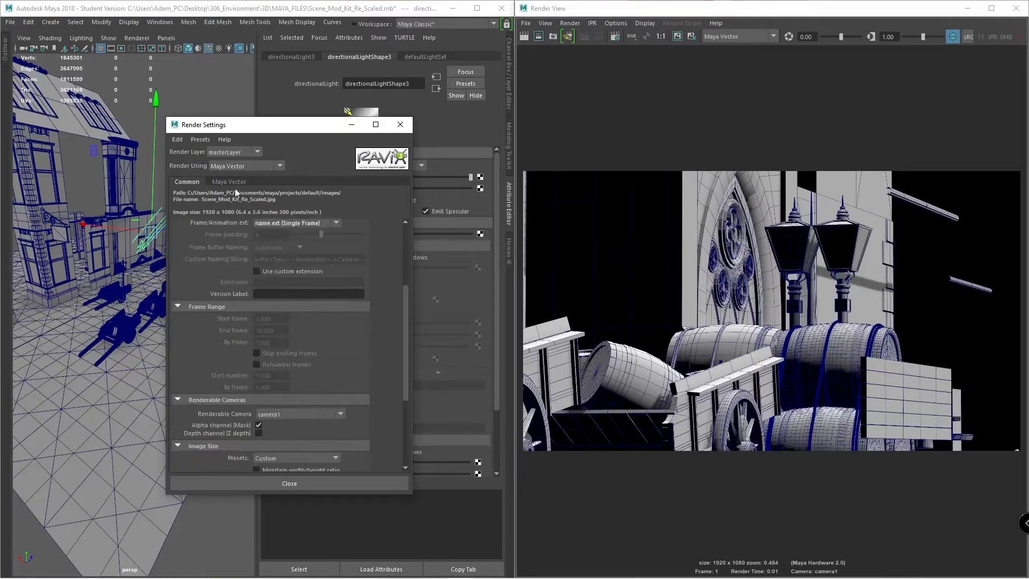
left_click(215, 184)
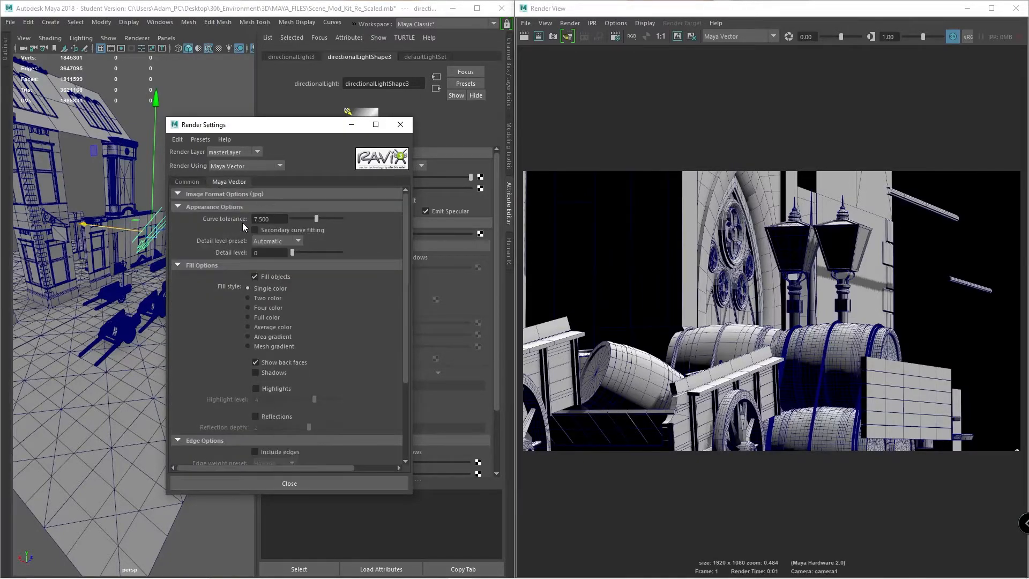
left_click(526, 38)
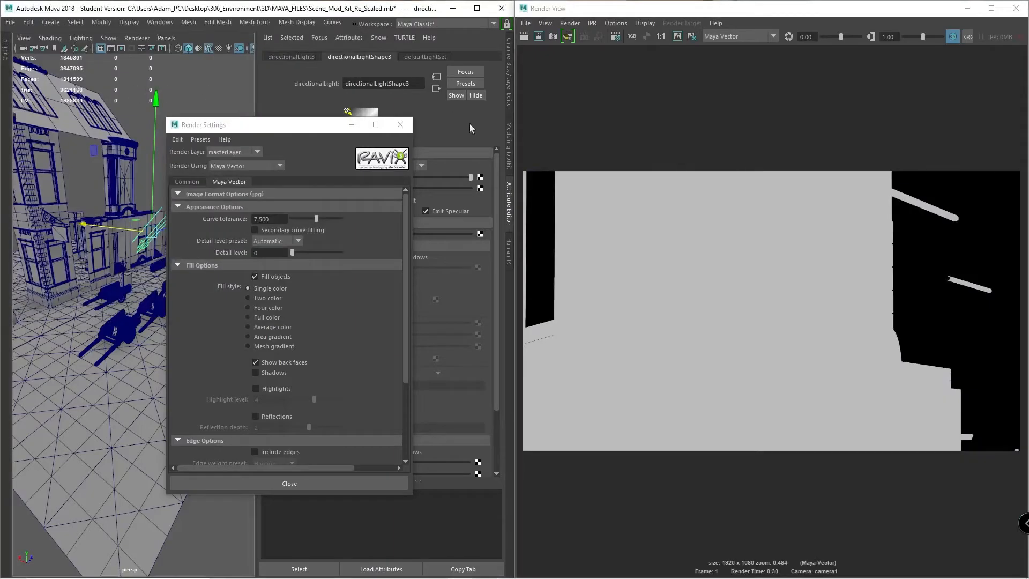
- Include edges in the vector render with a 0.5 pt weight and the Outlines style, and render the view
scroll(275, 265, "down", 2)
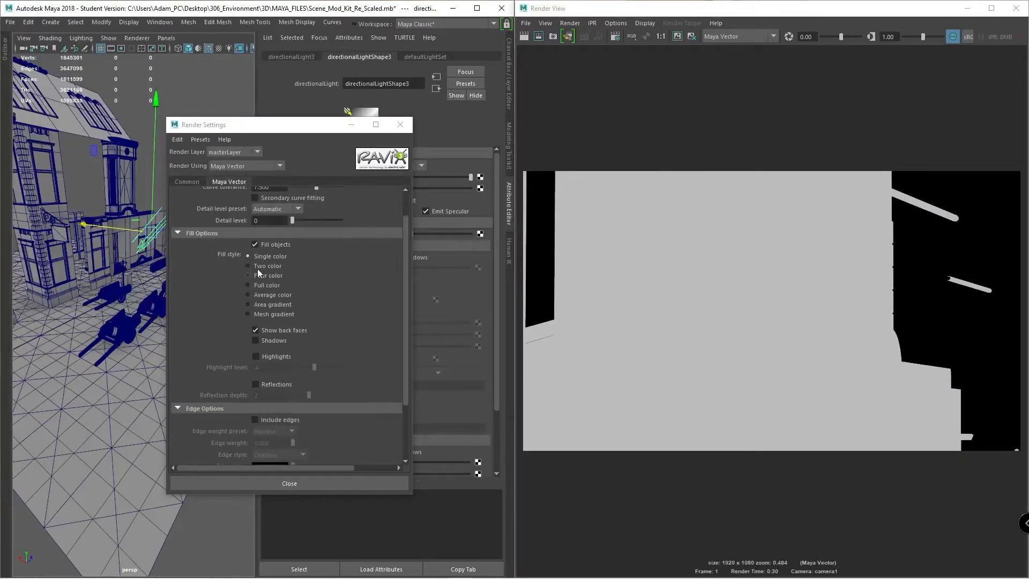
scroll(238, 355, "down", 3)
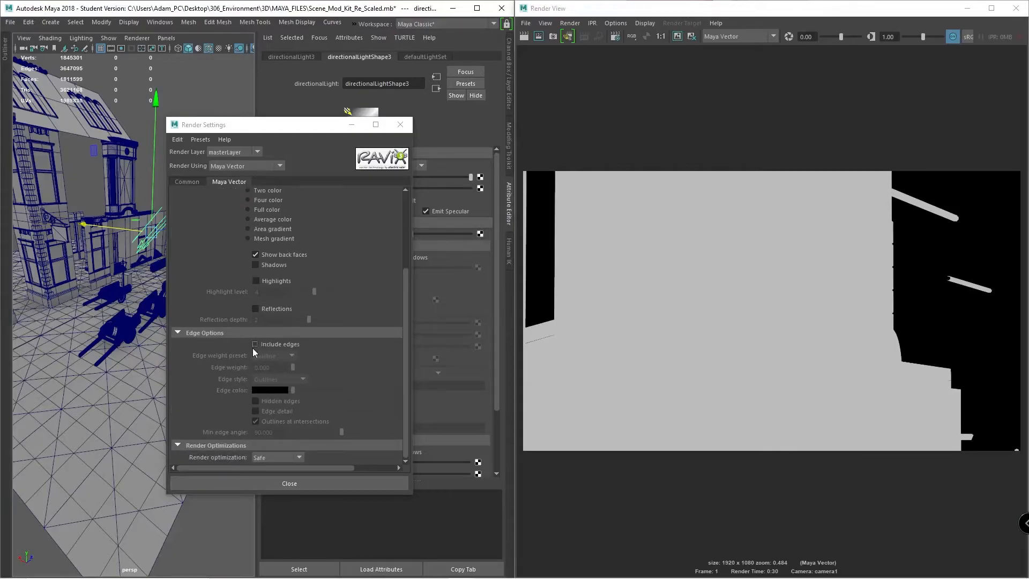
left_click(255, 345)
left_click(272, 356)
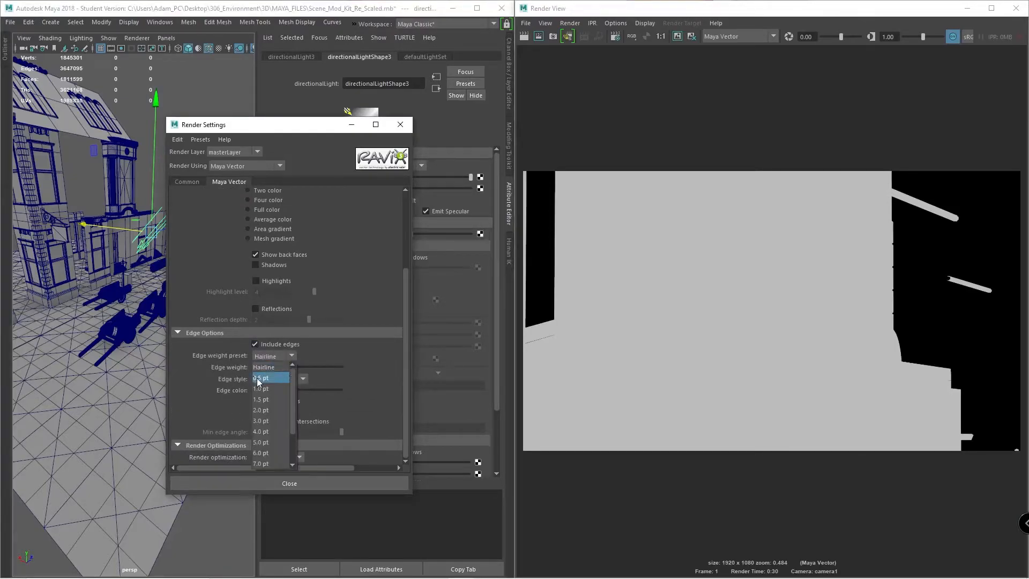
left_click(260, 378)
left_click(275, 379)
left_click(269, 402)
left_click(272, 379)
left_click(268, 391)
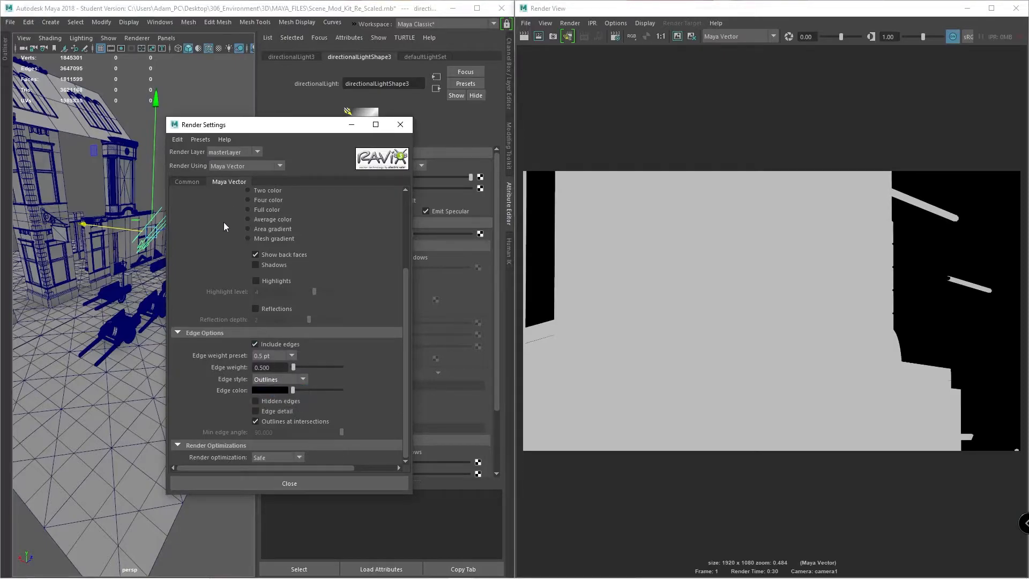
left_click(524, 36)
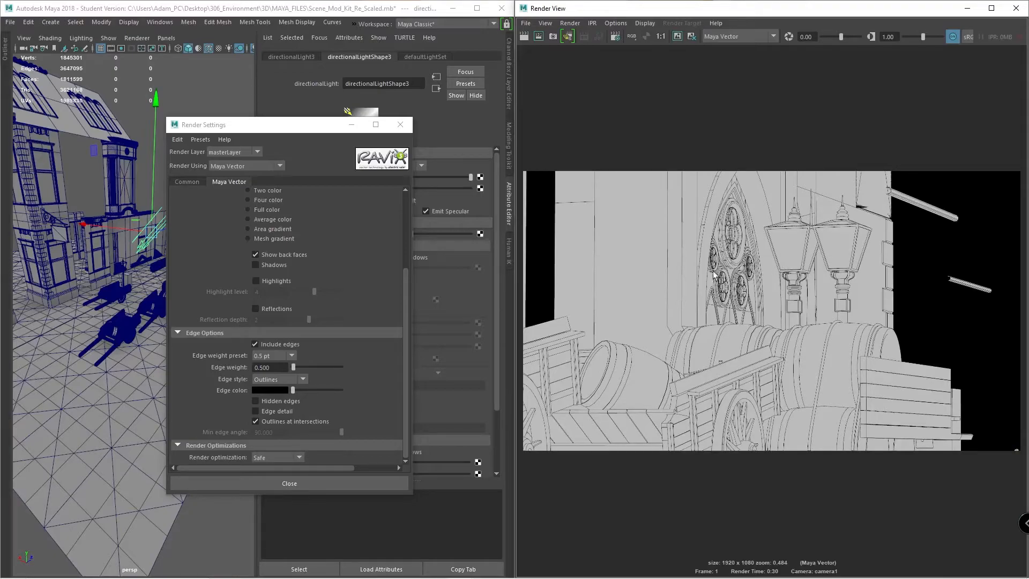
left_click(277, 379)
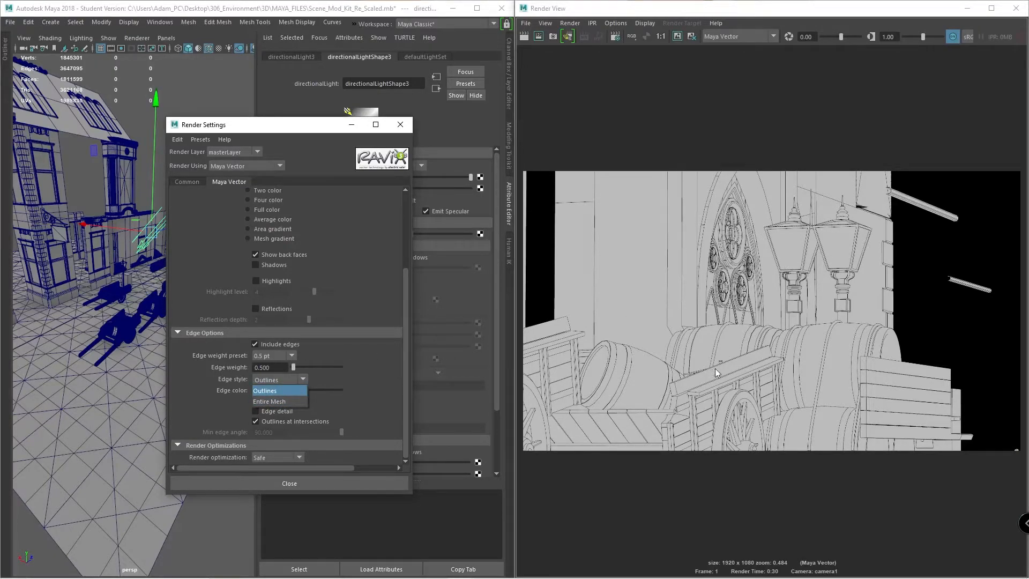
left_click(353, 237)
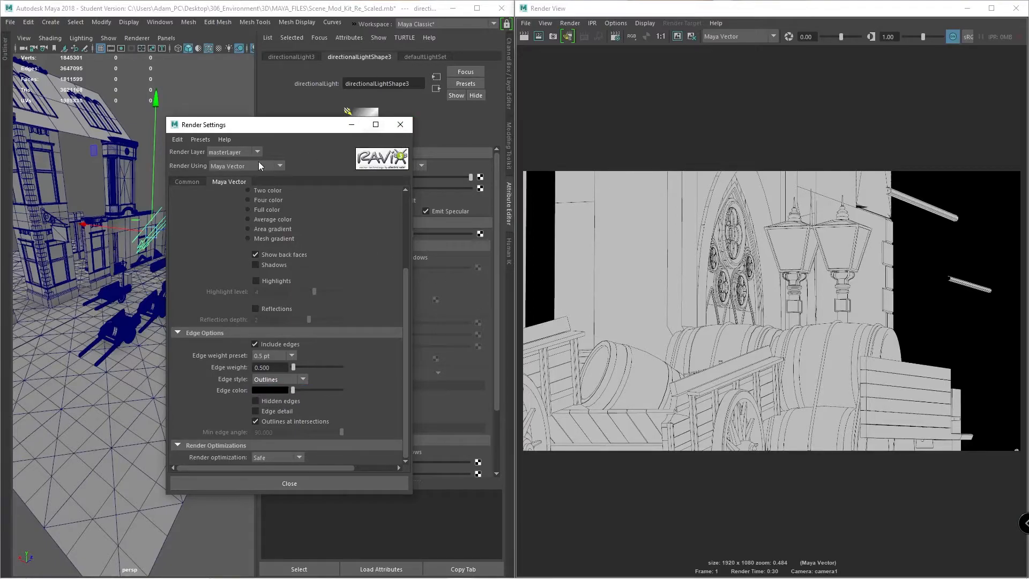
- Switch the renderer to Arnold Renderer and review its sampling and common output settings
left_click(243, 166)
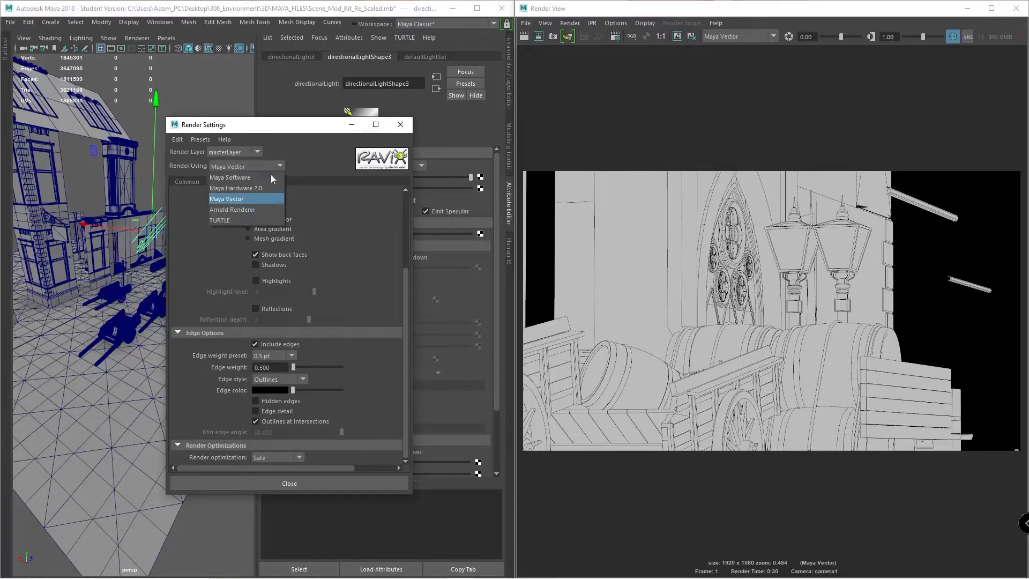
left_click(232, 210)
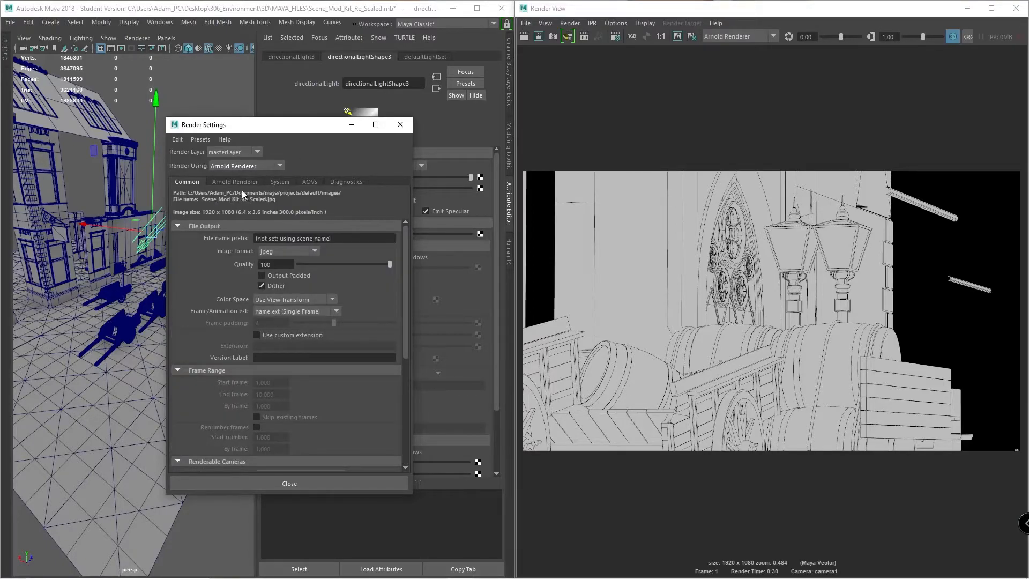
left_click(247, 182)
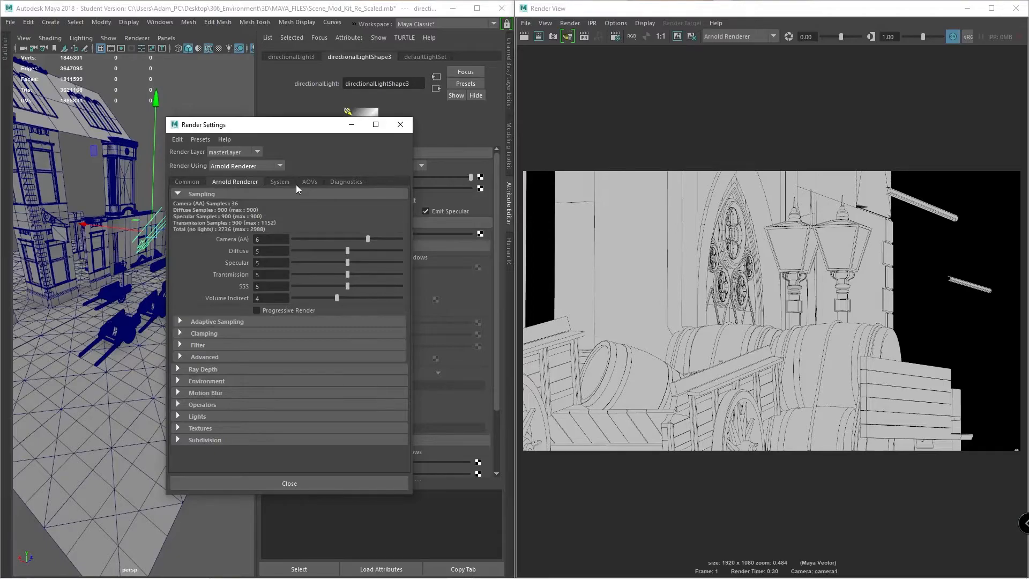
left_click(189, 182)
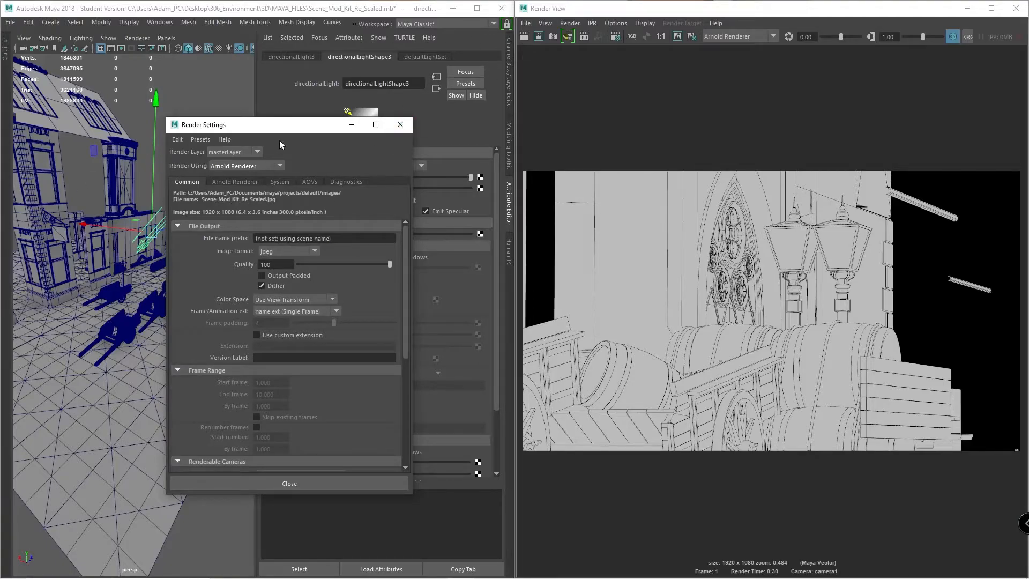
- Move the Render Settings window clear of the viewport, start an Arnold render with Camera (AA) at 6, and close the Render View
left_click_drag(286, 131, 382, 202)
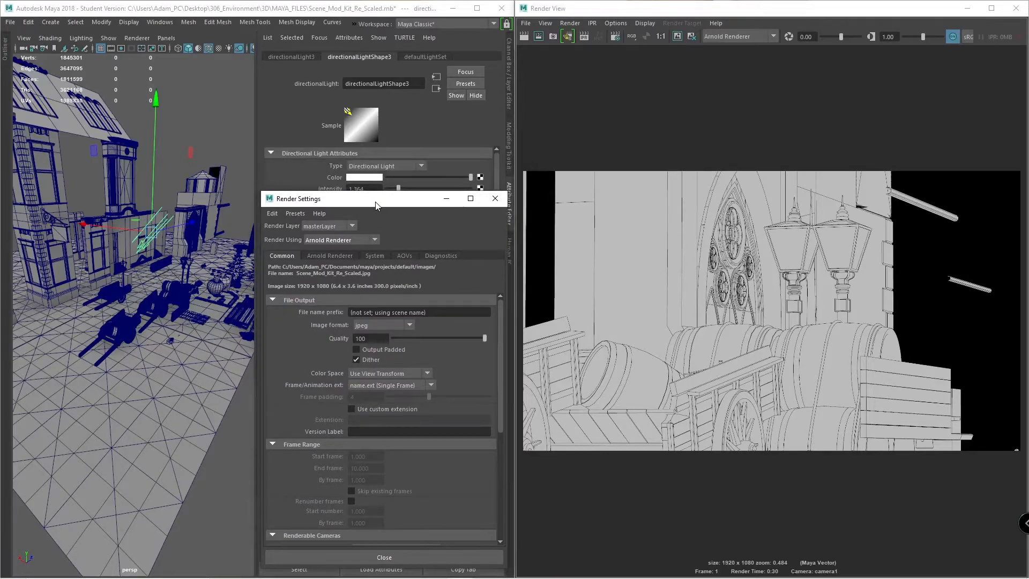
left_click(166, 202)
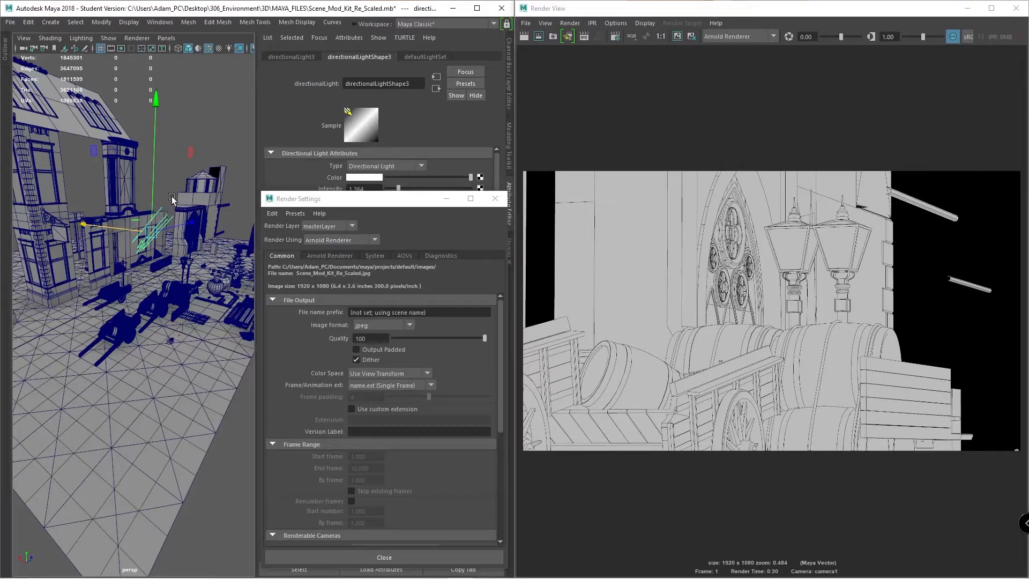
left_click_drag(154, 210, 154, 209)
left_click(333, 256)
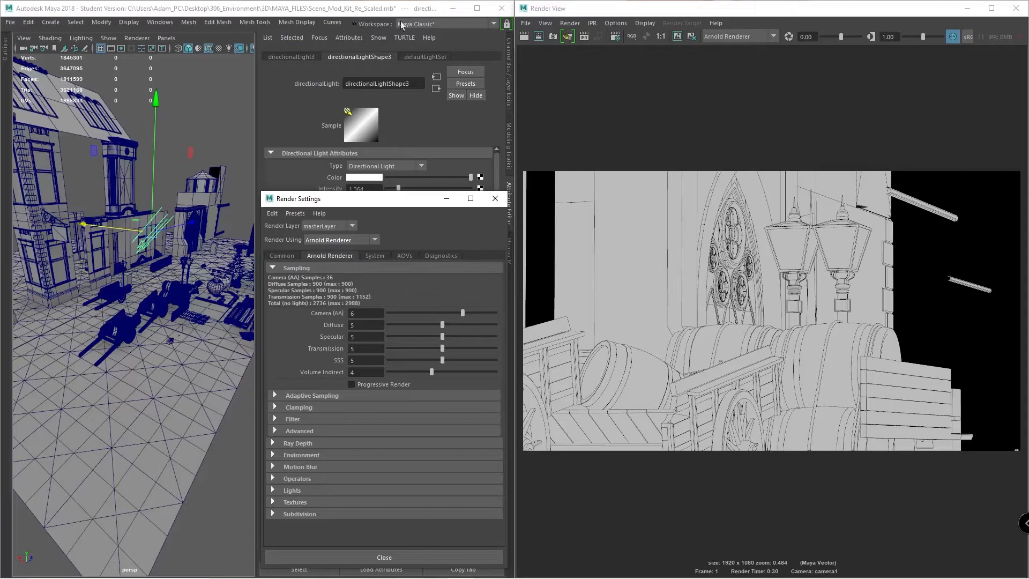
left_click(527, 37)
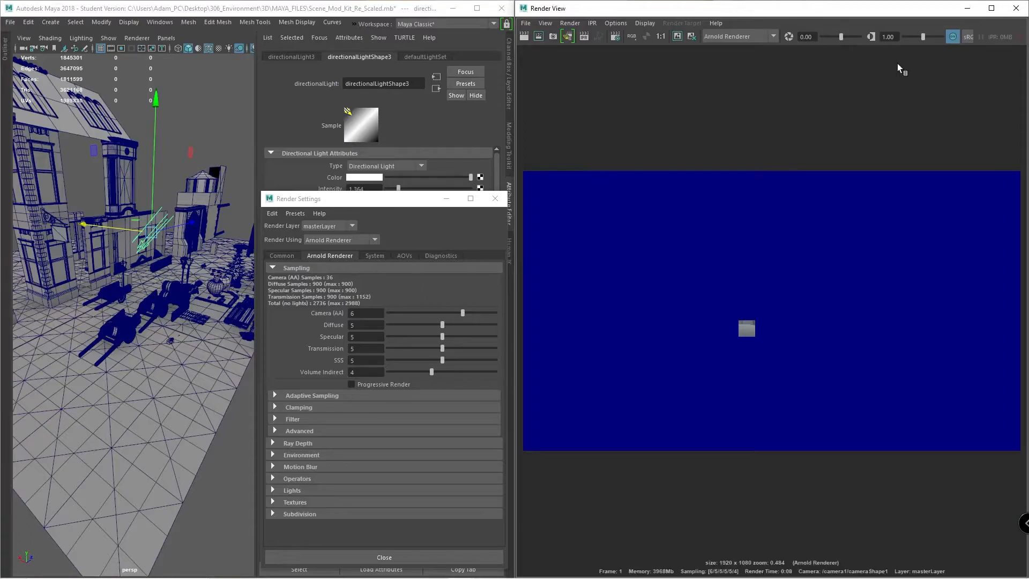
left_click(1014, 8)
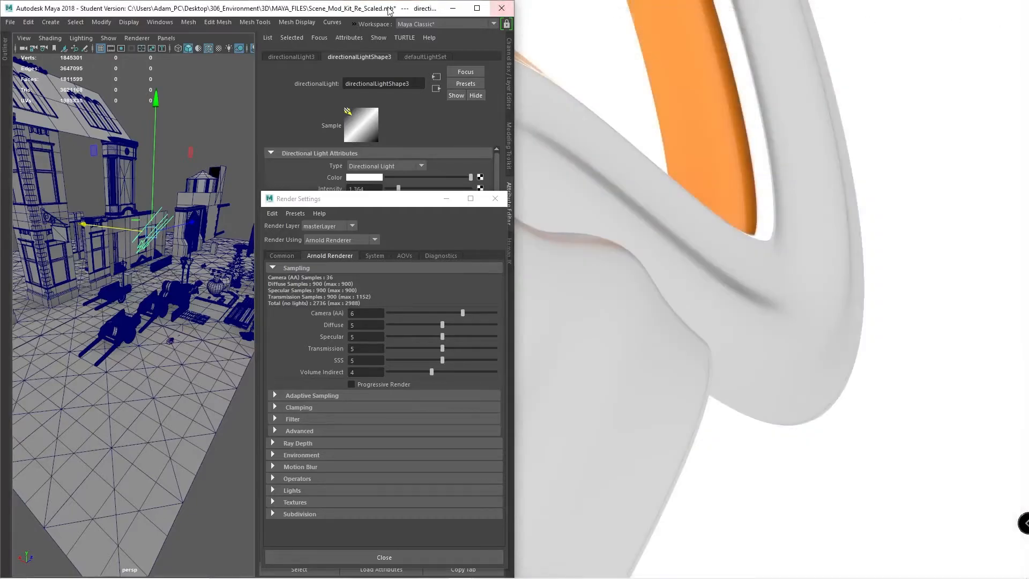
- Maximize the Maya window and review the Arnold renderer's common file output, renderable camera and image size settings
left_click_drag(380, 9, 436, 0)
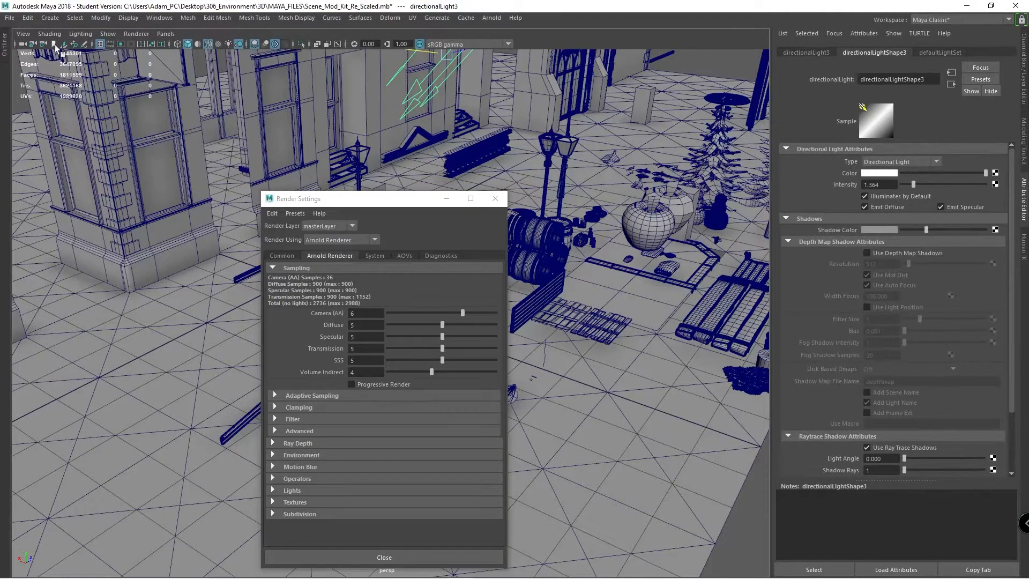
left_click(289, 256)
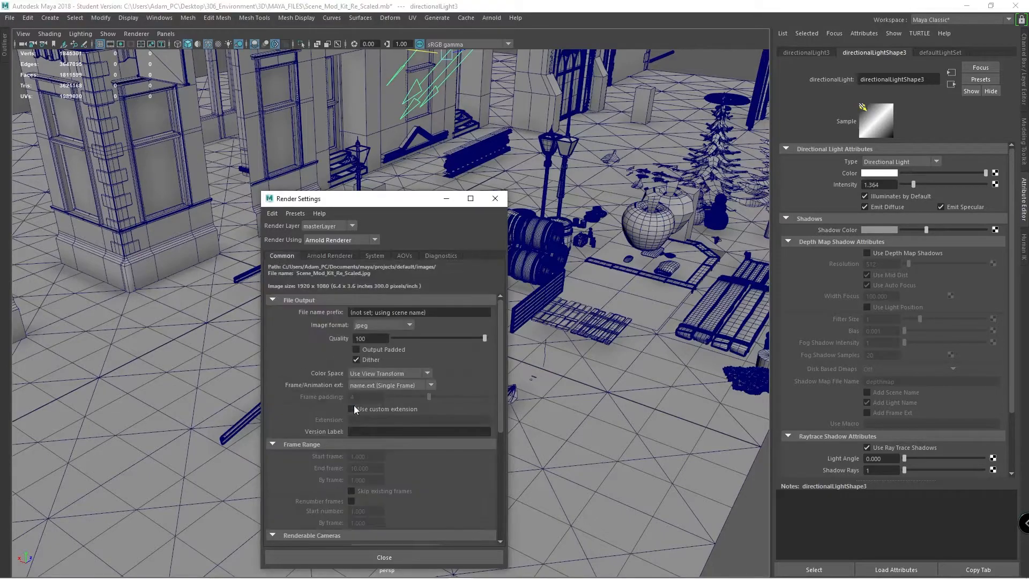
scroll(349, 407, "down", 5)
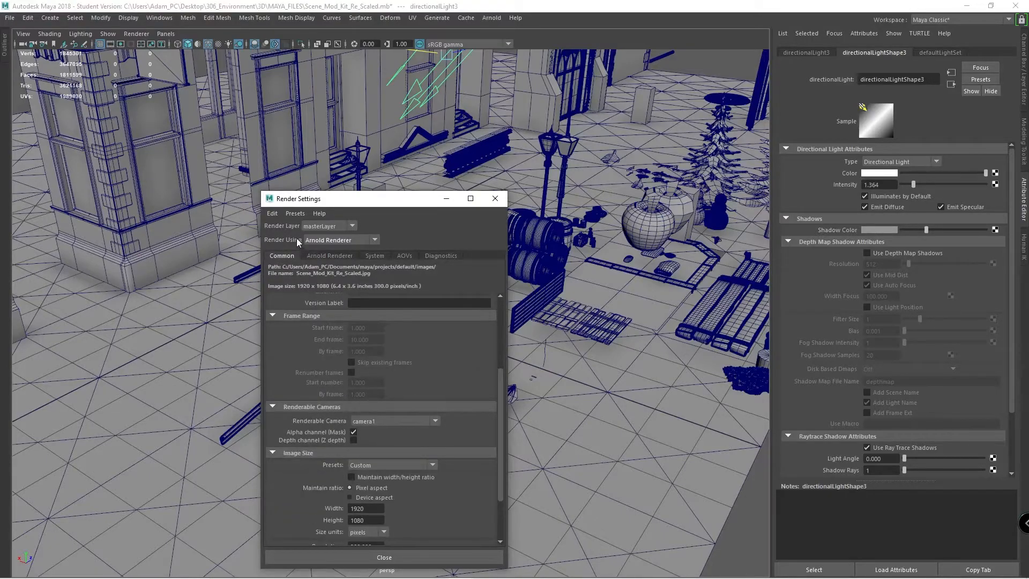
left_click(321, 256)
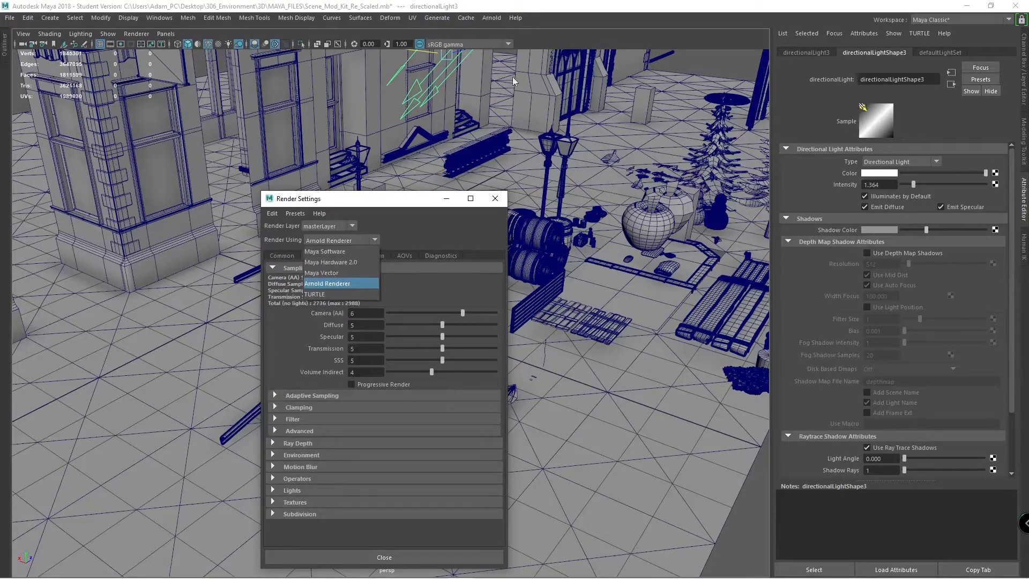
- Restore the full Maya interface and open the Arnold RenderView
left_click(532, 27)
key("ctrl+space")
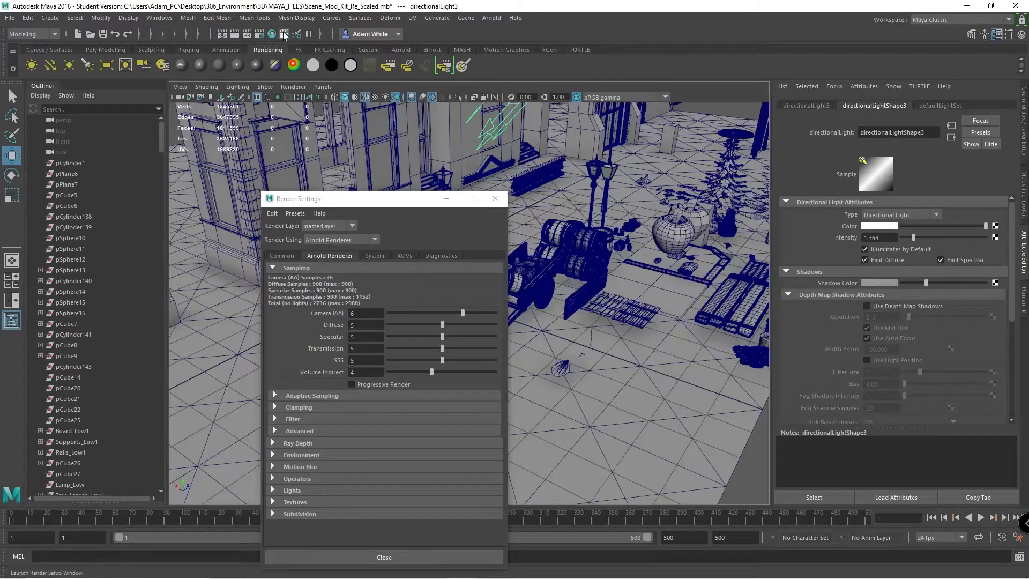
left_click(492, 18)
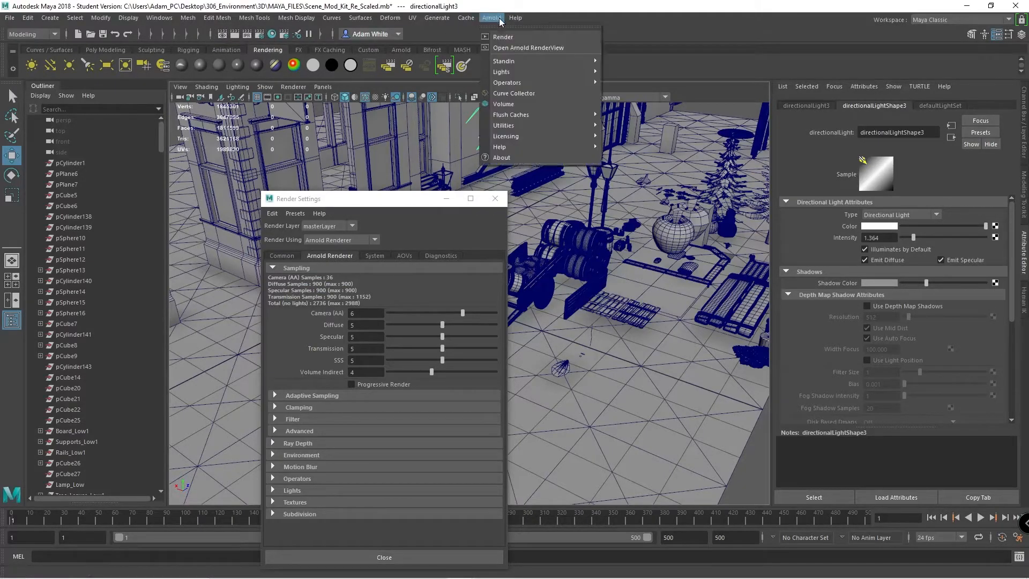
left_click(532, 47)
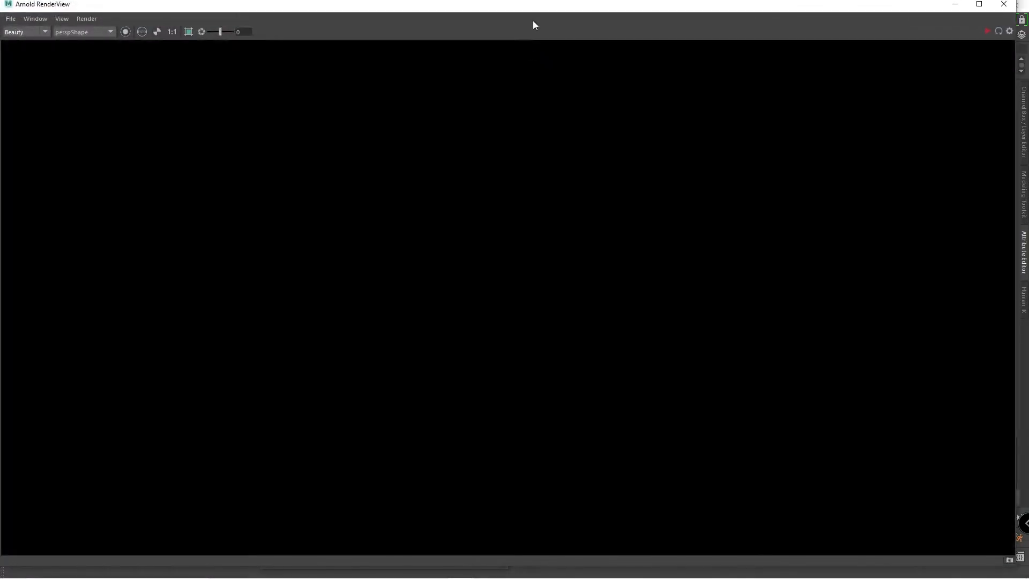
- Arrange the windows side by side, with Maya in one half of the screen and the Arnold RenderView in the other
left_click_drag(547, 8, 671, 73)
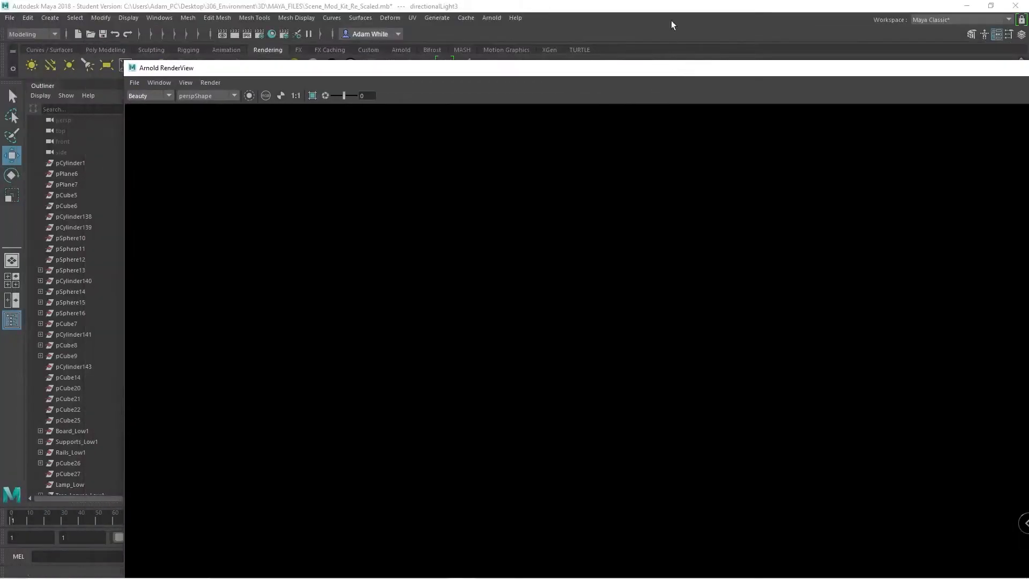
left_click_drag(666, 3, 2, 62)
left_click(409, 112)
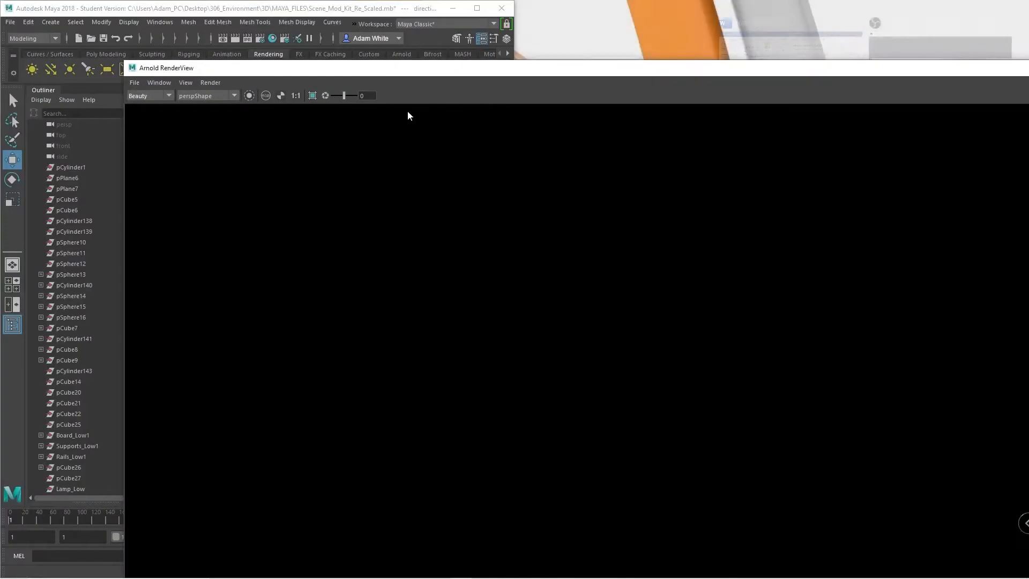
left_click_drag(457, 68, 1028, 69)
left_click(663, 14)
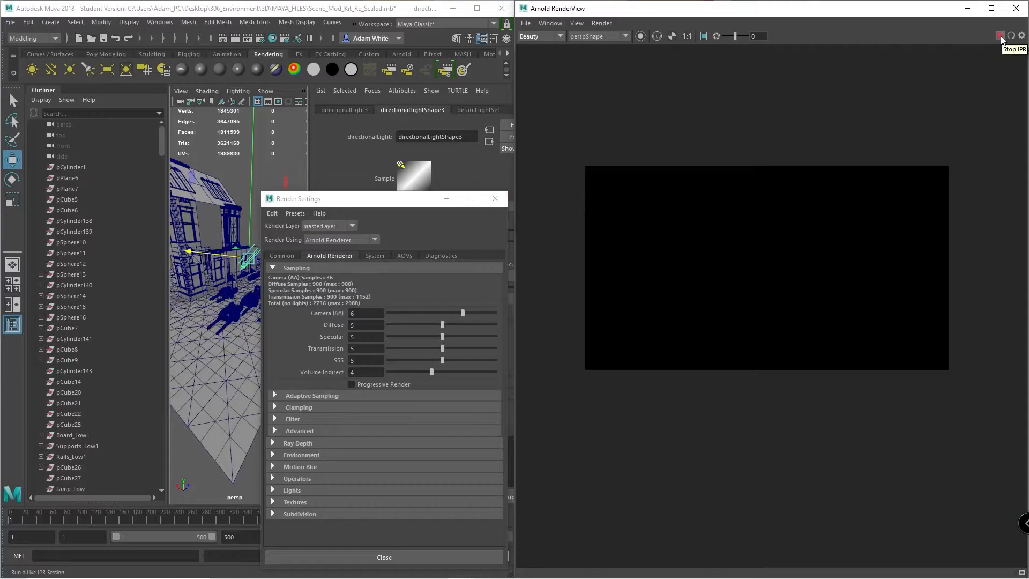
- Start a live IPR render in the Arnold RenderView and switch the viewport to look through camera1
left_click(1000, 37)
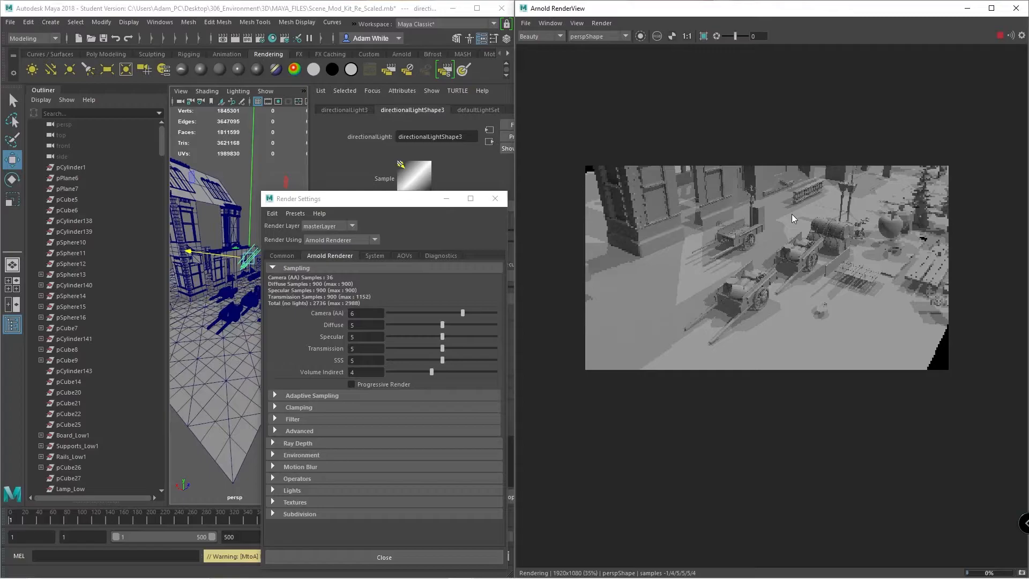
left_click(304, 90)
mouse_move(336, 112)
mouse_move(461, 113)
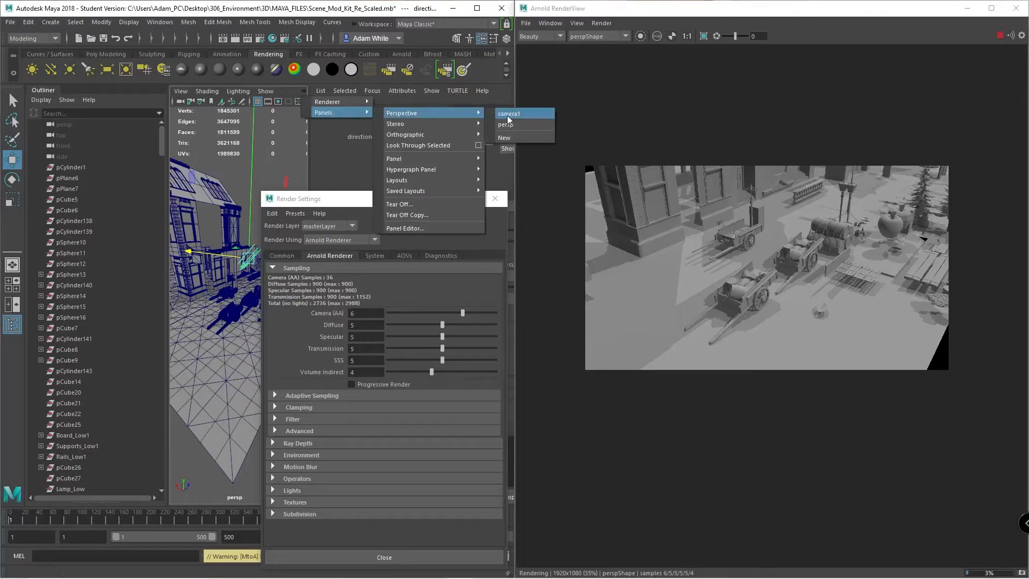
left_click(507, 114)
- Check the renderable camera and image size in the common render settings
left_click(291, 256)
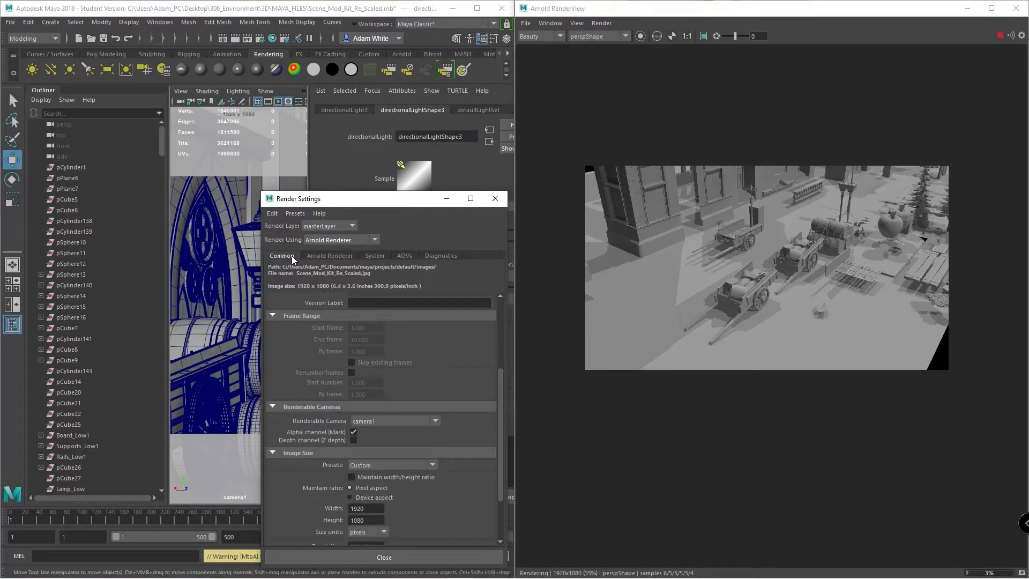
scroll(321, 321, "down", 3)
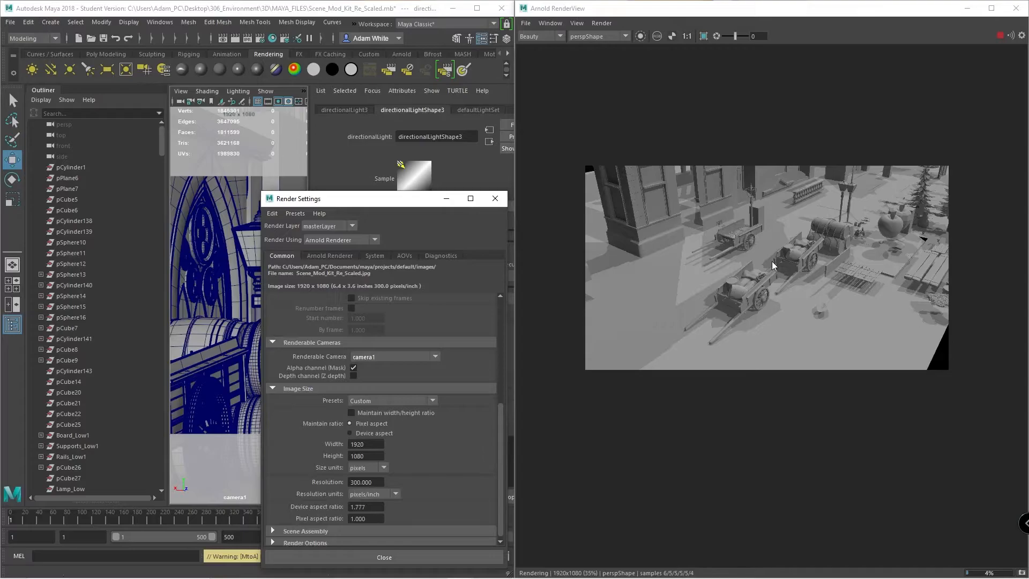
scroll(772, 265, "up", 2)
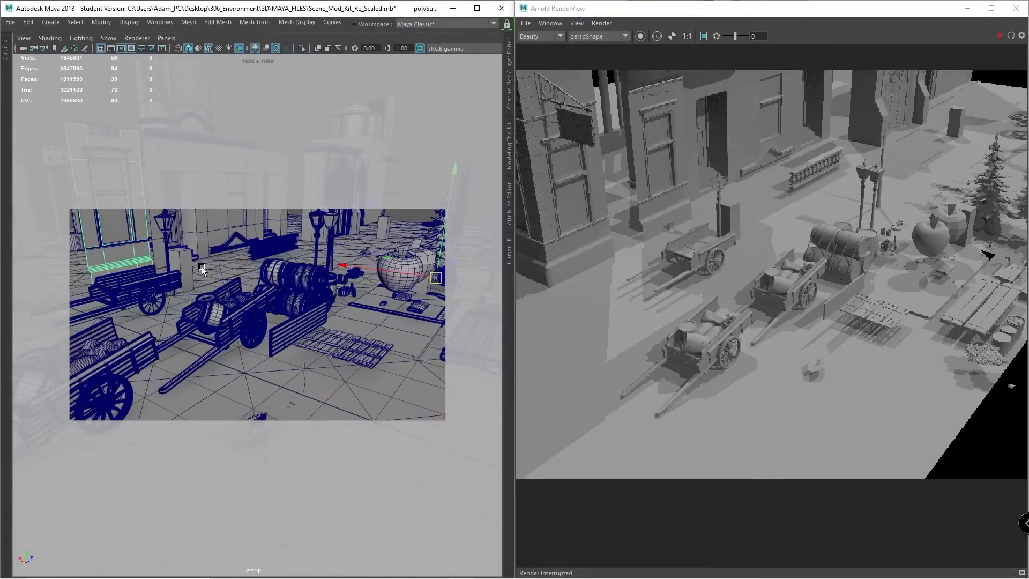
- Frame the cart with barrels and sacks close up in the perspective view, and reopen Render Settings over the RenderView with the viewport expanded
scroll(218, 312, "up", 5)
scroll(217, 312, "down", 4)
scroll(237, 314, "up", 5)
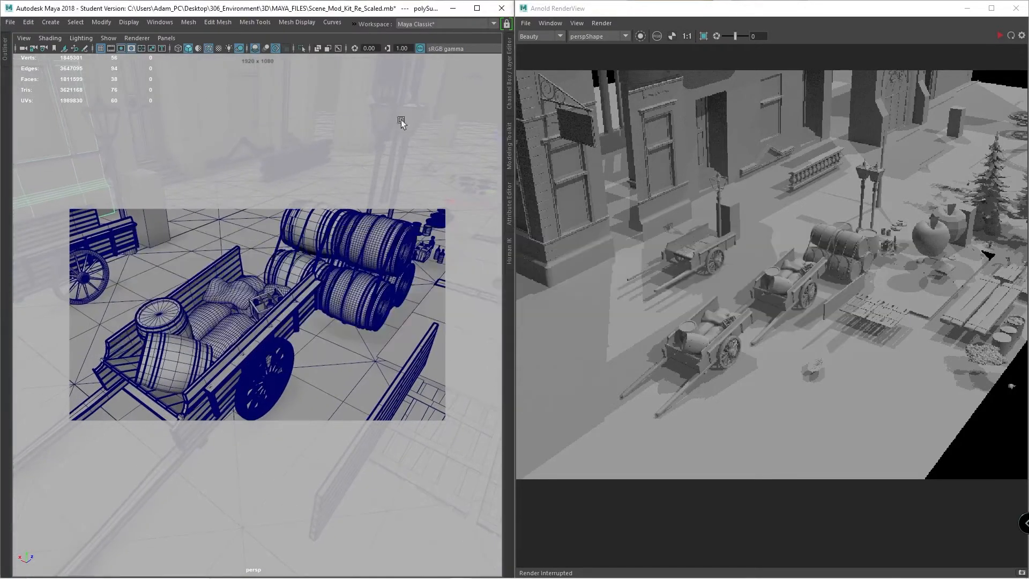
left_click(354, 24)
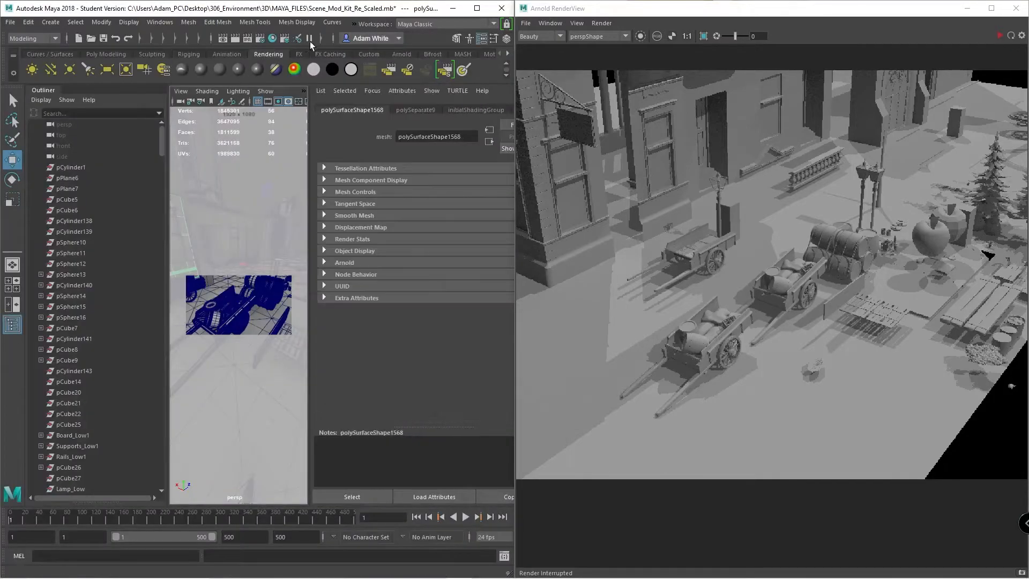
left_click(260, 38)
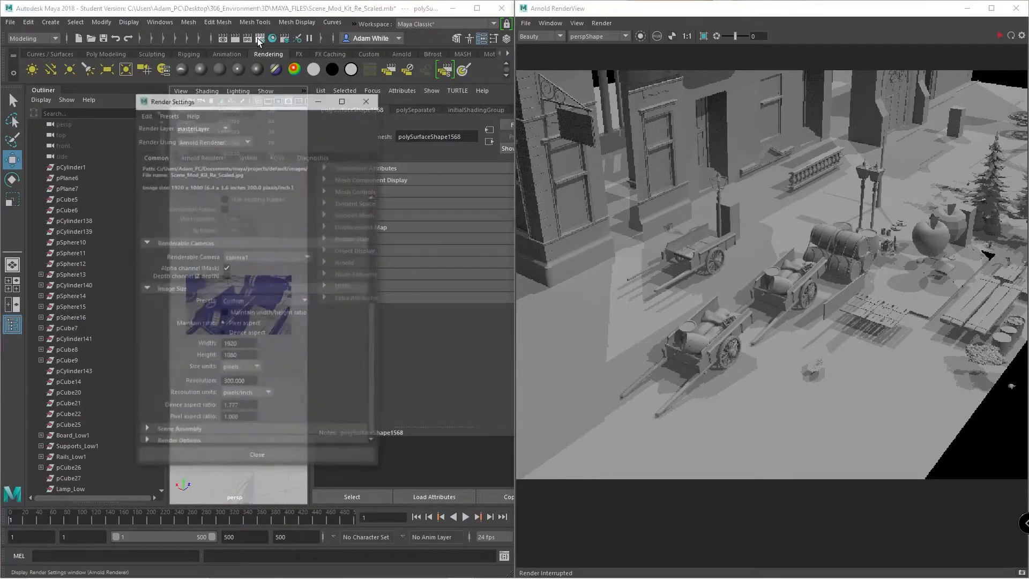
key("ctrl+space")
left_click_drag(283, 100, 900, 177)
- Set Arnold's Camera (AA) samples to 2 and move the Render Settings window off the RenderView
left_click(811, 237)
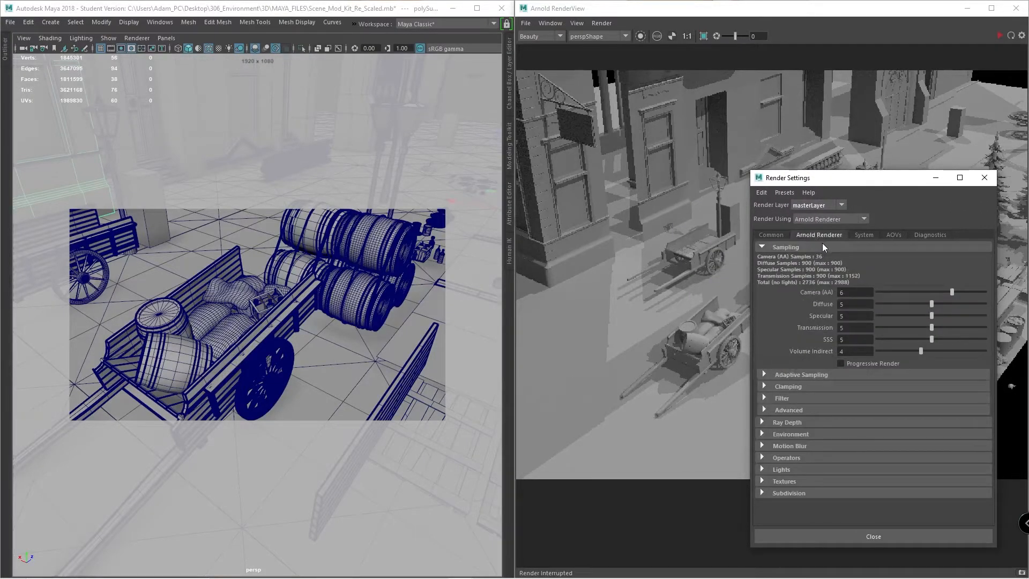
left_click(763, 234)
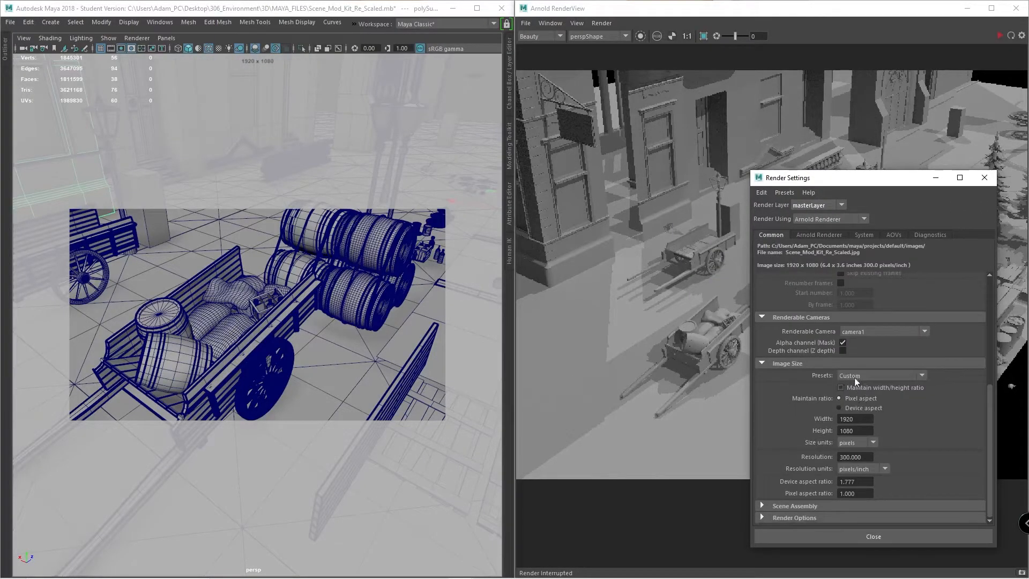
left_click(801, 234)
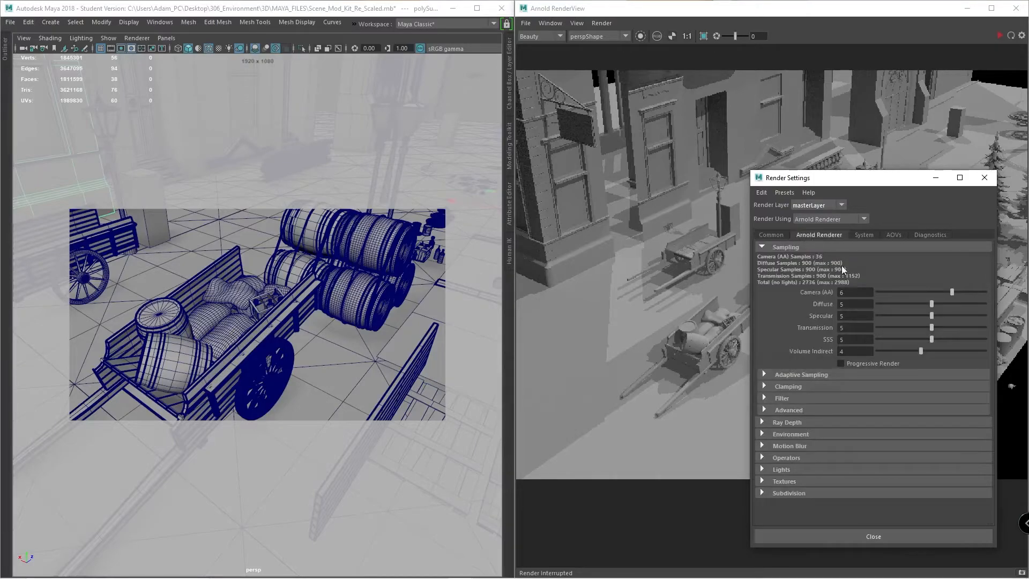
left_click(858, 293)
key("BackSpace")
type("2")
key("Tab")
left_click_drag(883, 185, 274, 158)
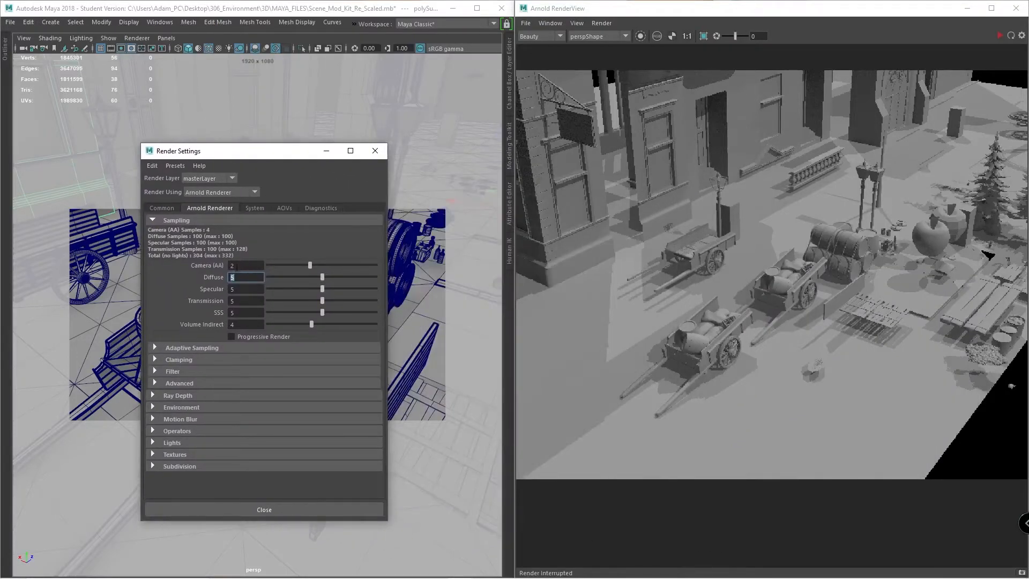
- Set the Camera (AA) samples to 3 and the Diffuse samples to 2
left_click(242, 266)
key("BackSpace")
type("3")
key("Tab")
type("1")
key("Tab")
left_click(240, 276)
key("BackSpace")
type("2")
key("Tab")
- Set the Specular, Transmission, SSS and Volume Indirect samples to 1
type("1")
key("Tab")
type("1")
key("Tab")
type("1")
key("Tab")
type("1")
key("Tab")
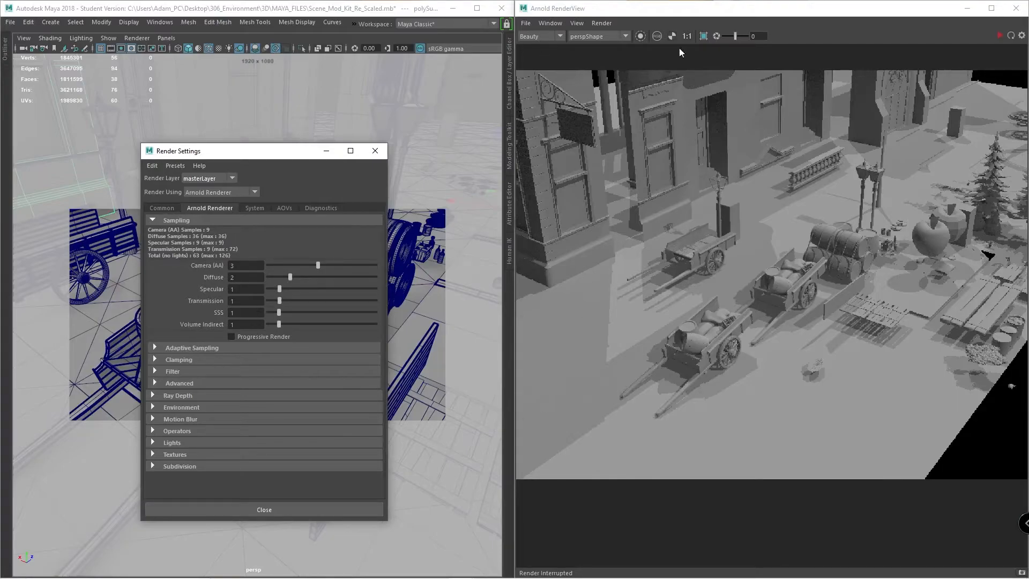
- Start the live IPR render of the cart view and set Camera (AA) to 1
left_click(1005, 36)
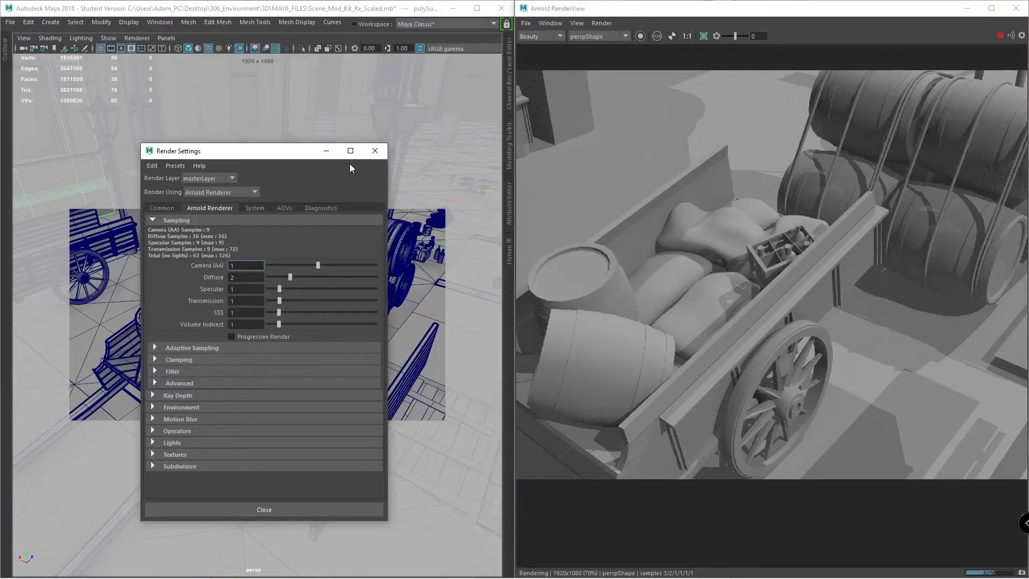
key("Tab")
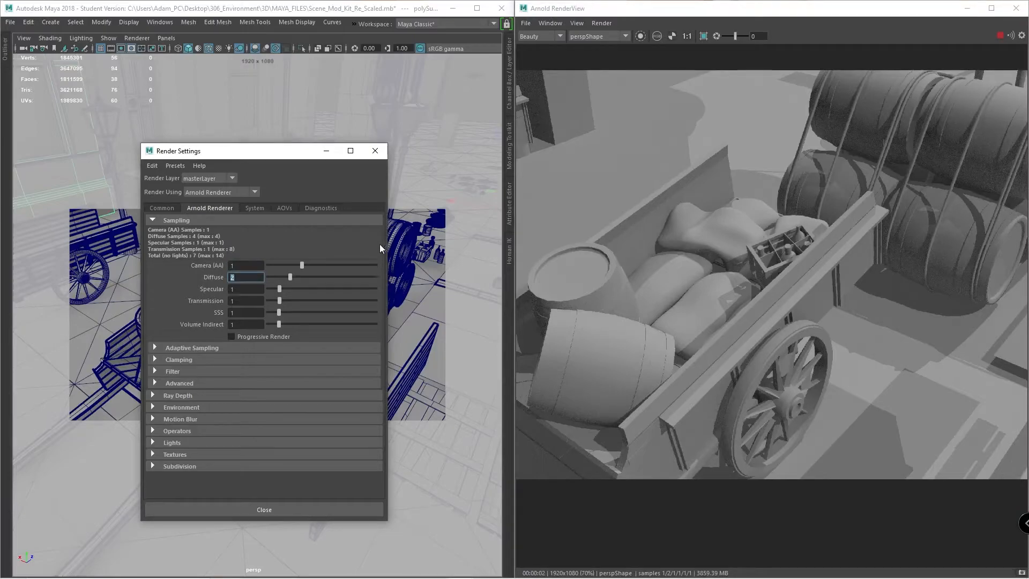
left_click(247, 264)
- Inspect the render quality on the stacked barrels, sacks and bottle crate, moving Render Settings aside and picking the objects in the RenderView
left_click(943, 162)
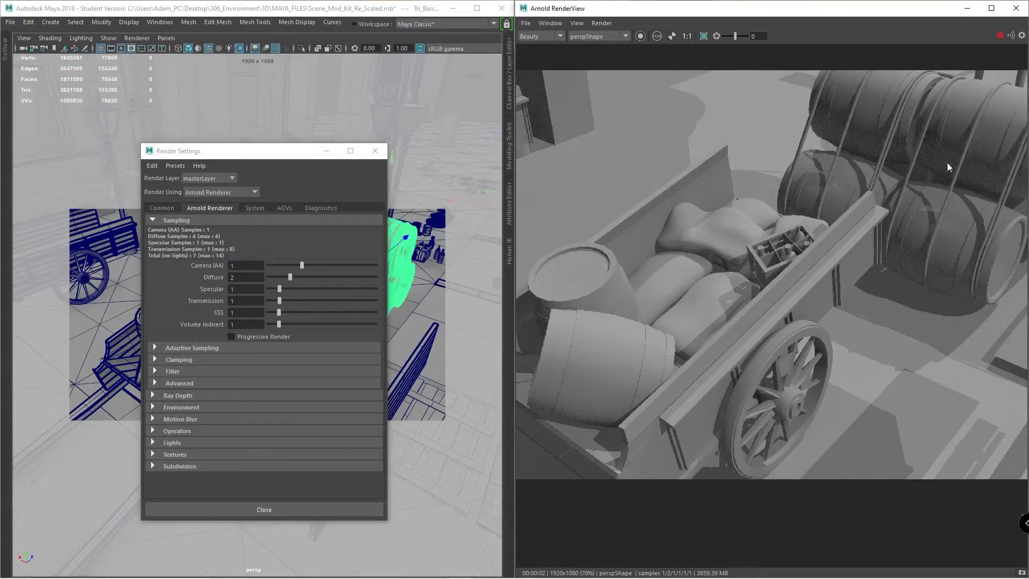
left_click_drag(271, 152, 538, 93)
left_click(772, 247)
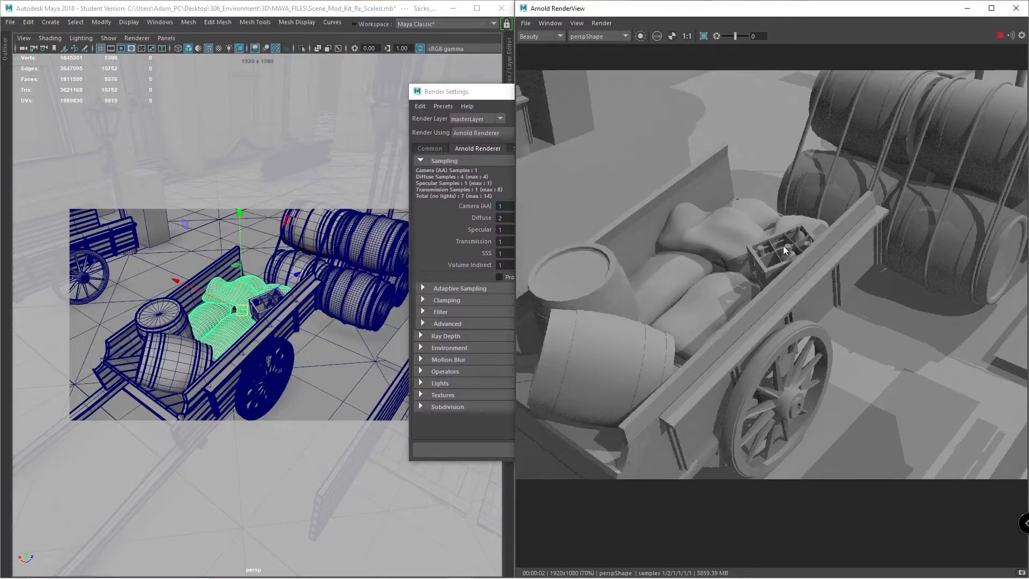
left_click(797, 254)
- Bring the Render Settings window back into view and set Camera (AA) to 7 for the live render
left_click_drag(480, 96, 369, 90)
double_click(405, 201)
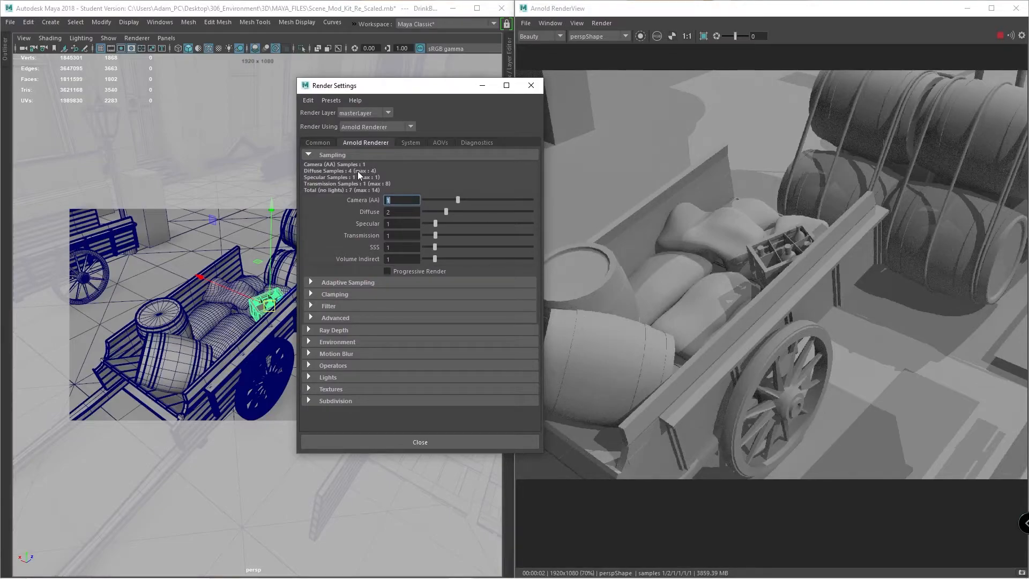
type("7")
key("Tab")
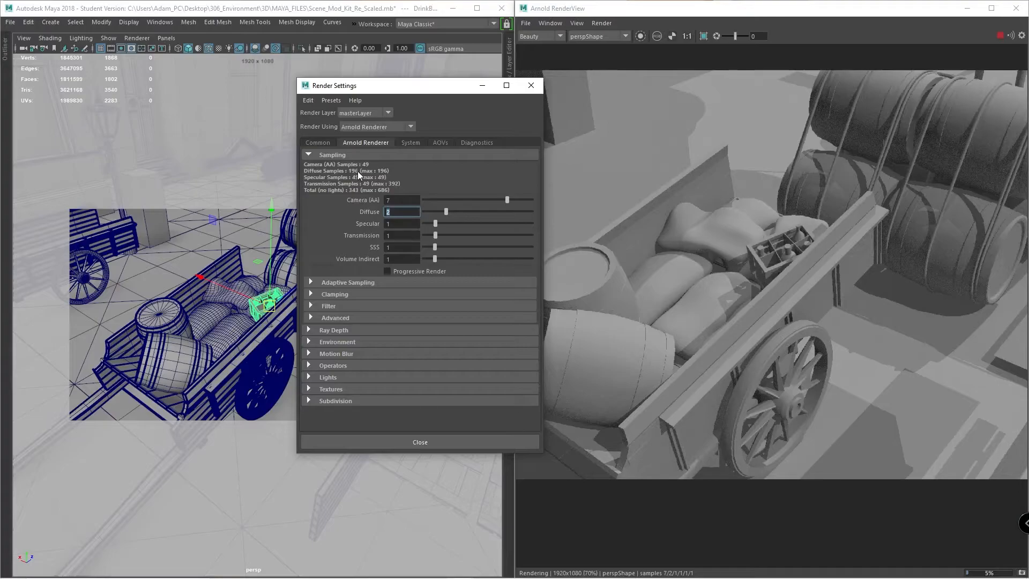
- Set the Diffuse and Specular samples to 4, Transmission to 3, SSS to 0 and Volume Indirect to 4
scroll(756, 188, "up", 3)
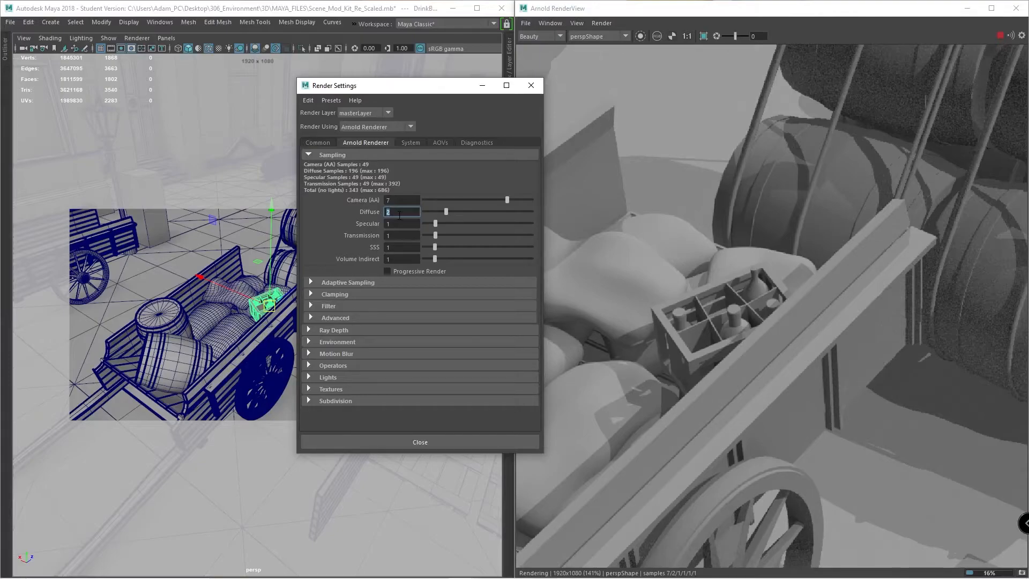
type("4")
double_click(405, 224)
type("4")
key("Tab")
type("3")
key("Tab")
type("0")
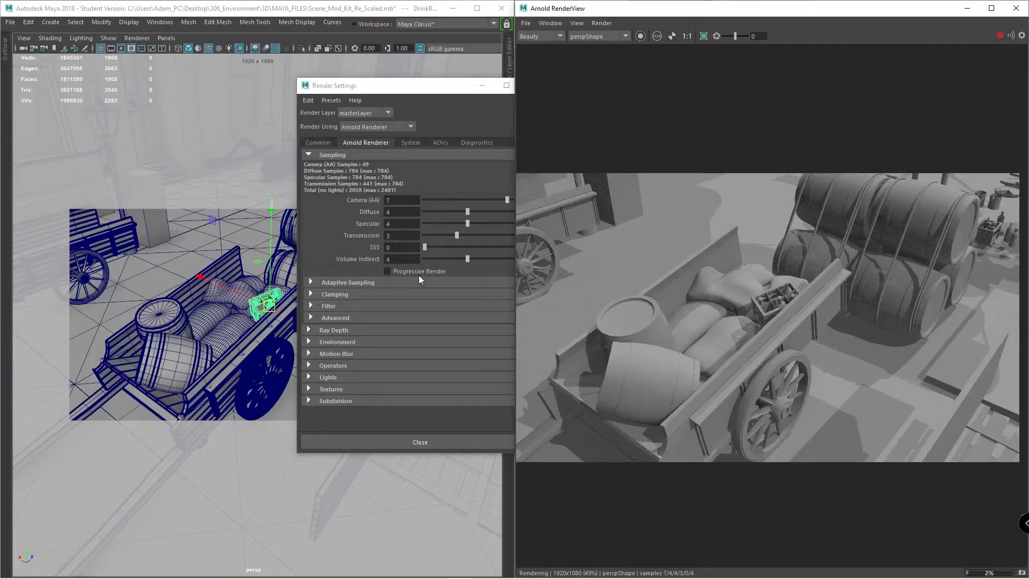
left_click(419, 275)
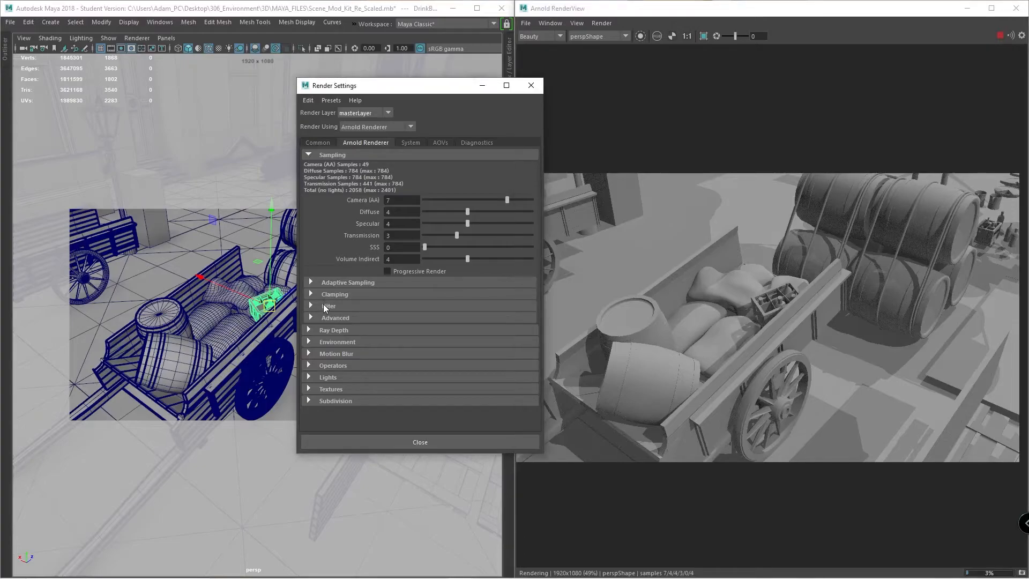
- Review the Arnold Filter types without changing the gaussian filter, and expand the Ray Depth settings
left_click(323, 306)
left_click(423, 320)
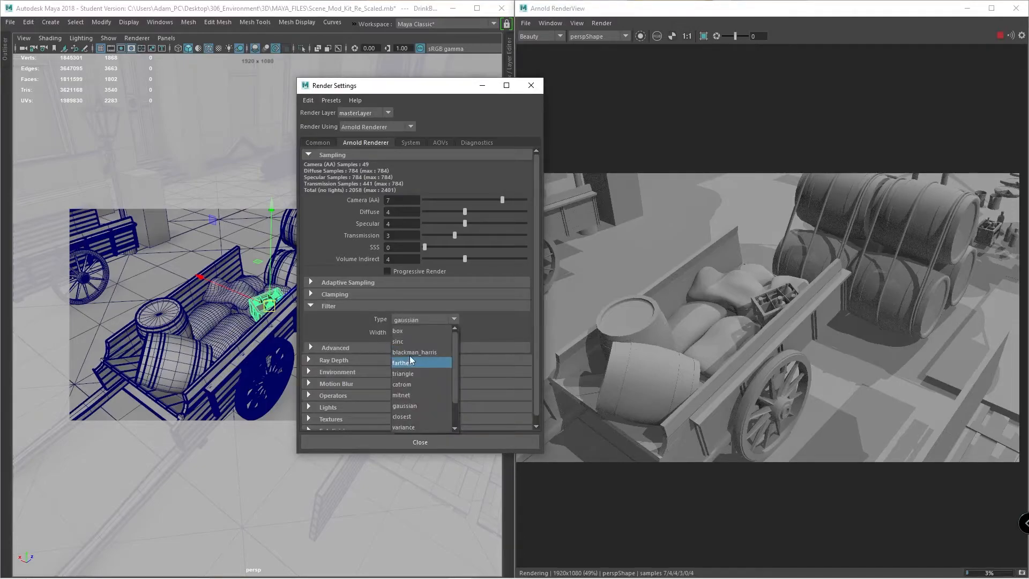
left_click(333, 326)
scroll(342, 349, "down", 1)
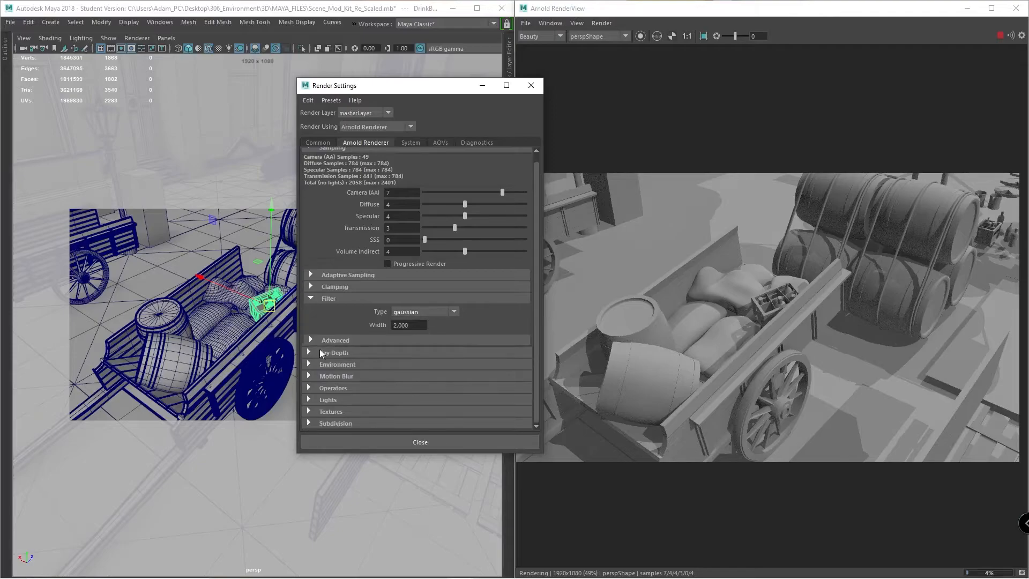
left_click(321, 353)
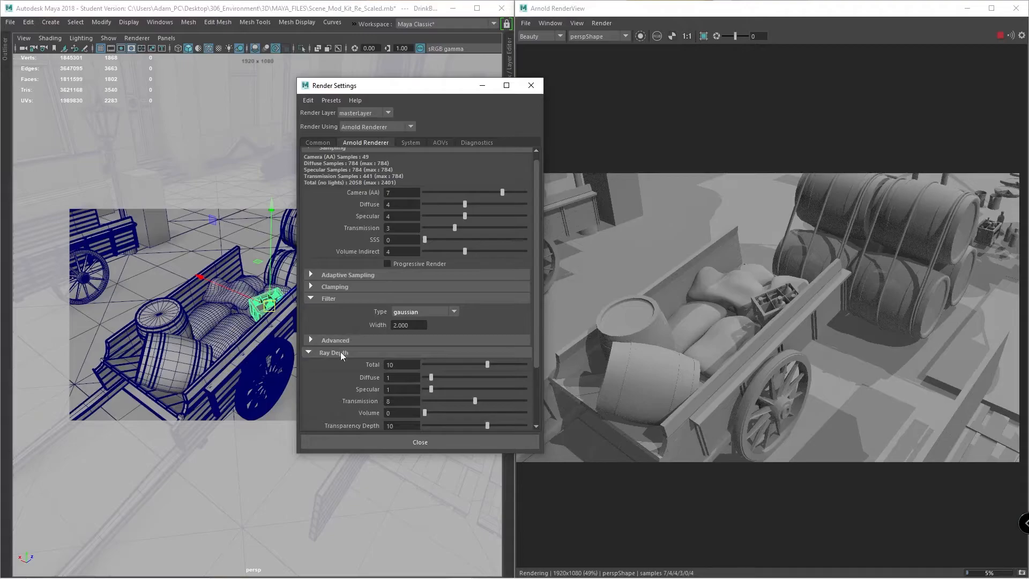
- Collapse the Ray Depth settings and delete the directional light above the carts
scroll(339, 351, "down", 1)
left_click(334, 320)
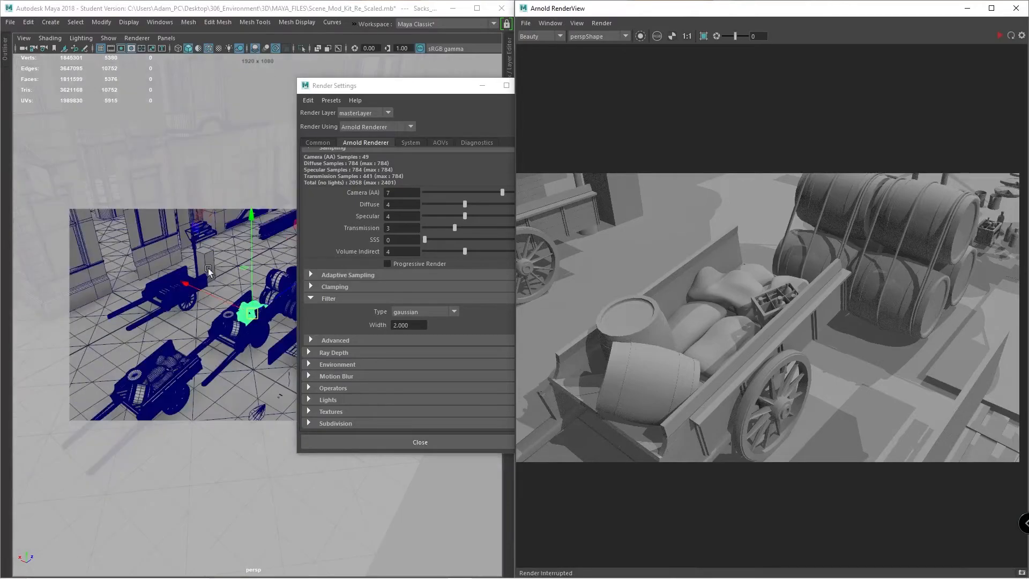
left_click(198, 218)
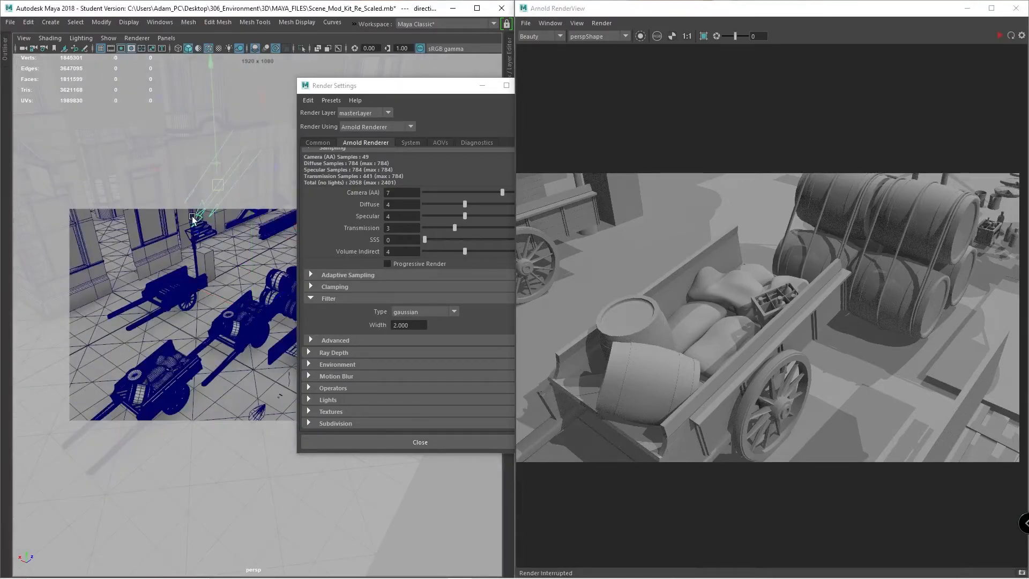
key("Delete")
key("bracketleft")
key("bracketright")
scroll(218, 276, "up", 5)
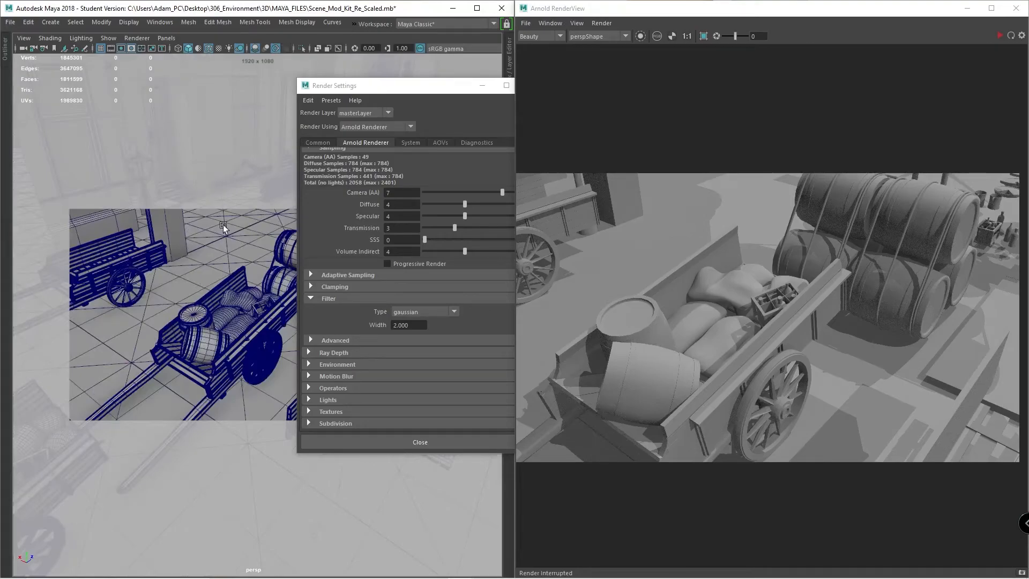
- Add an Arnold Skydome Light to the scene and frame it in the perspective view
key("space")
left_click(316, 184)
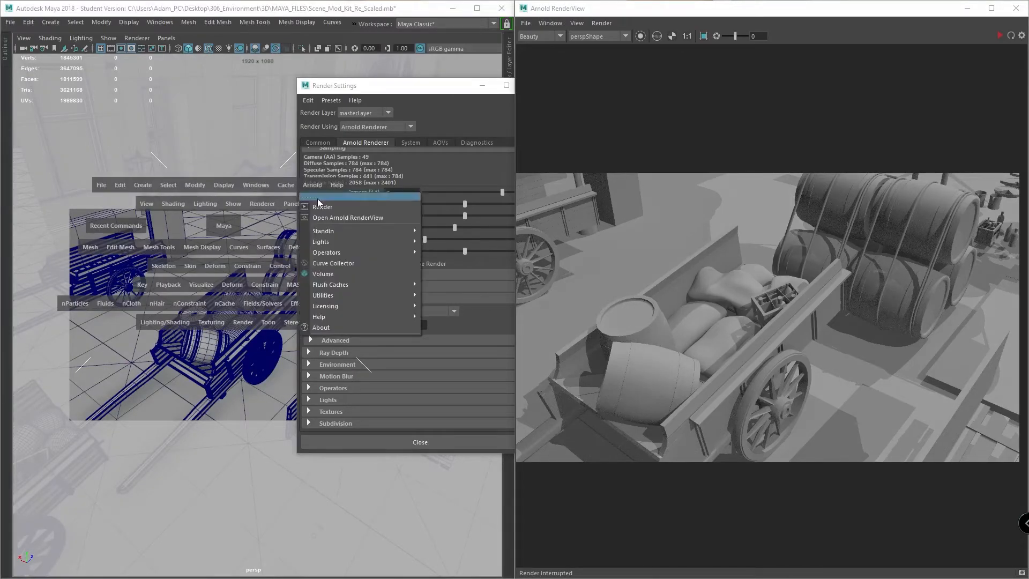
left_click(215, 226)
key("space")
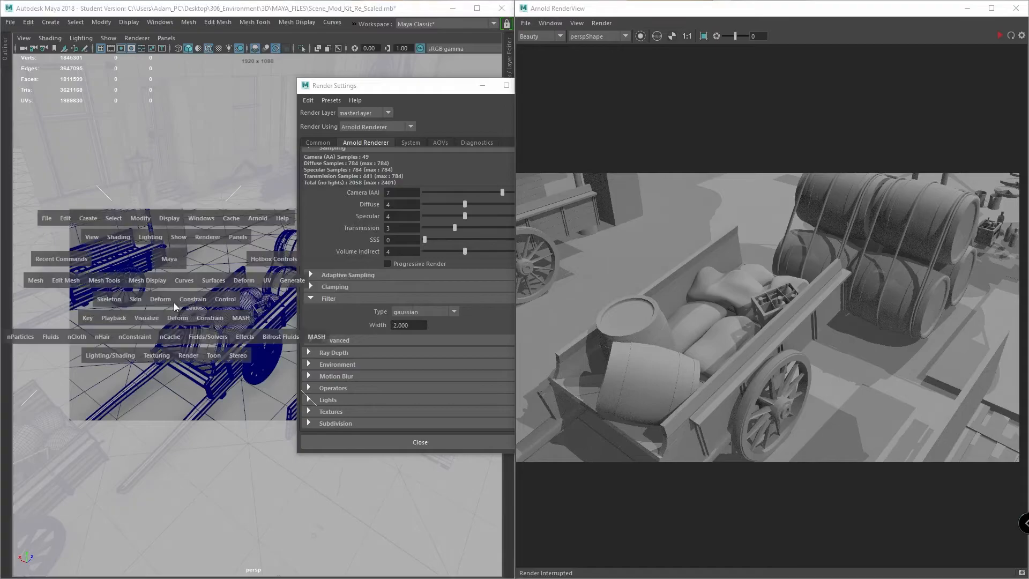
left_click(254, 219)
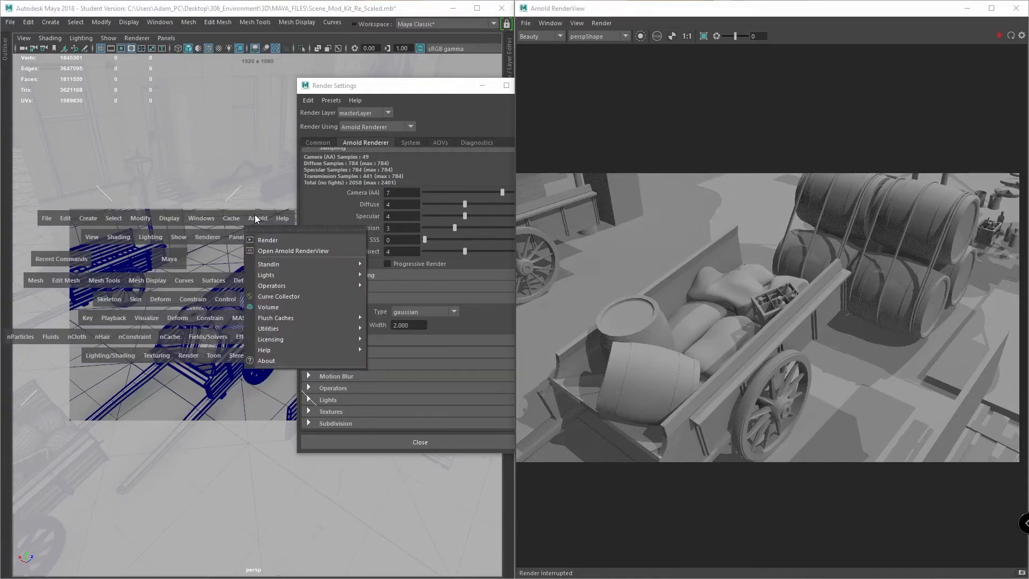
mouse_move(304, 276)
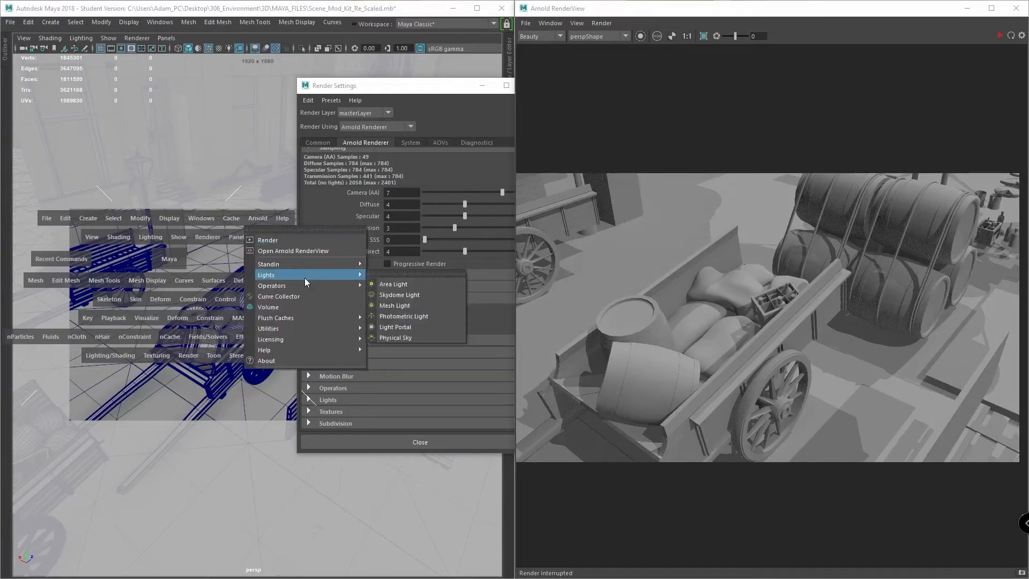
left_click(400, 294)
key("f")
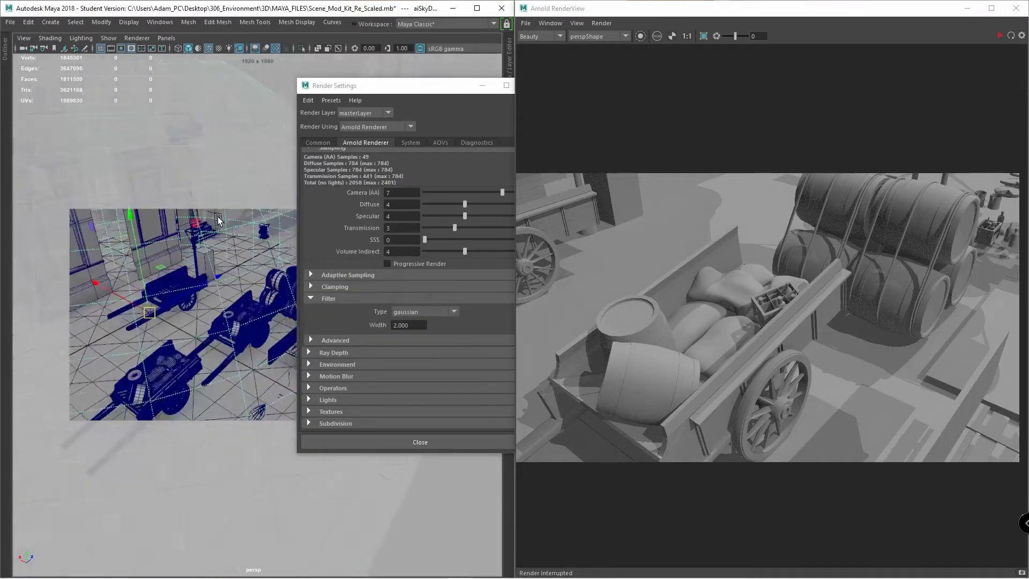
- Scale the skydome light up around the town and restart the Arnold render on the close-up of the loaded cart
left_click_drag(218, 315, 824, 311)
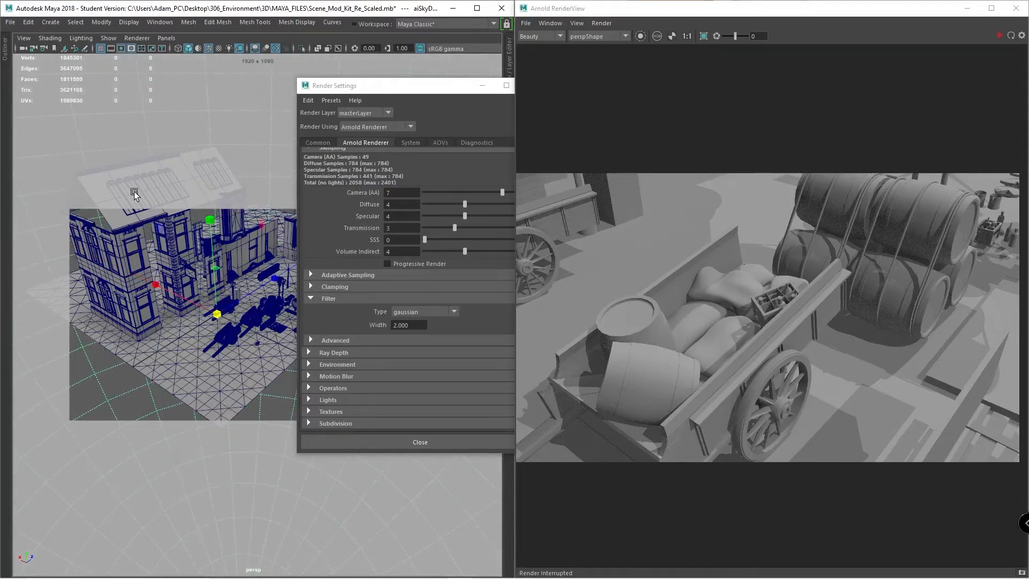
scroll(178, 272, "up", 6)
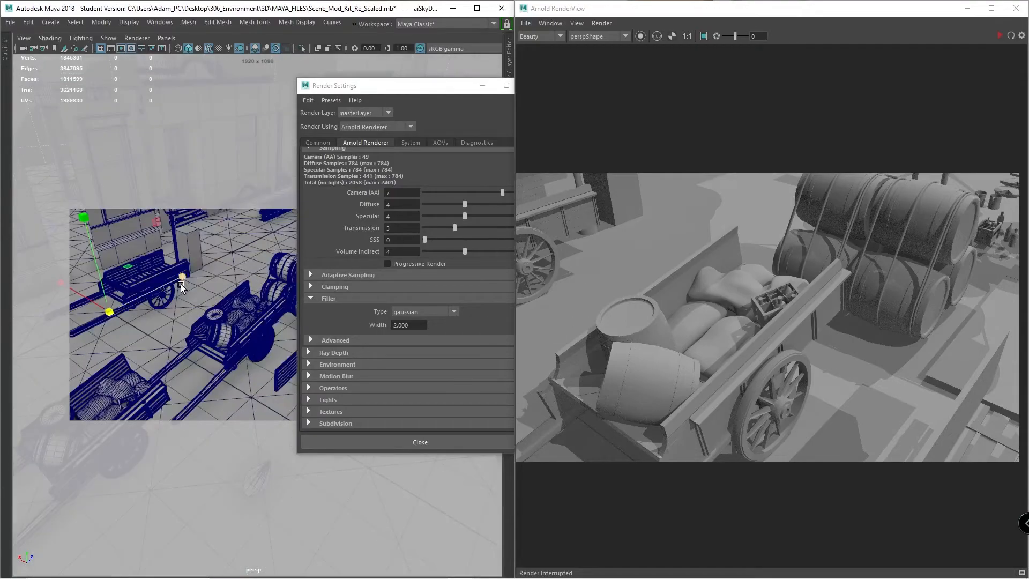
scroll(185, 293, "up", 5)
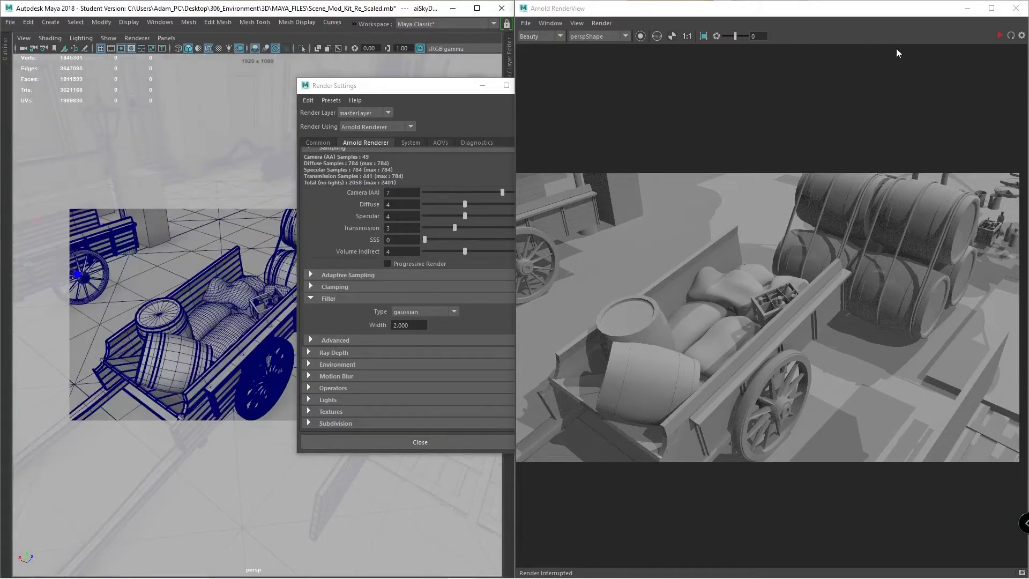
left_click(1013, 36)
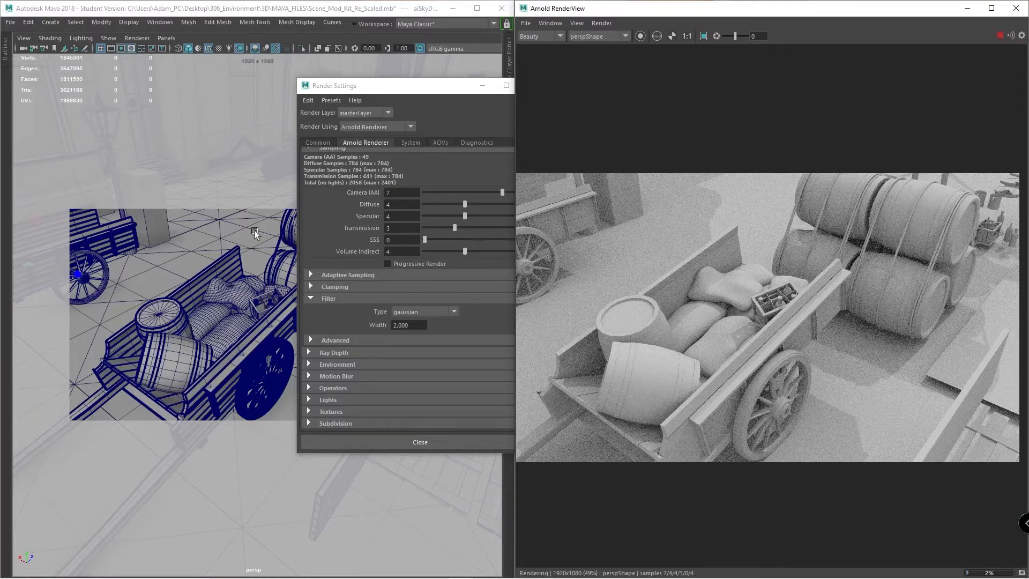
- Inspect the skydome-lit sacks, bottle crate and cart side up close in the RenderView, moving Render Settings aside
left_click_drag(450, 87, 426, 80)
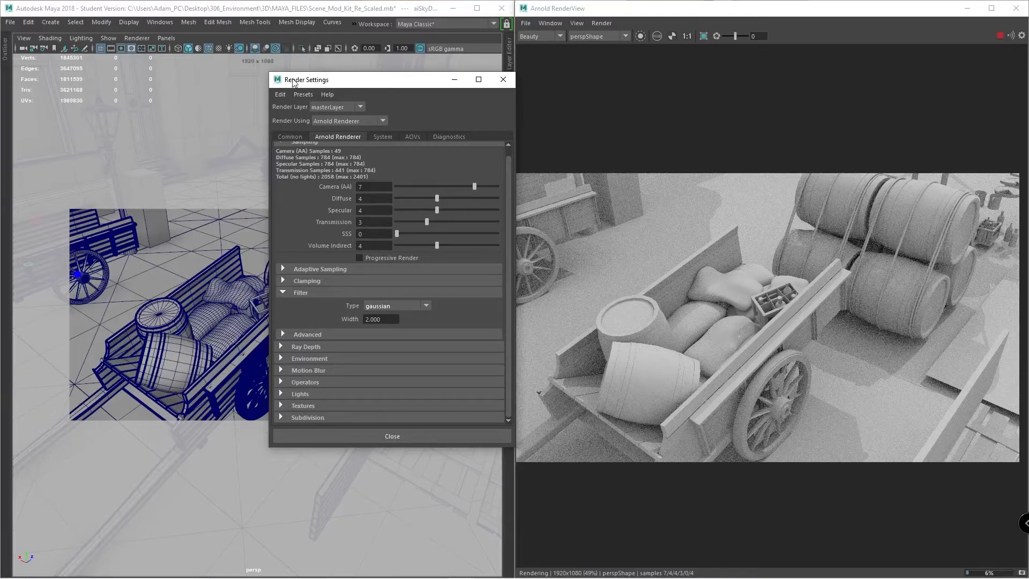
scroll(784, 297, "up", 5)
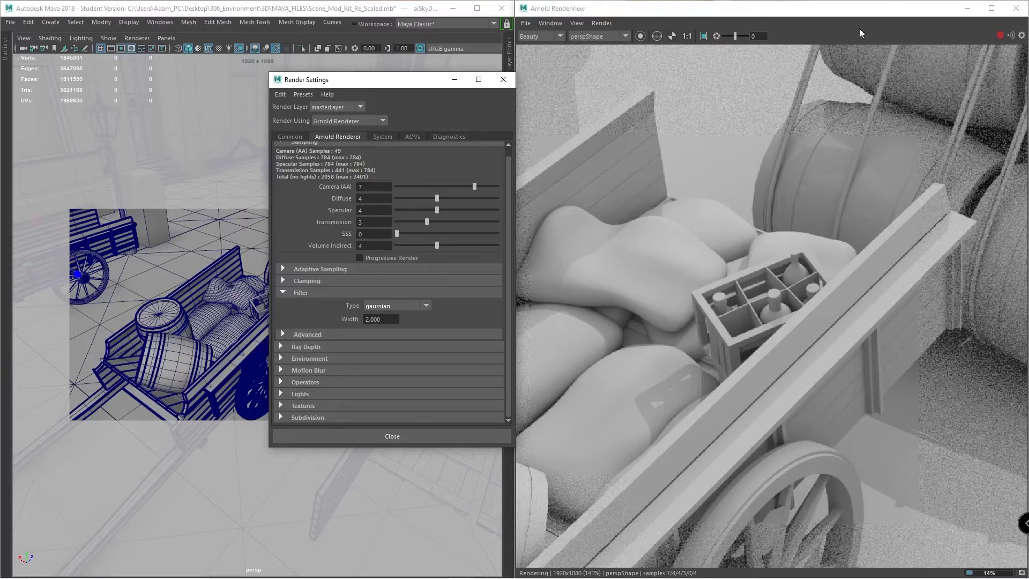
scroll(737, 186, "down", 1)
scroll(792, 333, "down", 2)
middle_click_drag(771, 314, 786, 307)
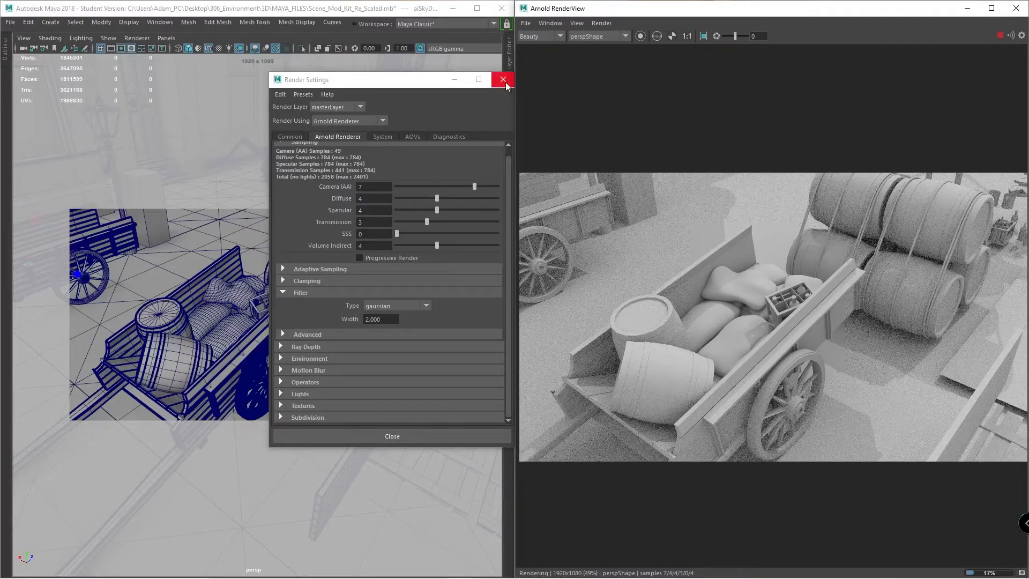
- Select the two barrels at the front of the loaded cart in the viewport
left_click(173, 320)
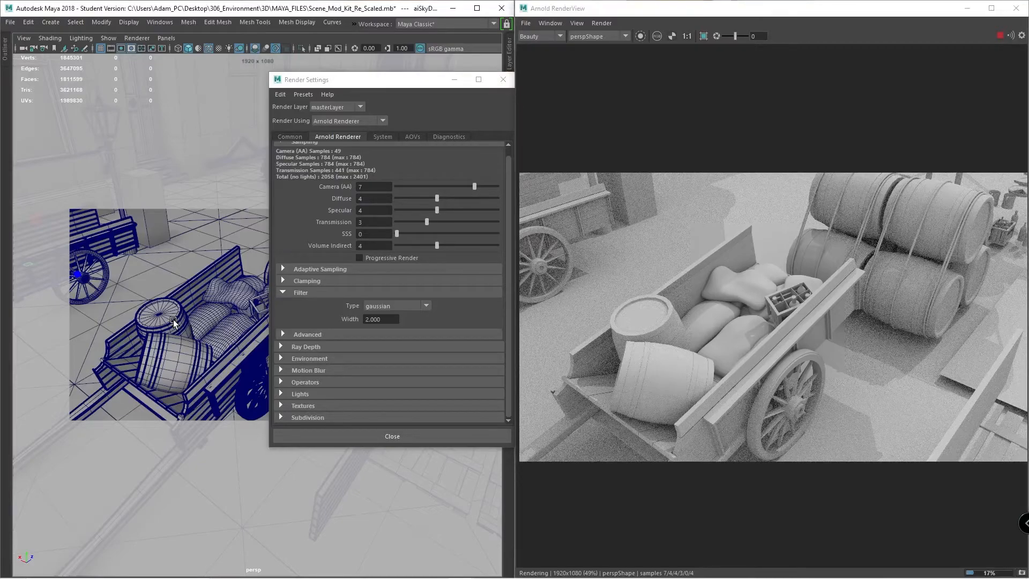
left_click(174, 329)
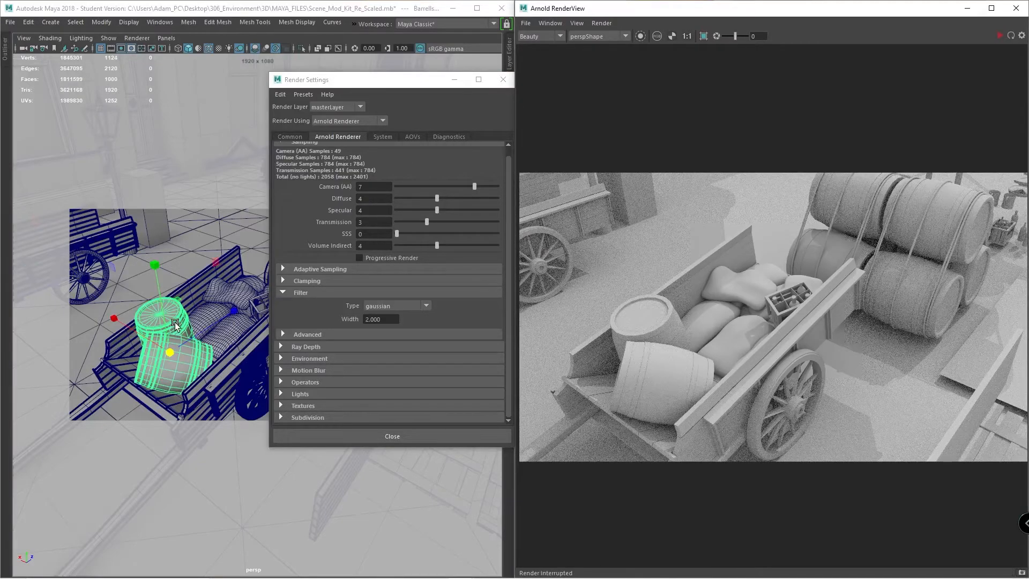
right_click(175, 317)
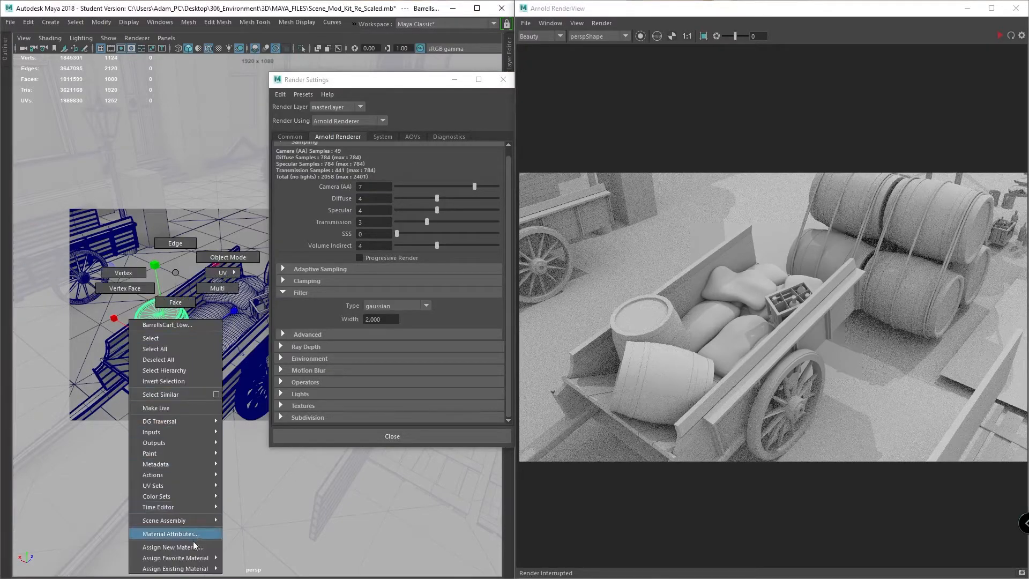
mouse_move(208, 560)
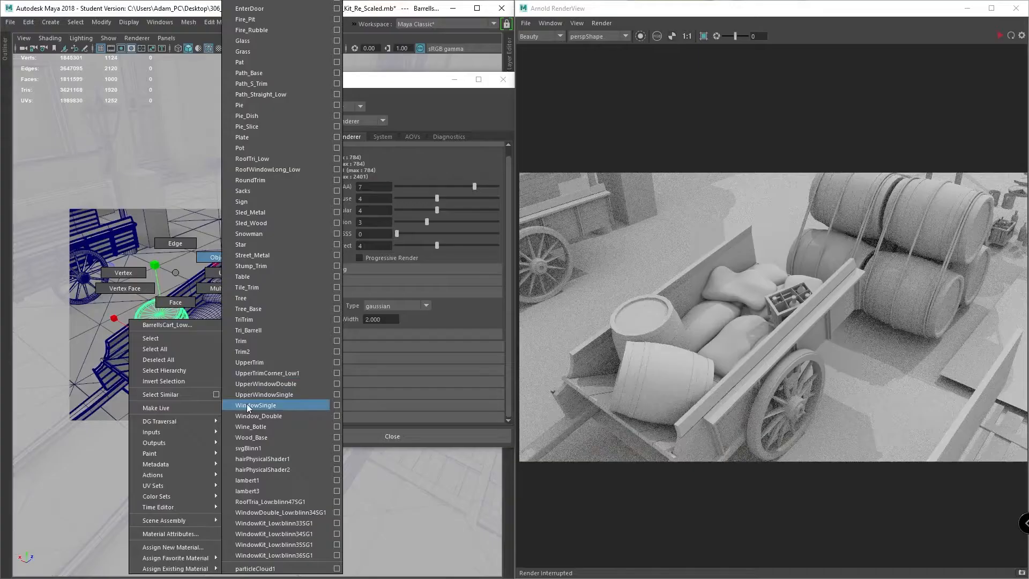
mouse_move(173, 558)
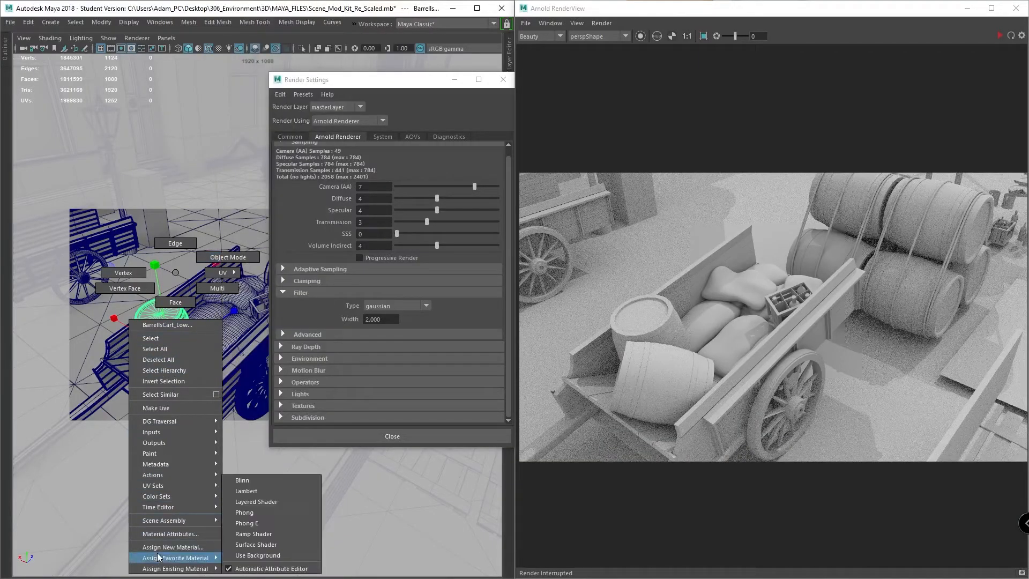
left_click(197, 547)
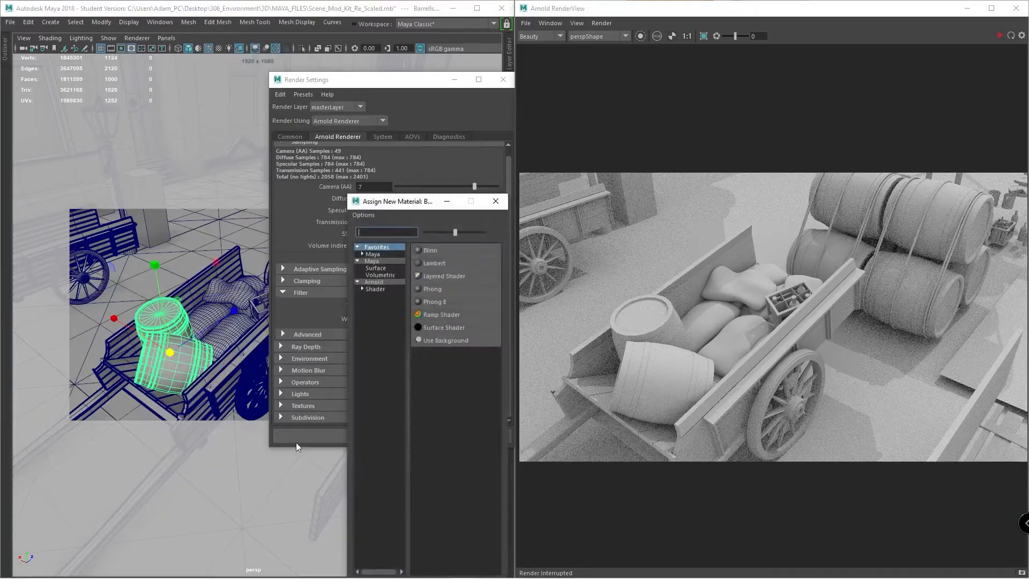
left_click(375, 289)
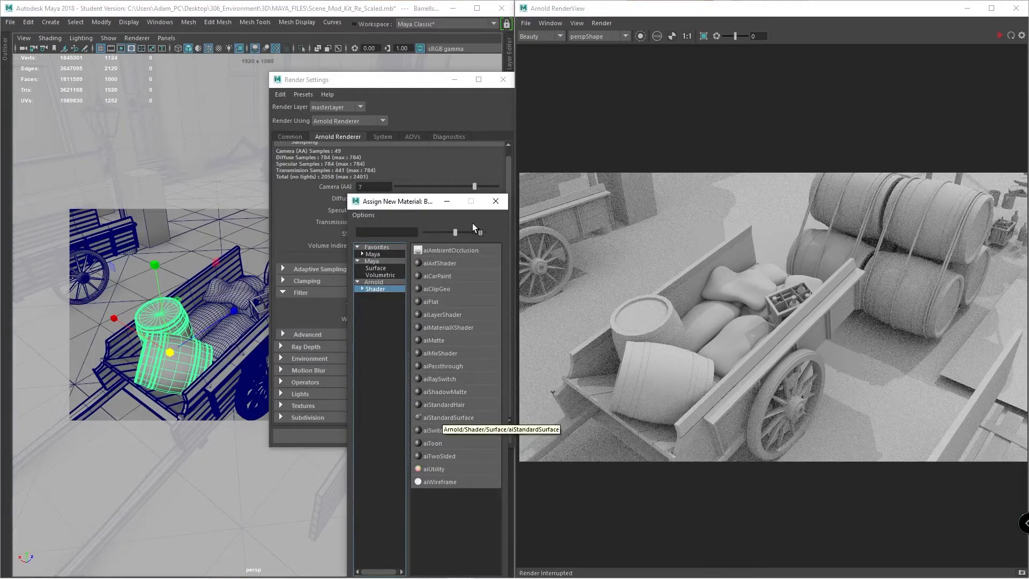
left_click(495, 201)
- Assign a new Arnold aiStandardSurface material to the two selected cart barrels
right_click(158, 272)
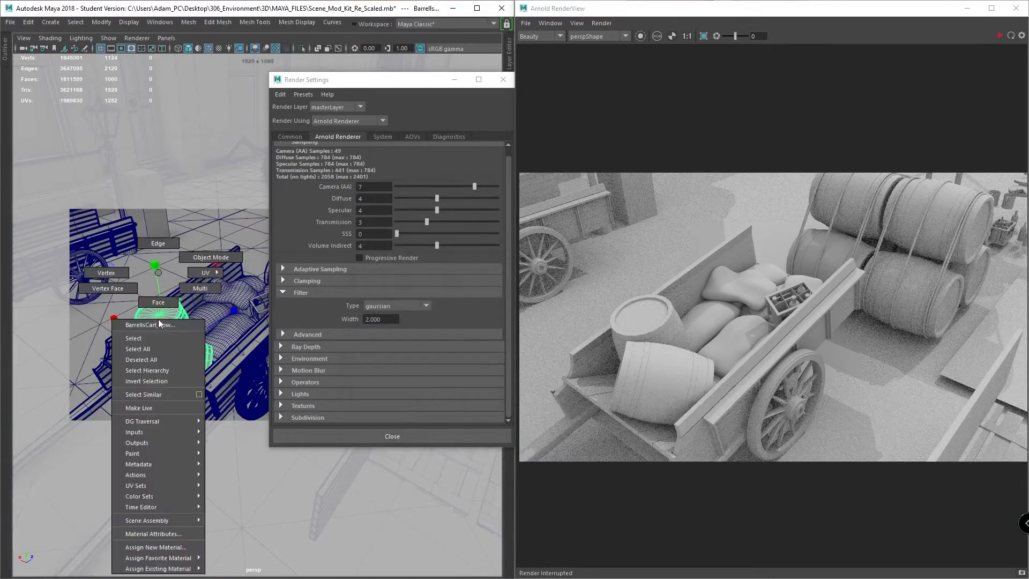
mouse_move(197, 560)
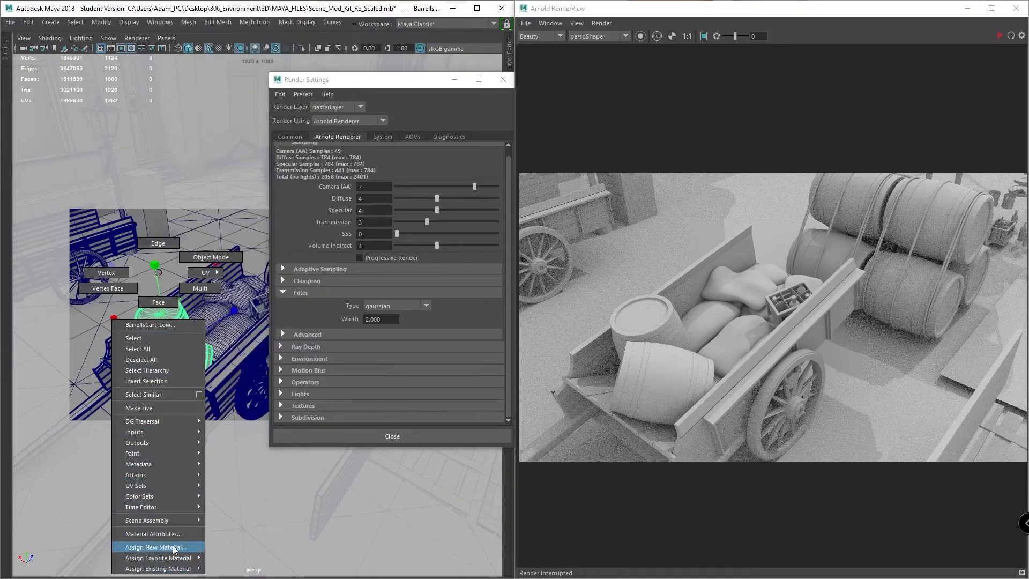
left_click(174, 547)
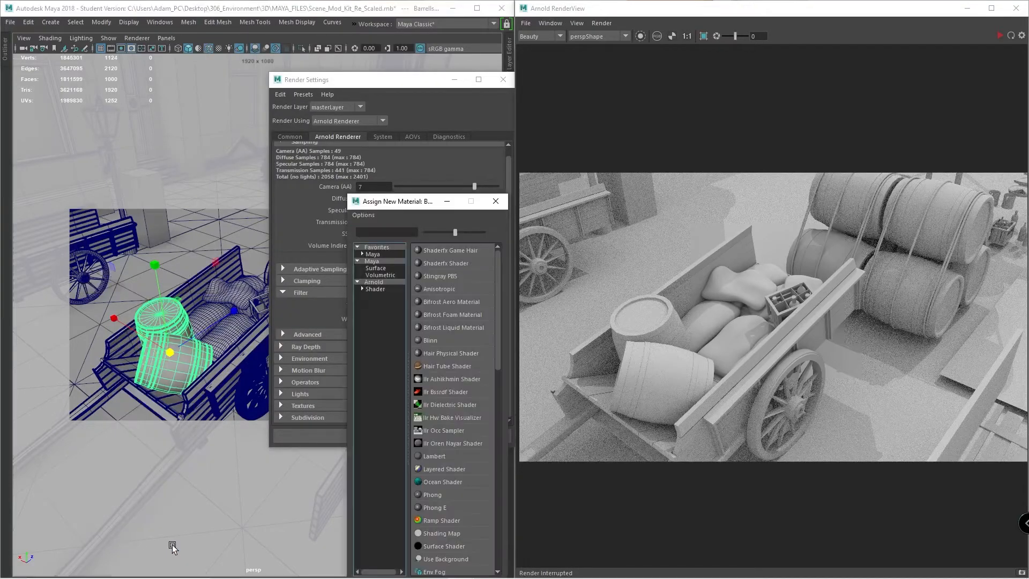
left_click(381, 290)
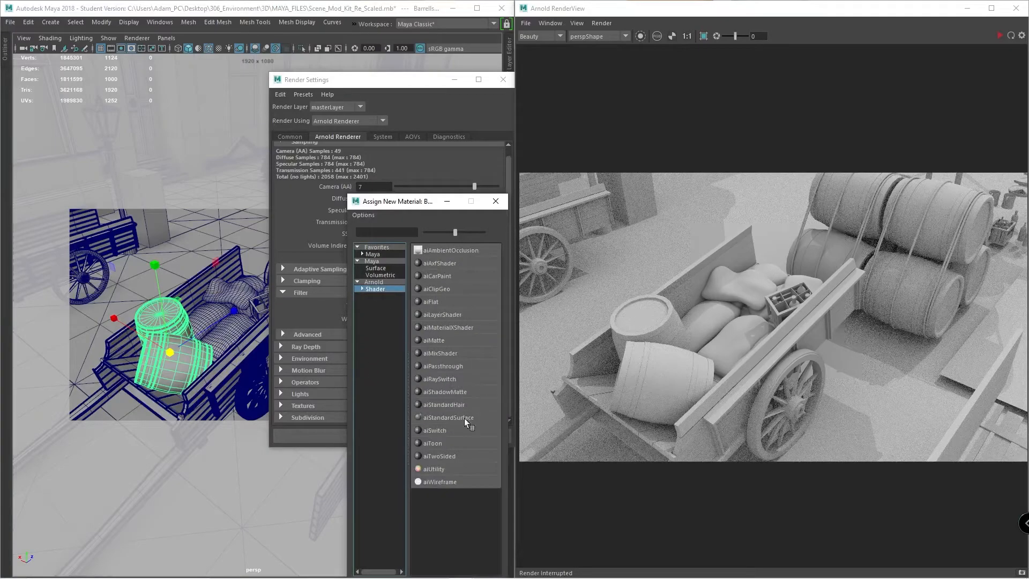
left_click(428, 419)
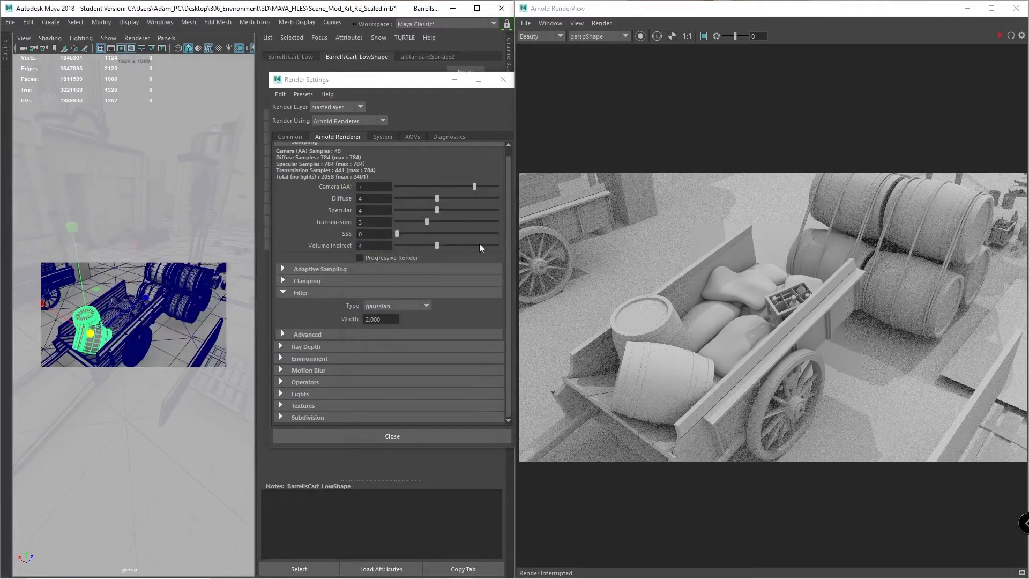
- Close Render Settings and replace the barrels' aiStandardSurface attributes with the Gold preset
left_click(502, 79)
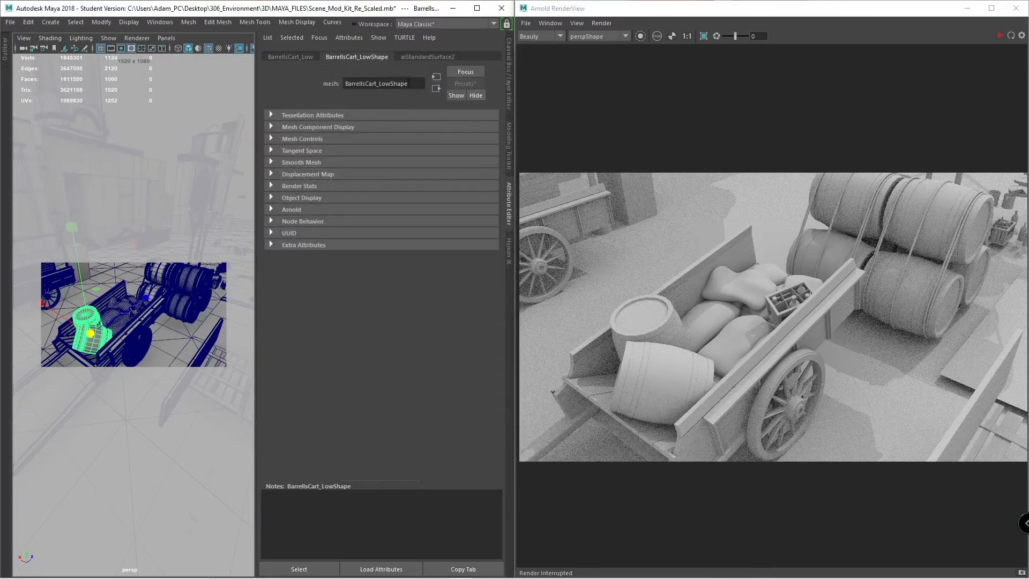
left_click(433, 56)
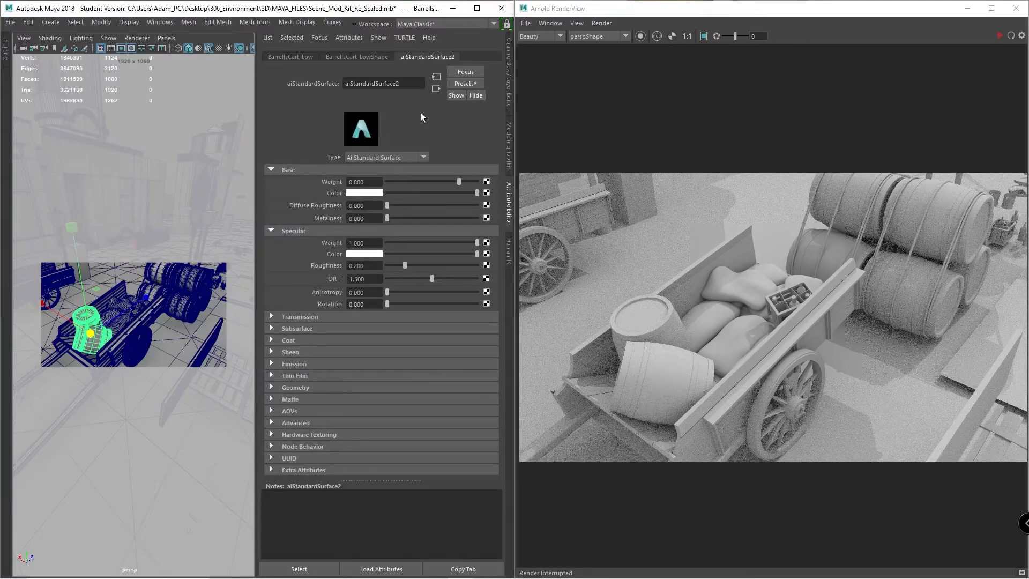
left_click(475, 83)
mouse_move(490, 246)
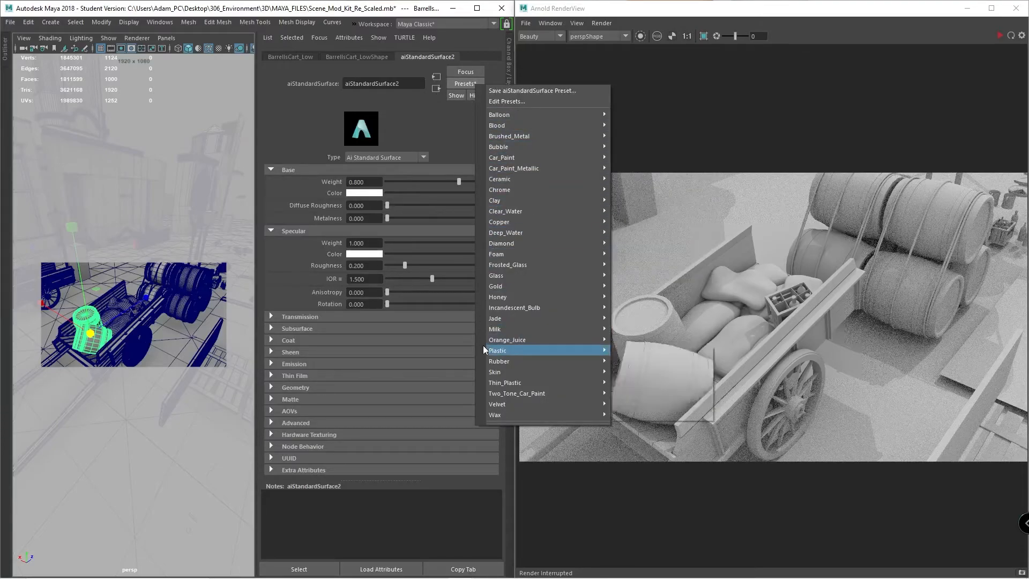
mouse_move(526, 221)
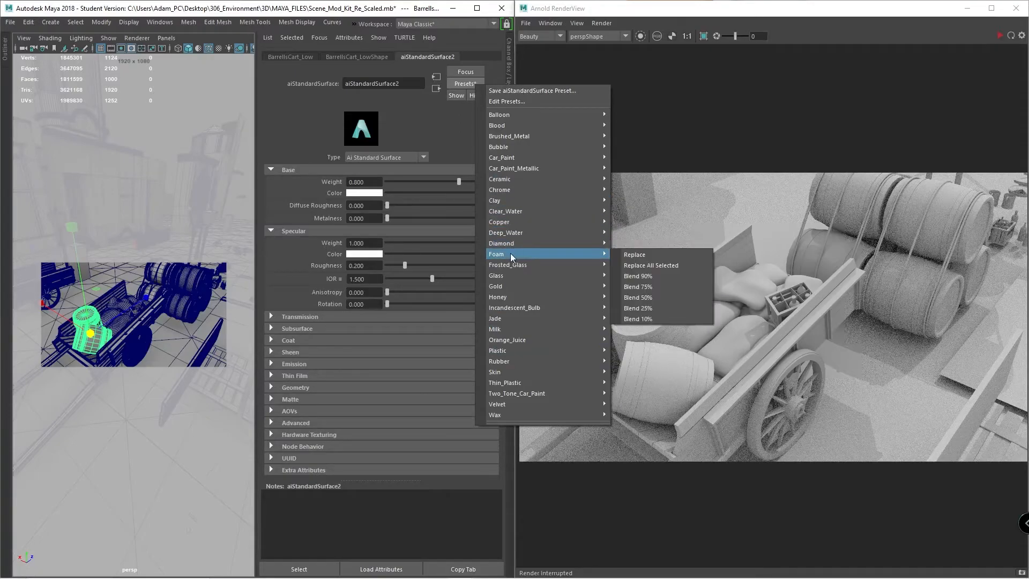
mouse_move(507, 288)
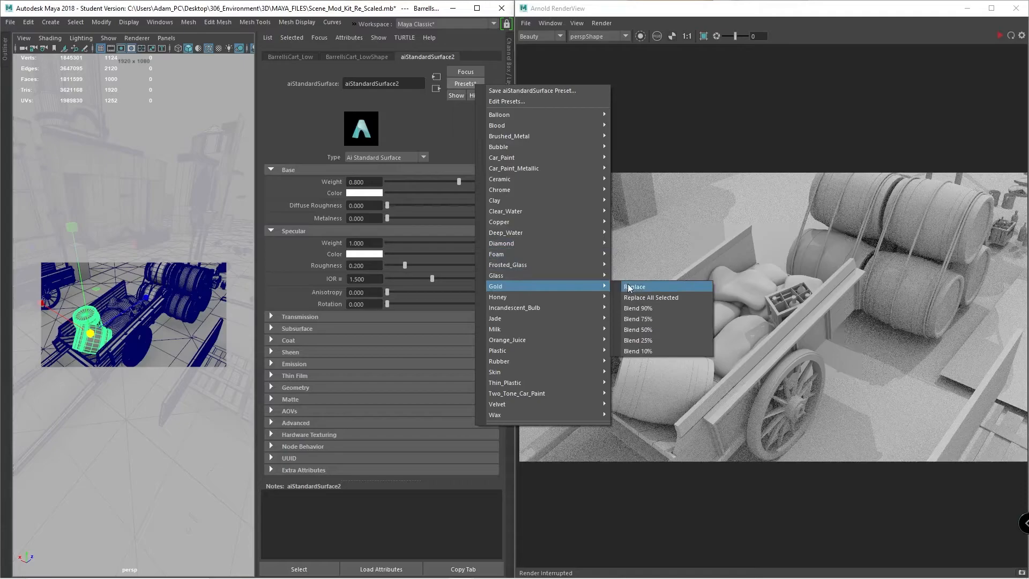
mouse_move(543, 280)
mouse_move(584, 289)
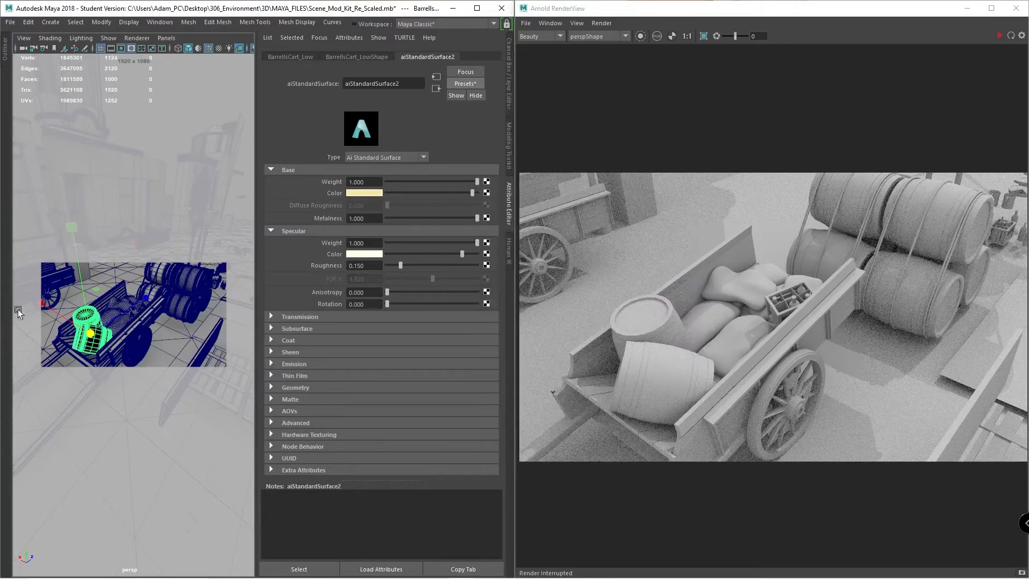
- Reselect the cart barrels and start the Arnold render with their gold material
left_click(156, 310)
left_click(97, 324)
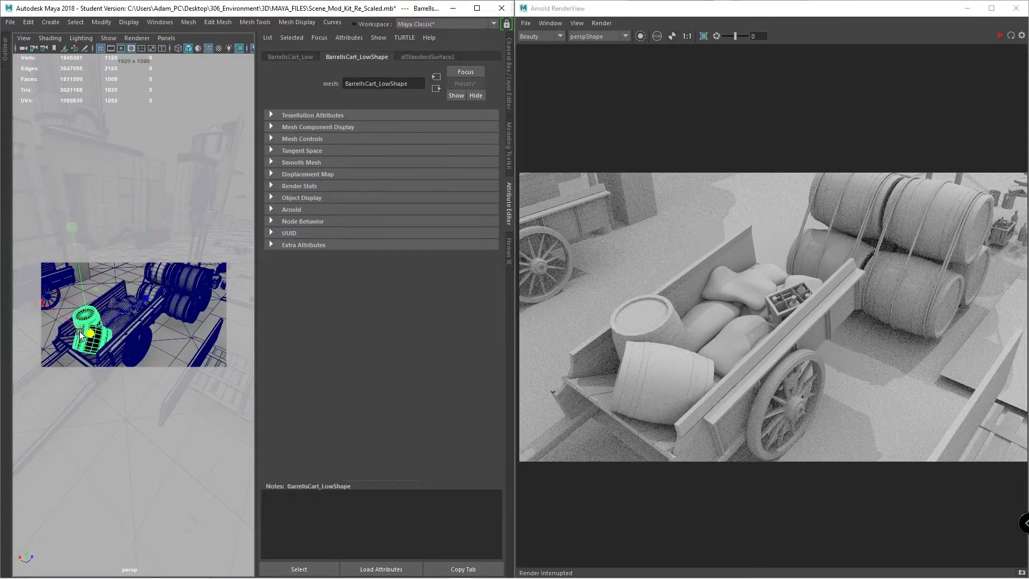
left_click(998, 36)
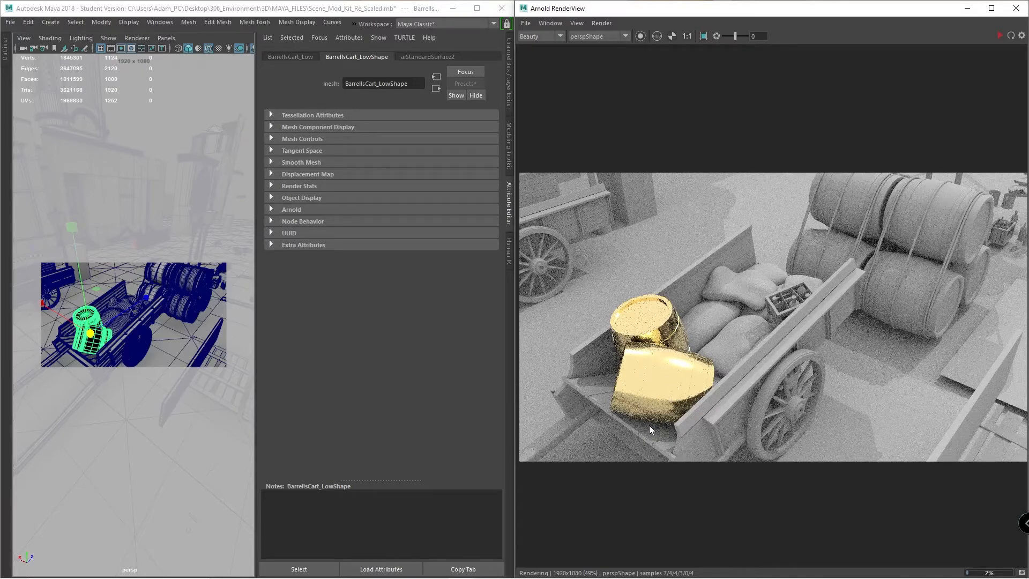
- Assign a new Arnold aiStandardSurface material to the cart base and add that shader to the favorites
left_click(751, 376)
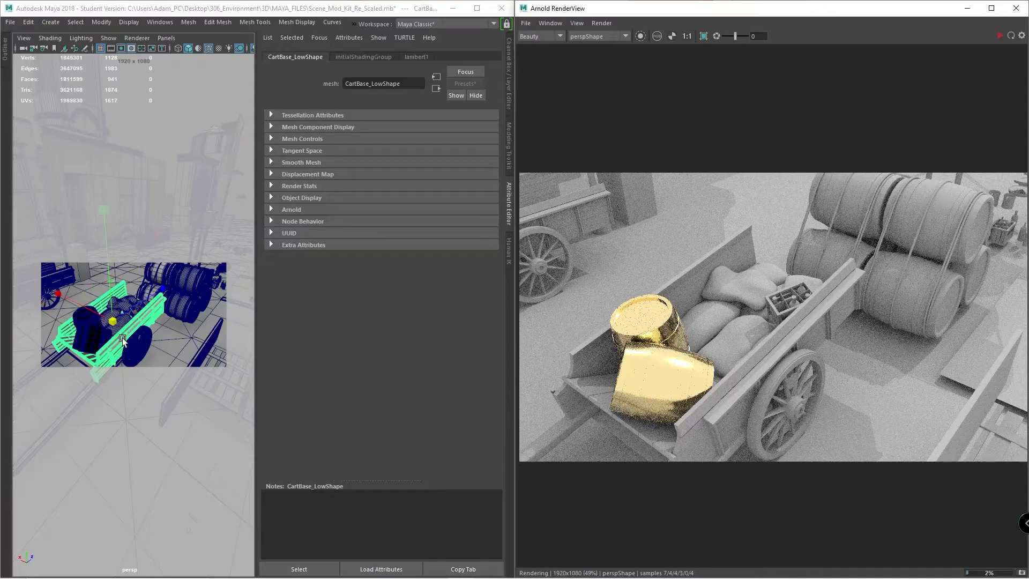
right_click_drag(122, 338, 146, 546)
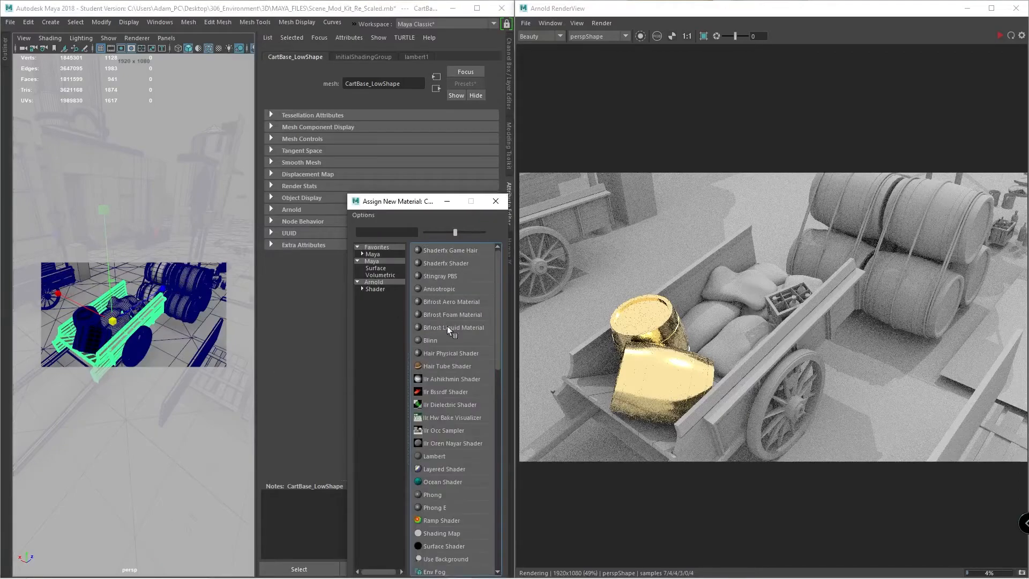
left_click(375, 288)
right_click(453, 417)
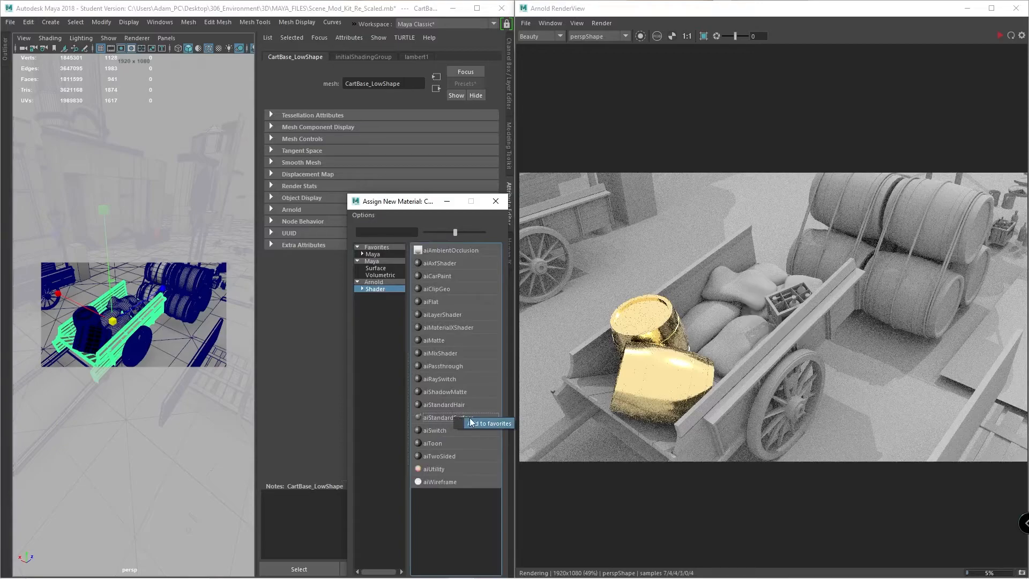
left_click(471, 422)
left_click(440, 416)
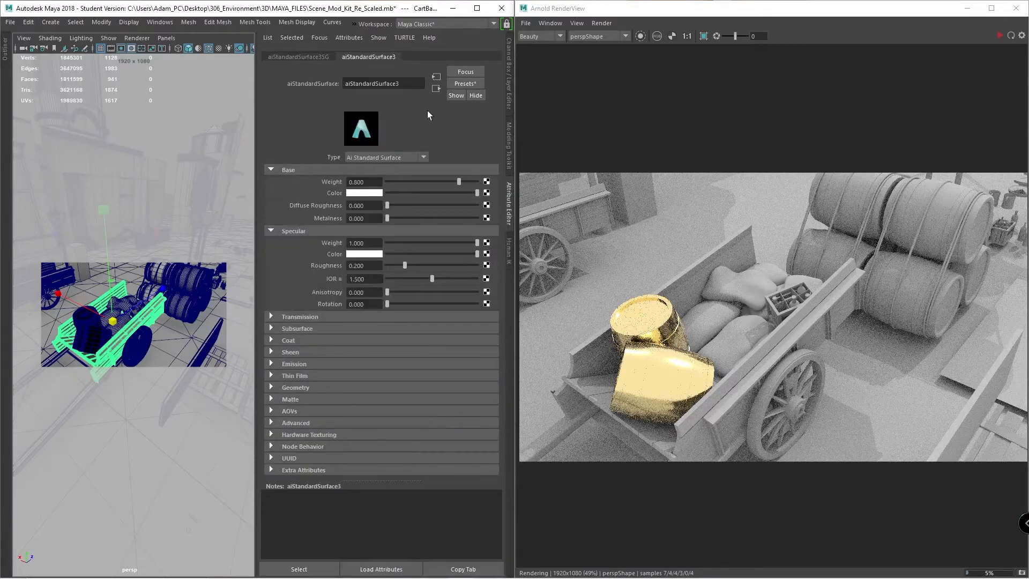
- Replace the cart base's aiStandardSurface attributes with the Honey preset and start the Arnold render
left_click(464, 83)
mouse_move(523, 239)
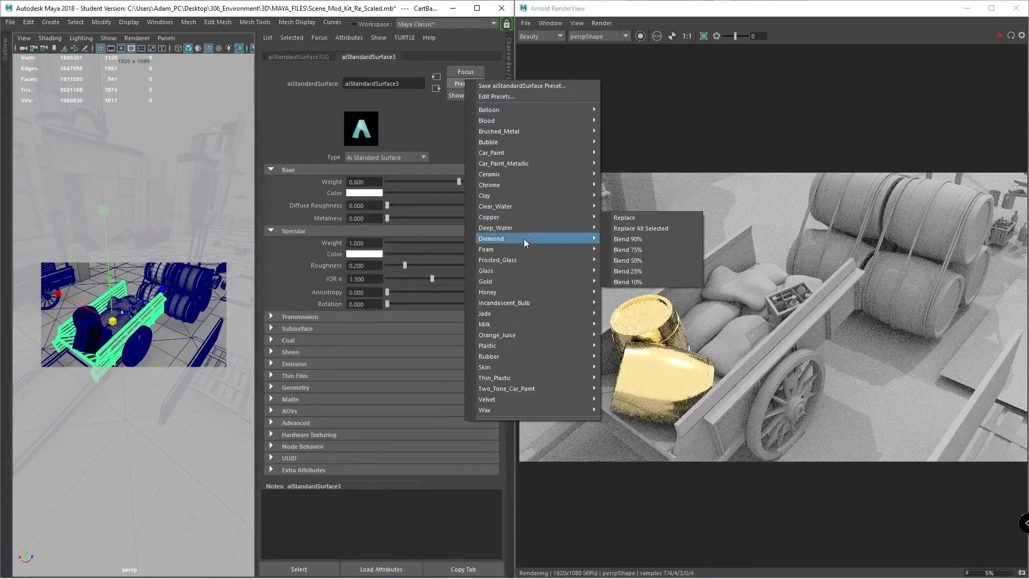
mouse_move(504, 156)
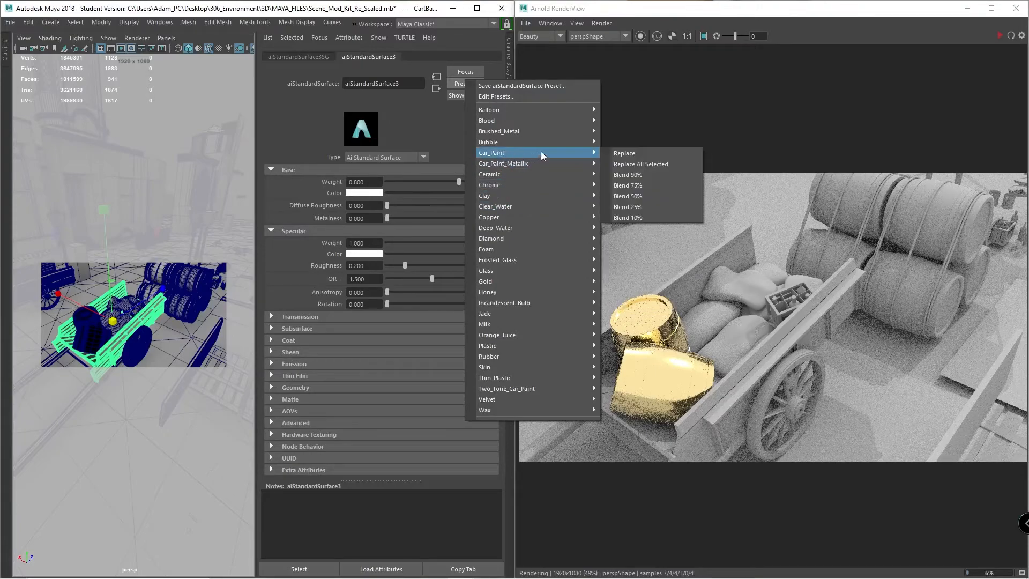
mouse_move(561, 110)
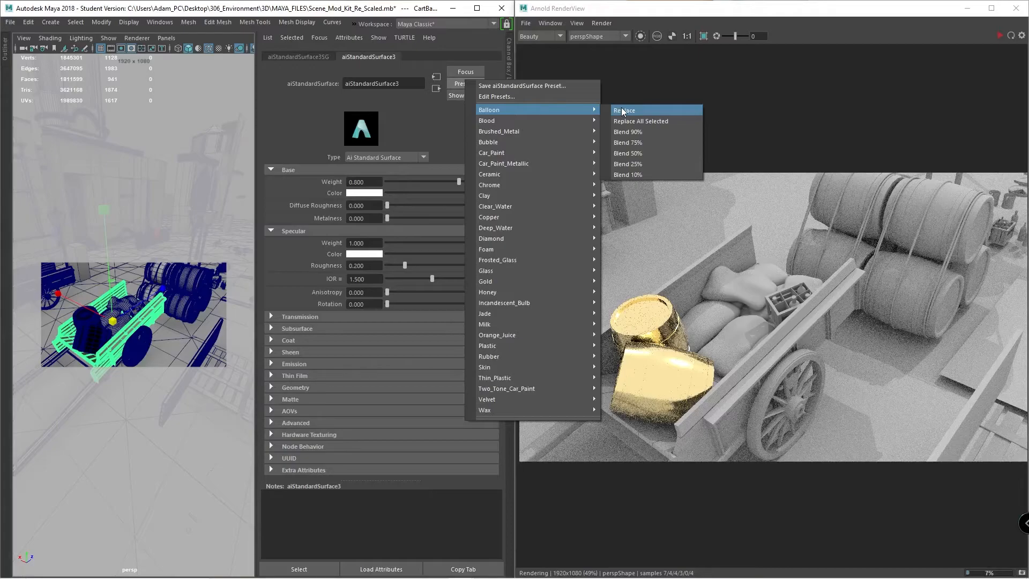
mouse_move(529, 313)
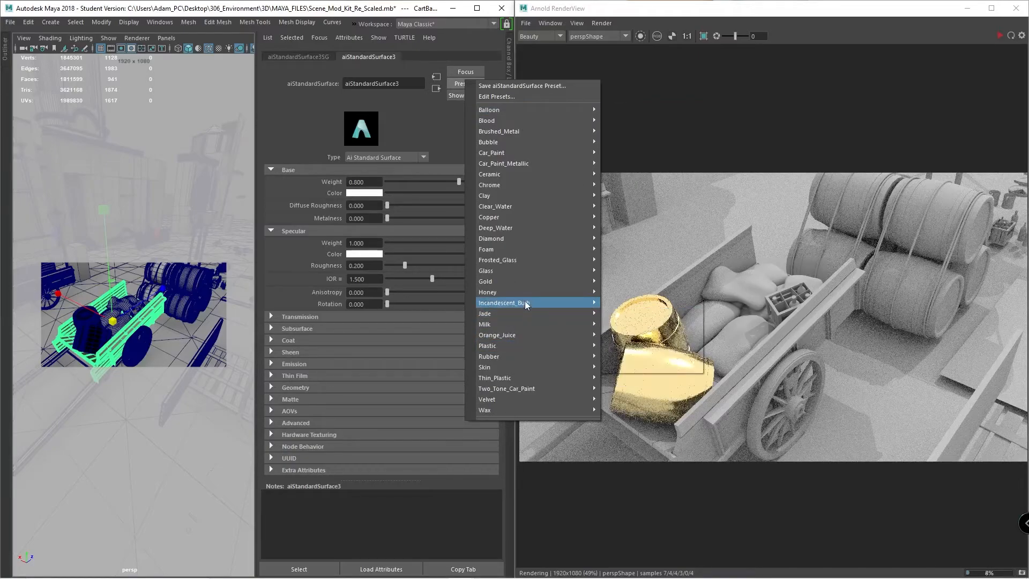
mouse_move(513, 294)
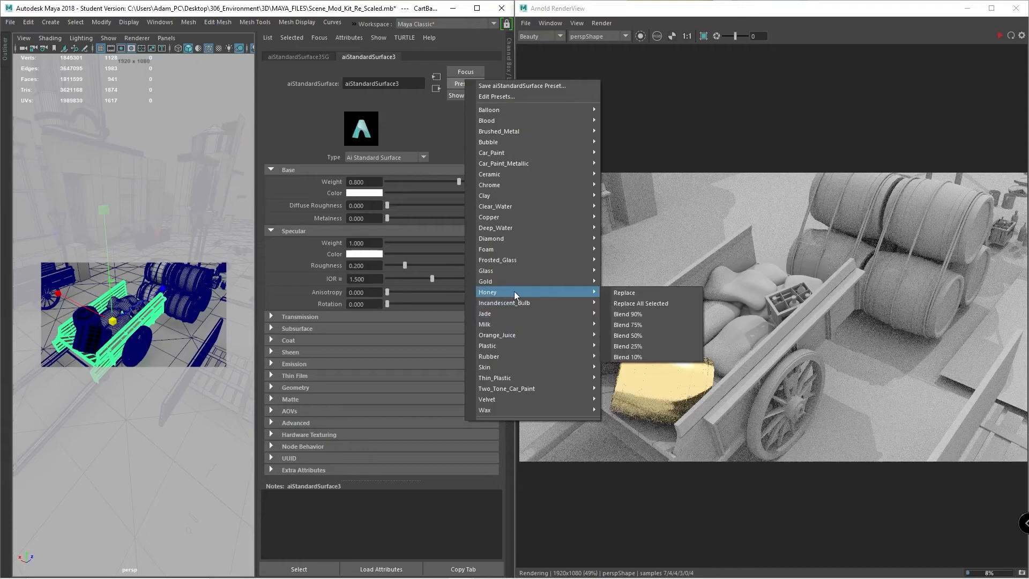
left_click(641, 294)
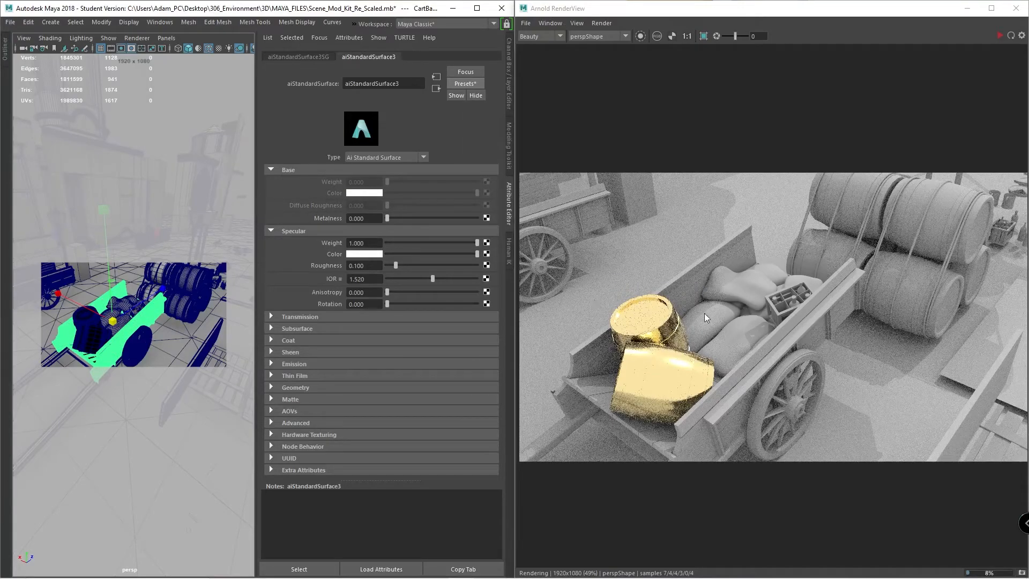
left_click(1001, 36)
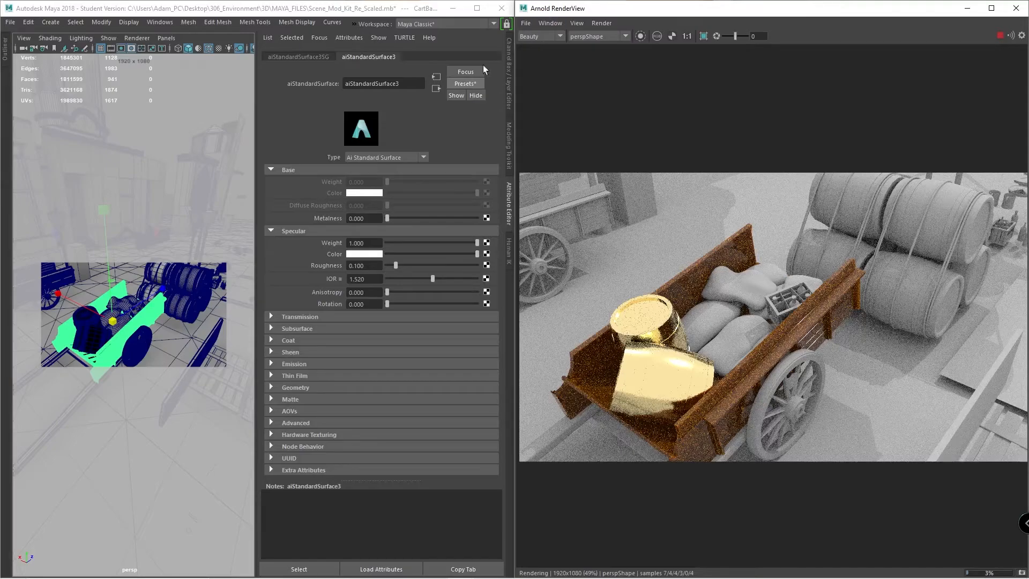
- Replace the cart base material's attributes with the Skin preset and restart the Arnold render
left_click(467, 83)
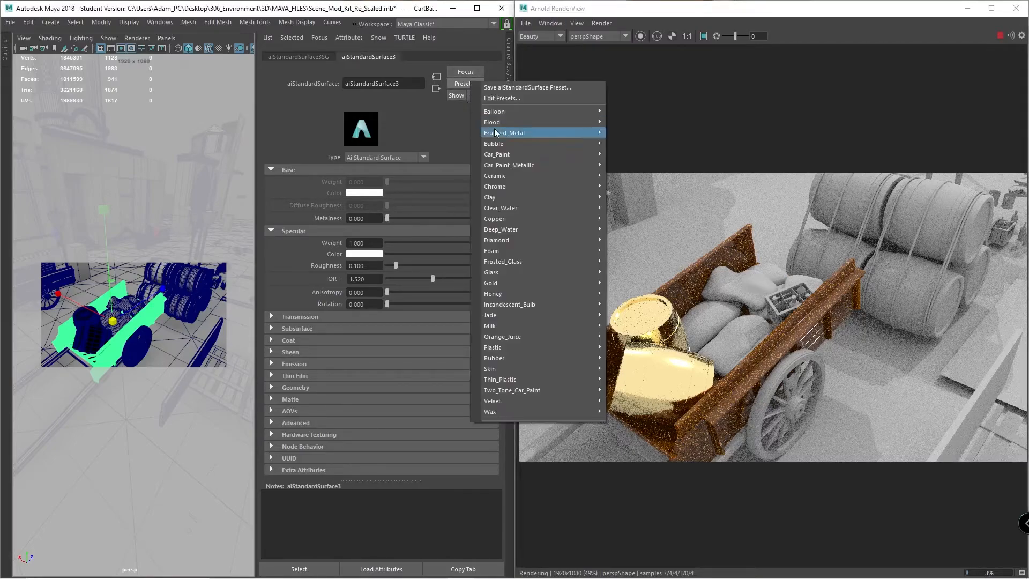
mouse_move(497, 122)
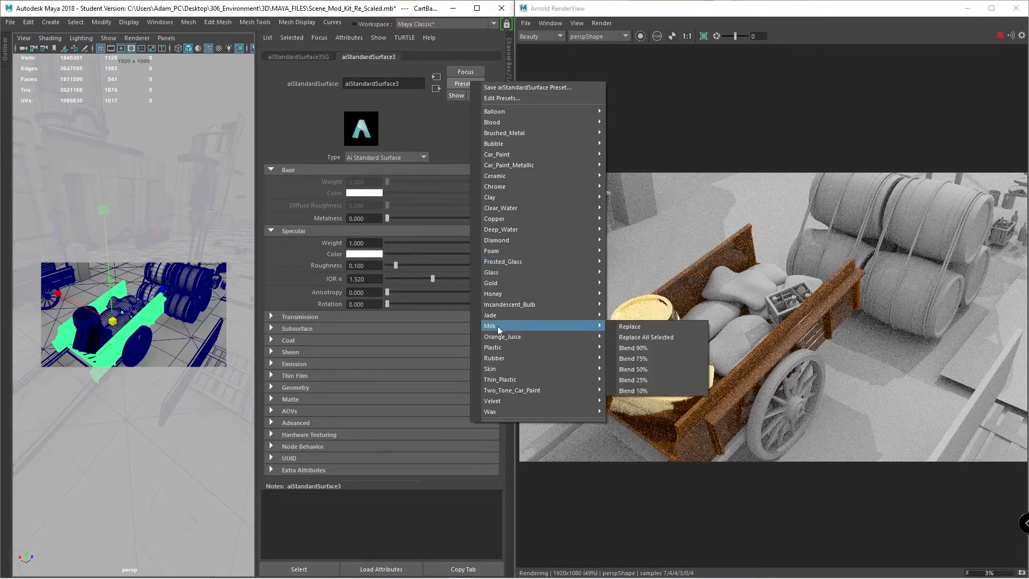
mouse_move(500, 361)
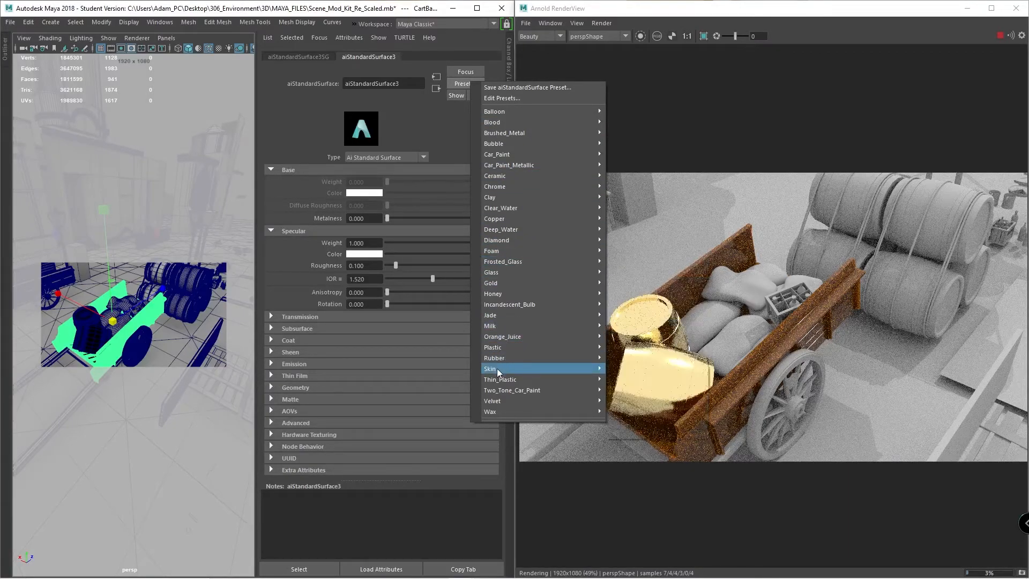
left_click(626, 370)
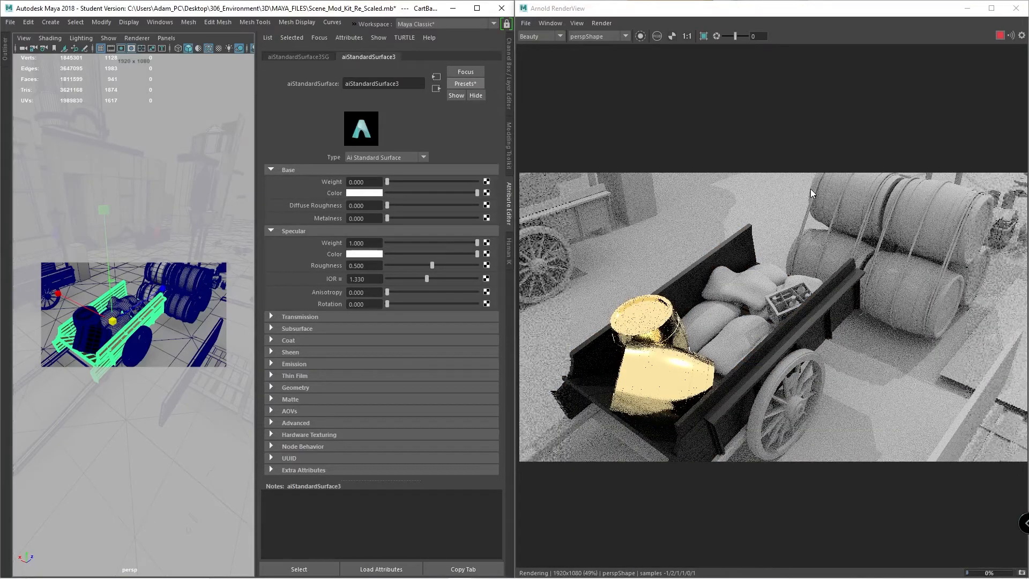
left_click(1001, 36)
left_click(1000, 35)
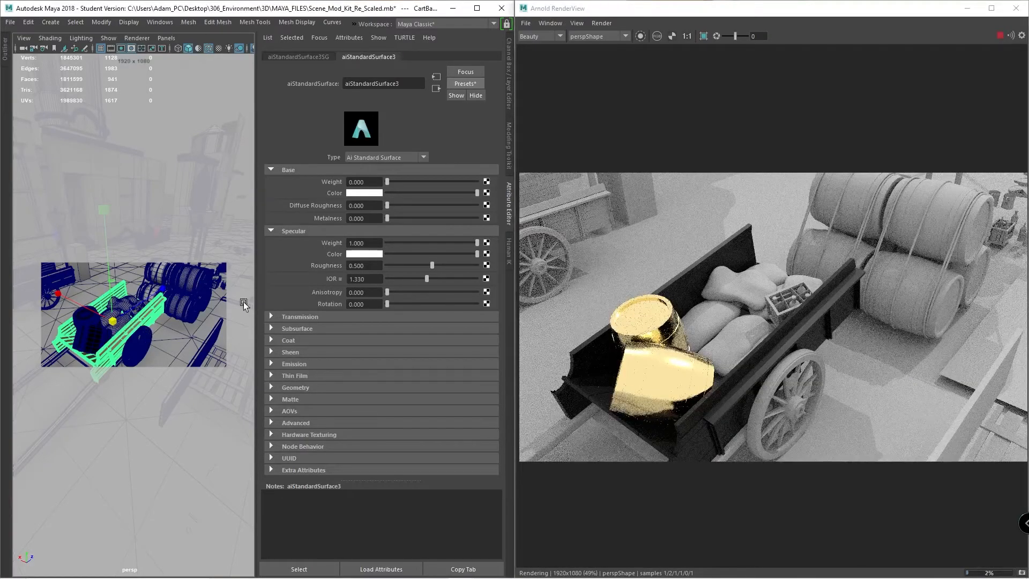
- Reselect the cart base and replace its aiStandardSurface attributes with the Car_Paint preset
left_click(194, 322)
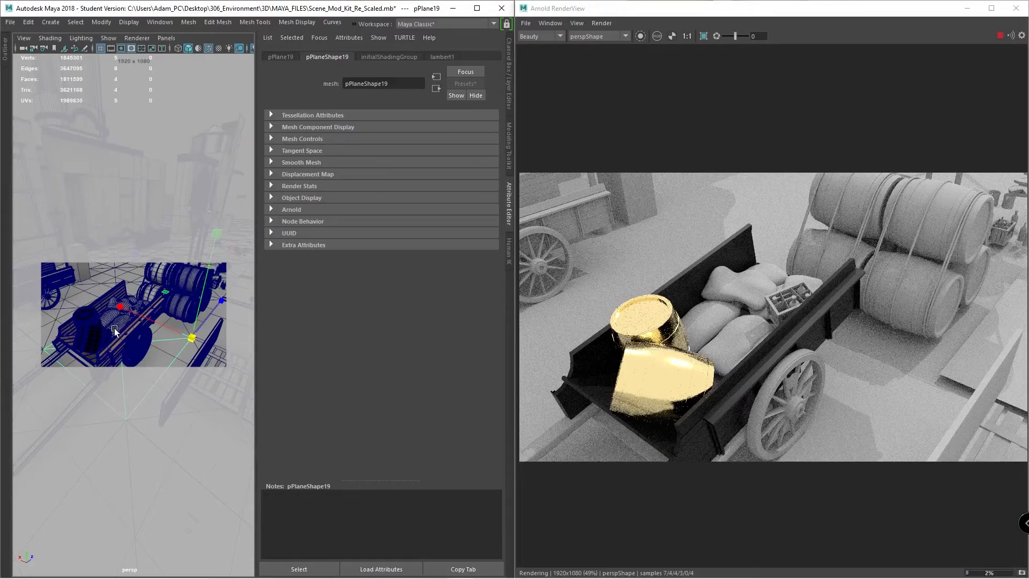
left_click(125, 323)
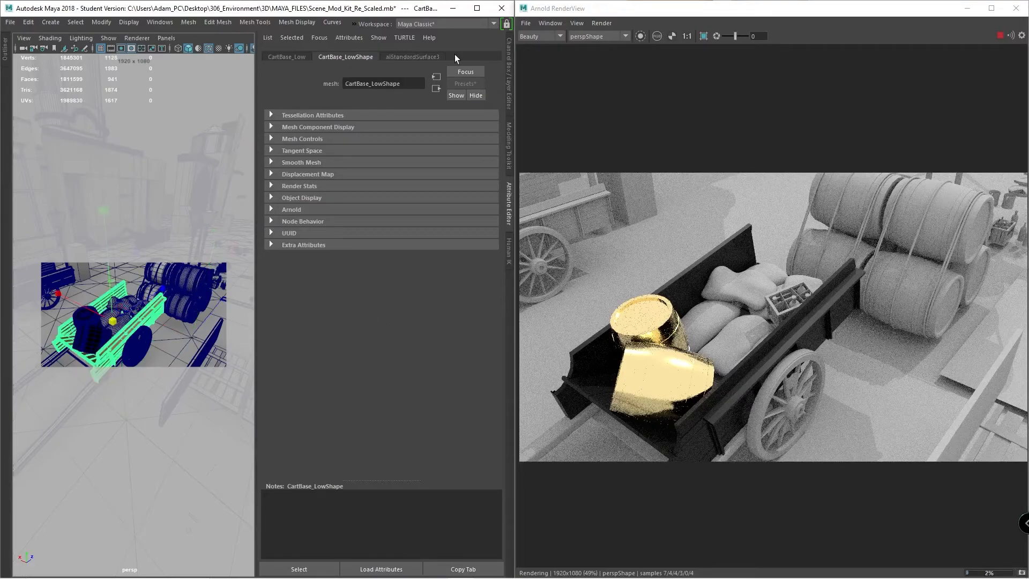
left_click(466, 83)
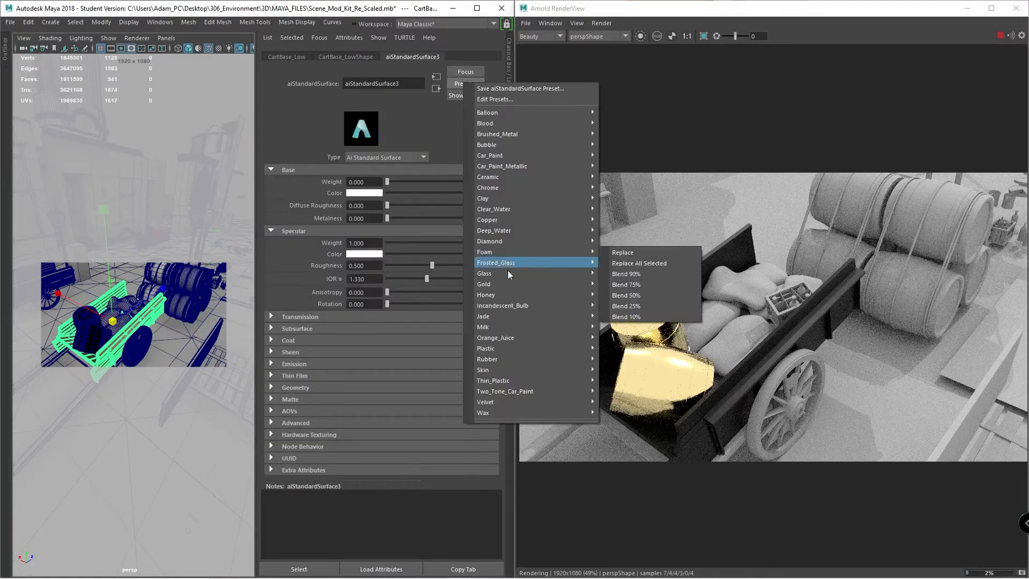
mouse_move(496, 360)
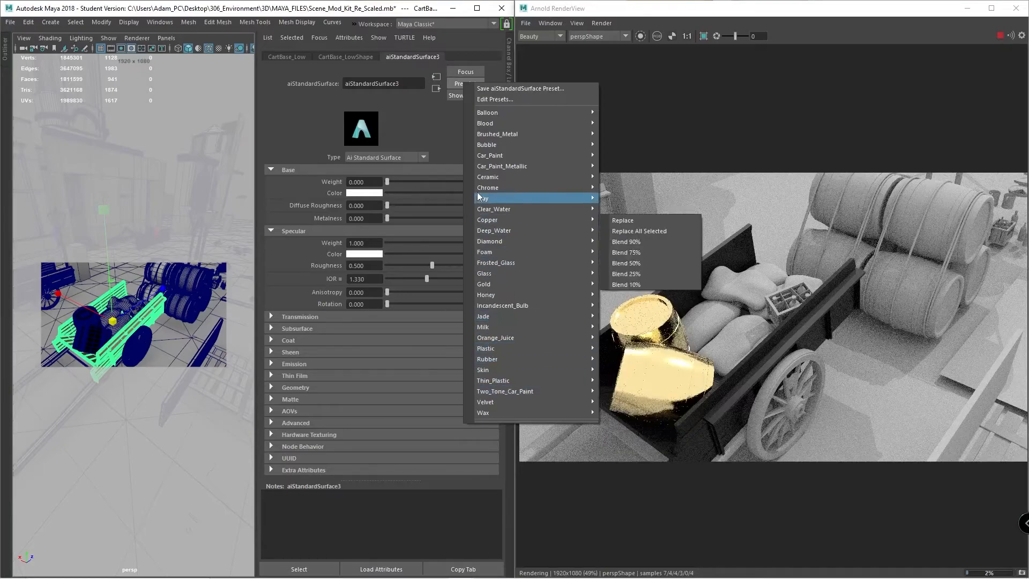
mouse_move(584, 156)
left_click(637, 155)
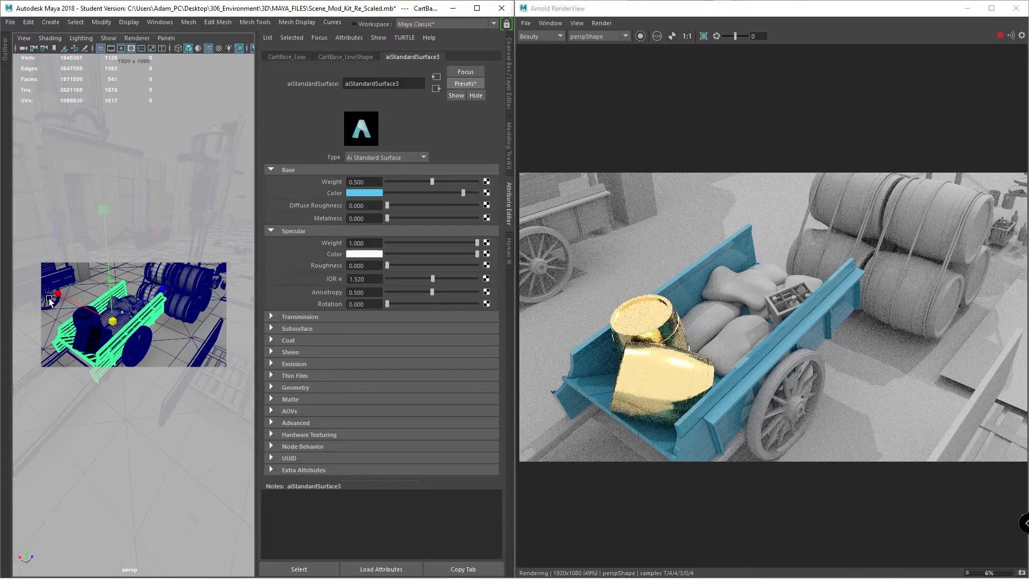
- Close the Arnold RenderView and Task Manager windows and maximize the Maya window
left_click(846, 16)
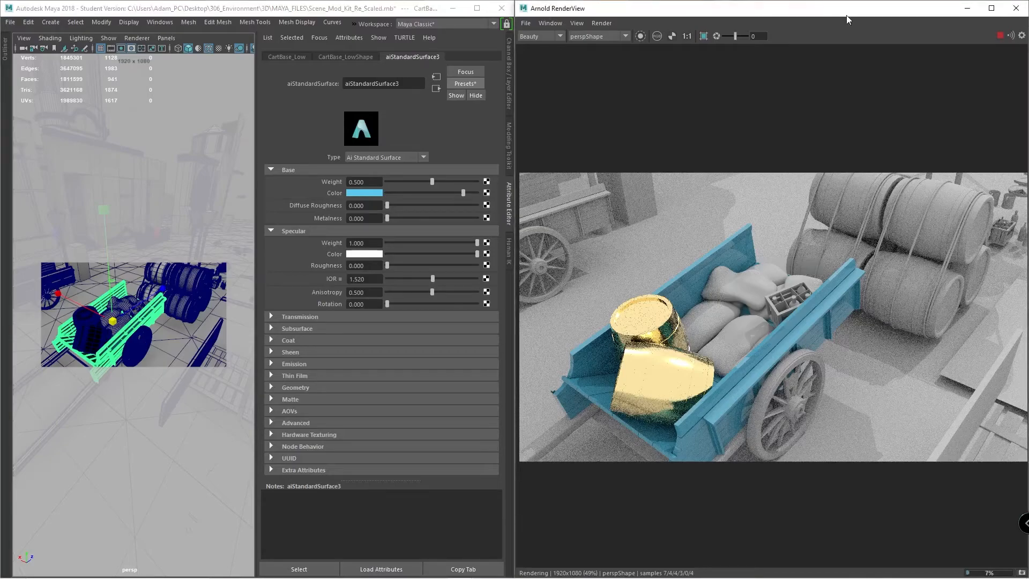
left_click(1013, 9)
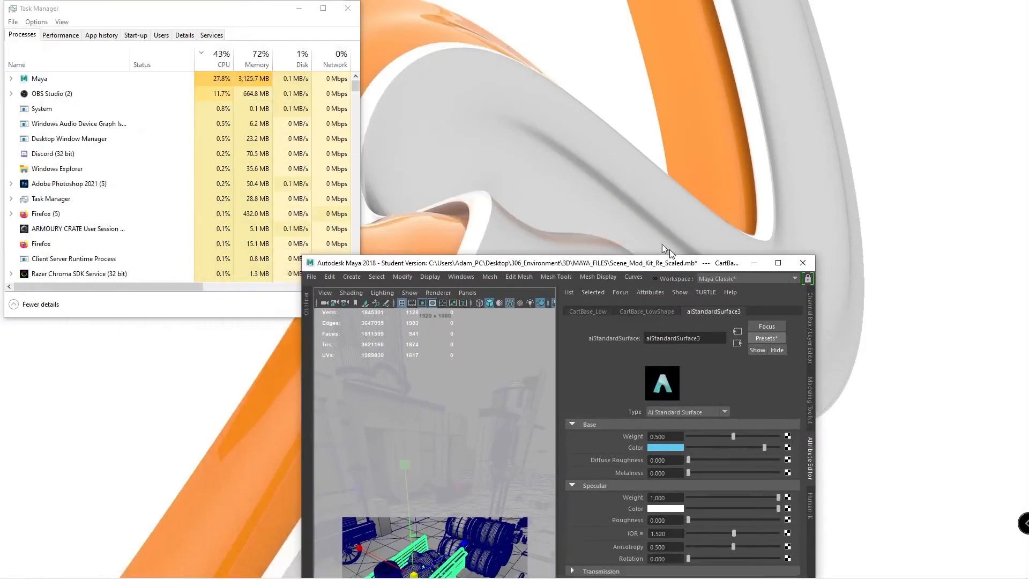
left_click_drag(662, 243, 648, 227)
left_click(348, 9)
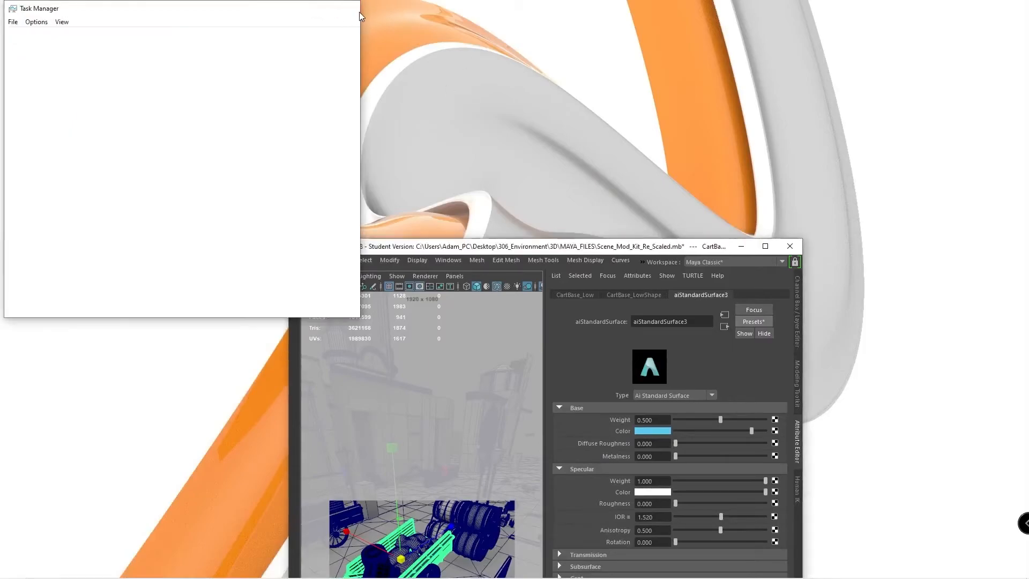
left_click_drag(719, 246, 608, 0)
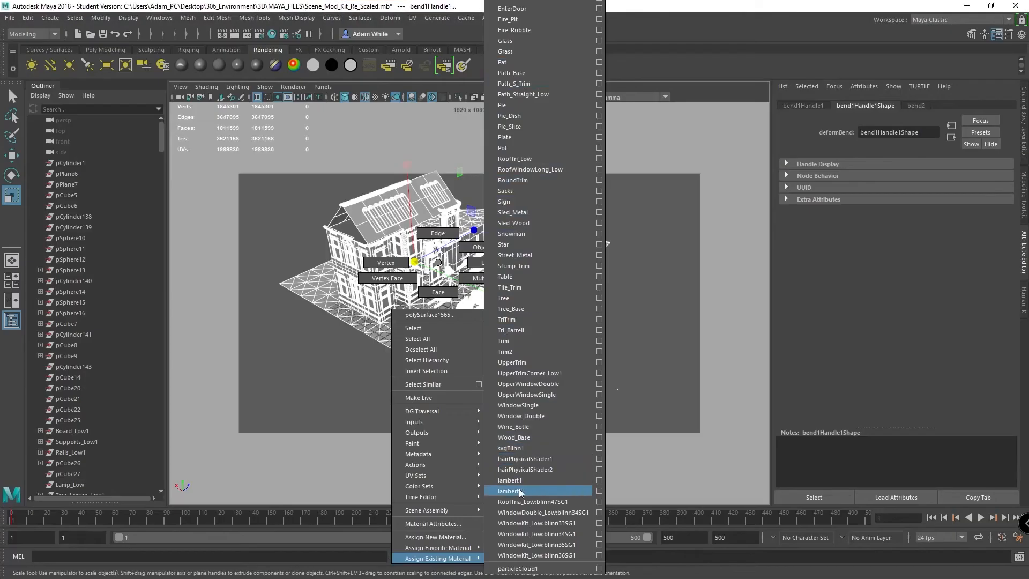
- Assign an existing Lambert material to all the selected scene geometry
left_click(530, 488)
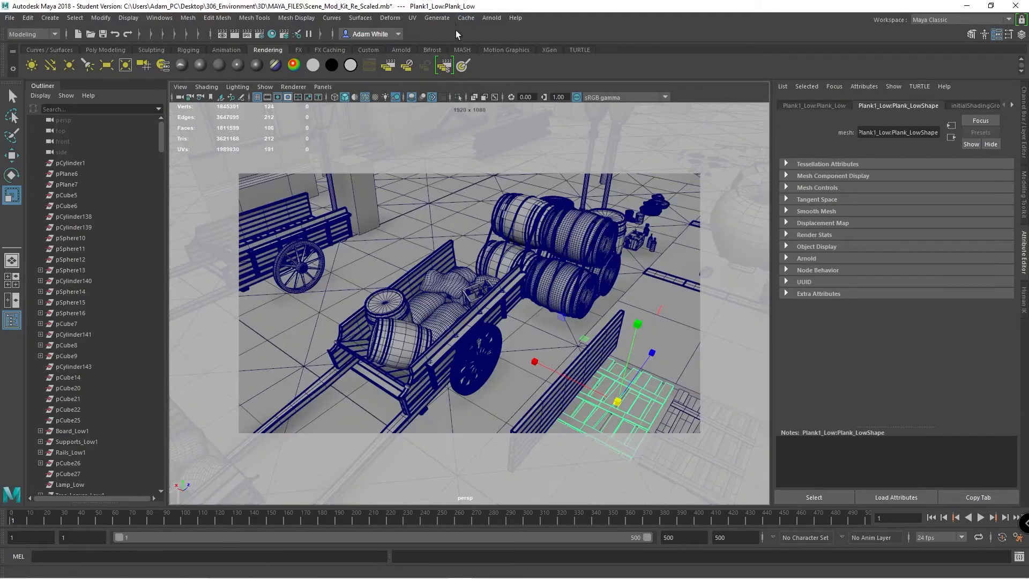
- Open the Render Settings and set the renderer to TURTLE
left_click(258, 34)
left_click(343, 107)
left_click(346, 118)
left_click(378, 121)
left_click(331, 178)
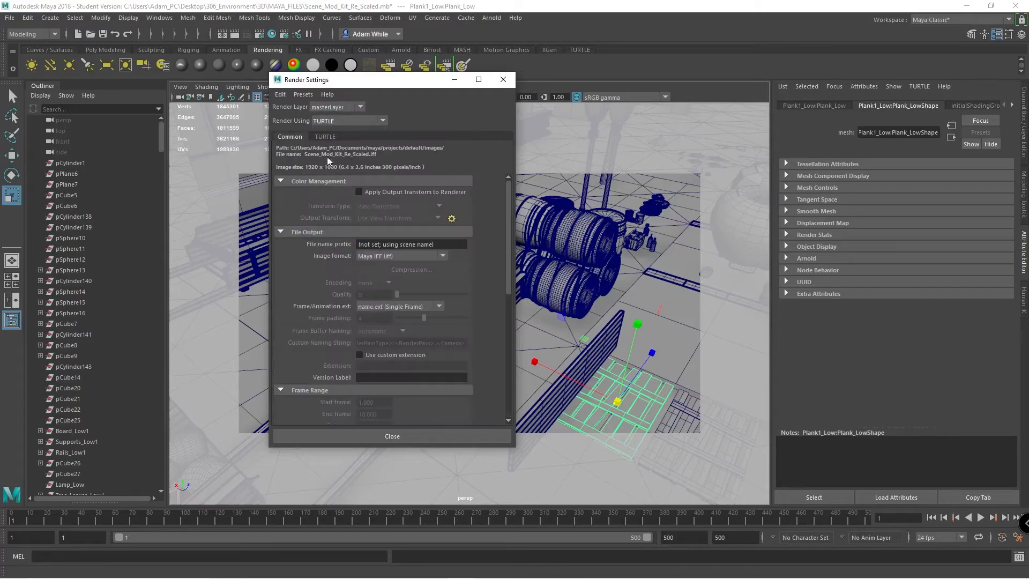
- Look through TURTLE's anti-aliasing sampling, render type and global illumination settings
left_click(326, 136)
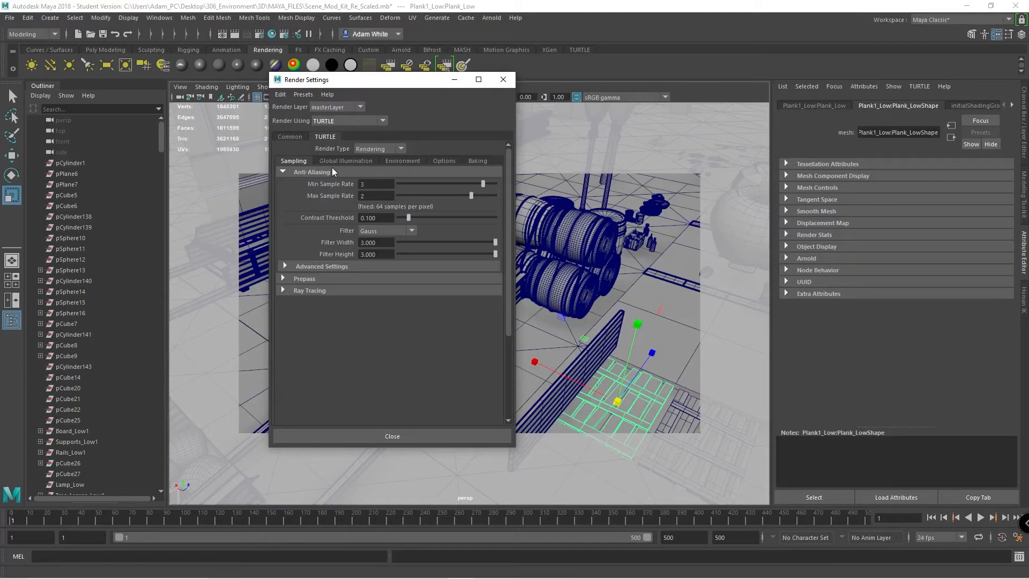
left_click(333, 163)
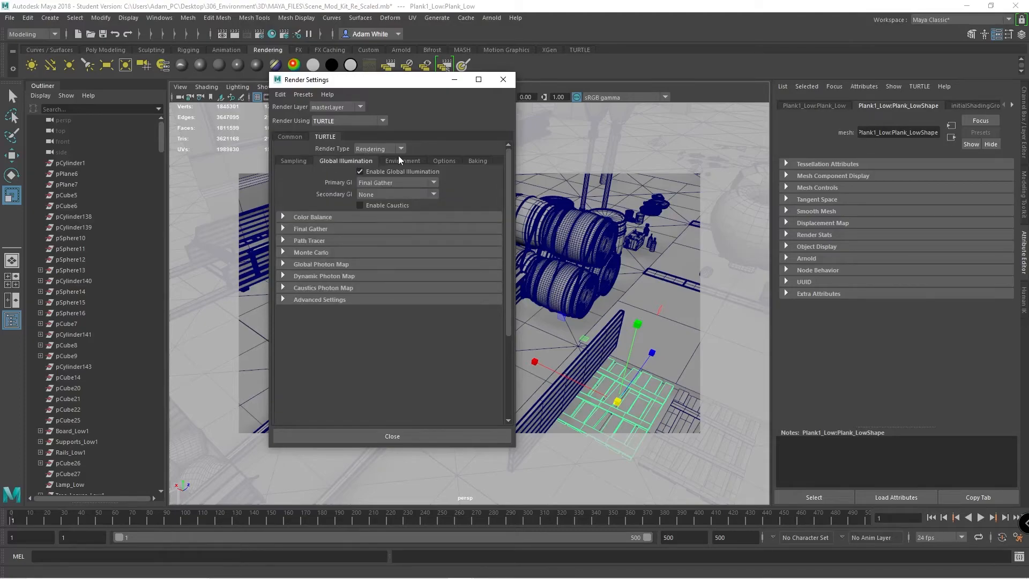
left_click(401, 161)
left_click(326, 162)
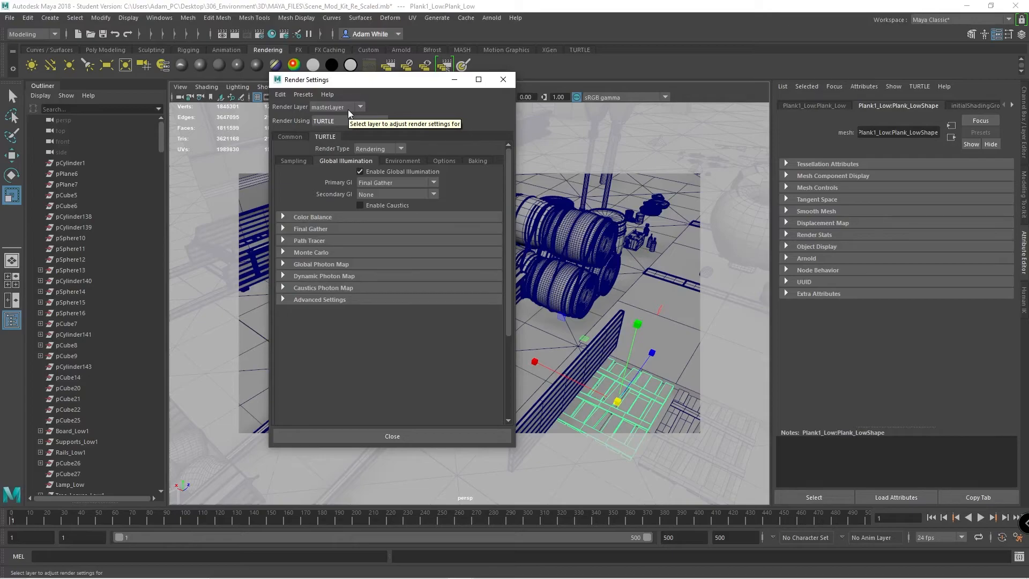
left_click(284, 135)
left_click(326, 137)
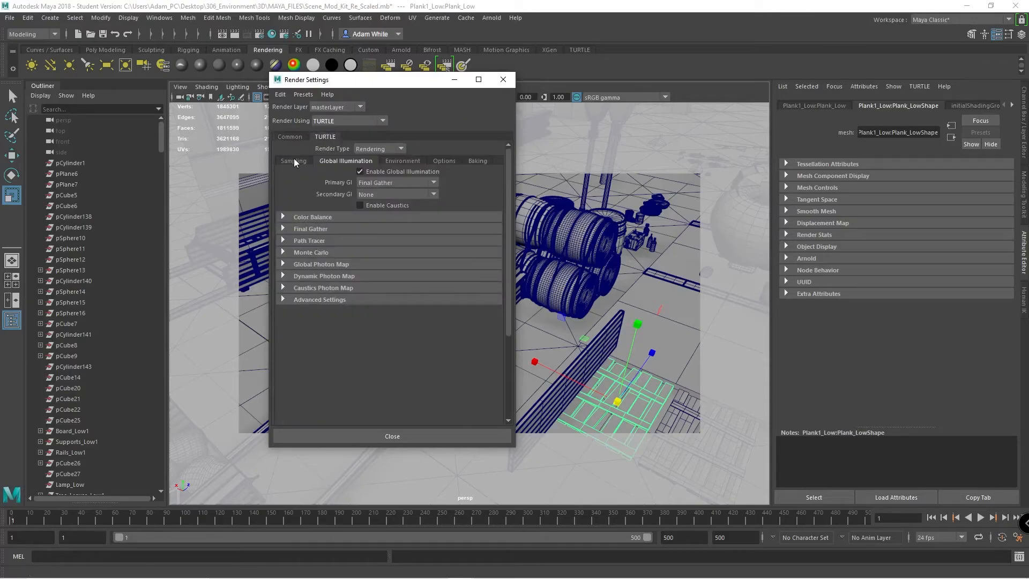
left_click(293, 160)
left_click(296, 148)
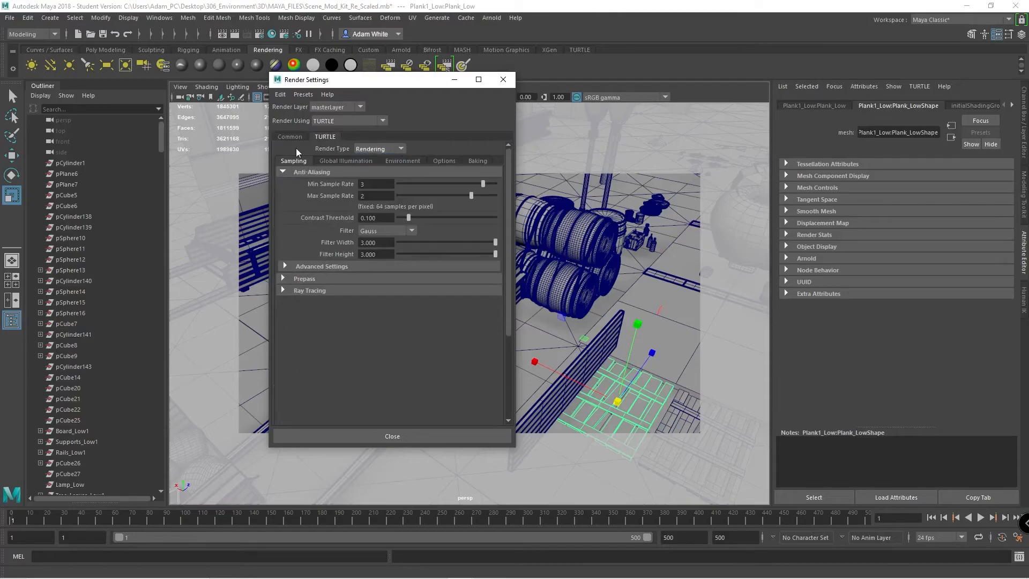
left_click(378, 150)
left_click(323, 143)
left_click(334, 160)
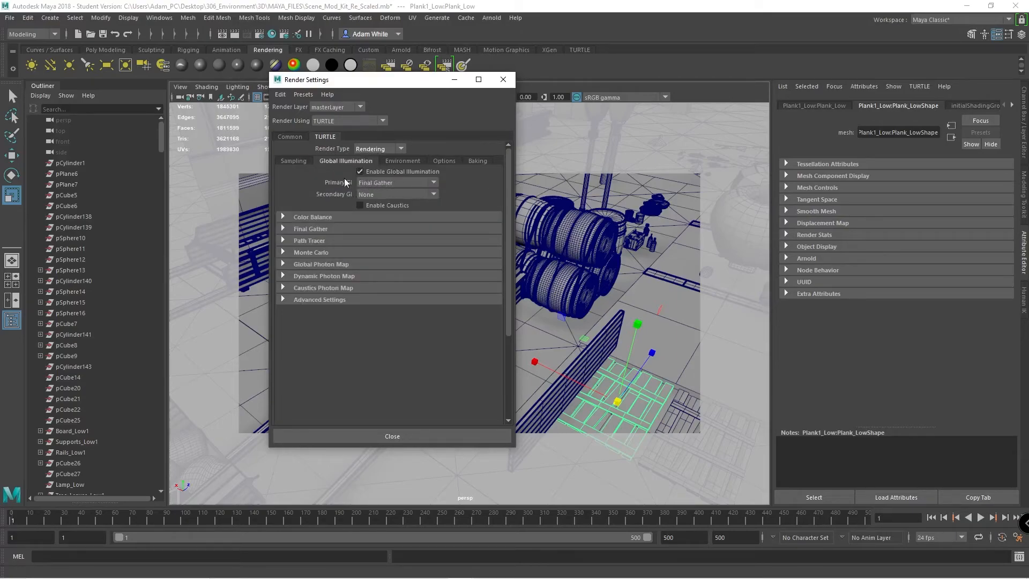
- Show TURTLE's environment settings with the Environment and GI Environment sections expanded
left_click(411, 157)
left_click(310, 171)
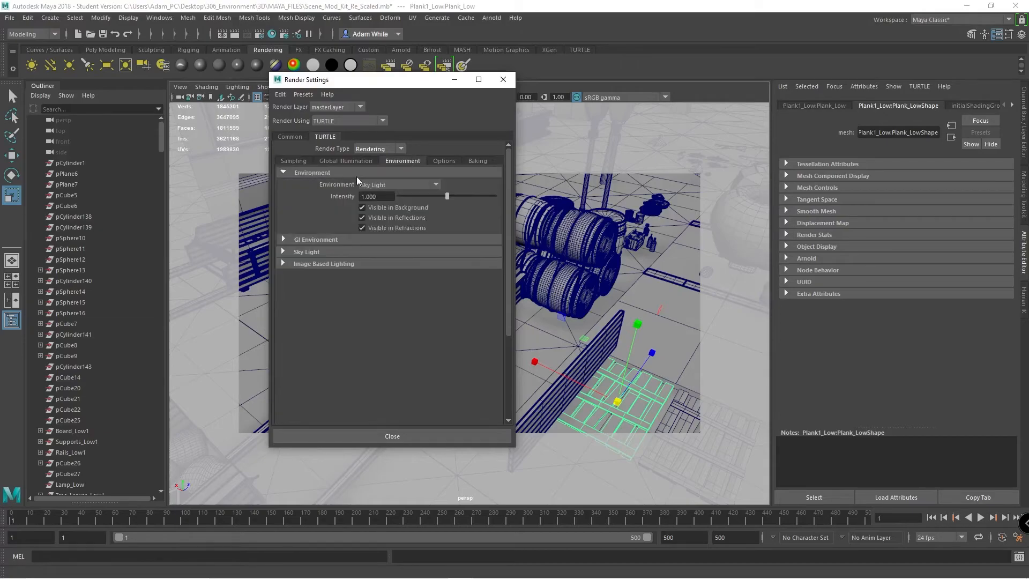
left_click(279, 239)
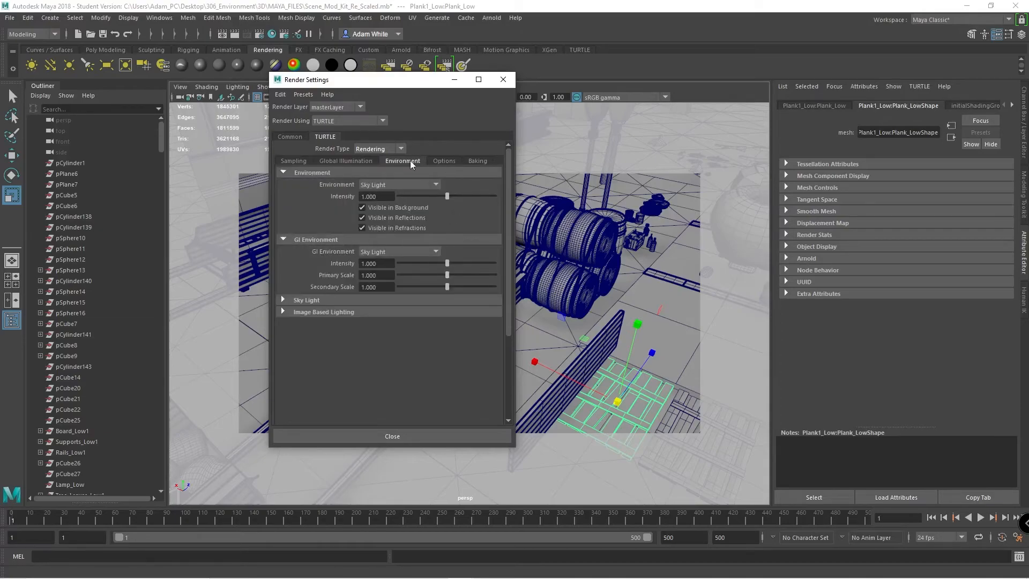
- Look through TURTLE's environment types, Options sections and Baking settings, and close the Render Settings
left_click(429, 185)
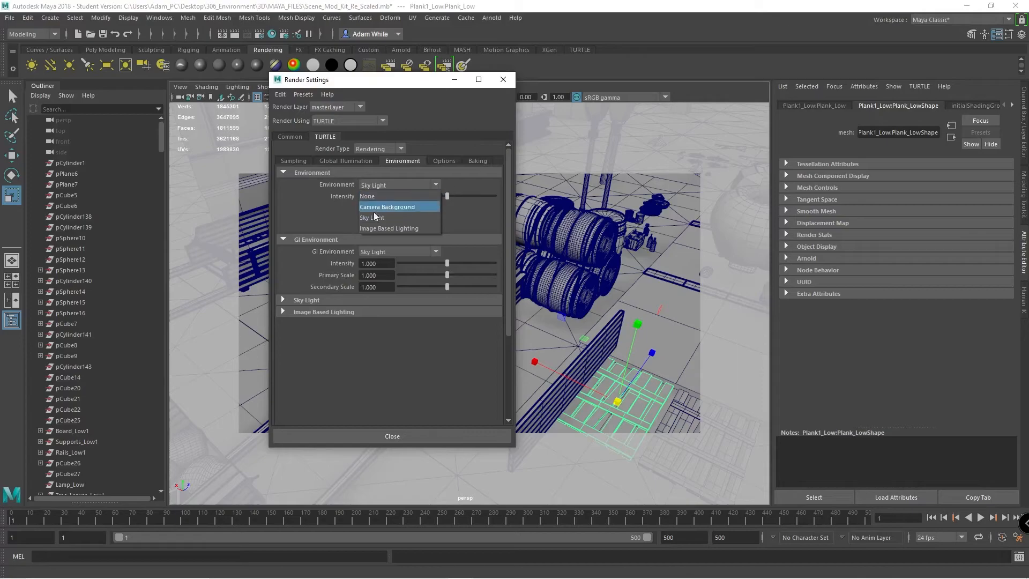
left_click(439, 161)
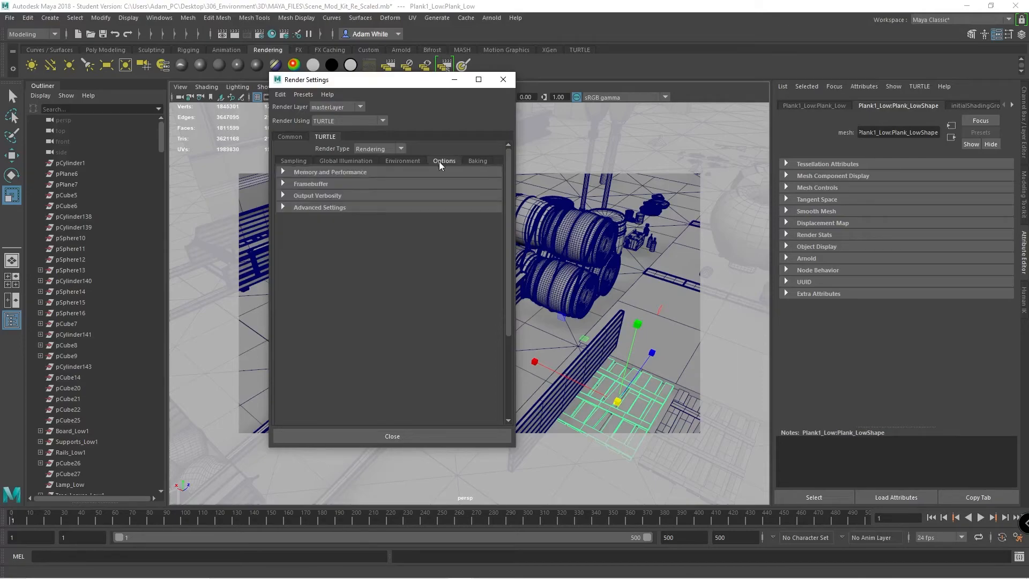
left_click(475, 161)
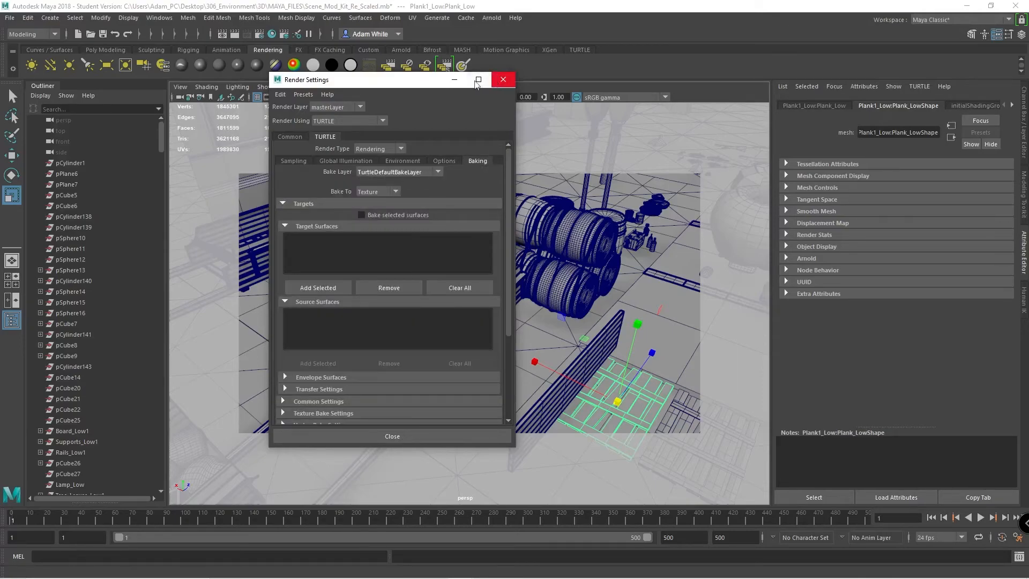
left_click(496, 87)
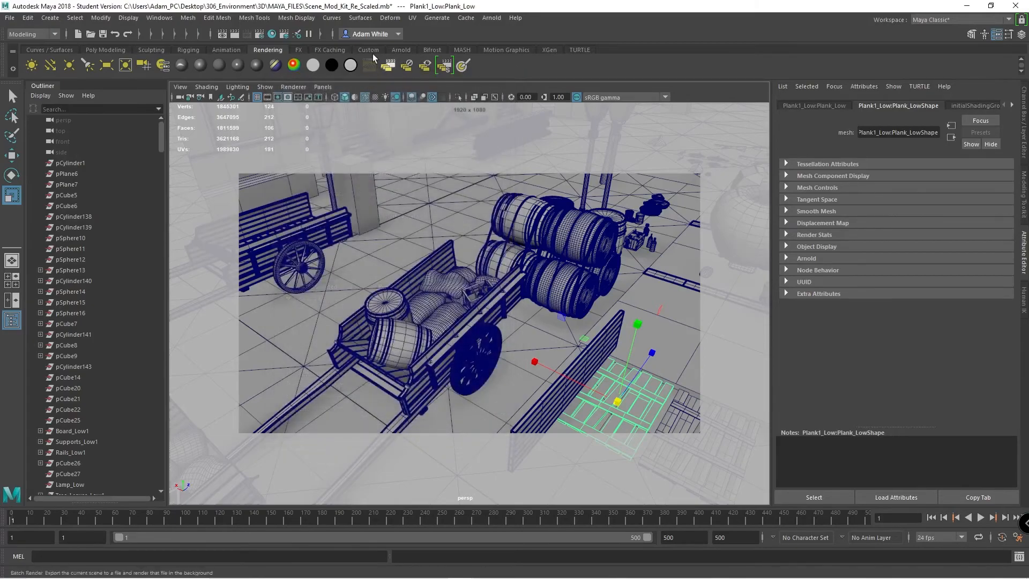
- Render the scene from camera1 with TURTLE in the Render View, and close the view when the image is complete
left_click(234, 34)
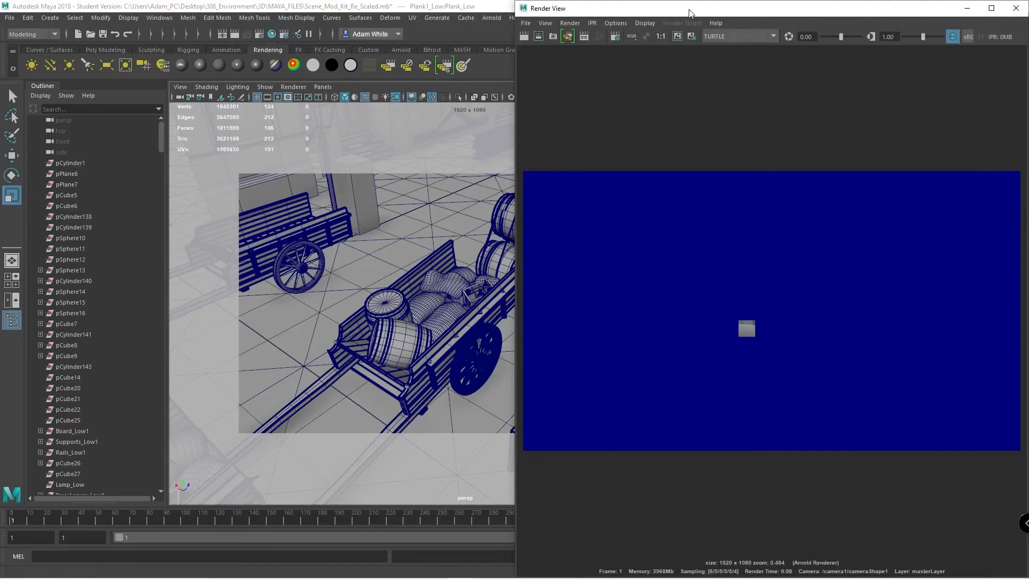
left_click(738, 36)
left_click(739, 34)
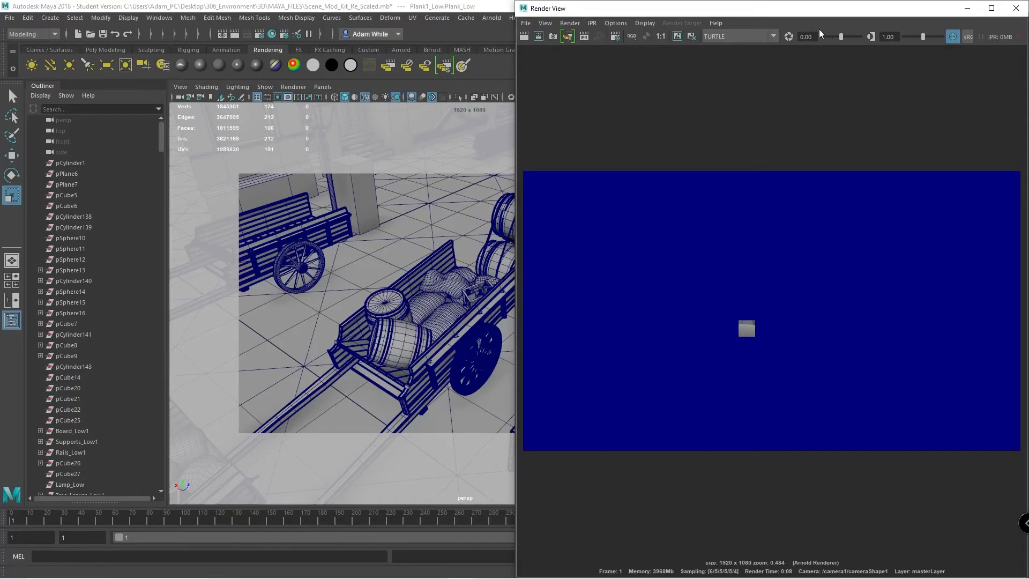
left_click(525, 36)
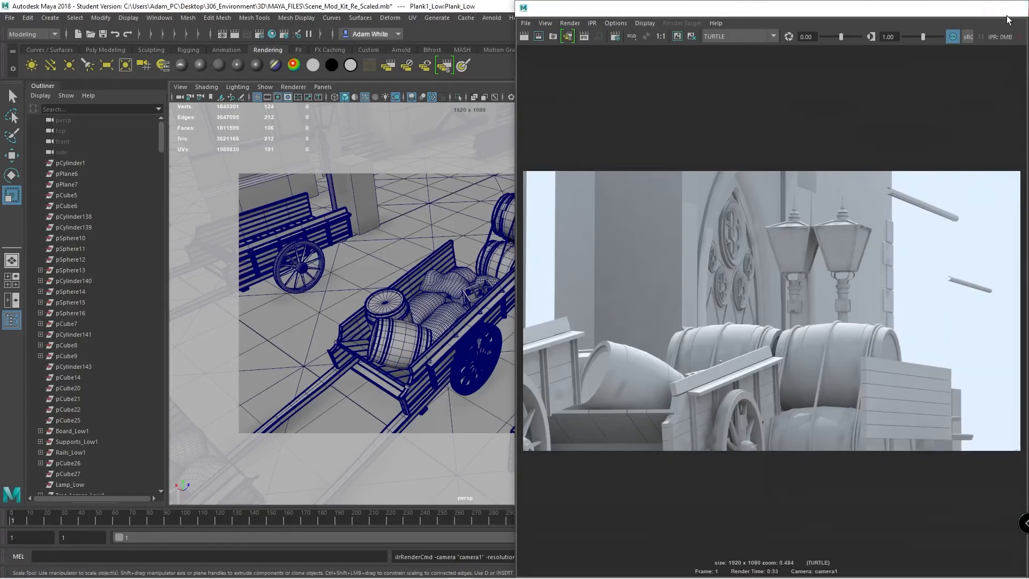
left_click(1016, 8)
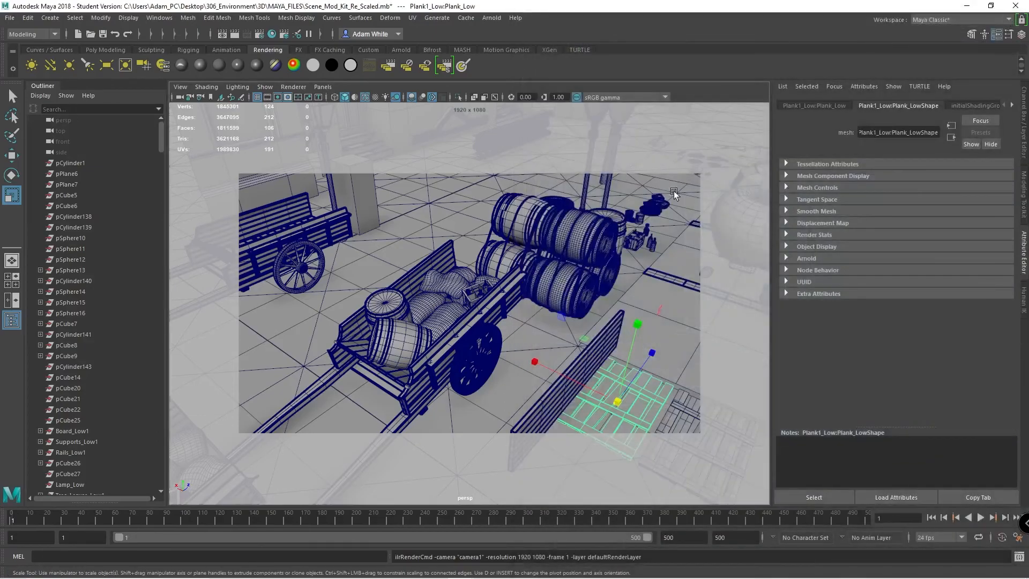
- Select the ground plane beneath the loaded cart in the perspective view
left_click(517, 333)
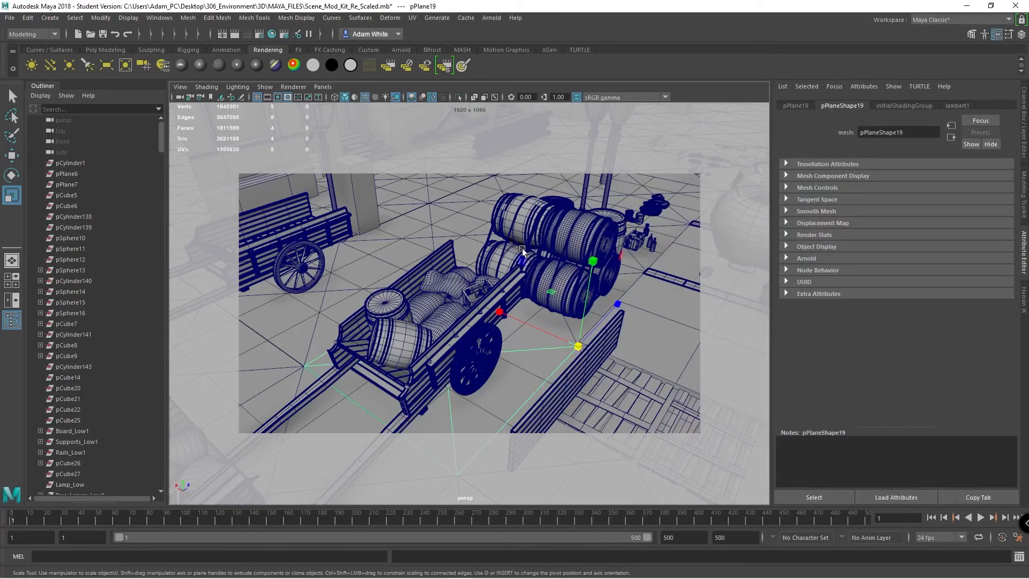